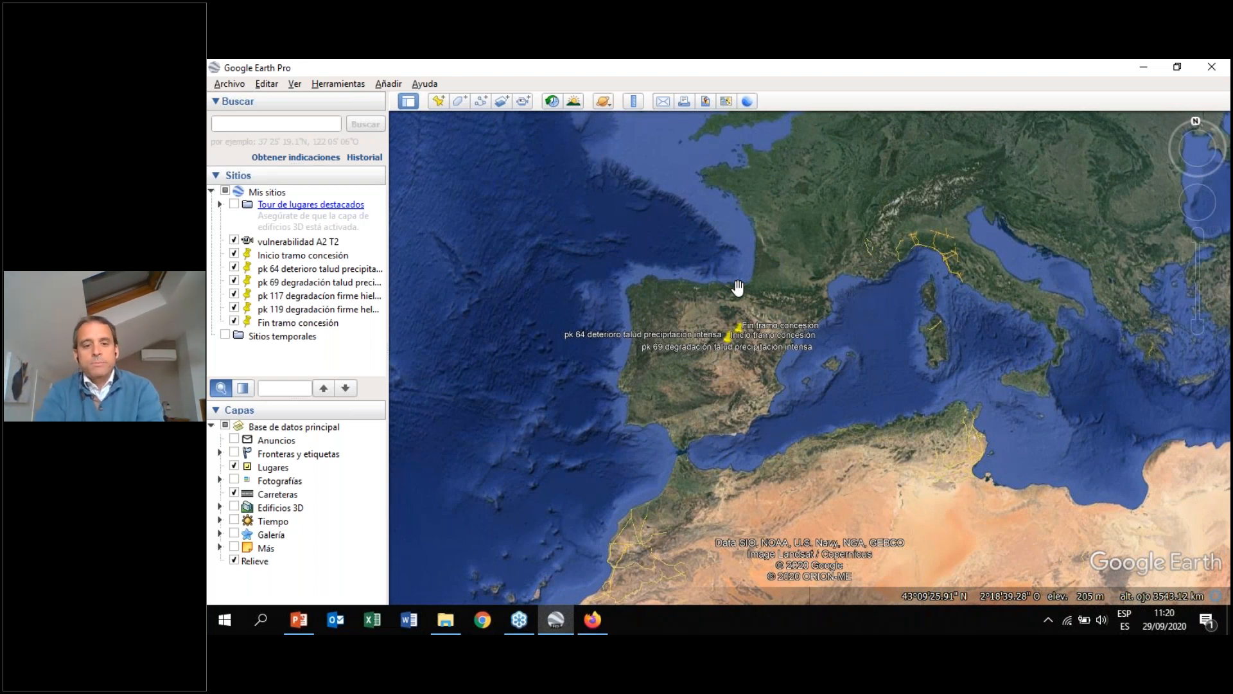
Zoom and pan the globe to inspect the concession stretch placemarks along the motorway northeast of Madrid
{"action": "scroll", "coordinate": [697, 330], "scroll_direction": "down", "scroll_amount": 3}
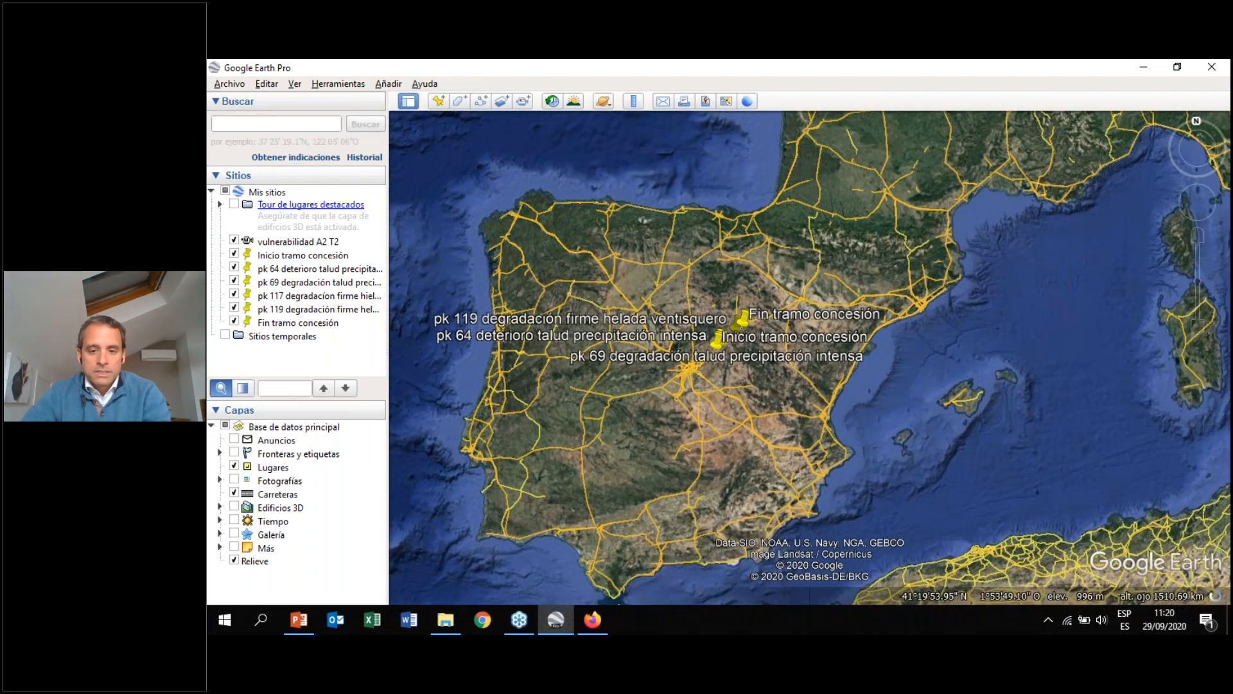
{"action": "scroll", "coordinate": [718, 286], "scroll_direction": "down", "scroll_amount": 3}
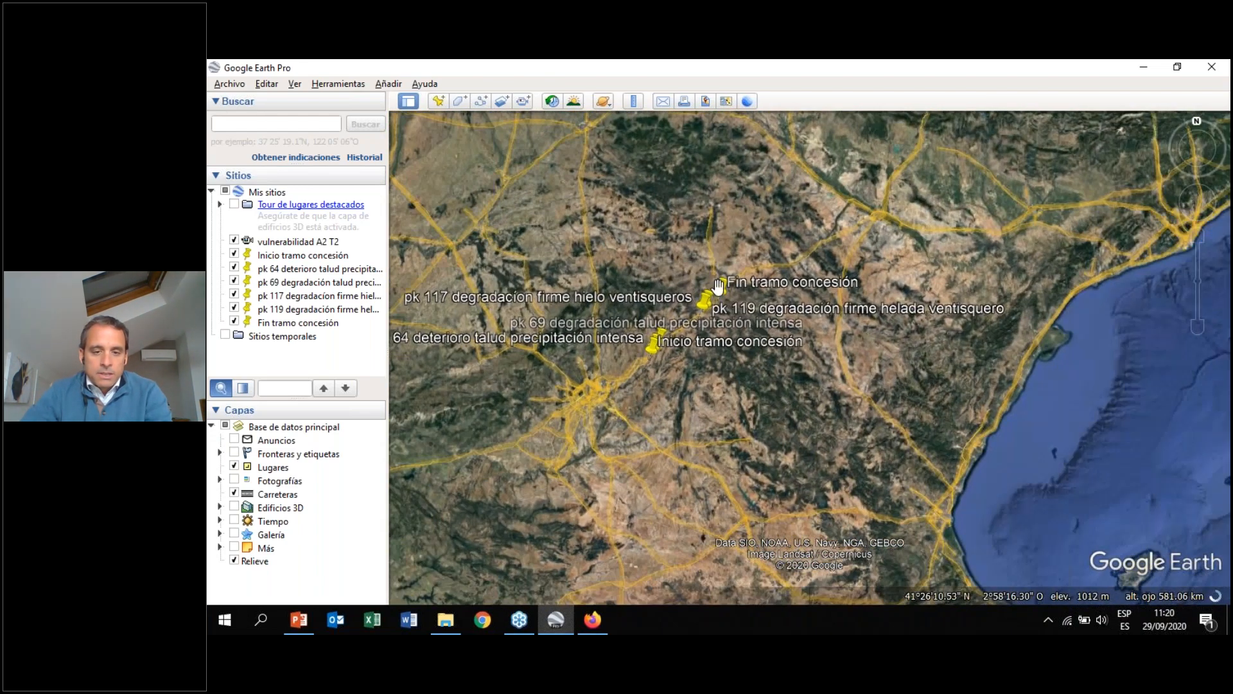
{"action": "scroll", "coordinate": [671, 289], "scroll_direction": "down", "scroll_amount": 3}
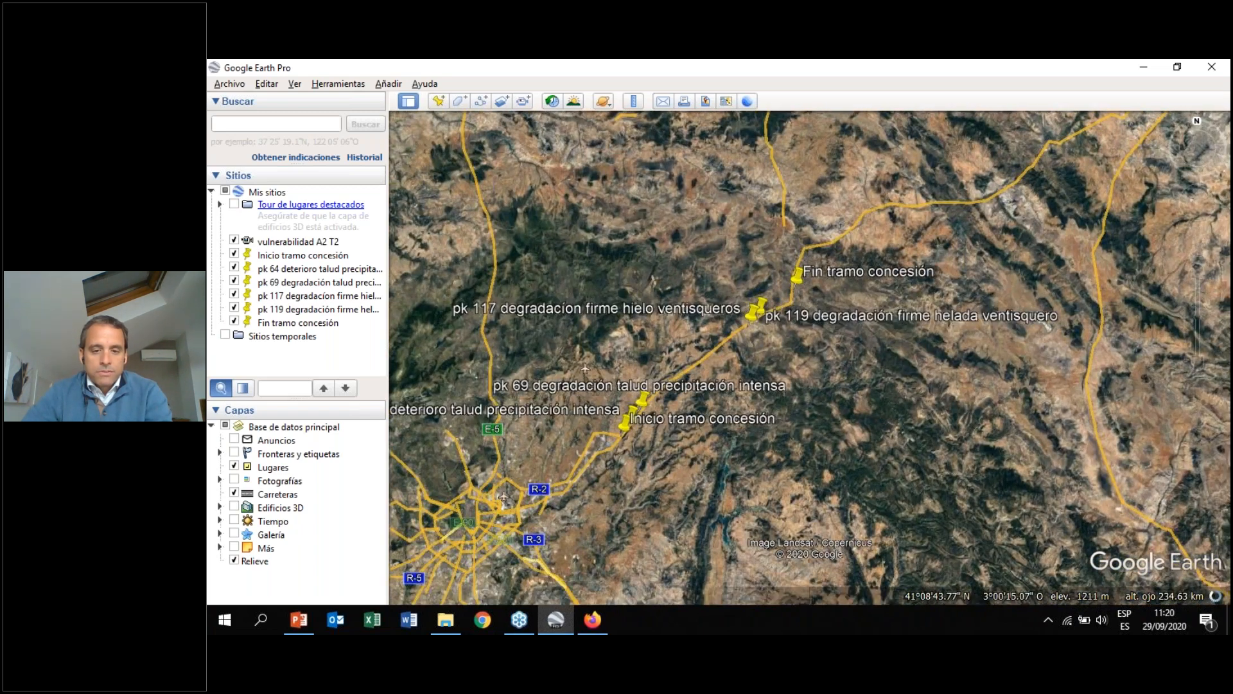
{"action": "scroll", "coordinate": [616, 466], "scroll_direction": "up", "scroll_amount": 2}
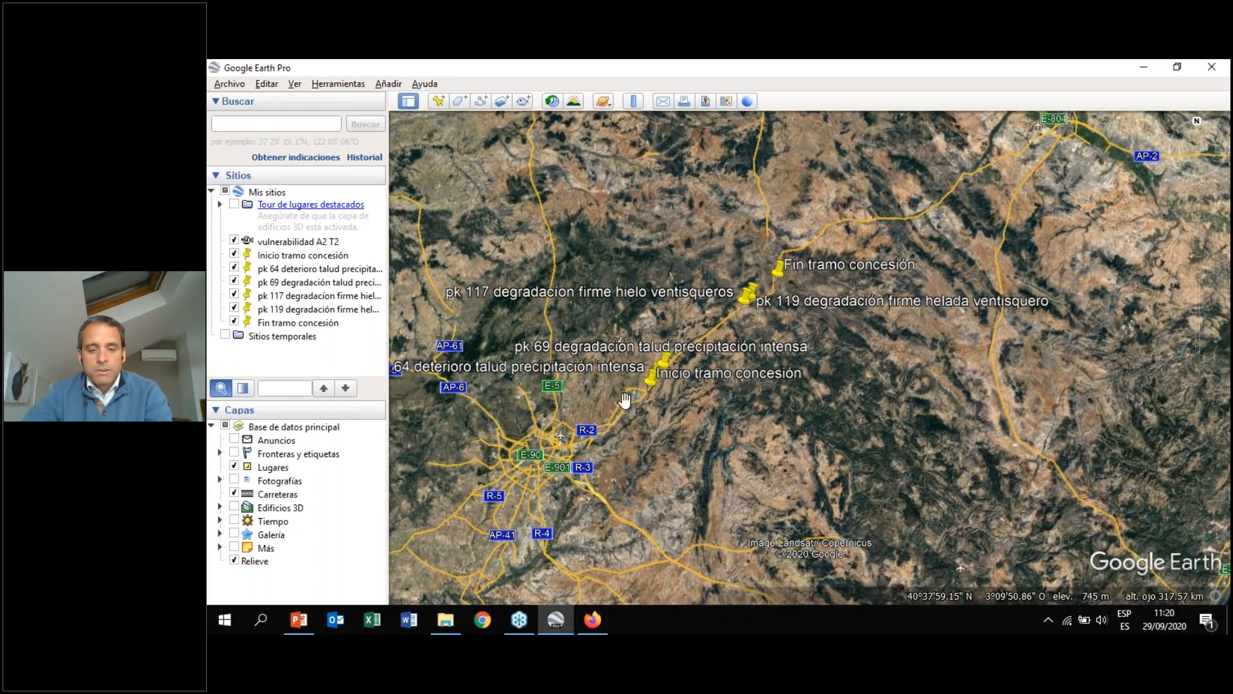
{"action": "scroll", "coordinate": [686, 445], "scroll_direction": "up", "scroll_amount": 3}
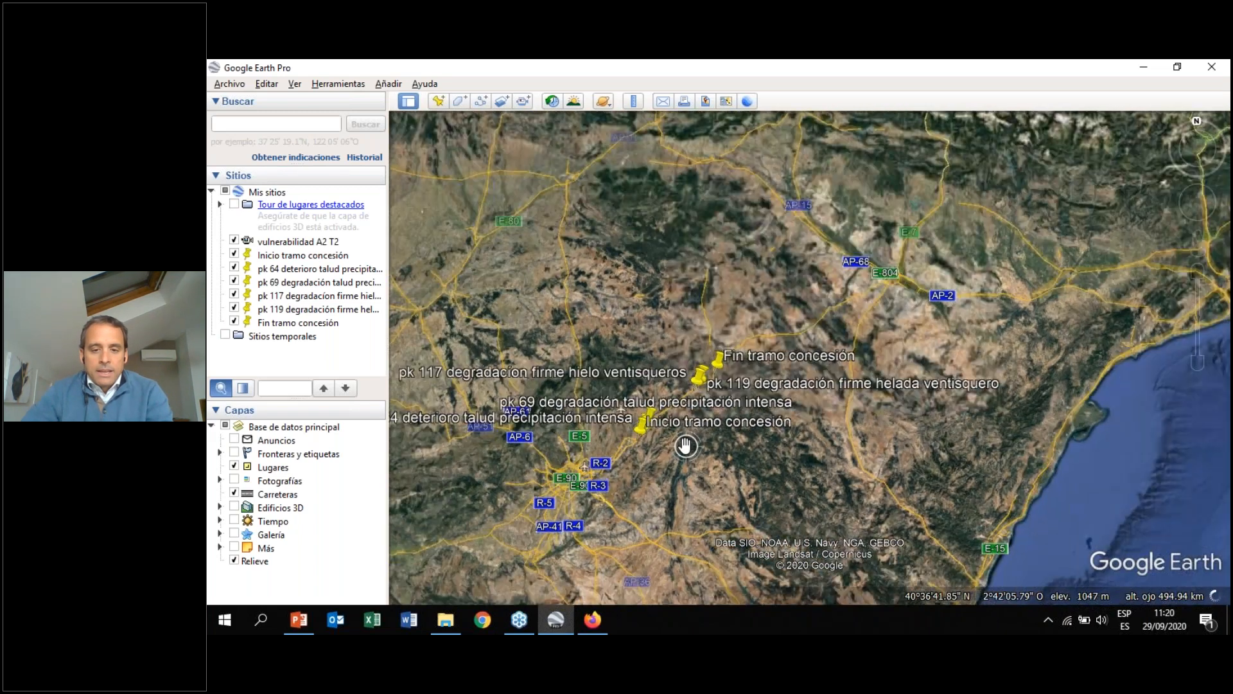
{"action": "scroll", "coordinate": [813, 441], "scroll_direction": "up", "scroll_amount": 2}
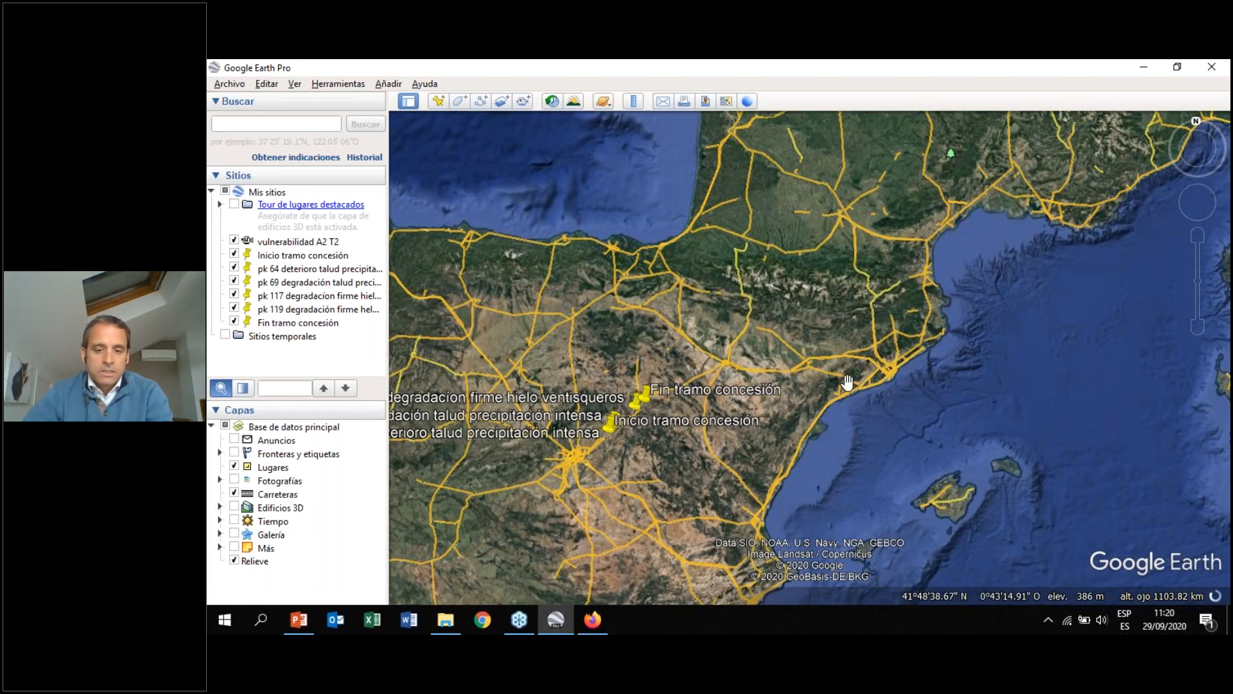
{"action": "left_click_drag", "start_coordinate": [622, 366], "coordinate": [686, 354]}
{"action": "scroll", "coordinate": [720, 446], "scroll_direction": "up", "scroll_amount": 1}
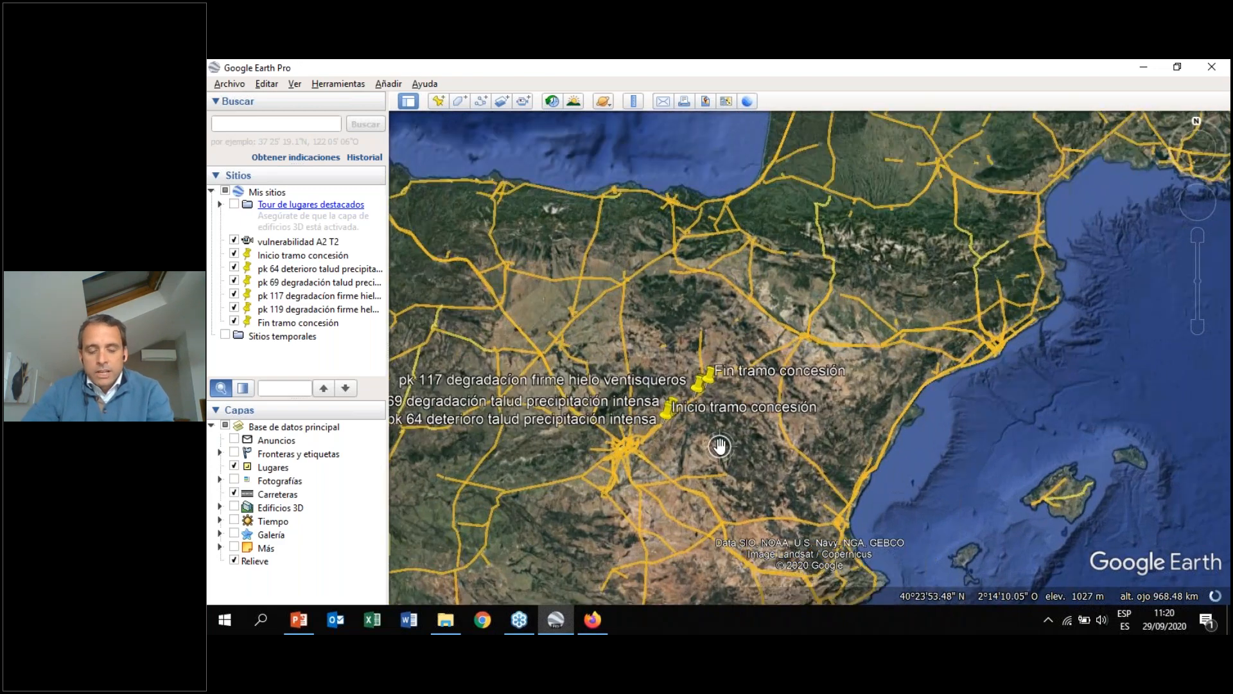
{"action": "scroll", "coordinate": [719, 447], "scroll_direction": "up", "scroll_amount": 1}
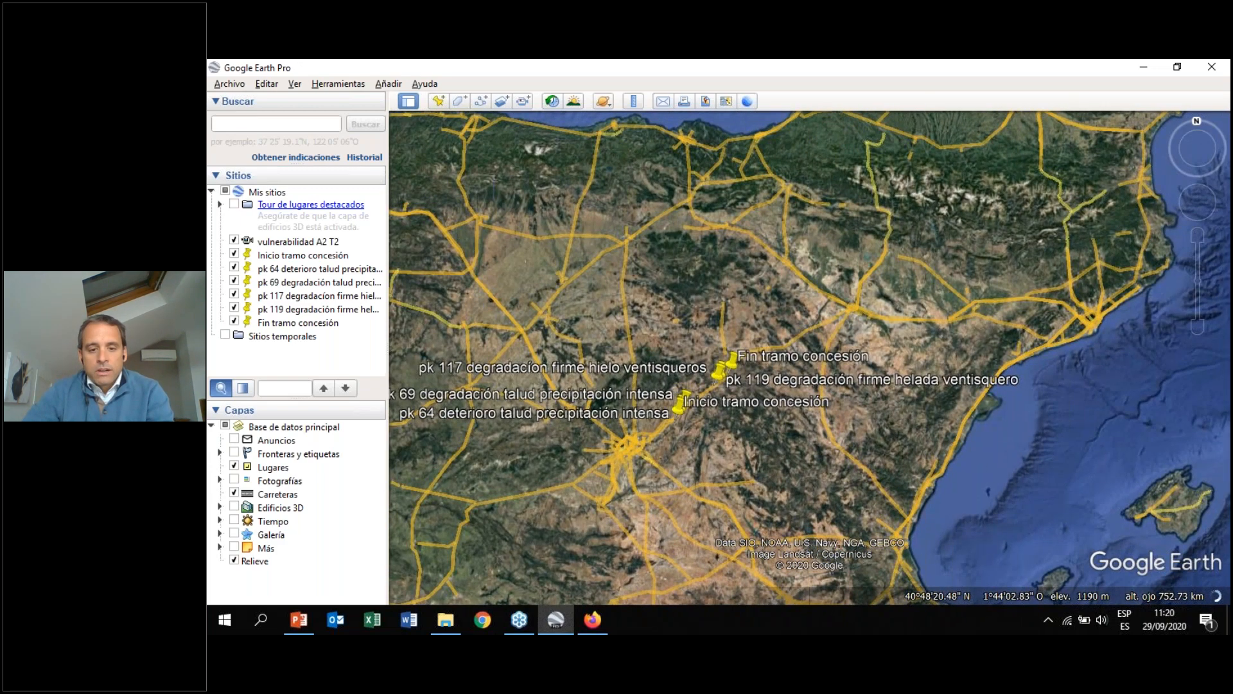
{"action": "scroll", "coordinate": [726, 401], "scroll_direction": "up", "scroll_amount": 2}
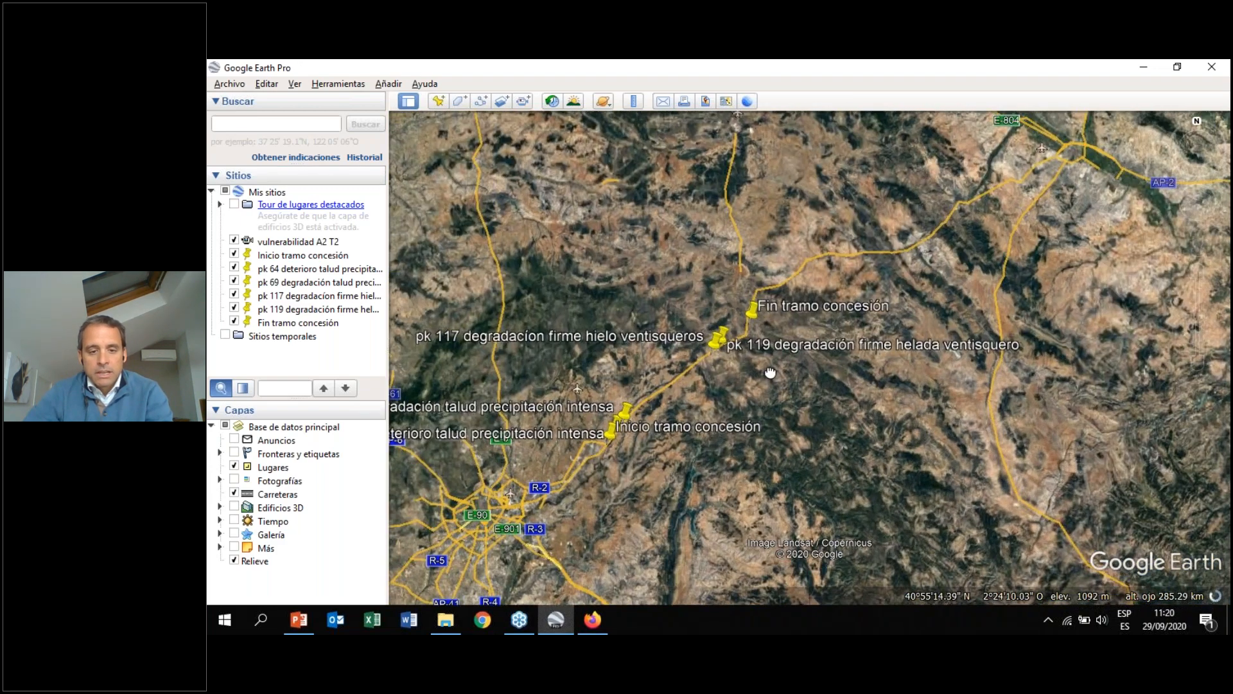
{"action": "scroll", "coordinate": [739, 388], "scroll_direction": "up", "scroll_amount": 1}
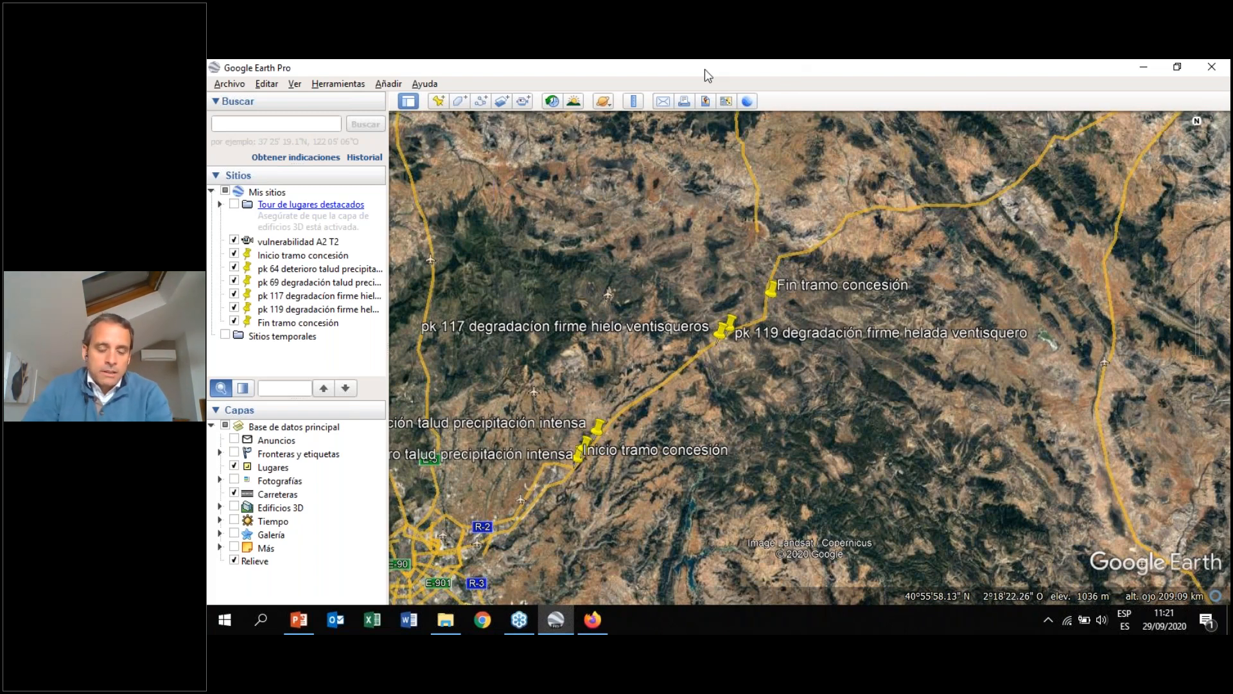
{"action": "left_click_drag", "start_coordinate": [607, 287], "coordinate": [644, 262]}
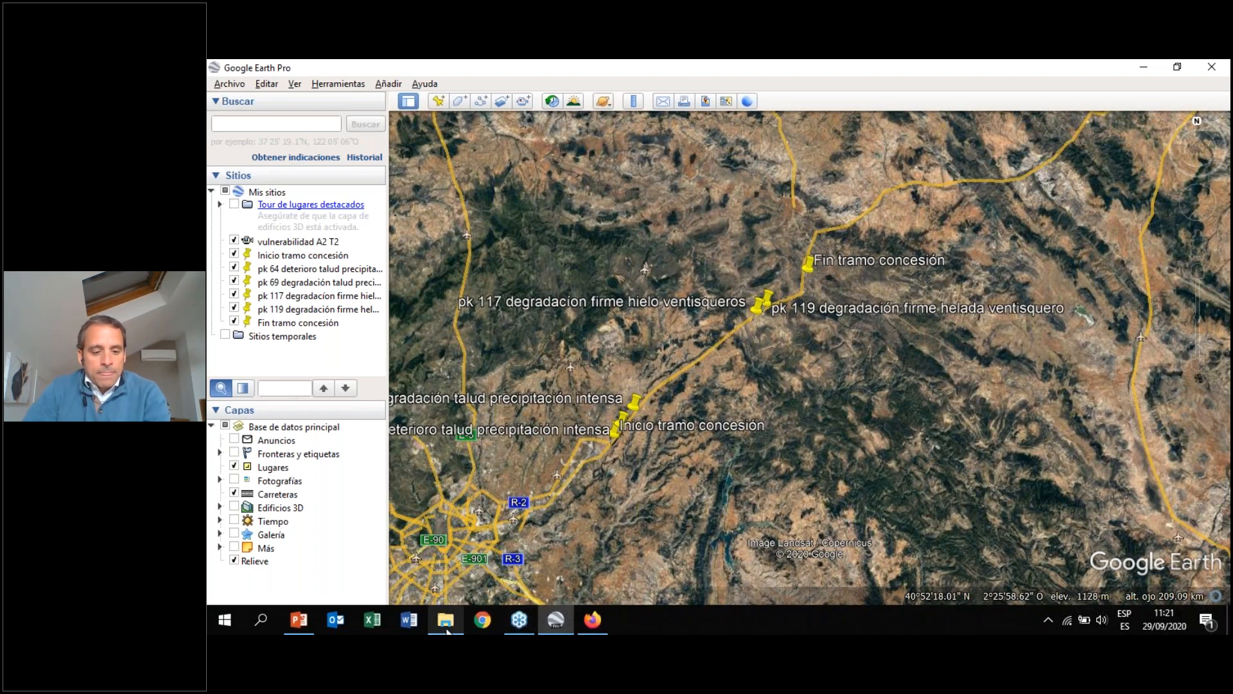
Switch to the browser's CLARITY study Maps page, scroll it briefly, and return to Google Earth
{"action": "left_click", "coordinate": [593, 624]}
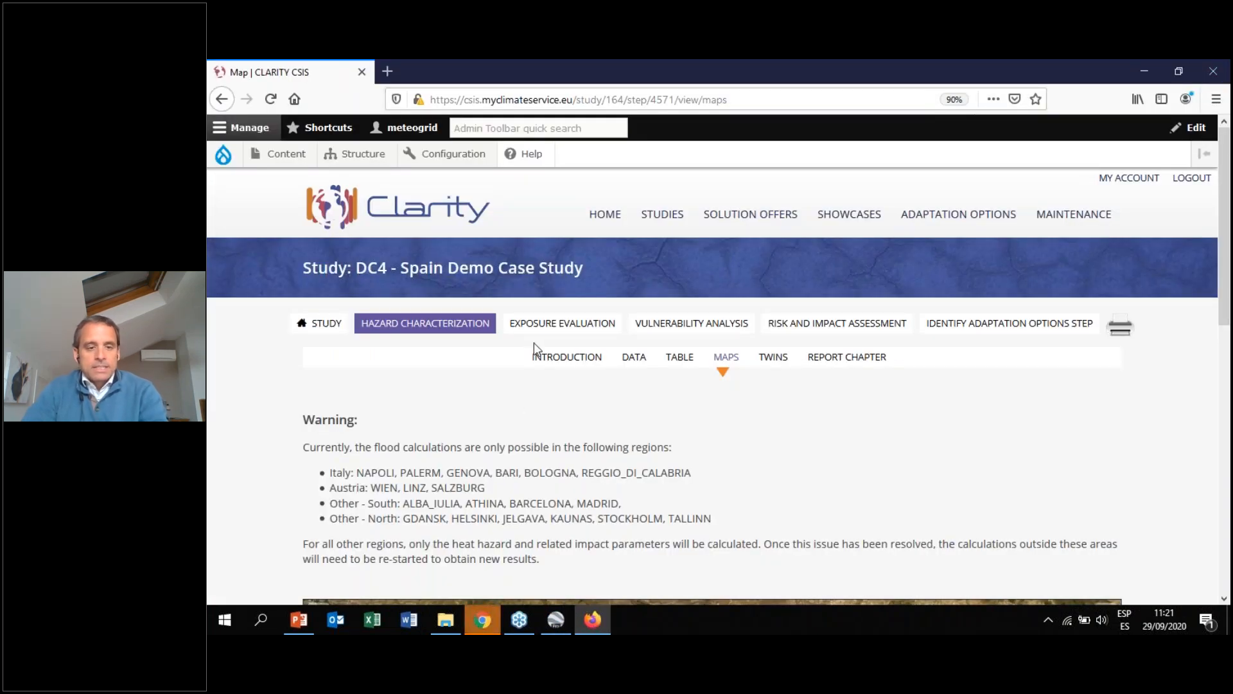
{"action": "scroll", "coordinate": [719, 358], "scroll_direction": "down", "scroll_amount": 3}
{"action": "scroll", "coordinate": [487, 352], "scroll_direction": "up", "scroll_amount": 3}
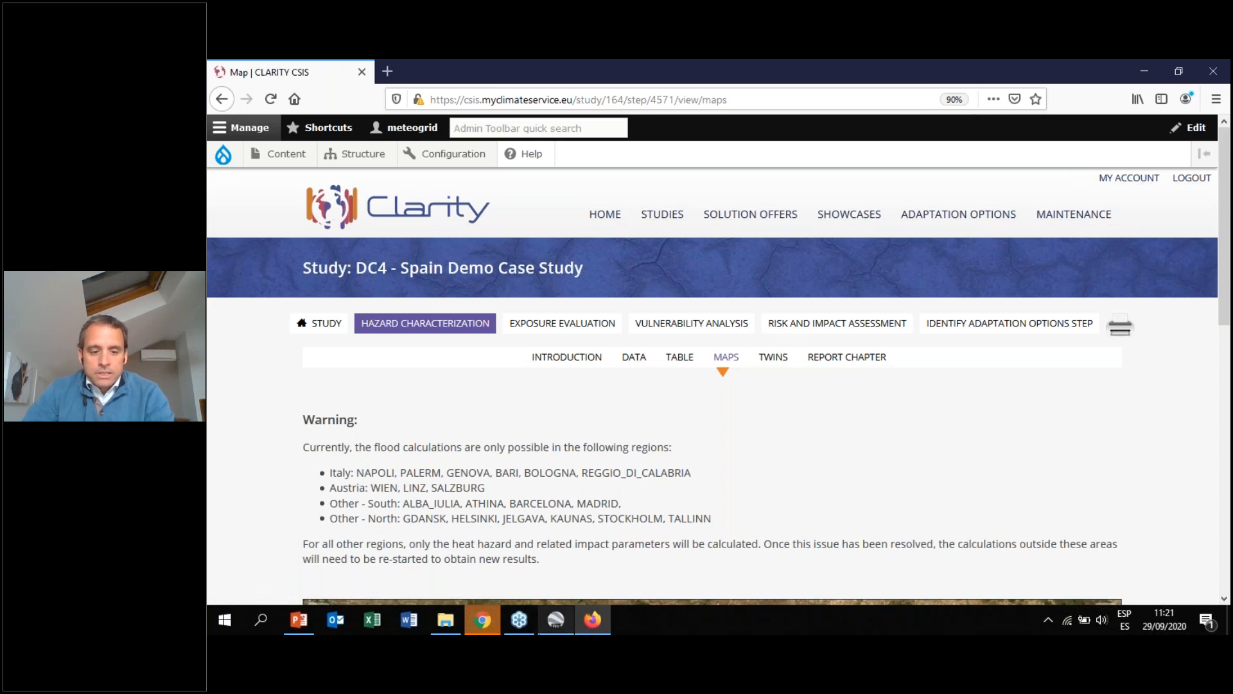
{"action": "left_click", "coordinate": [560, 631]}
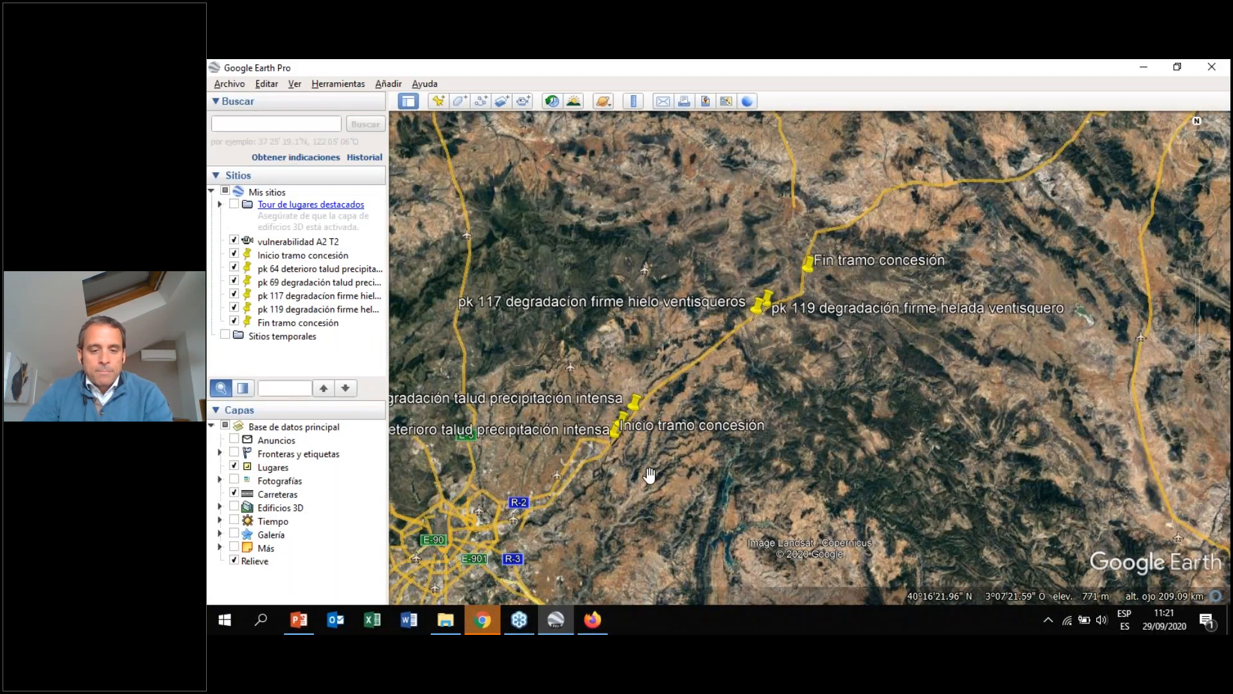
Play the "vulnerabilidad A2 T2" tour from My Places
{"action": "scroll", "coordinate": [598, 434], "scroll_direction": "up", "scroll_amount": 3}
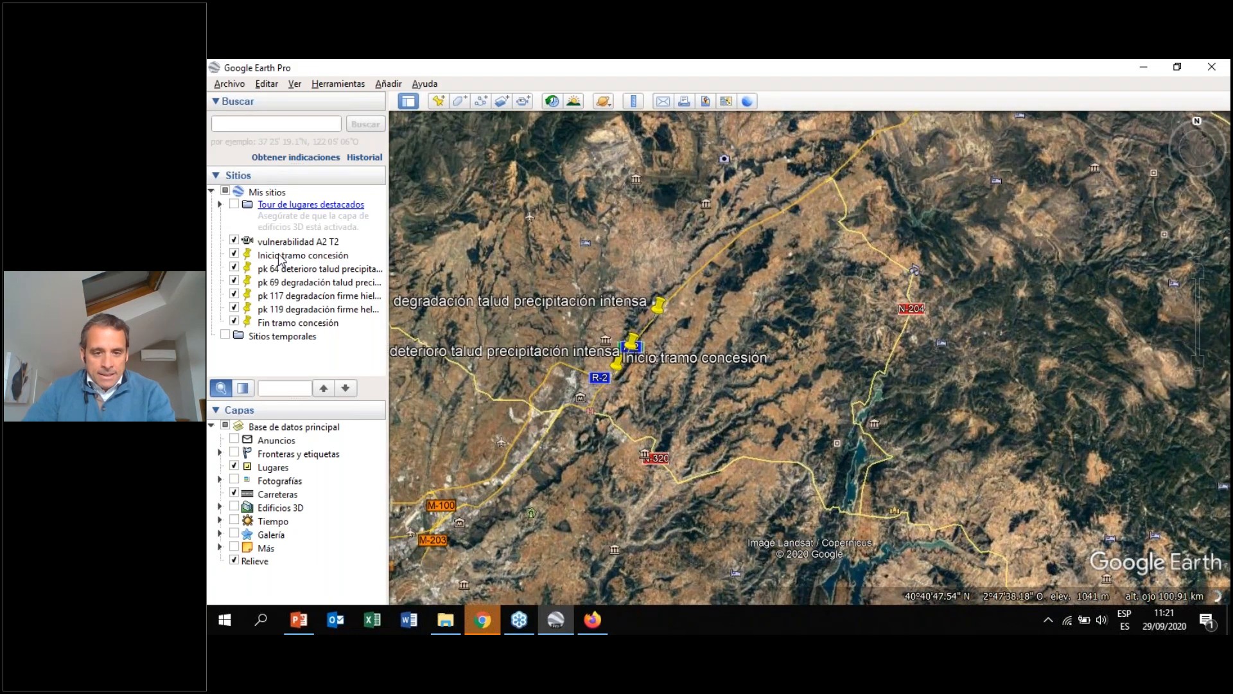
{"action": "double_click", "coordinate": [270, 243]}
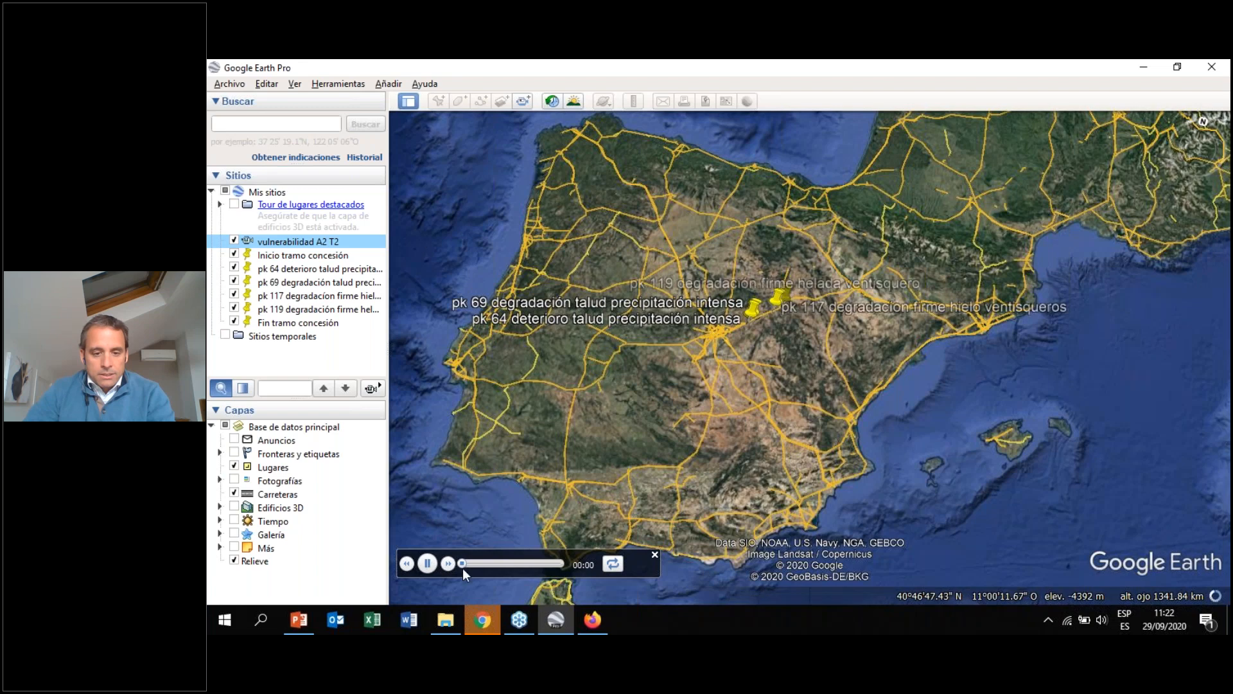
{"action": "left_click", "coordinate": [428, 566]}
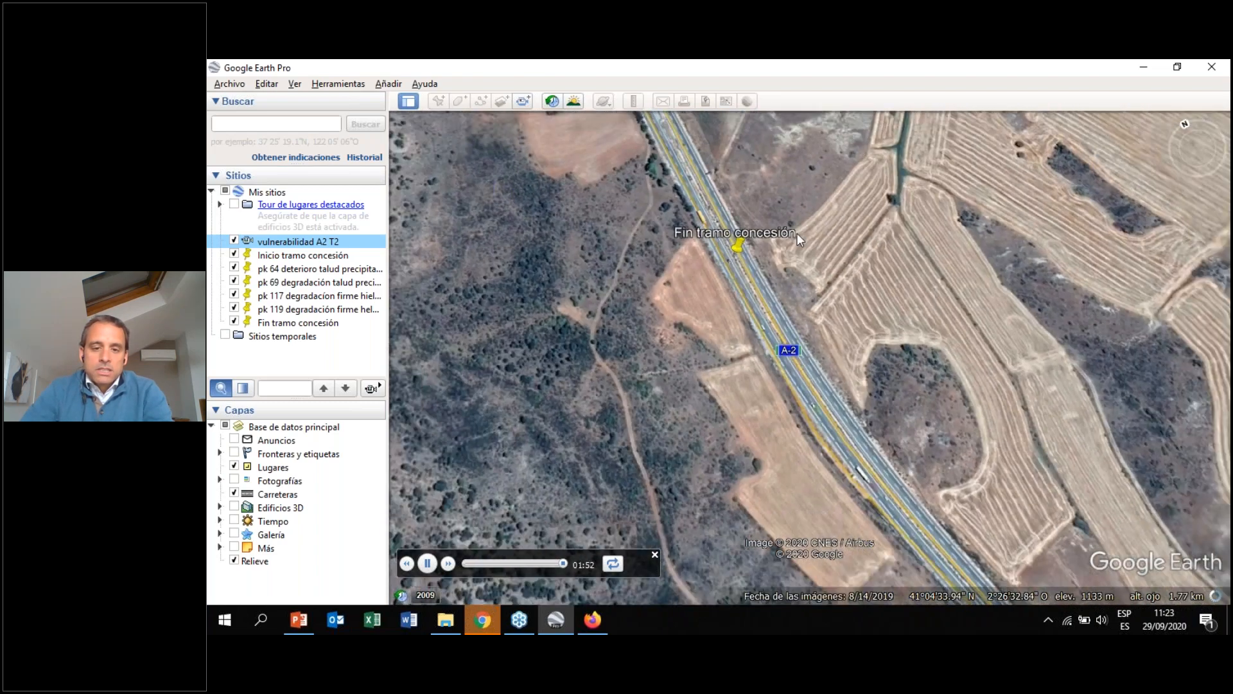
Pan and zoom along the A2 motorway around the end-of-concession placemark to examine the road and slopes
{"action": "left_click_drag", "start_coordinate": [865, 265], "coordinate": [735, 266]}
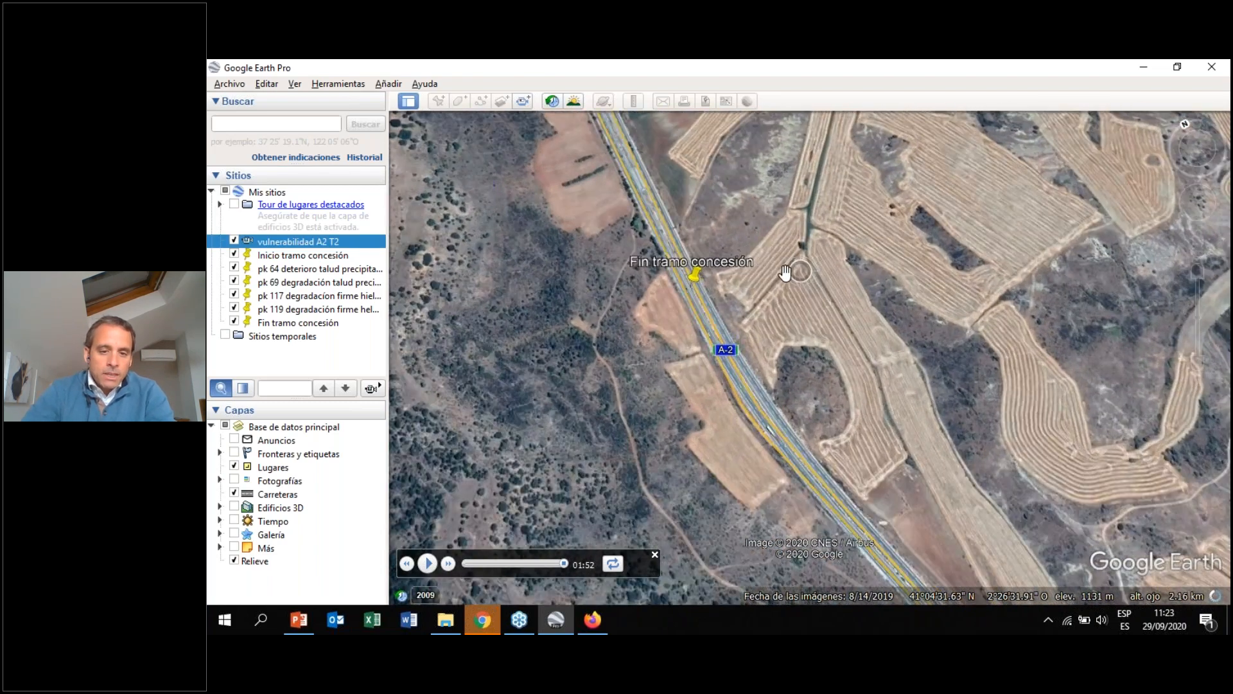
{"action": "scroll", "coordinate": [671, 296], "scroll_direction": "up", "scroll_amount": 2}
{"action": "scroll", "coordinate": [671, 292], "scroll_direction": "up", "scroll_amount": 2}
{"action": "left_click_drag", "start_coordinate": [624, 282], "coordinate": [726, 244]}
{"action": "scroll", "coordinate": [577, 303], "scroll_direction": "down", "scroll_amount": 3}
{"action": "left_click_drag", "start_coordinate": [784, 289], "coordinate": [603, 261]}
{"action": "left_click_drag", "start_coordinate": [842, 301], "coordinate": [600, 282]}
{"action": "scroll", "coordinate": [602, 273], "scroll_direction": "up", "scroll_amount": 2}
{"action": "left_click_drag", "start_coordinate": [692, 260], "coordinate": [676, 237]}
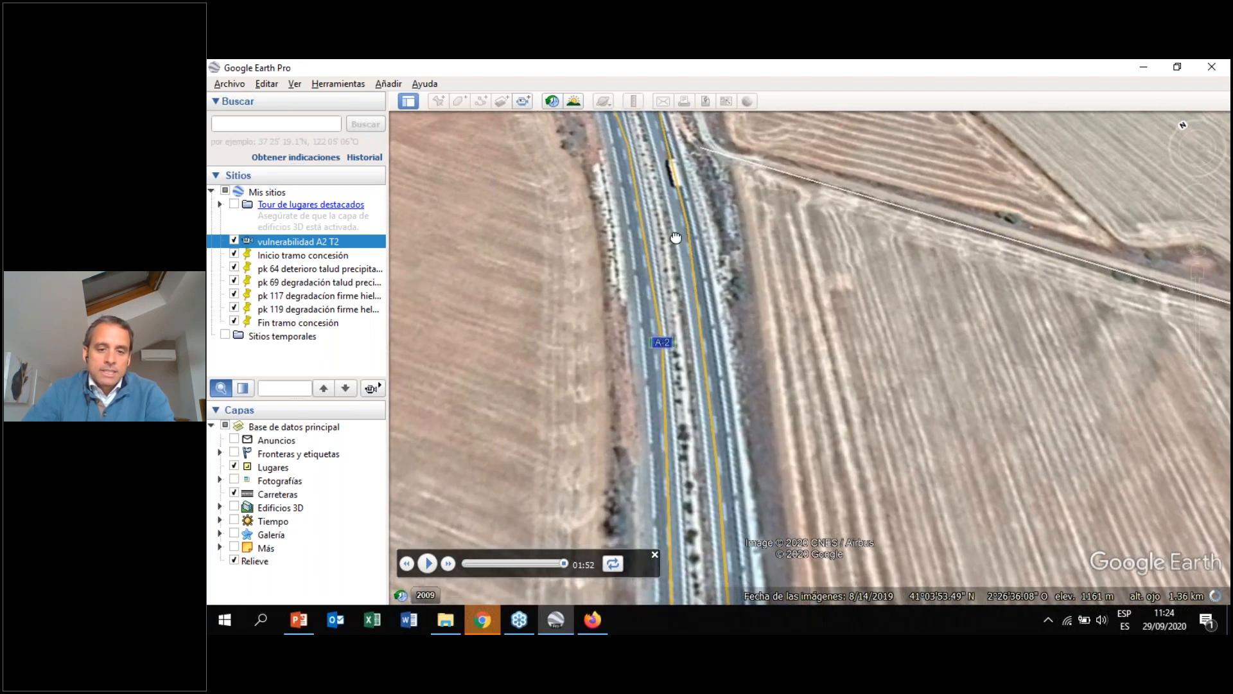
{"action": "scroll", "coordinate": [680, 251], "scroll_direction": "down", "scroll_amount": 2}
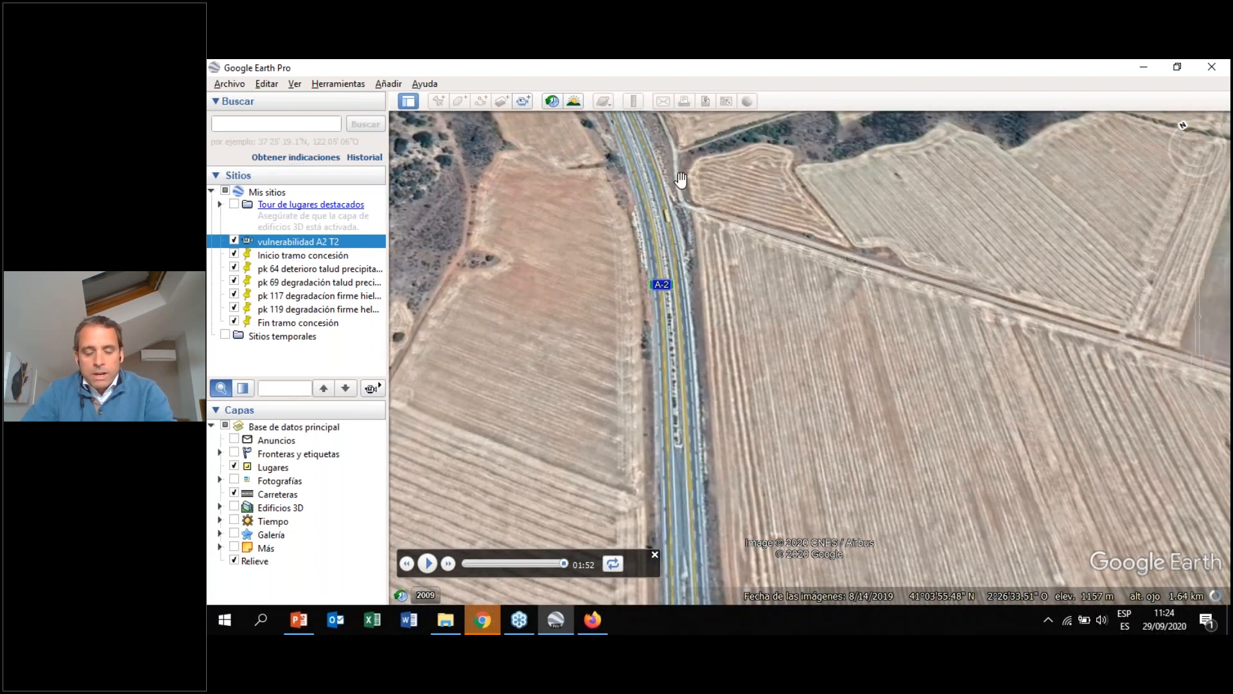
{"action": "left_click_drag", "start_coordinate": [691, 448], "coordinate": [675, 289]}
{"action": "scroll", "coordinate": [675, 289], "scroll_direction": "down", "scroll_amount": 1}
{"action": "left_click_drag", "start_coordinate": [685, 507], "coordinate": [683, 331]}
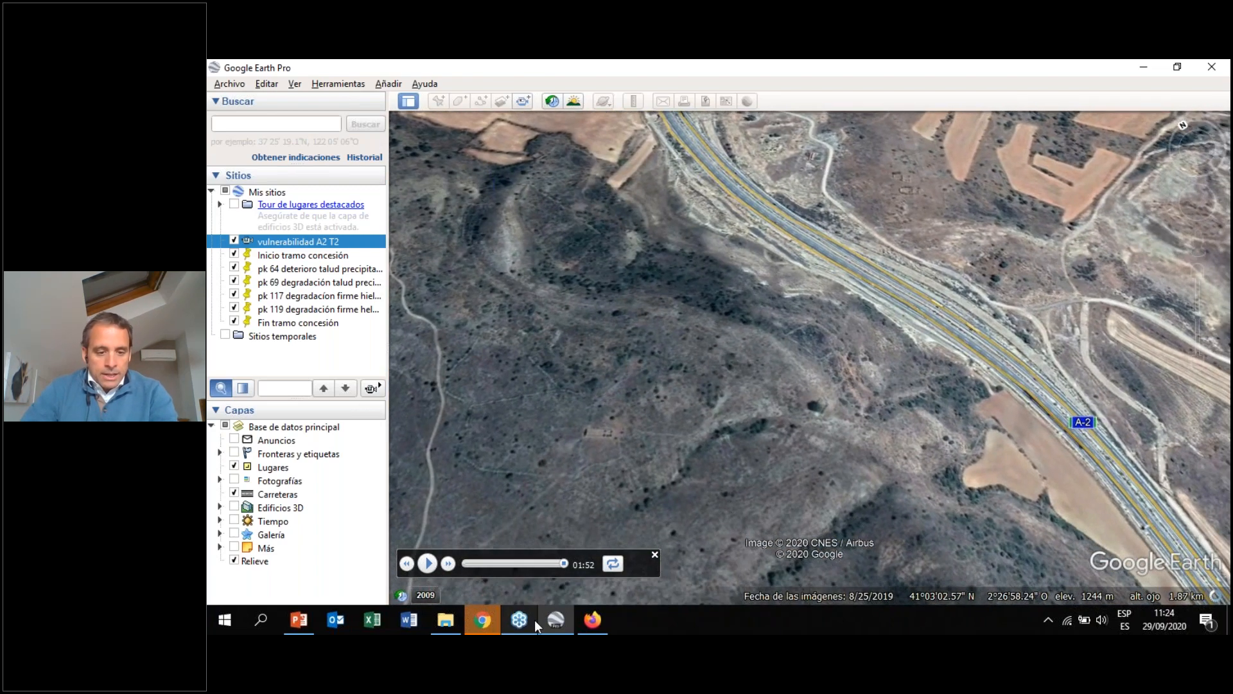
Switch to the browser and view the road stretch on the CLARITY study Maps page
{"action": "left_click", "coordinate": [593, 620]}
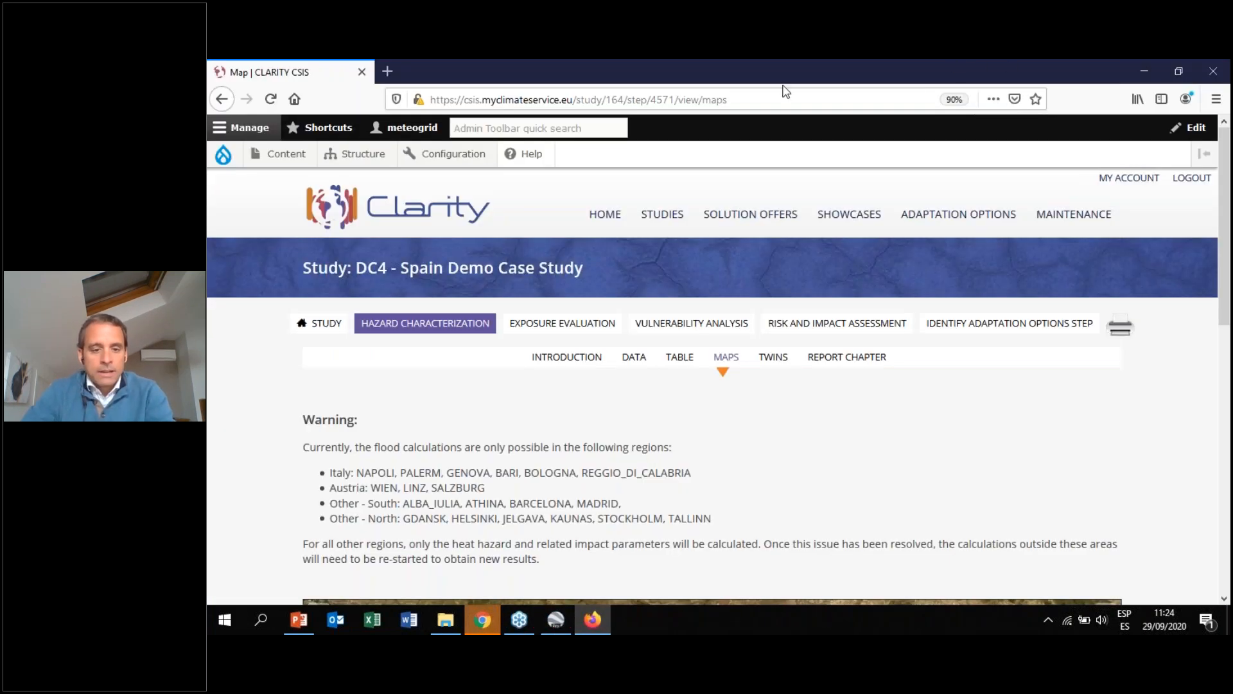
{"action": "left_click", "coordinate": [734, 363]}
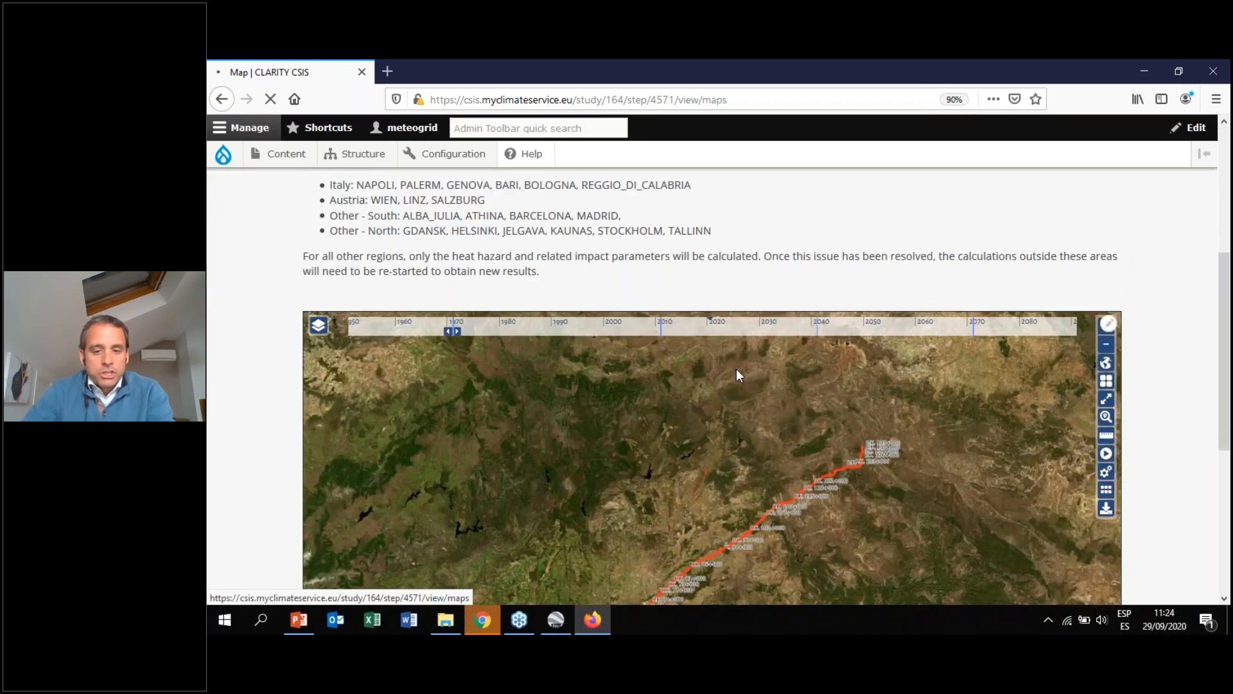
{"action": "scroll", "coordinate": [235, 405], "scroll_direction": "down", "scroll_amount": 7}
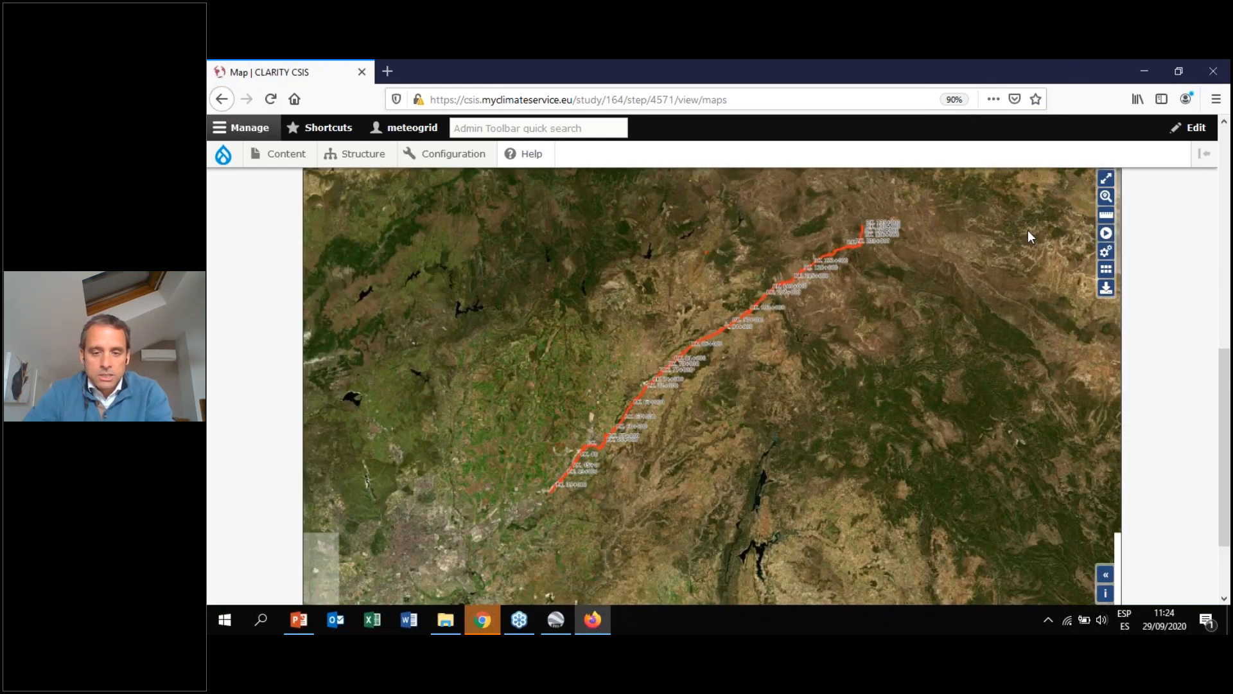
{"action": "scroll", "coordinate": [210, 305], "scroll_direction": "up", "scroll_amount": 5}
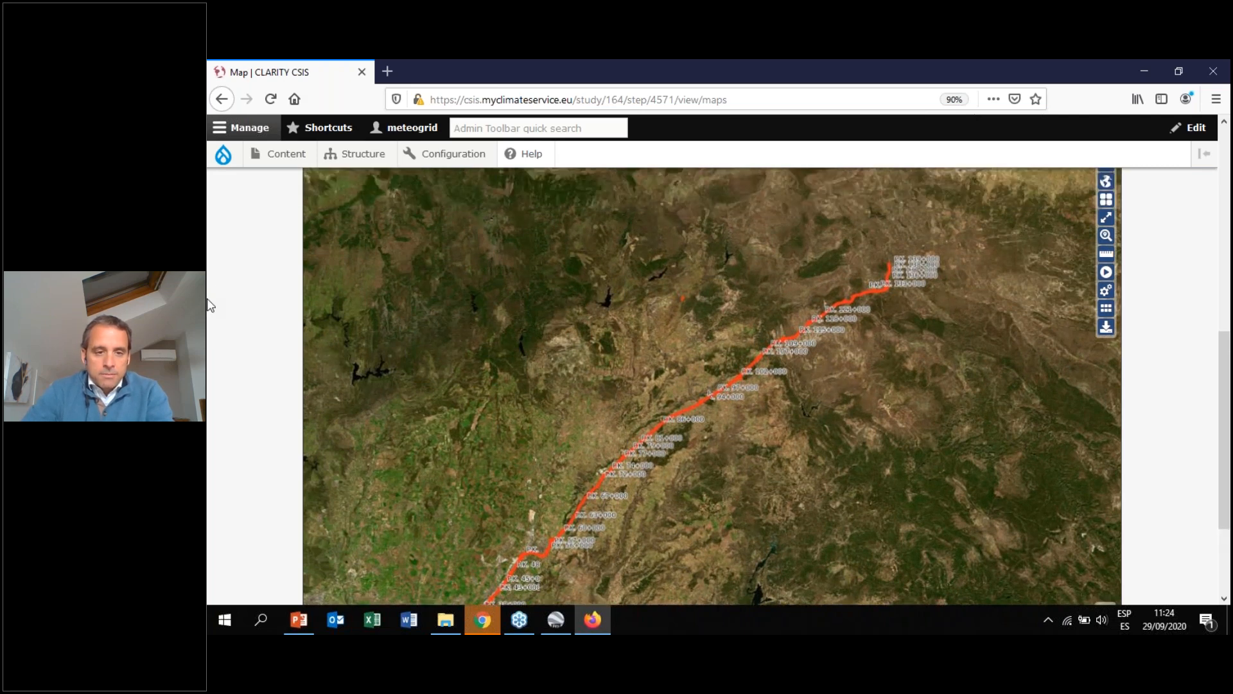
{"action": "scroll", "coordinate": [210, 306], "scroll_direction": "up", "scroll_amount": 2}
{"action": "scroll", "coordinate": [207, 303], "scroll_direction": "down", "scroll_amount": 5}
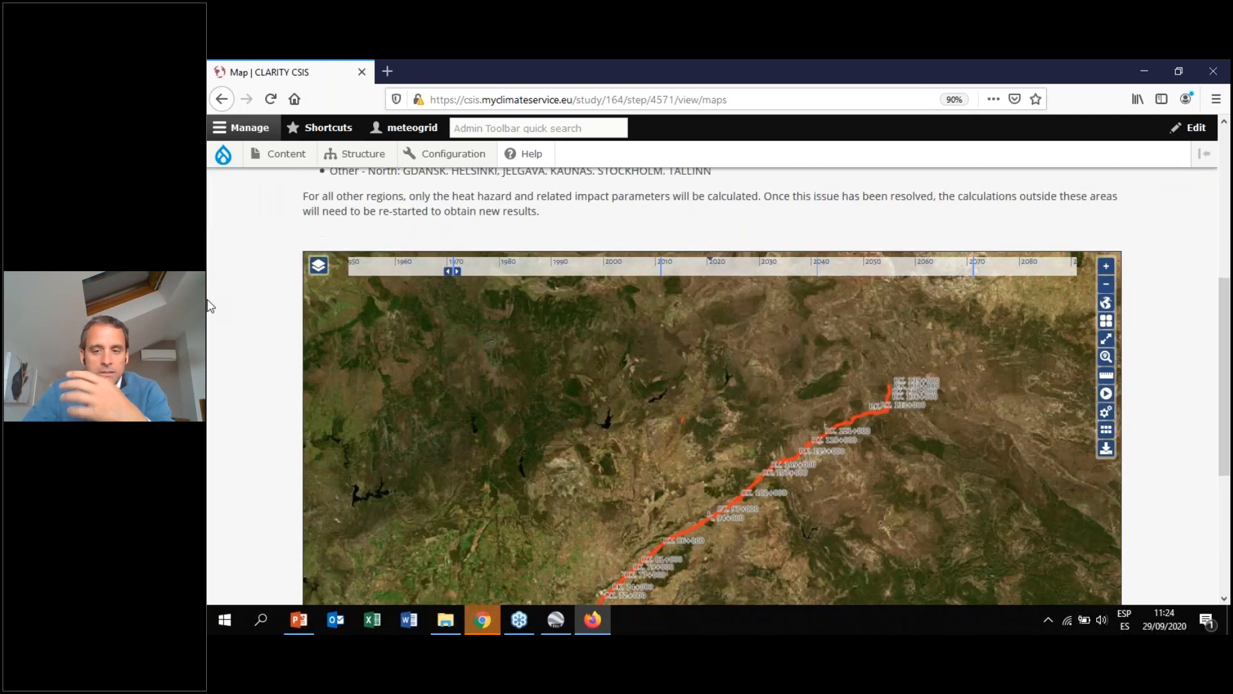
{"action": "scroll", "coordinate": [788, 433], "scroll_direction": "up", "scroll_amount": 2}
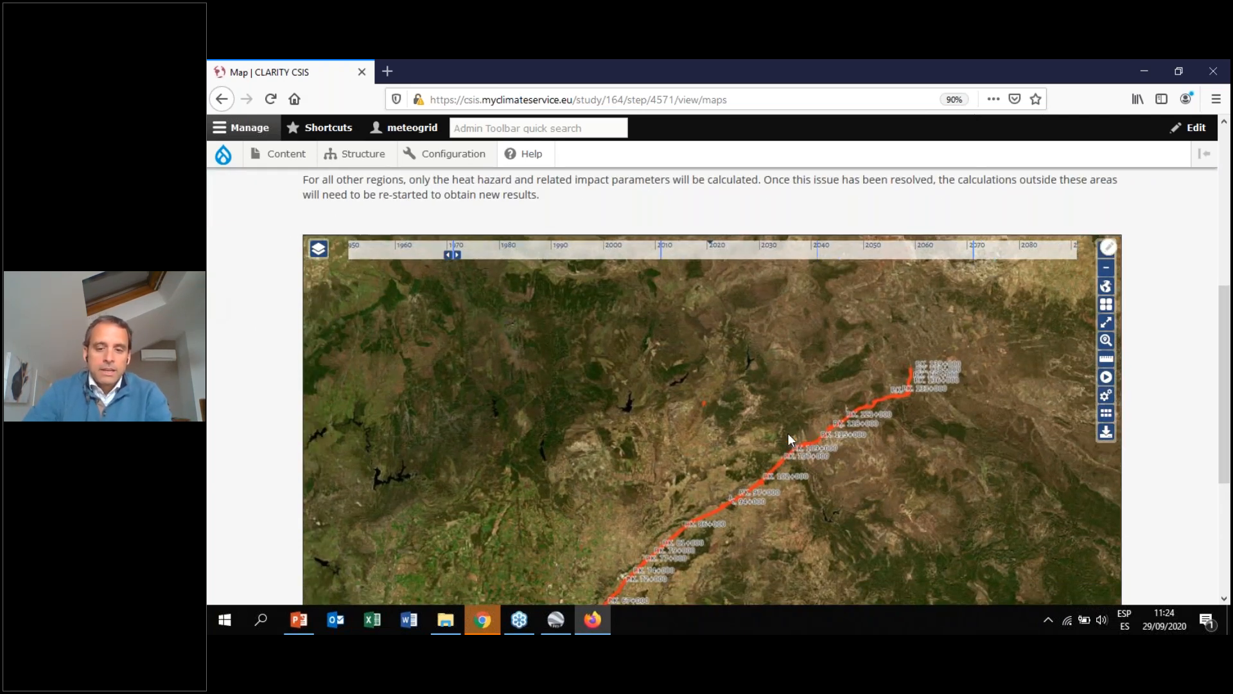
{"action": "left_click_drag", "start_coordinate": [708, 478], "coordinate": [824, 351]}
{"action": "scroll", "coordinate": [1228, 379], "scroll_direction": "down", "scroll_amount": 3}
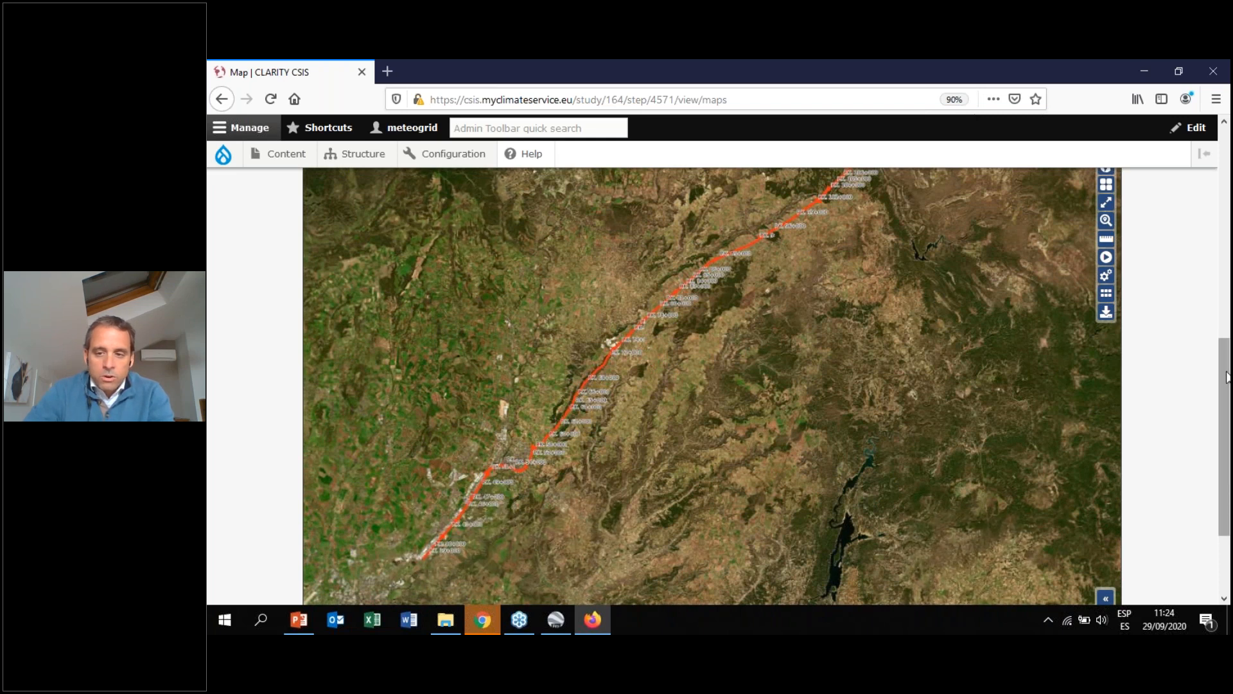
{"action": "scroll", "coordinate": [1227, 377], "scroll_direction": "up", "scroll_amount": 2}
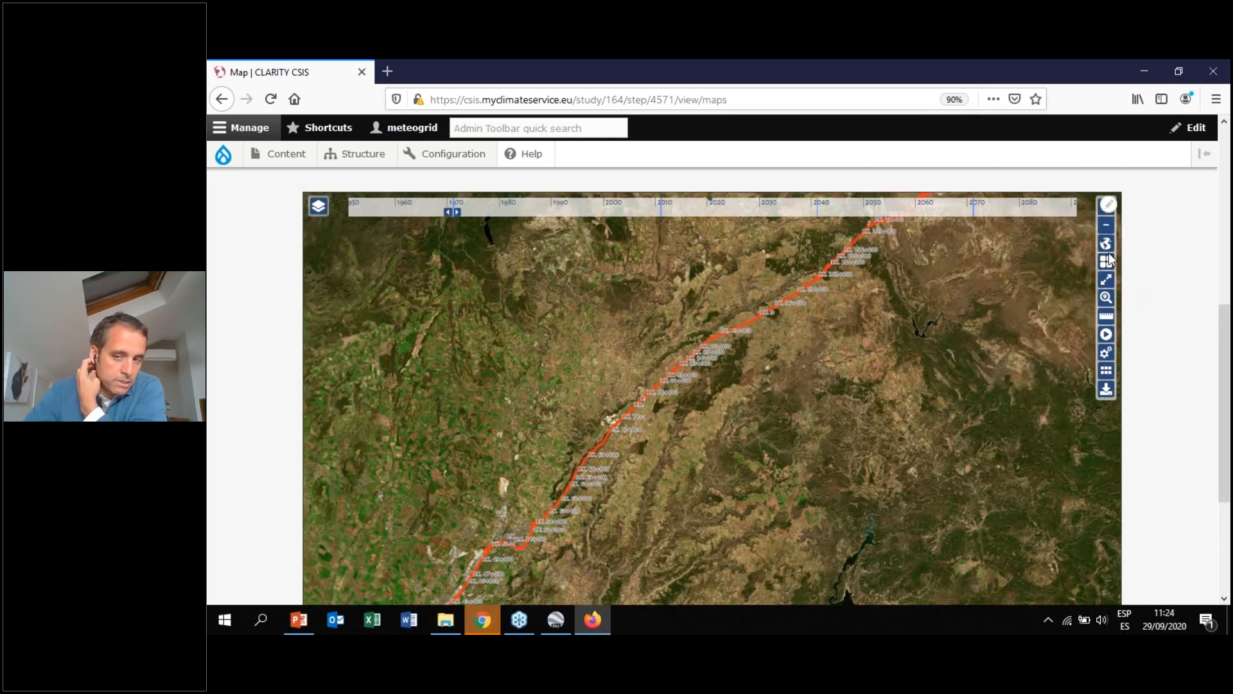
Change the map's base layer to OpenStreetMap
{"action": "left_click", "coordinate": [1106, 262]}
{"action": "left_click", "coordinate": [1065, 291]}
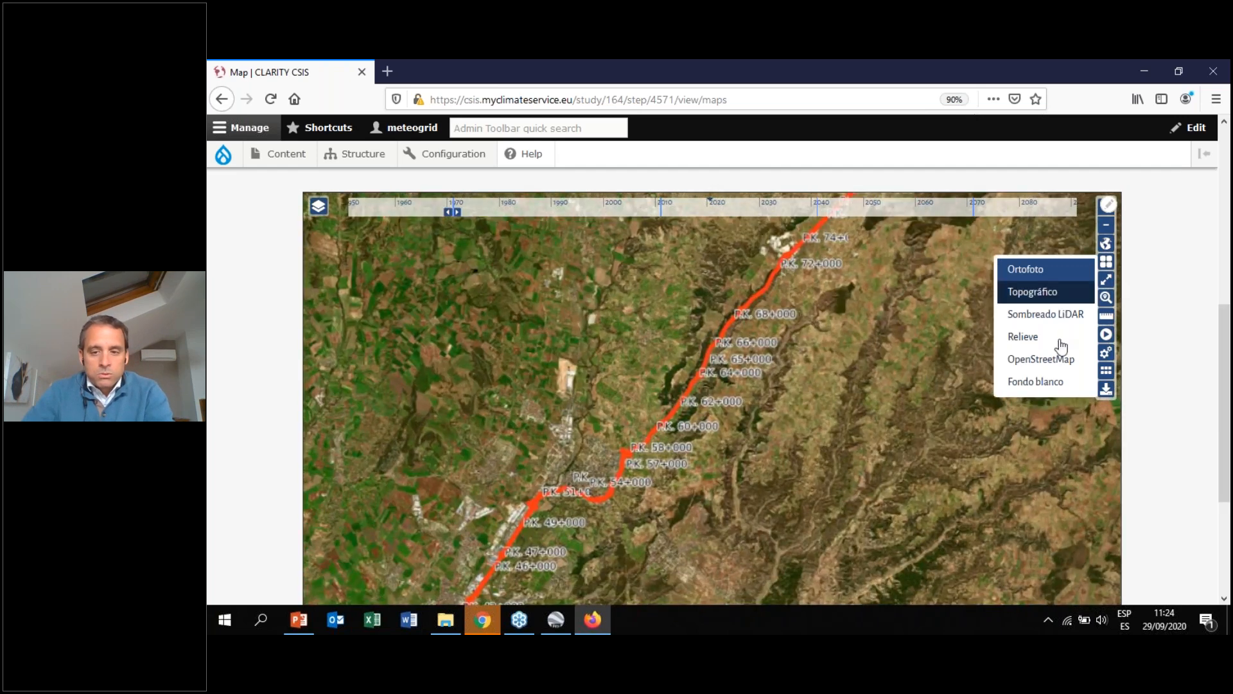
{"action": "left_click", "coordinate": [1061, 361]}
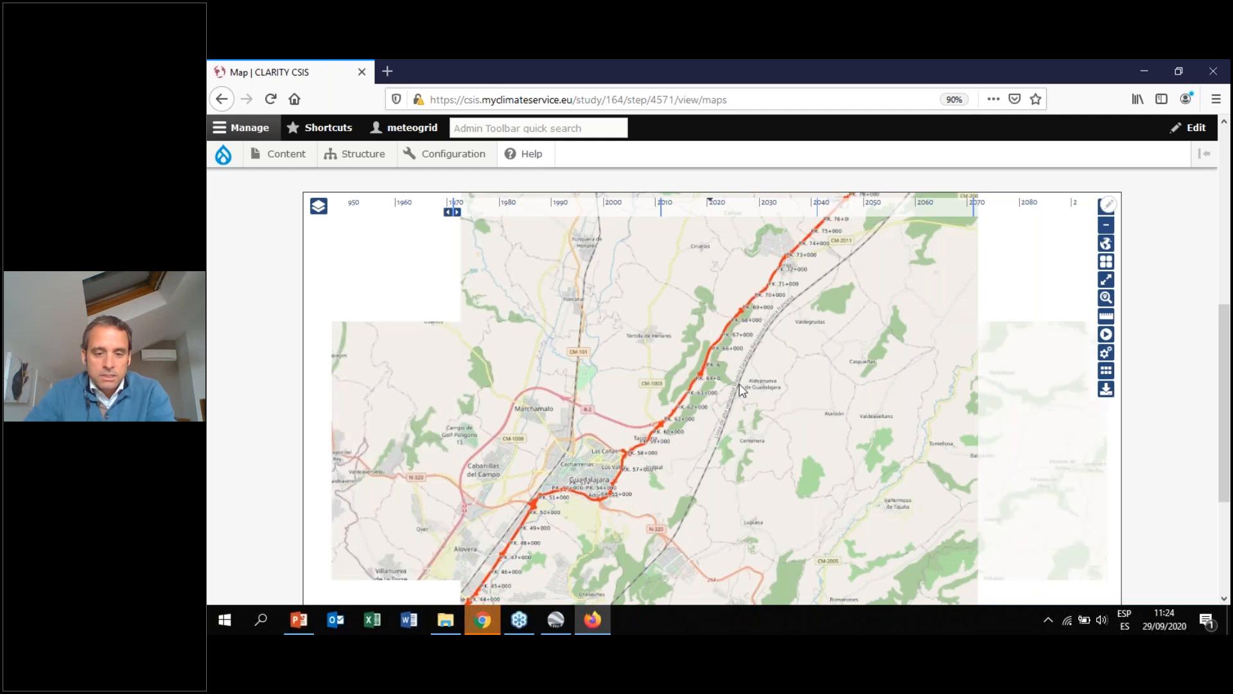
Pan and zoom the map along the highlighted road stretch around Guadalajara and Azuqueca de Henares
{"action": "left_click_drag", "start_coordinate": [679, 427], "coordinate": [740, 384]}
{"action": "scroll", "coordinate": [553, 485], "scroll_direction": "up", "scroll_amount": 1}
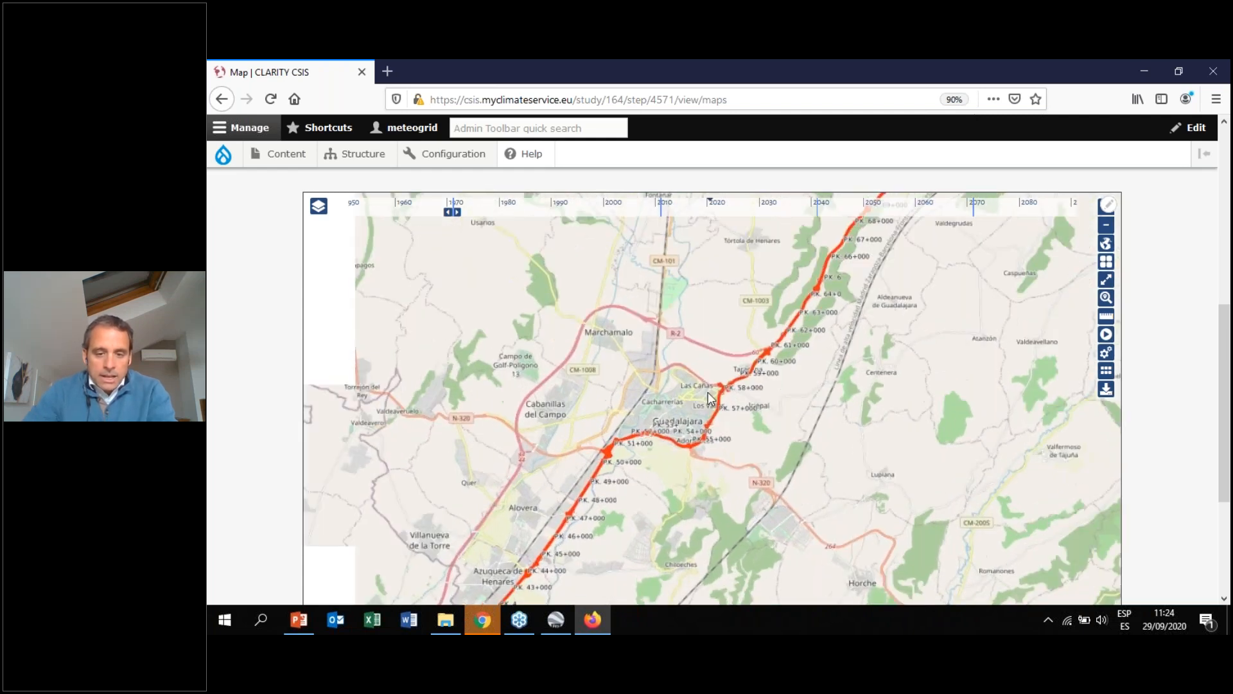
{"action": "left_click_drag", "start_coordinate": [672, 421], "coordinate": [744, 275]}
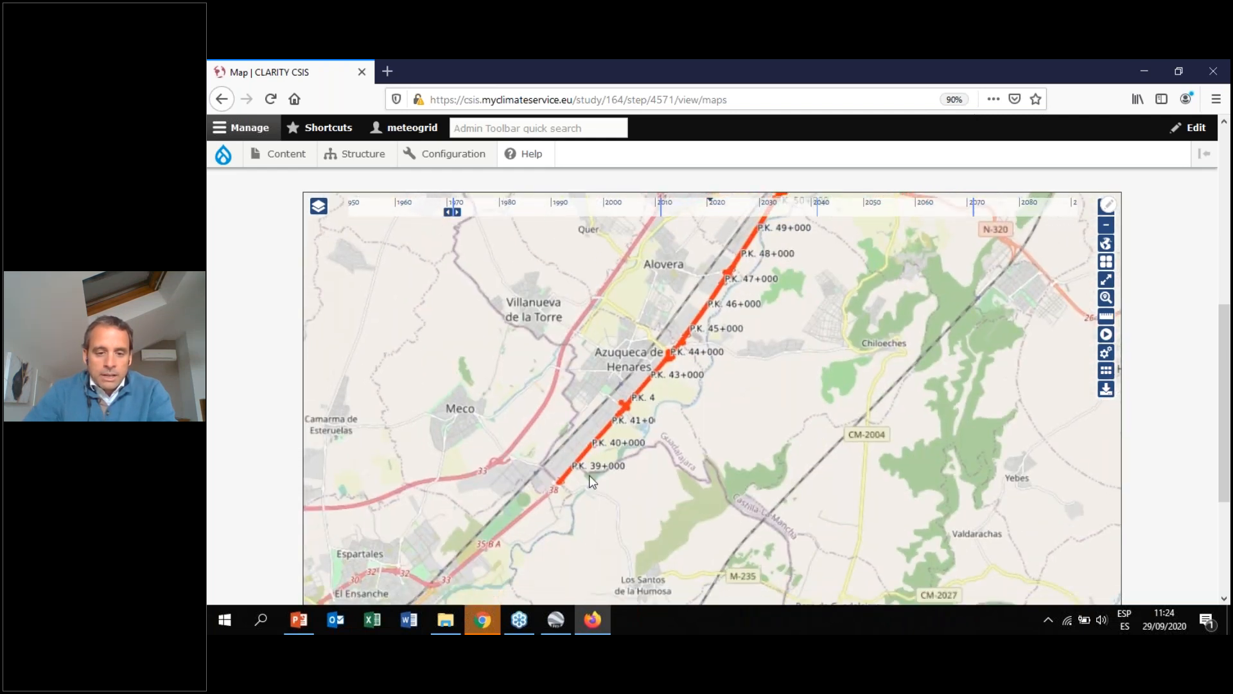
{"action": "scroll", "coordinate": [587, 475], "scroll_direction": "up", "scroll_amount": 1}
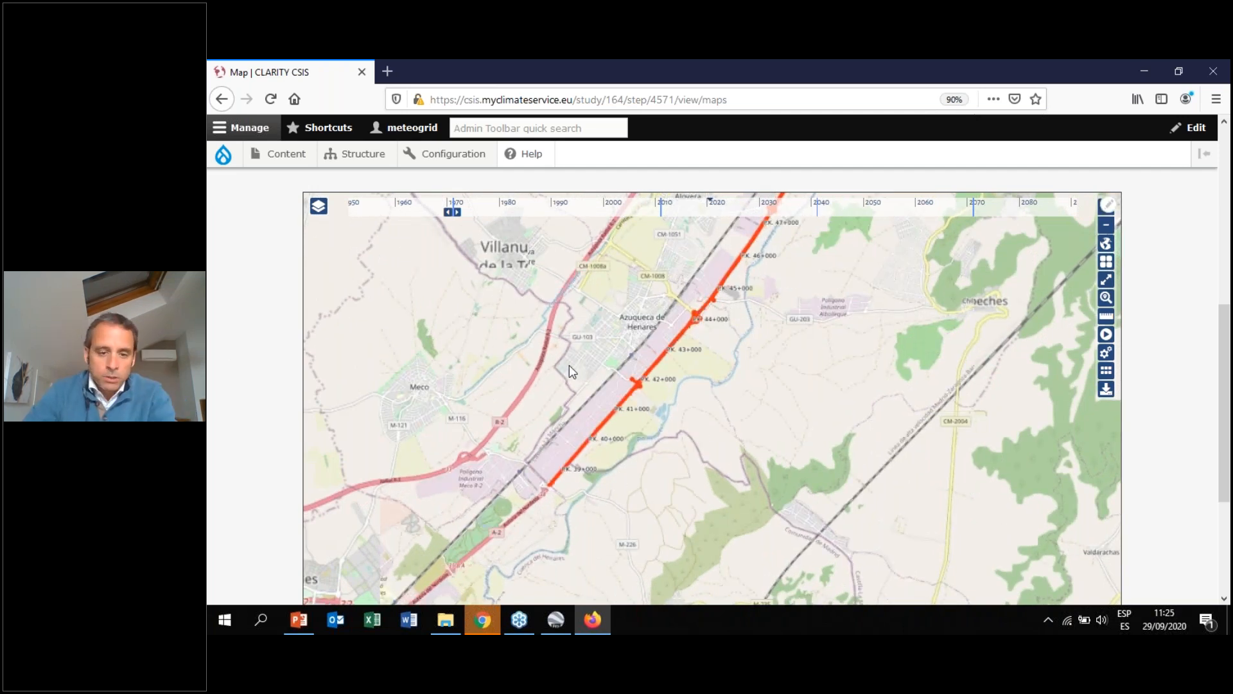
{"action": "left_click_drag", "start_coordinate": [781, 307], "coordinate": [650, 500]}
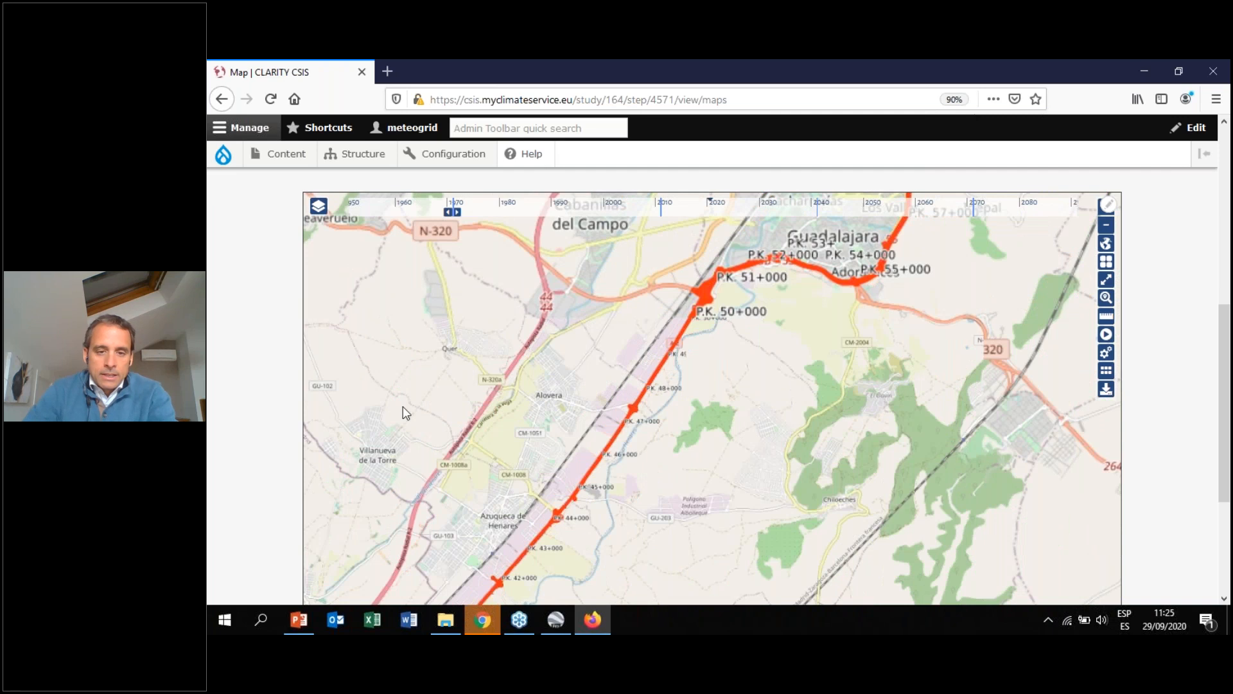
{"action": "left_click_drag", "start_coordinate": [403, 406], "coordinate": [390, 428]}
{"action": "scroll", "coordinate": [276, 385], "scroll_direction": "up", "scroll_amount": 2}
{"action": "scroll", "coordinate": [276, 386], "scroll_direction": "down", "scroll_amount": 2}
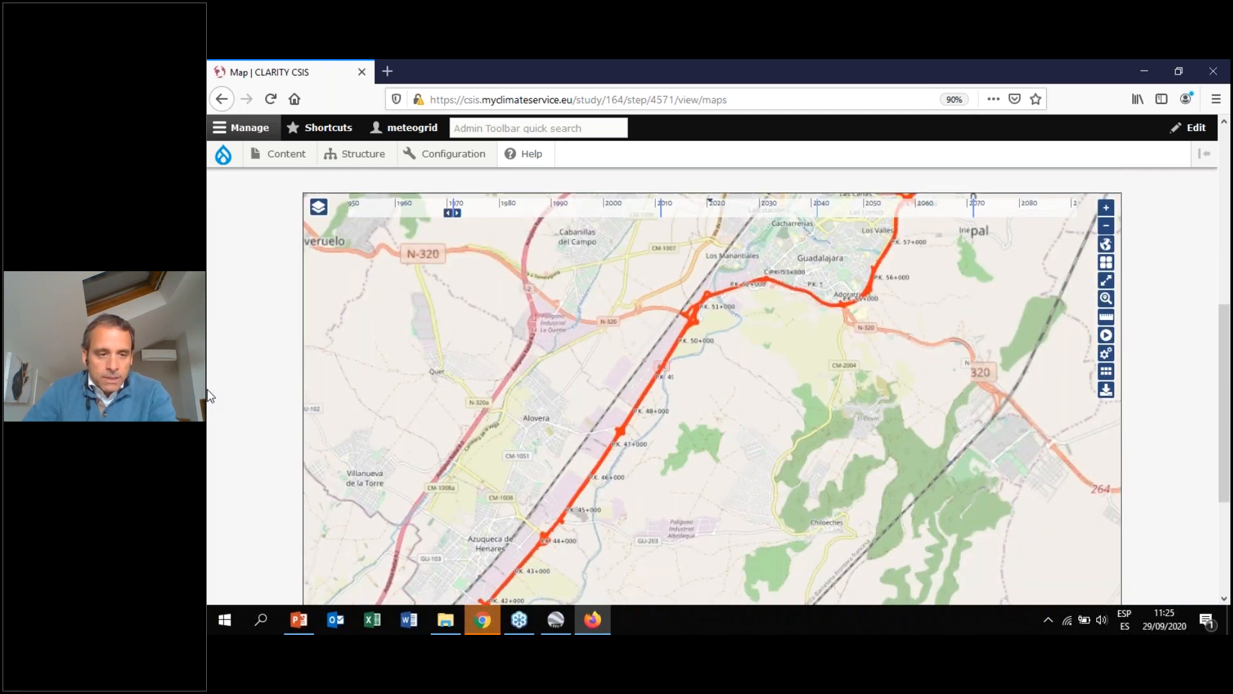
Open the study's Exposure Evaluation module and read its module description of elements at risk
{"action": "scroll", "coordinate": [277, 354], "scroll_direction": "up", "scroll_amount": 1}
{"action": "left_click", "coordinate": [319, 281]}
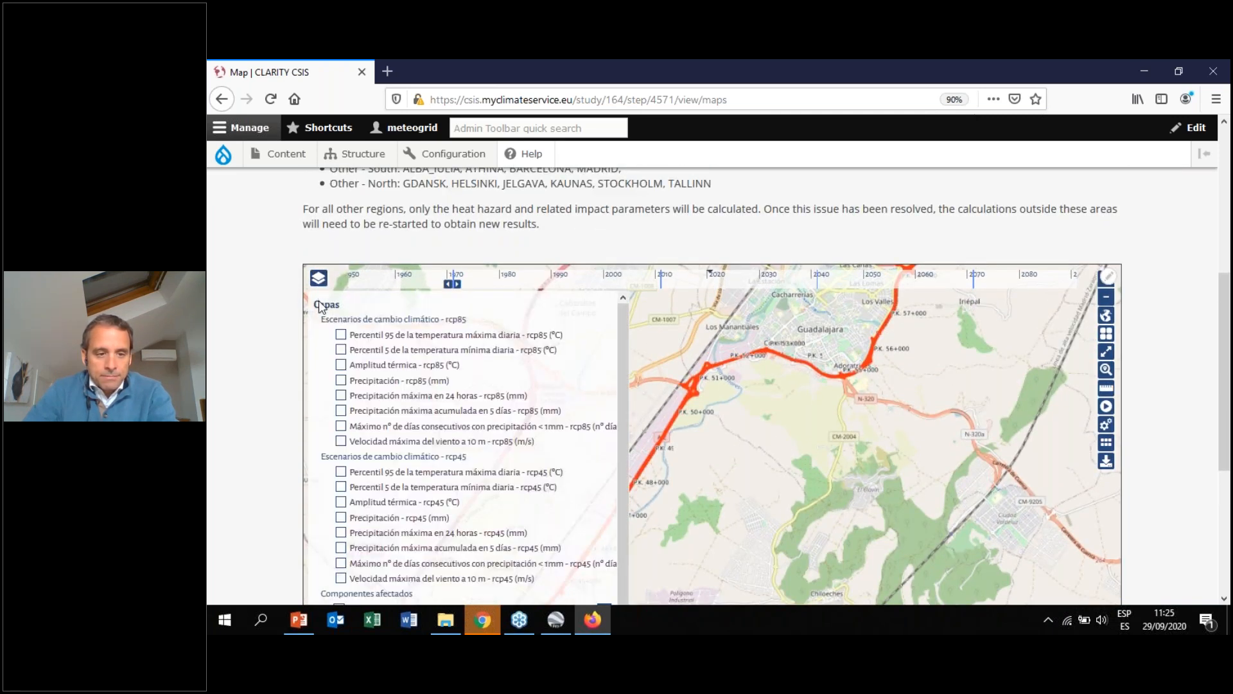
{"action": "scroll", "coordinate": [360, 298], "scroll_direction": "up", "scroll_amount": 5}
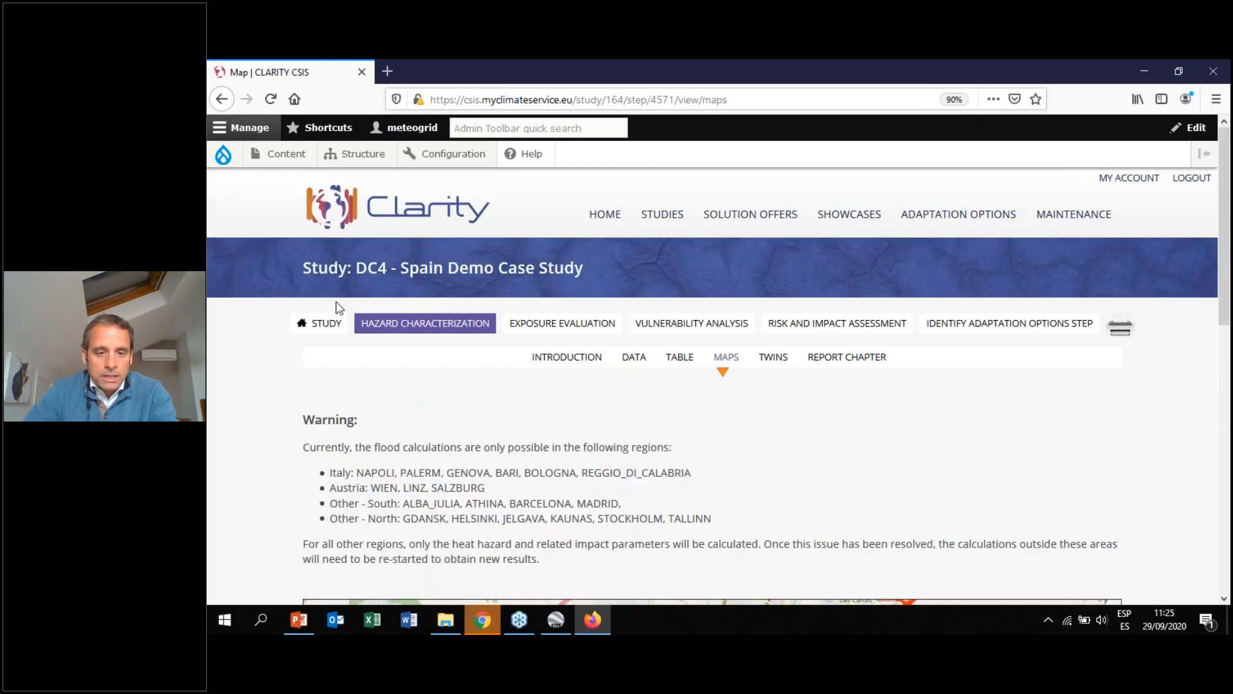
{"action": "left_click", "coordinate": [541, 325]}
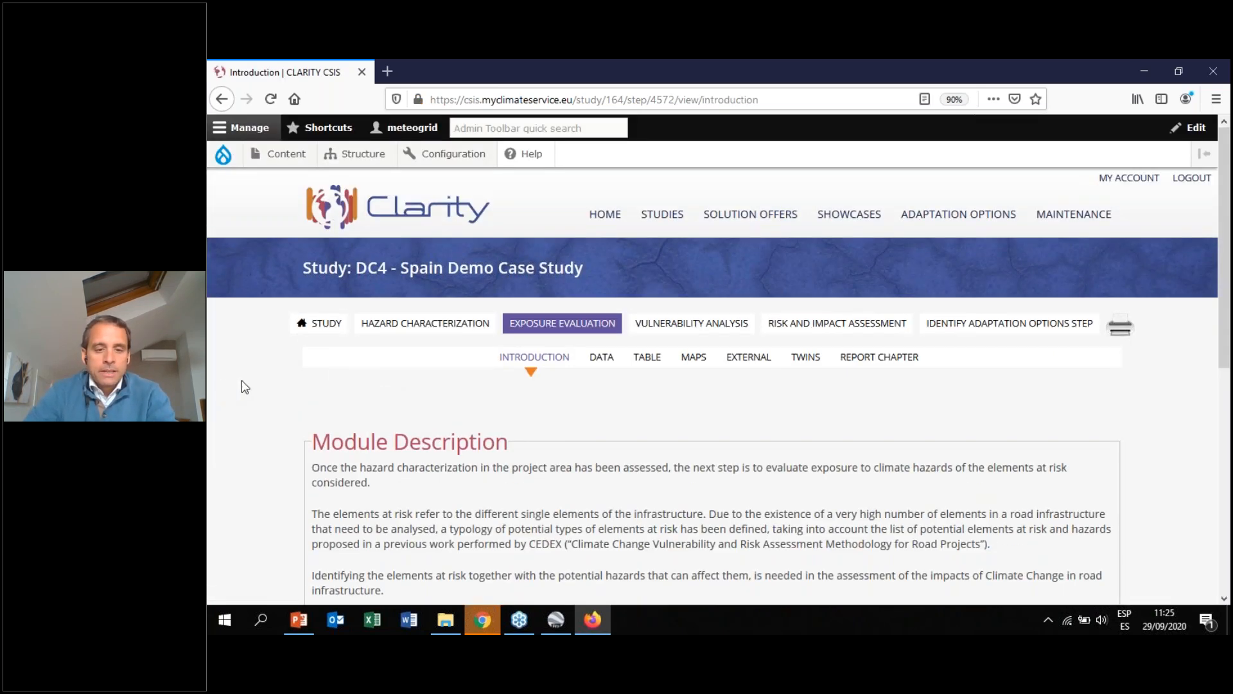
{"action": "scroll", "coordinate": [242, 381], "scroll_direction": "down", "scroll_amount": 6}
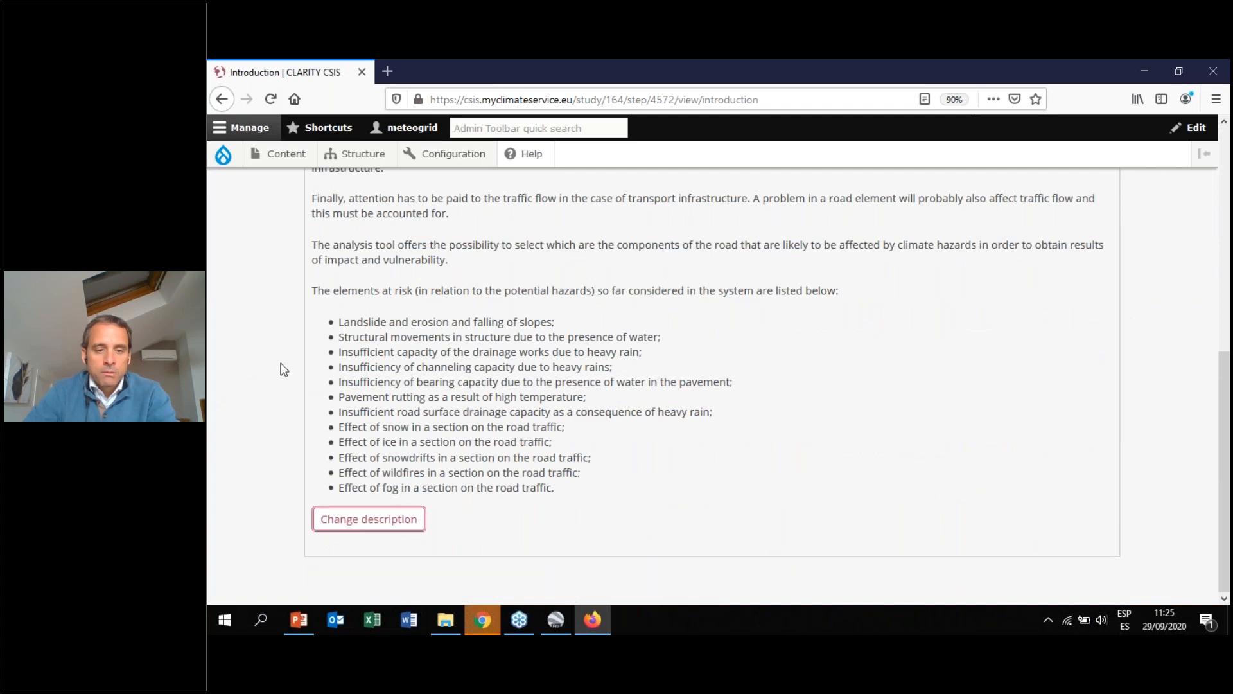
{"action": "scroll", "coordinate": [284, 370], "scroll_direction": "up", "scroll_amount": 6}
Open the Exposure Evaluation maps and switch the map's base layer to OpenStreetMap
{"action": "left_click", "coordinate": [697, 224]}
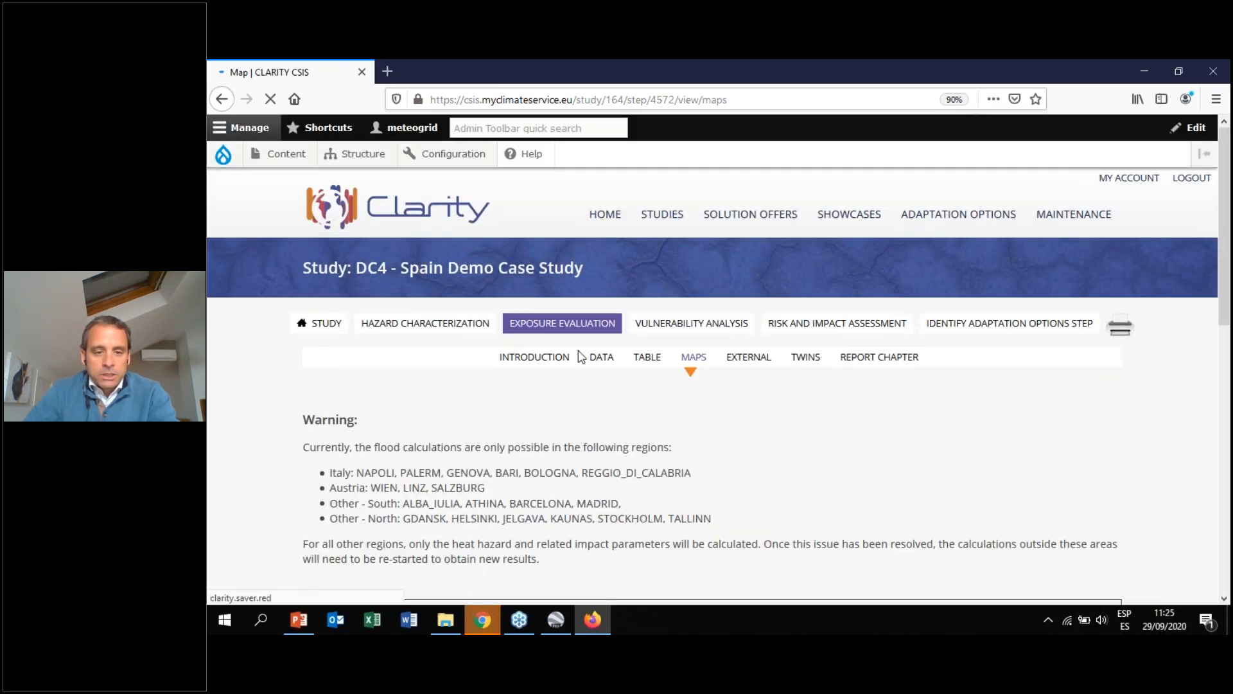
{"action": "scroll", "coordinate": [327, 453], "scroll_direction": "down", "scroll_amount": 5}
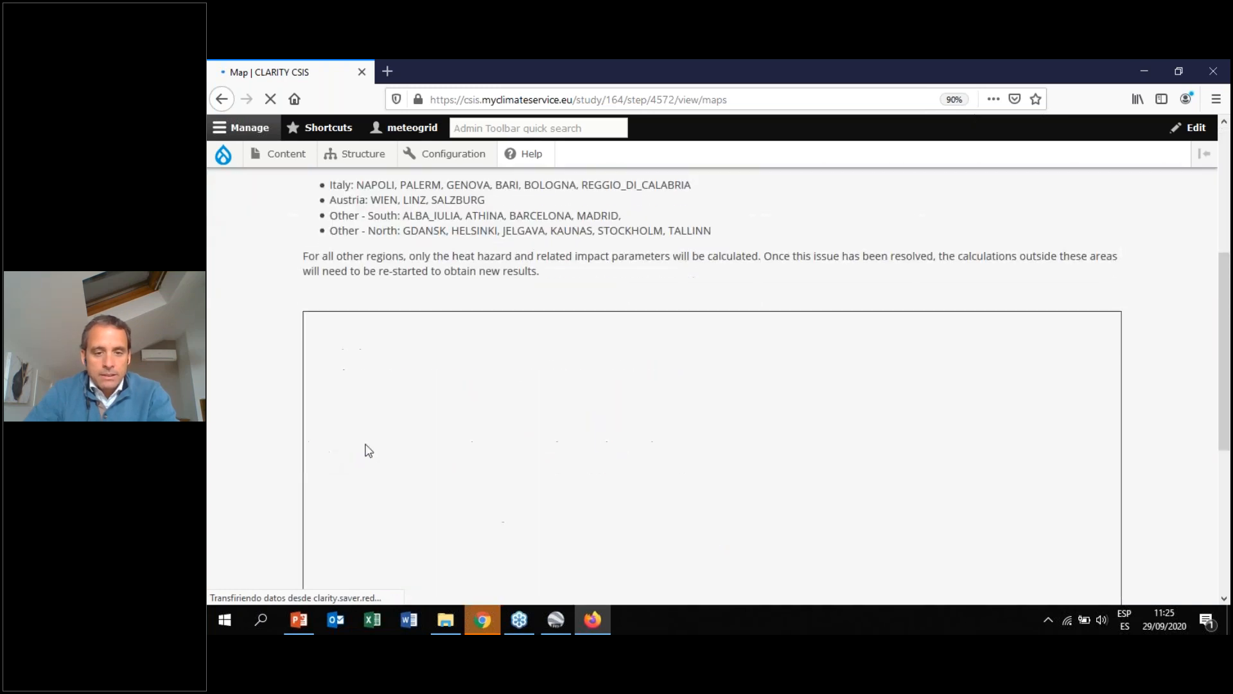
{"action": "left_click_drag", "start_coordinate": [1227, 351], "coordinate": [1229, 413]}
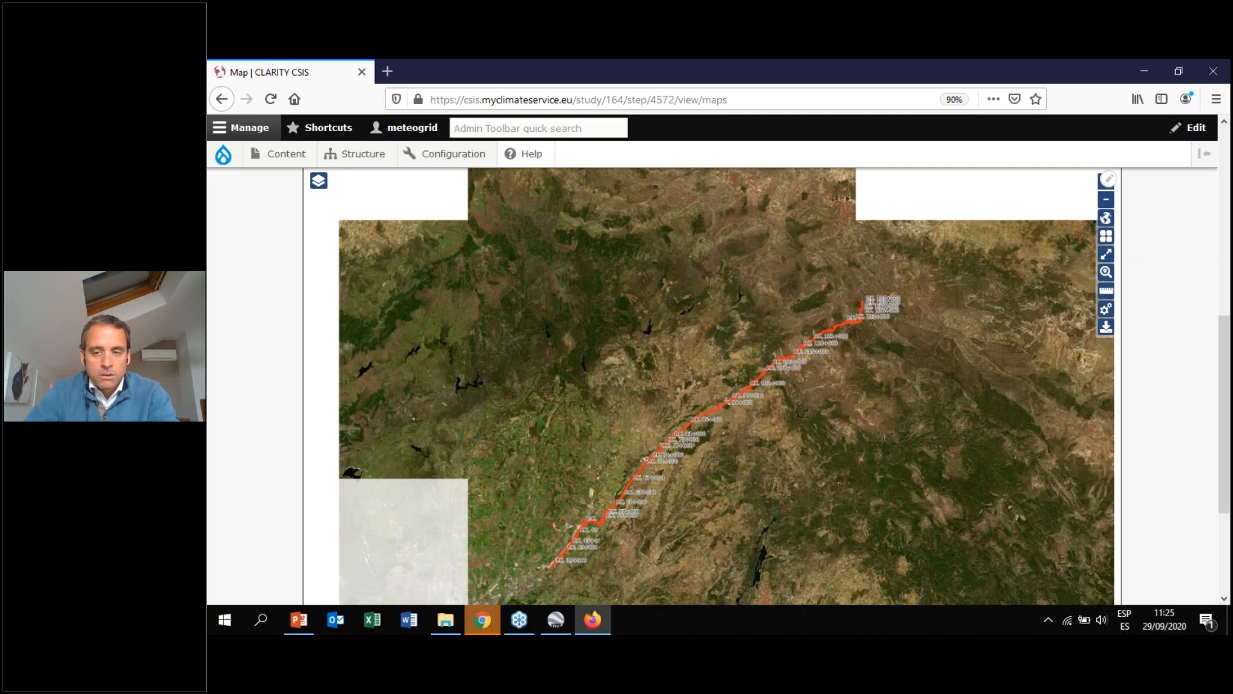
{"action": "left_click", "coordinate": [1106, 236]}
{"action": "left_click", "coordinate": [1031, 332]}
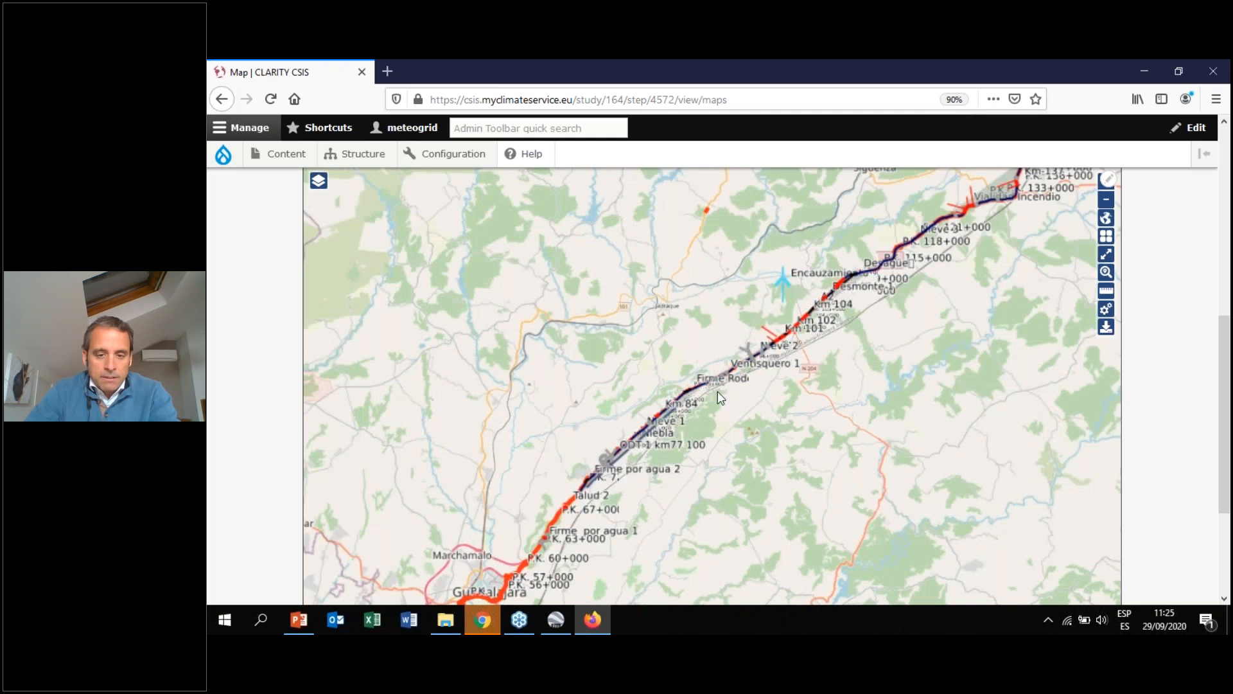
Zoom and pan the map along the motorway between km 91 and km 102 to examine the vulnerable elements
{"action": "scroll", "coordinate": [717, 392], "scroll_direction": "up", "scroll_amount": 2}
{"action": "left_click_drag", "start_coordinate": [850, 313], "coordinate": [718, 406]}
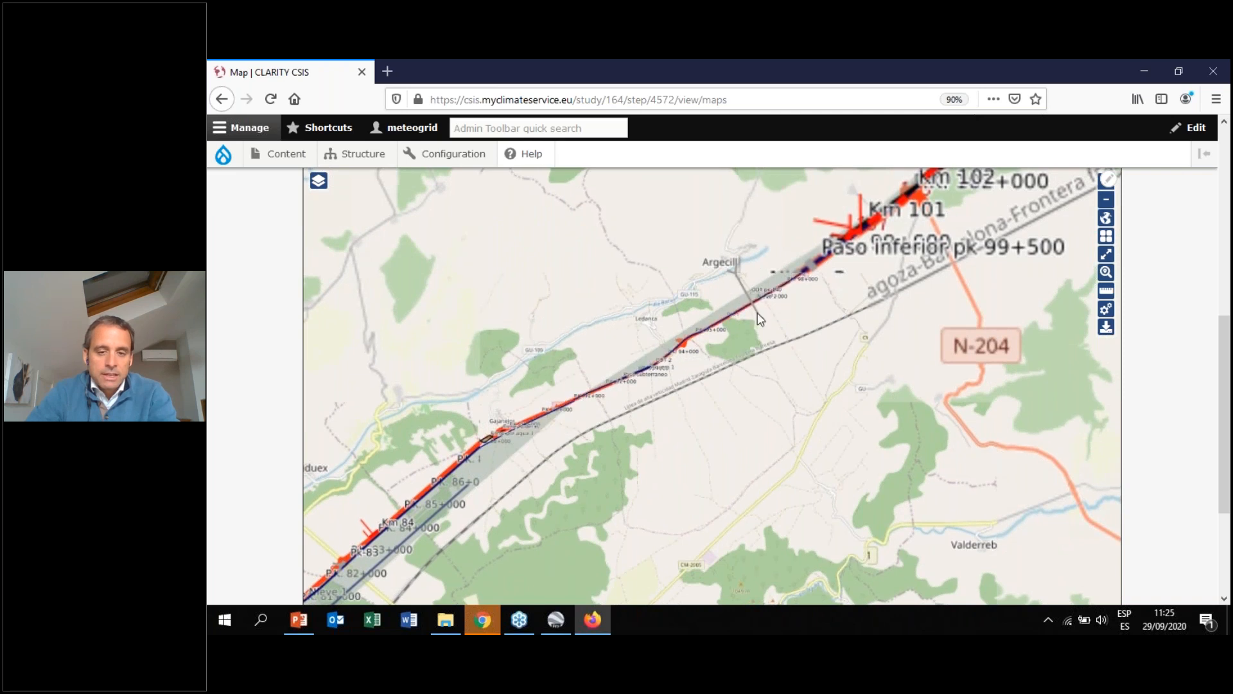
{"action": "scroll", "coordinate": [745, 325], "scroll_direction": "up", "scroll_amount": 1}
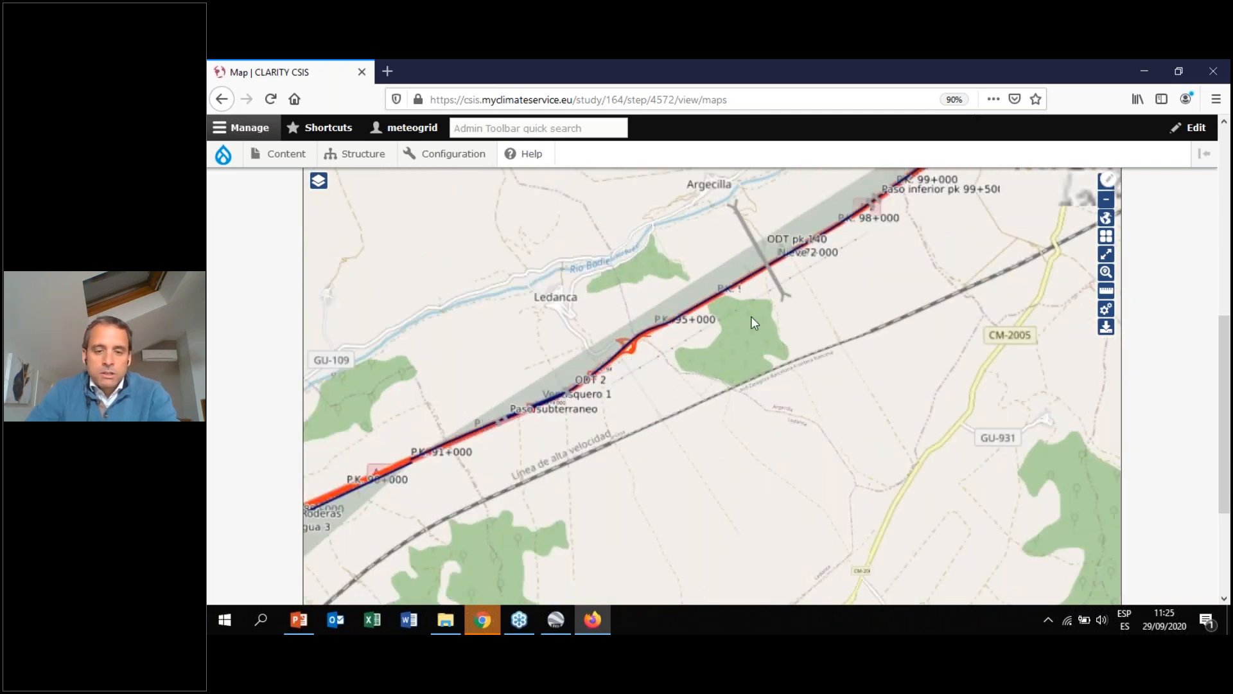
{"action": "left_click_drag", "start_coordinate": [745, 327], "coordinate": [656, 423]}
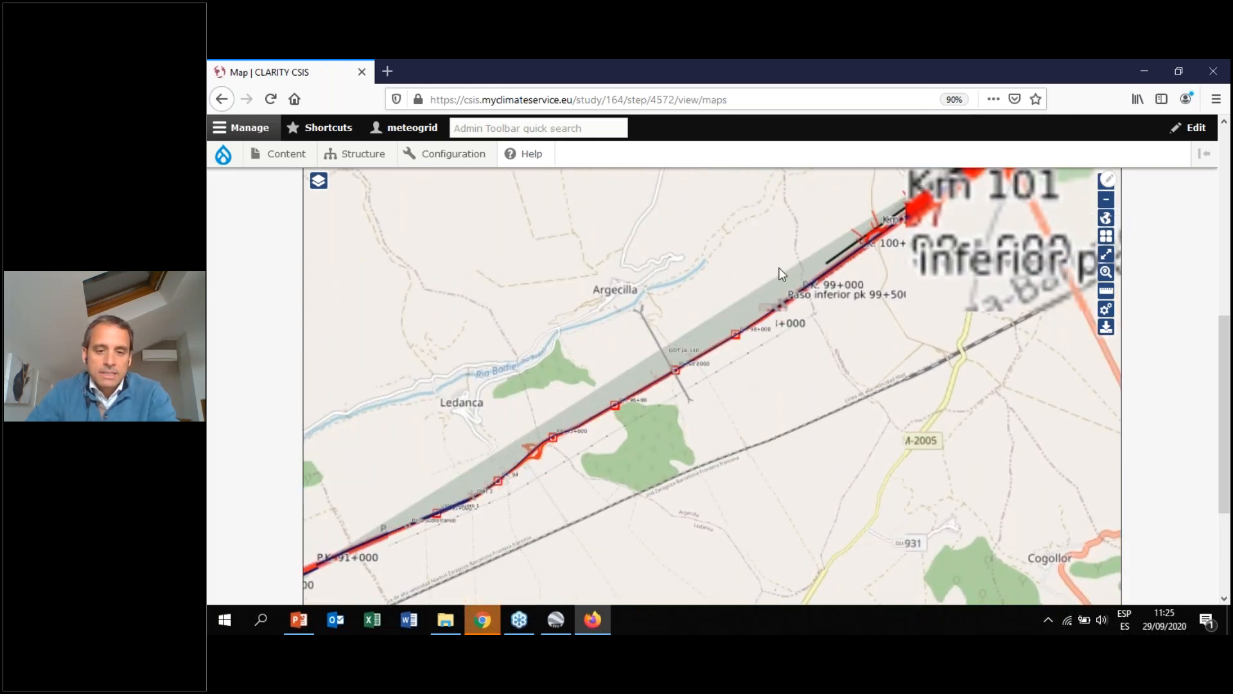
{"action": "left_click_drag", "start_coordinate": [683, 337], "coordinate": [590, 404]}
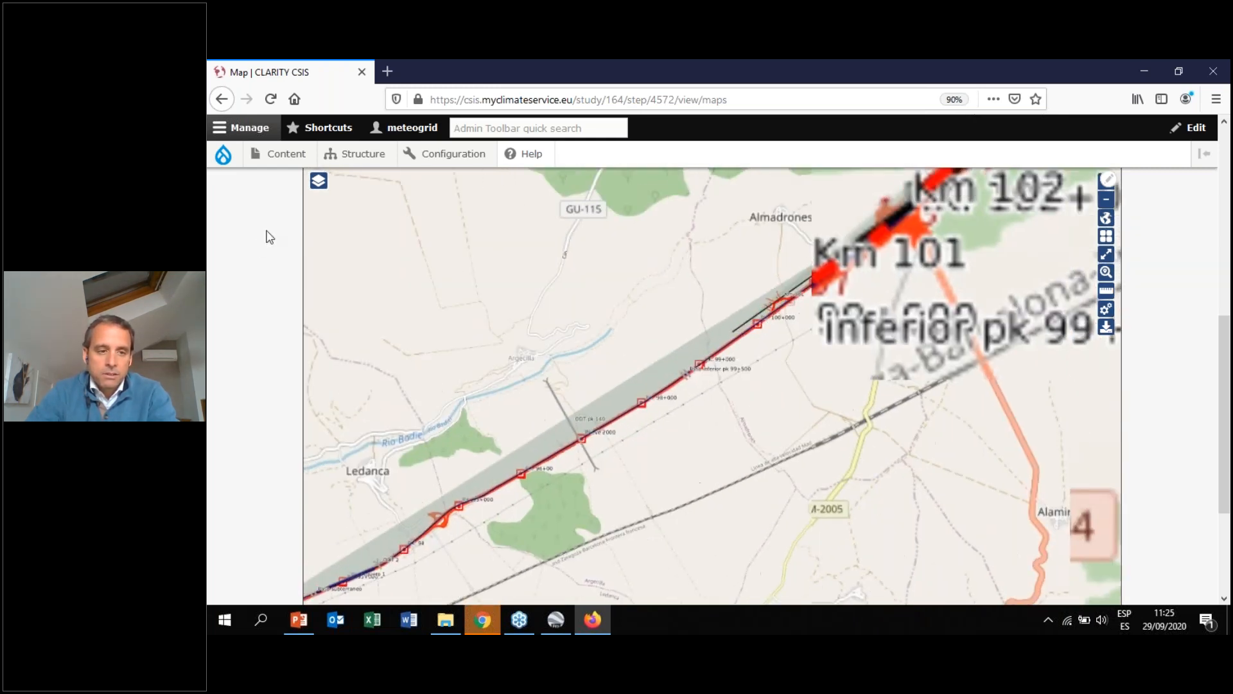
{"action": "scroll", "coordinate": [225, 270], "scroll_direction": "up", "scroll_amount": 3}
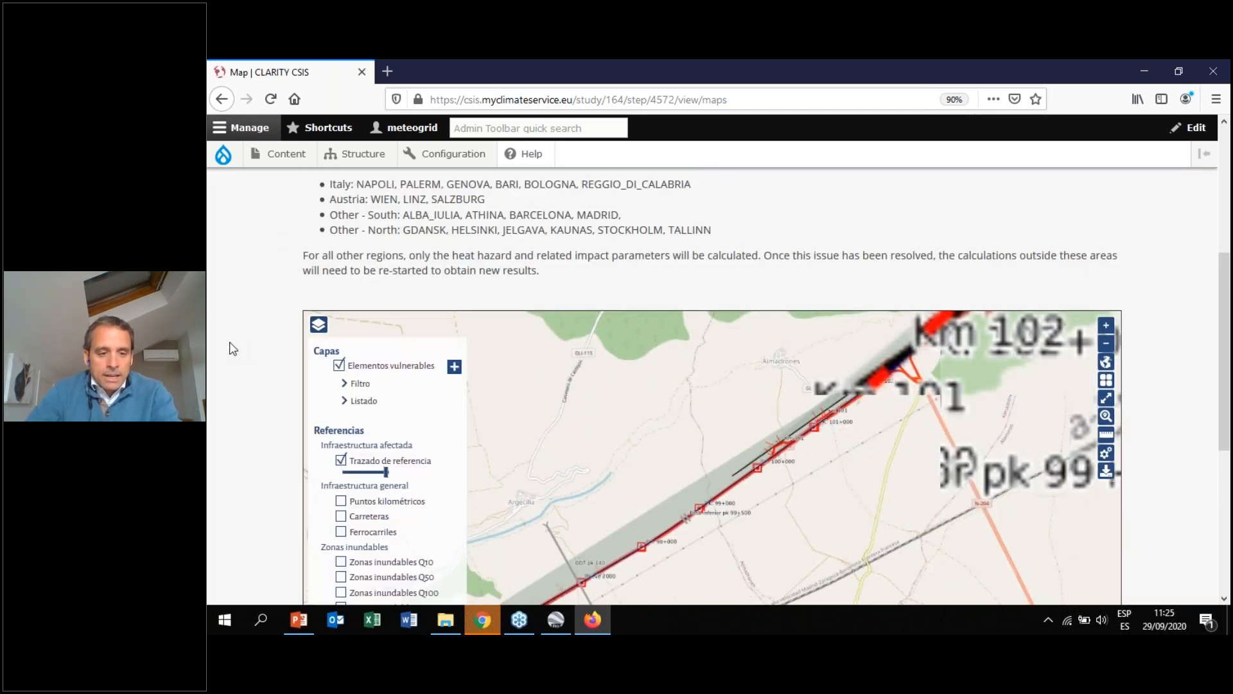
{"action": "scroll", "coordinate": [232, 349], "scroll_direction": "down", "scroll_amount": 3}
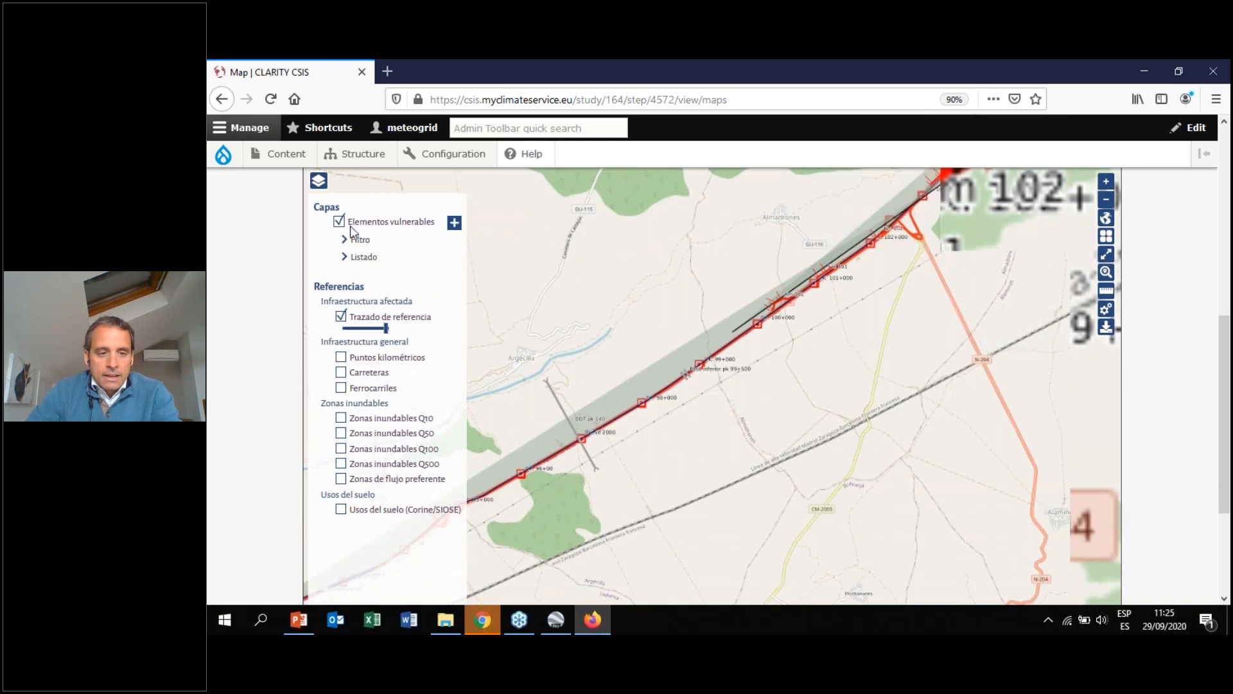
{"action": "left_click", "coordinate": [455, 223]}
{"action": "left_click_drag", "start_coordinate": [691, 254], "coordinate": [462, 205]}
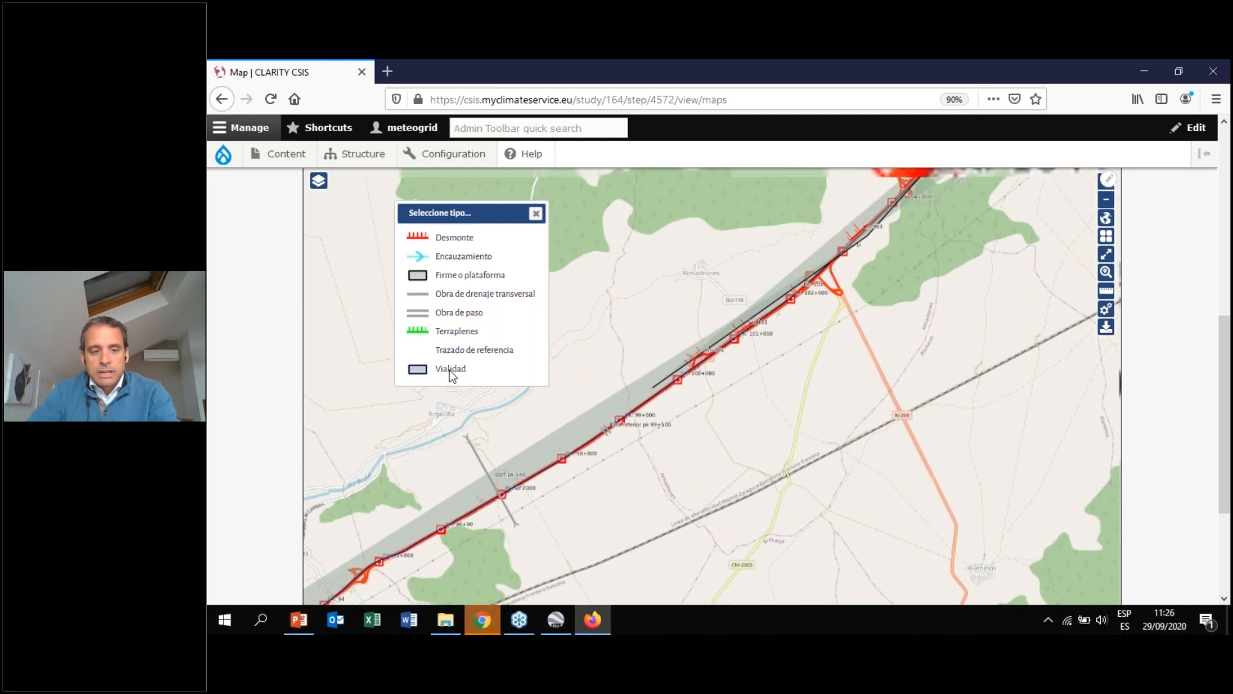
{"action": "left_click", "coordinate": [451, 368]}
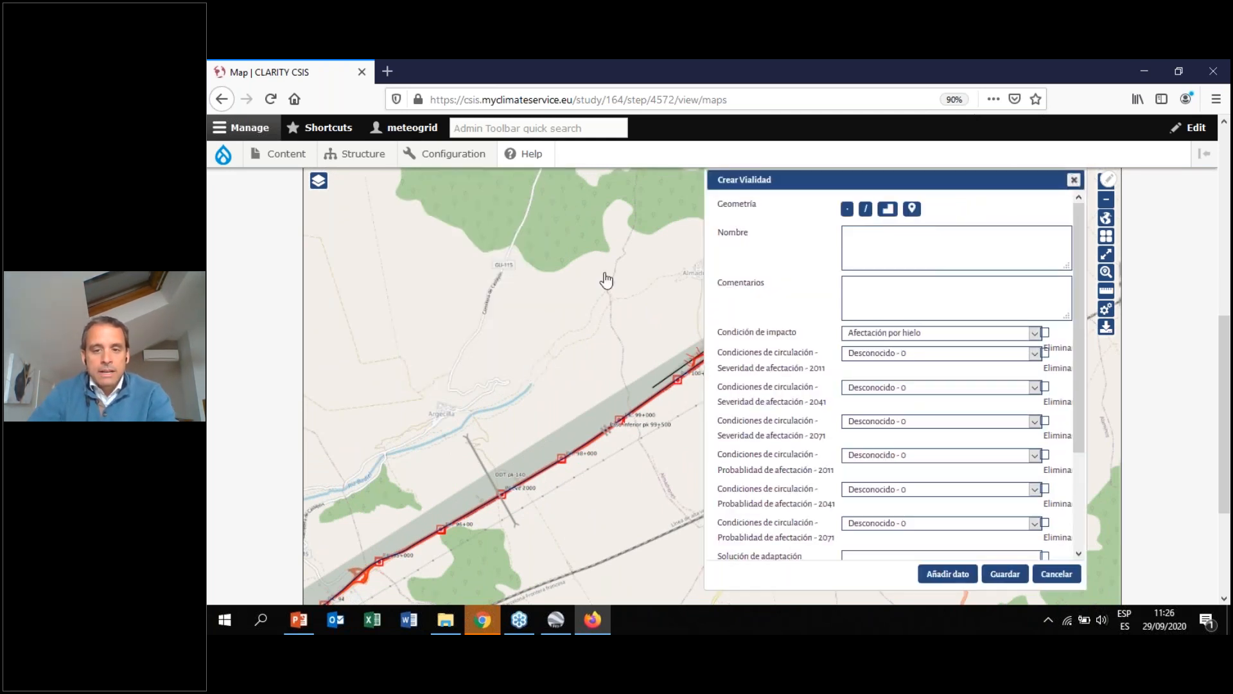
{"action": "key", "text": "Escape"}
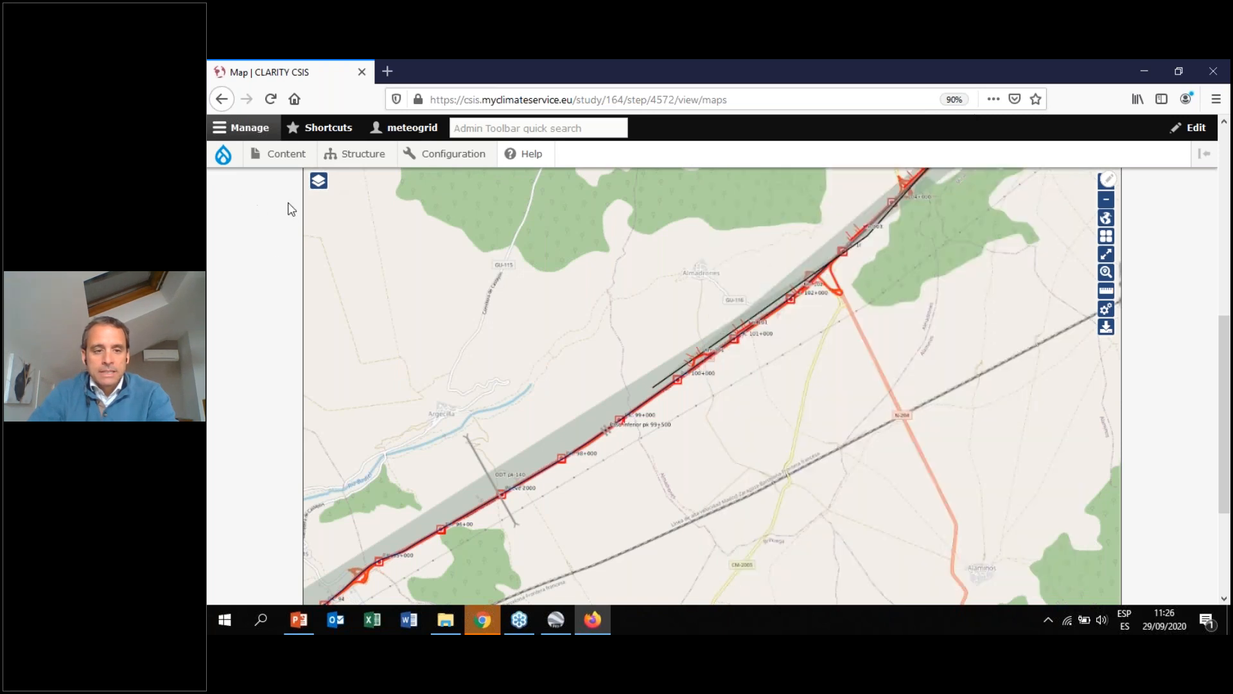
Start a new Obra de drenaje transversal vulnerable element near km 104 and name it 'Drainage pk, 75'
{"action": "left_click", "coordinate": [320, 182]}
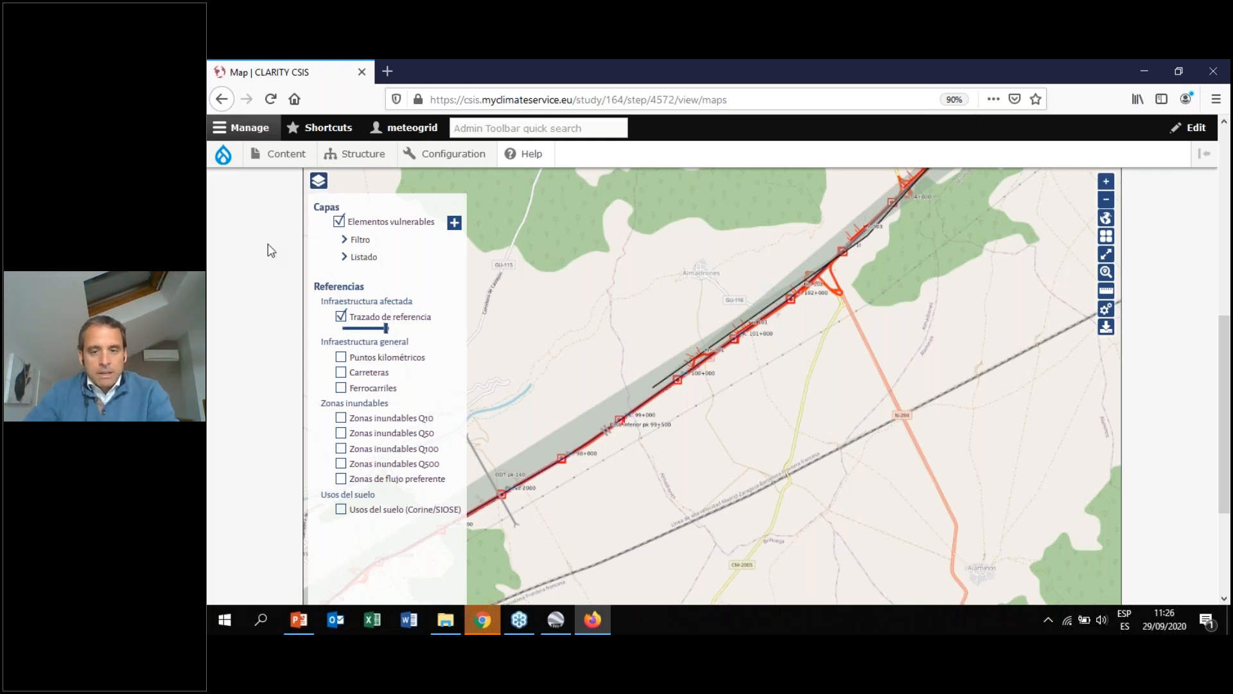
{"action": "scroll", "coordinate": [915, 371], "scroll_direction": "up", "scroll_amount": 1}
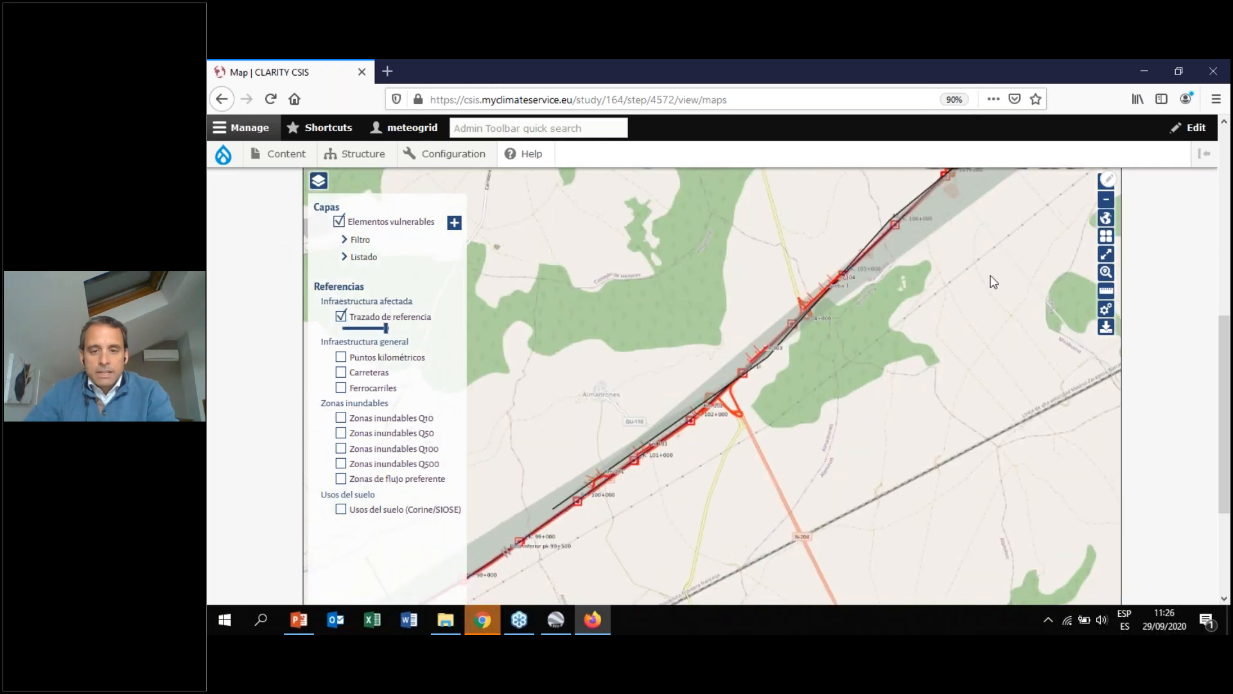
{"action": "scroll", "coordinate": [737, 323], "scroll_direction": "up", "scroll_amount": 1}
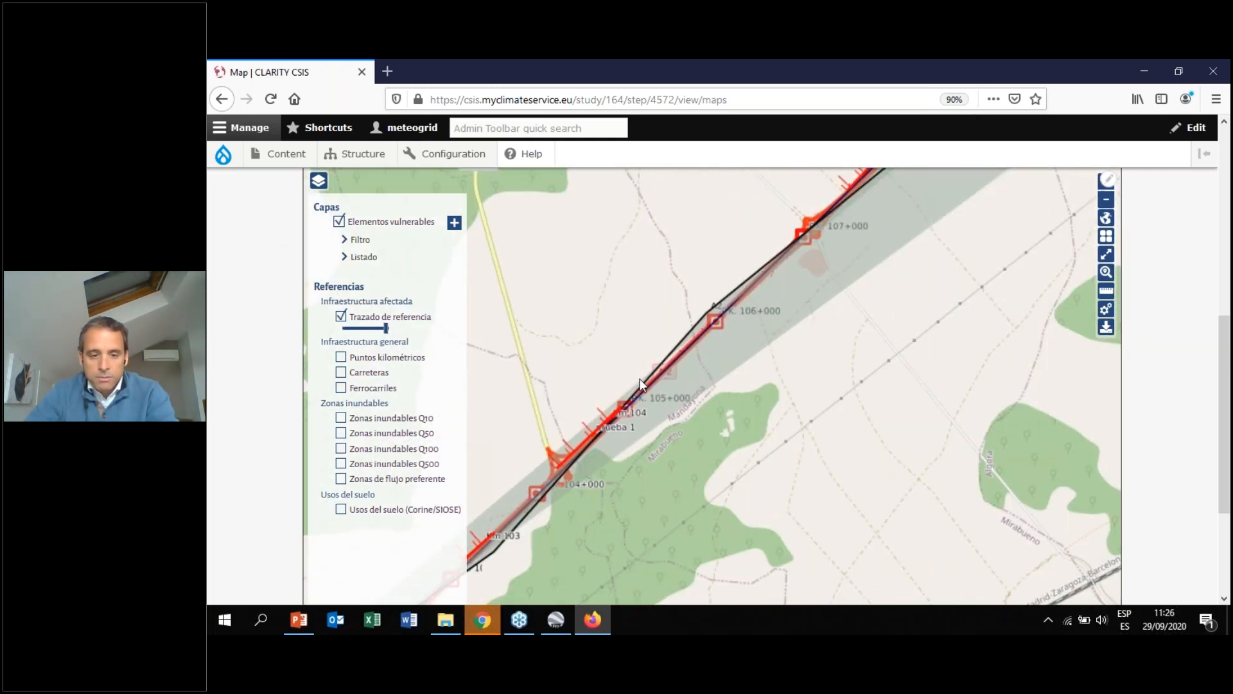
{"action": "left_click", "coordinate": [450, 224]}
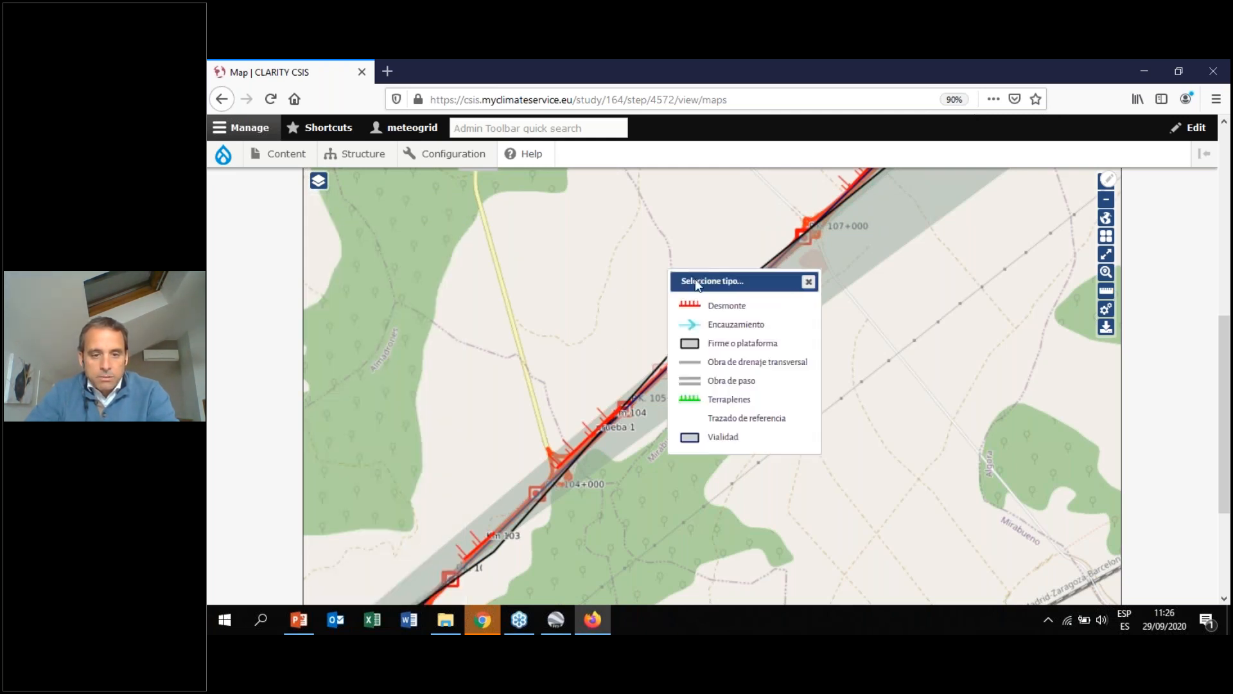
{"action": "left_click_drag", "start_coordinate": [776, 281], "coordinate": [502, 244]}
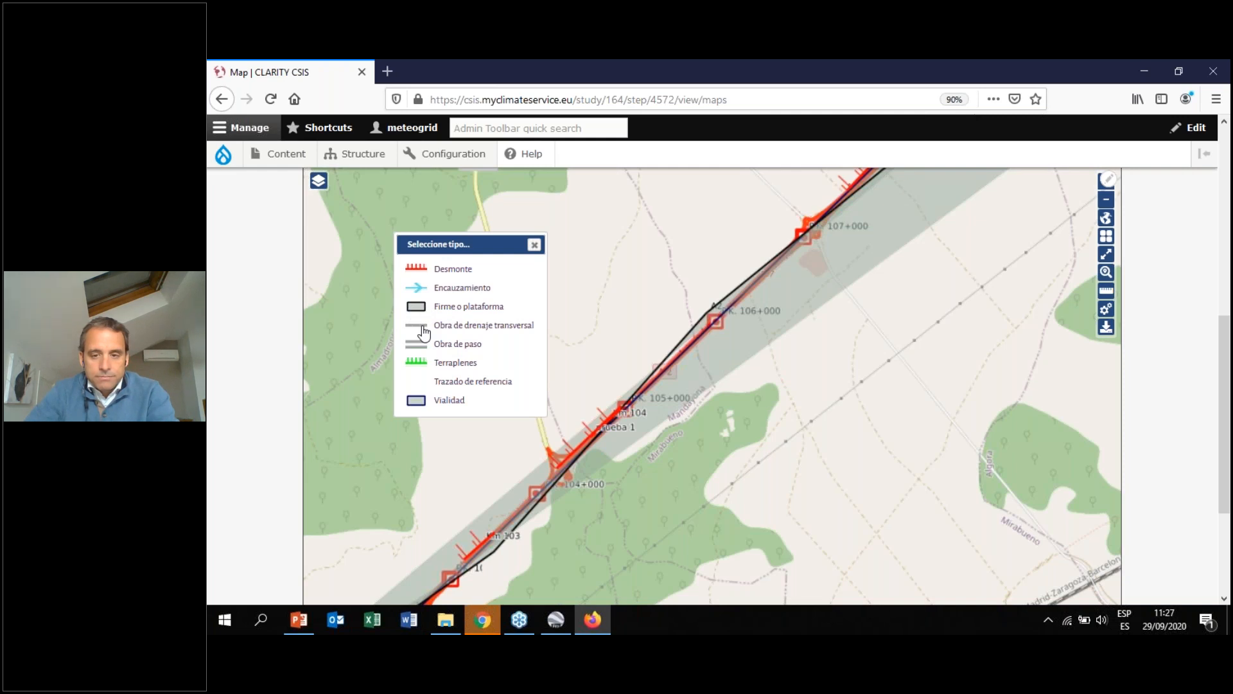
{"action": "left_click", "coordinate": [424, 332]}
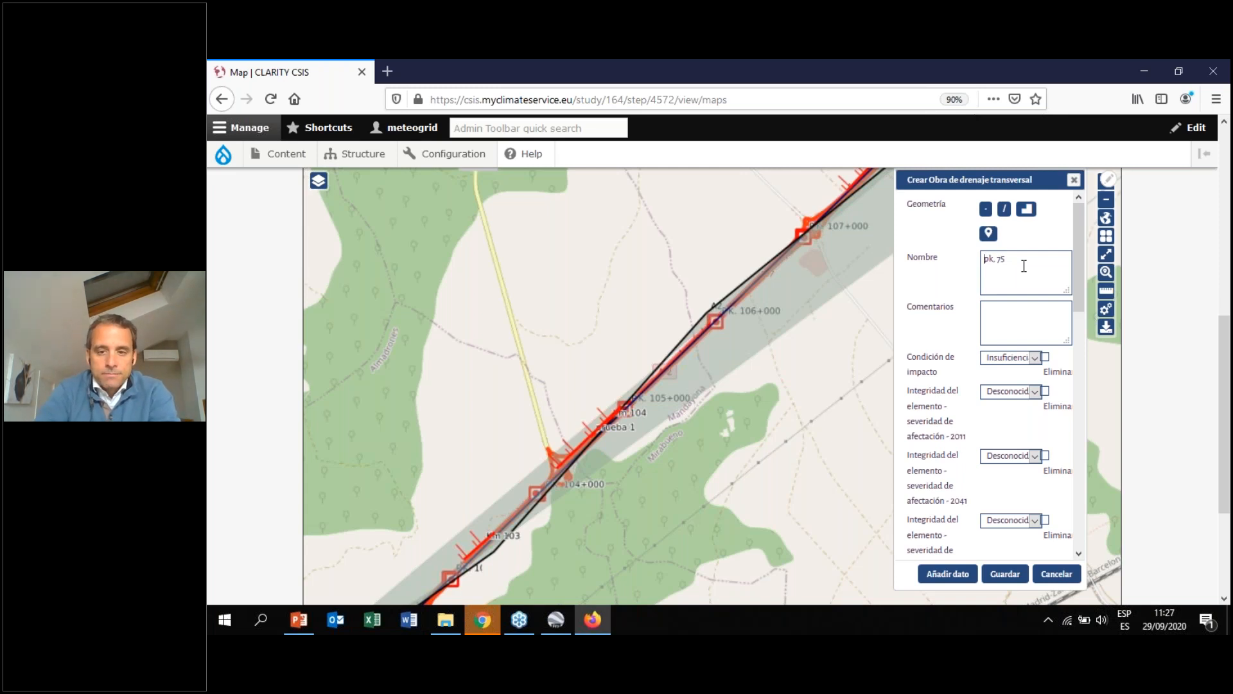
{"action": "type", "text": "Drainage"}
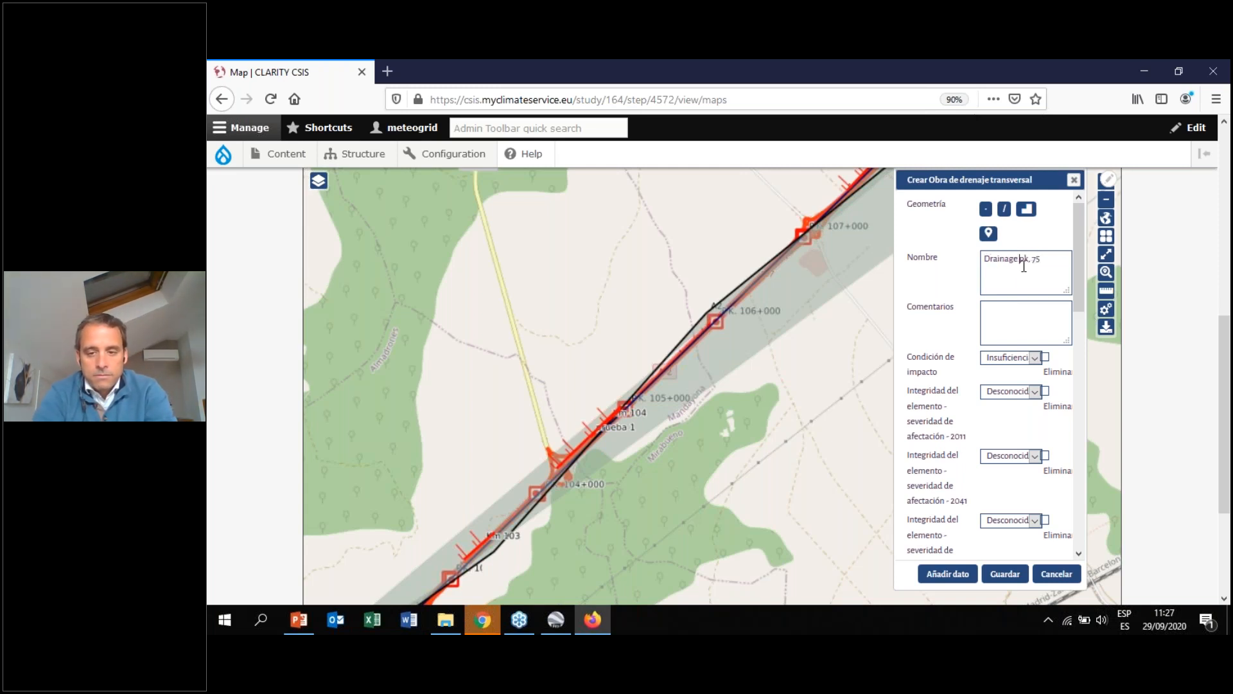
Review the element form's impact, severity and probability fields and the list of additional data options
{"action": "left_click_drag", "start_coordinate": [1084, 267], "coordinate": [1086, 400]}
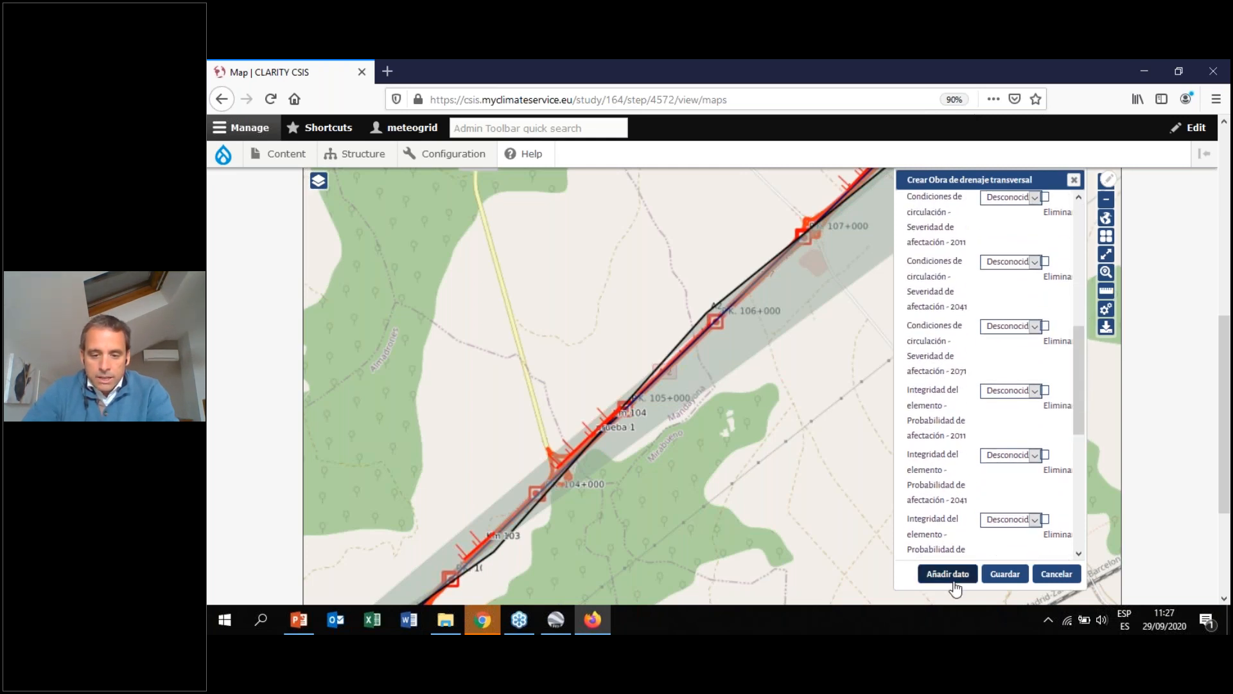
{"action": "left_click", "coordinate": [952, 579]}
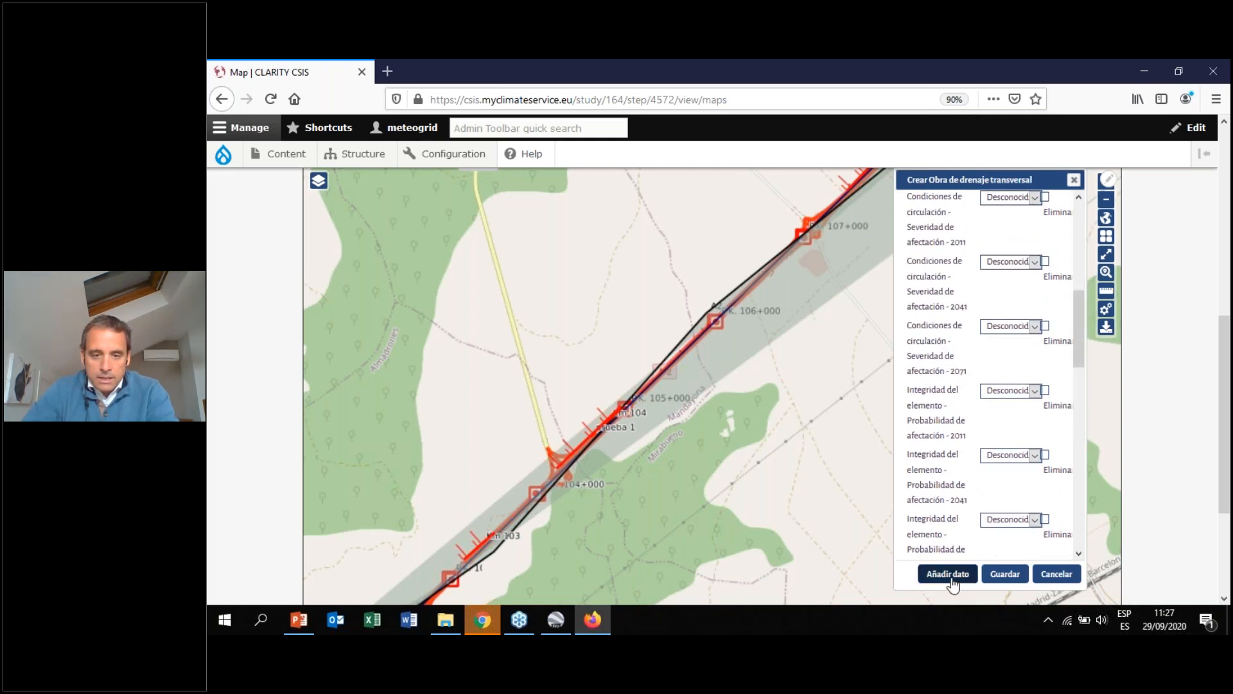
{"action": "left_click_drag", "start_coordinate": [1025, 182], "coordinate": [610, 291]}
{"action": "scroll", "coordinate": [773, 199], "scroll_direction": "down", "scroll_amount": 2}
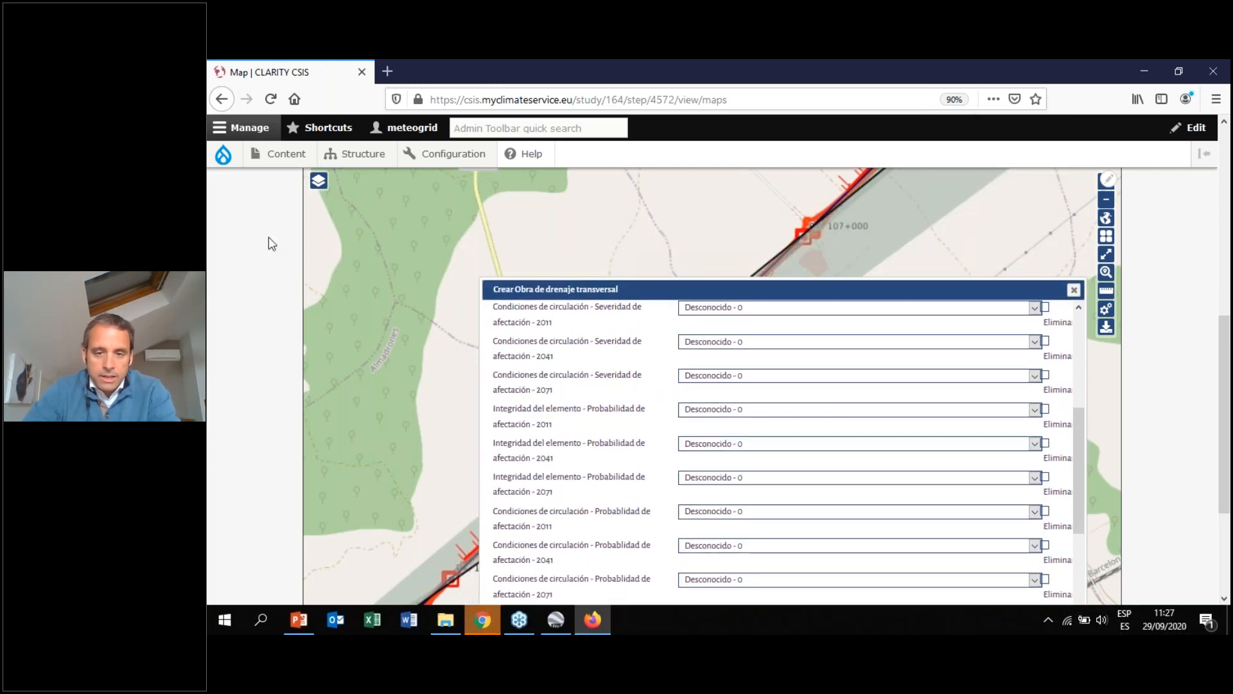
{"action": "scroll", "coordinate": [262, 243], "scroll_direction": "down", "scroll_amount": 2}
{"action": "scroll", "coordinate": [1079, 264], "scroll_direction": "down", "scroll_amount": 3}
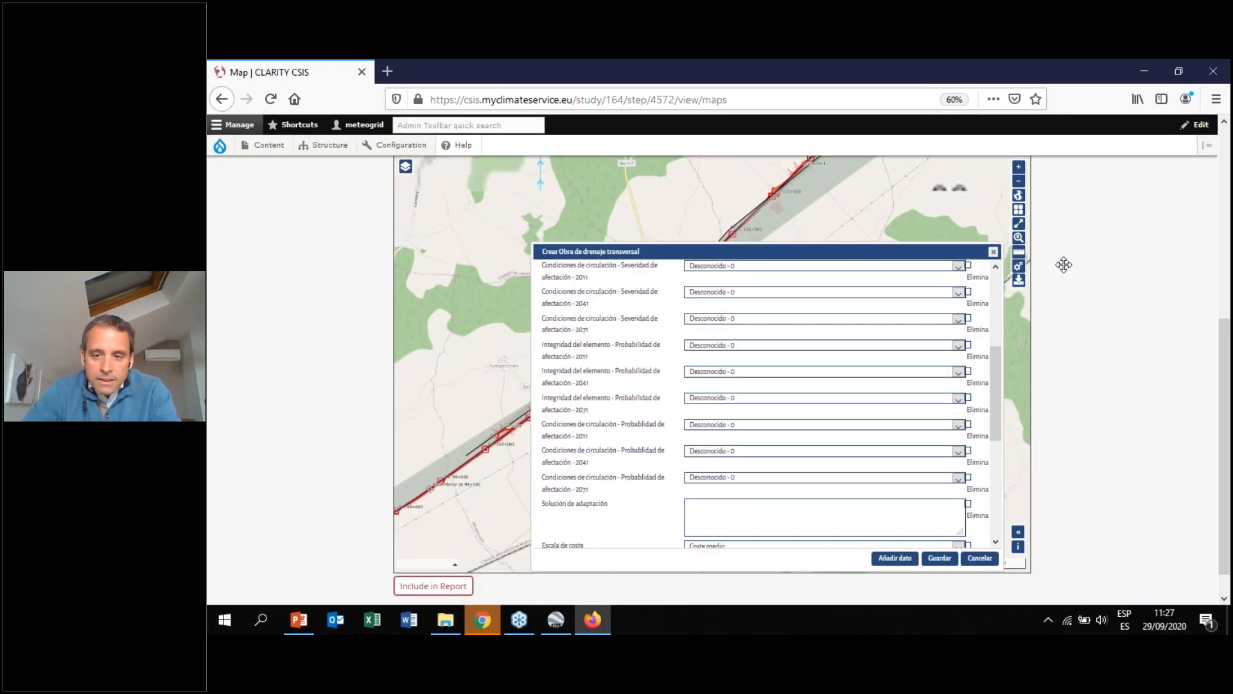
{"action": "left_click_drag", "start_coordinate": [880, 270], "coordinate": [815, 257]}
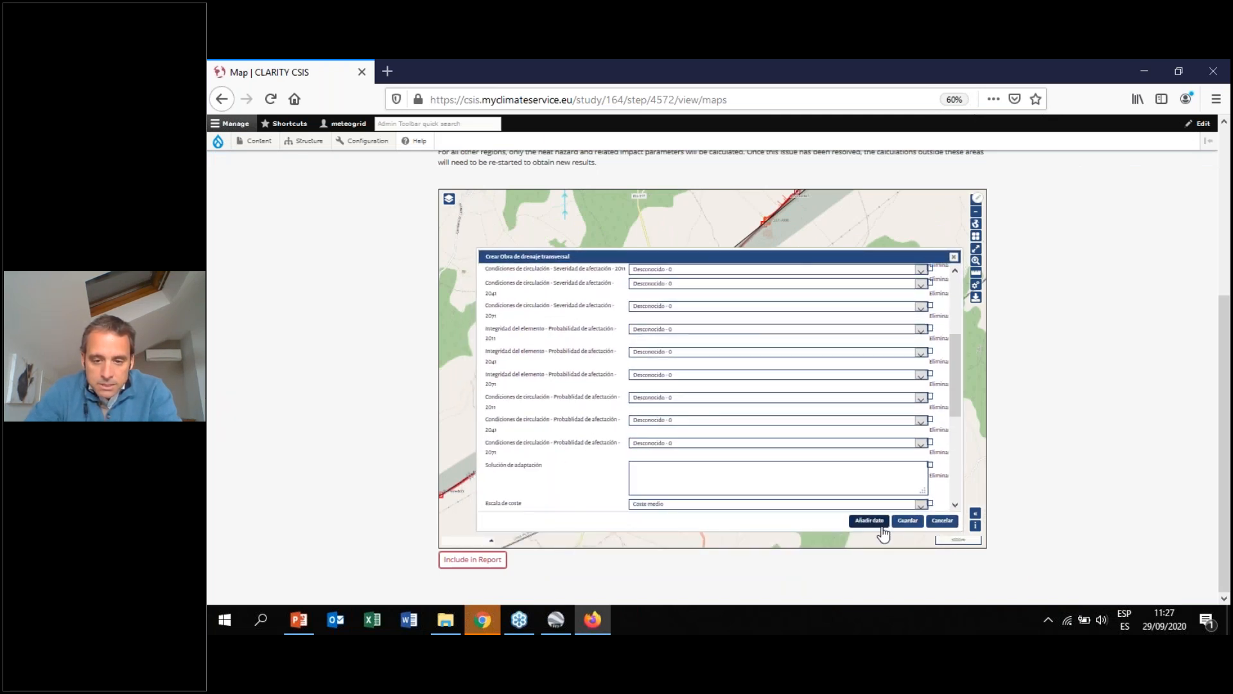
{"action": "scroll", "coordinate": [741, 423], "scroll_direction": "down", "scroll_amount": 3}
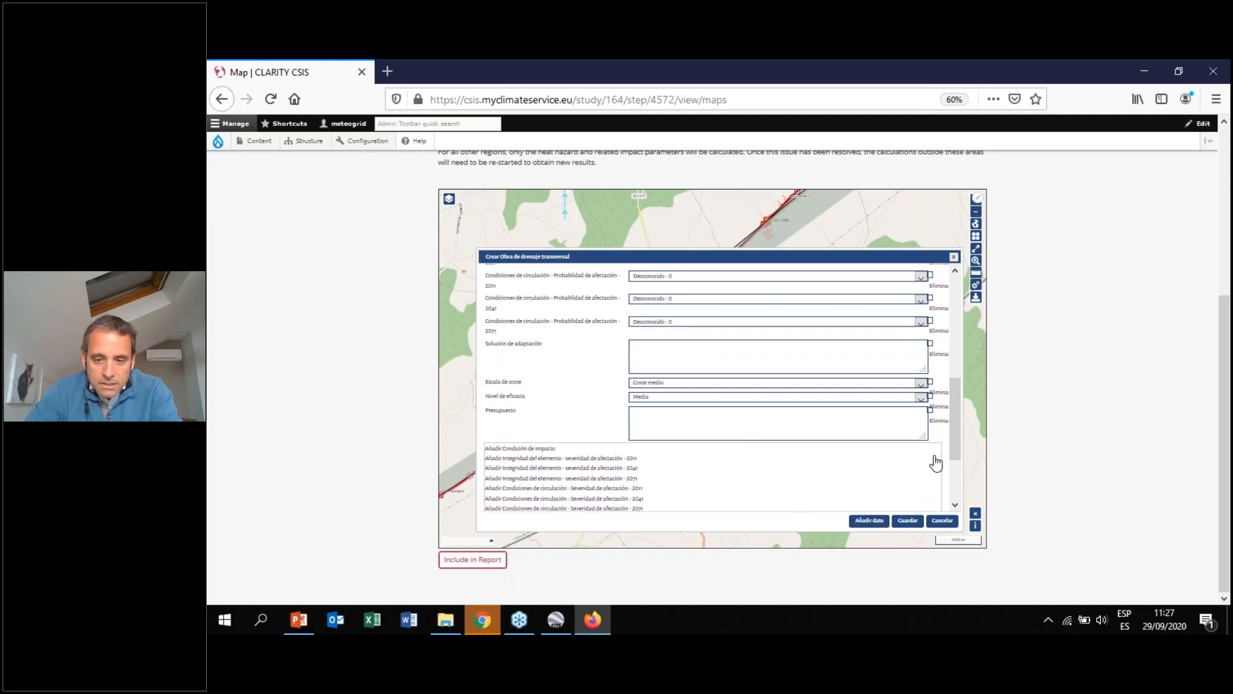
{"action": "left_click_drag", "start_coordinate": [958, 436], "coordinate": [966, 314]}
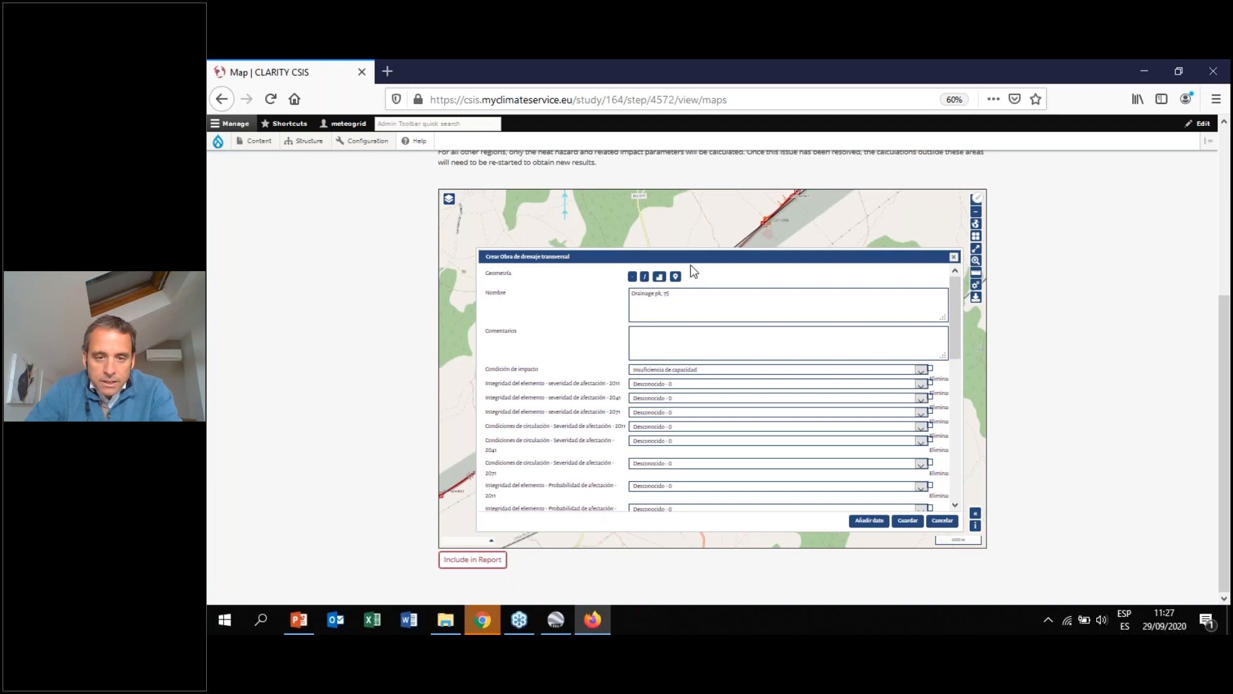
Enlarge the page and reposition the element form and map around km 104 to 107
{"action": "left_click_drag", "start_coordinate": [730, 222], "coordinate": [746, 242]}
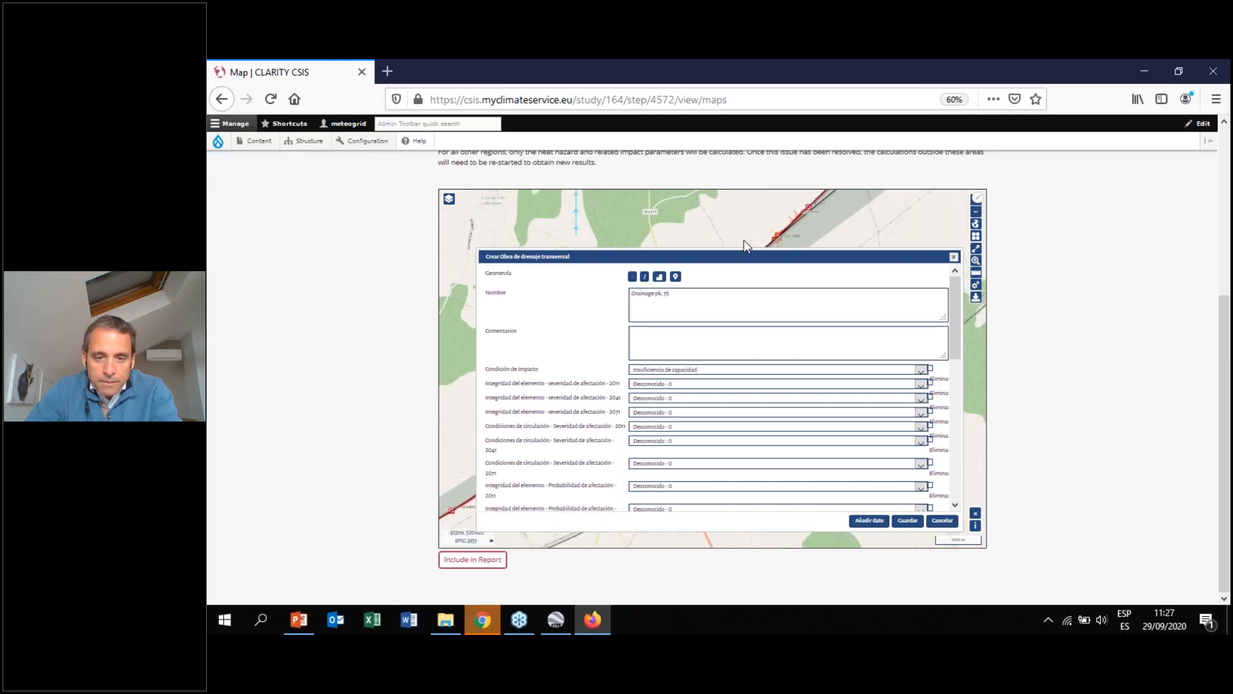
{"action": "left_click_drag", "start_coordinate": [859, 283], "coordinate": [850, 285]}
{"action": "key", "text": "ctrl+plus"}
{"action": "key", "text": "ctrl+plus"}
{"action": "key", "text": "ctrl+plus"}
{"action": "key", "text": "ctrl+plus"}
{"action": "key", "text": "ctrl+plus"}
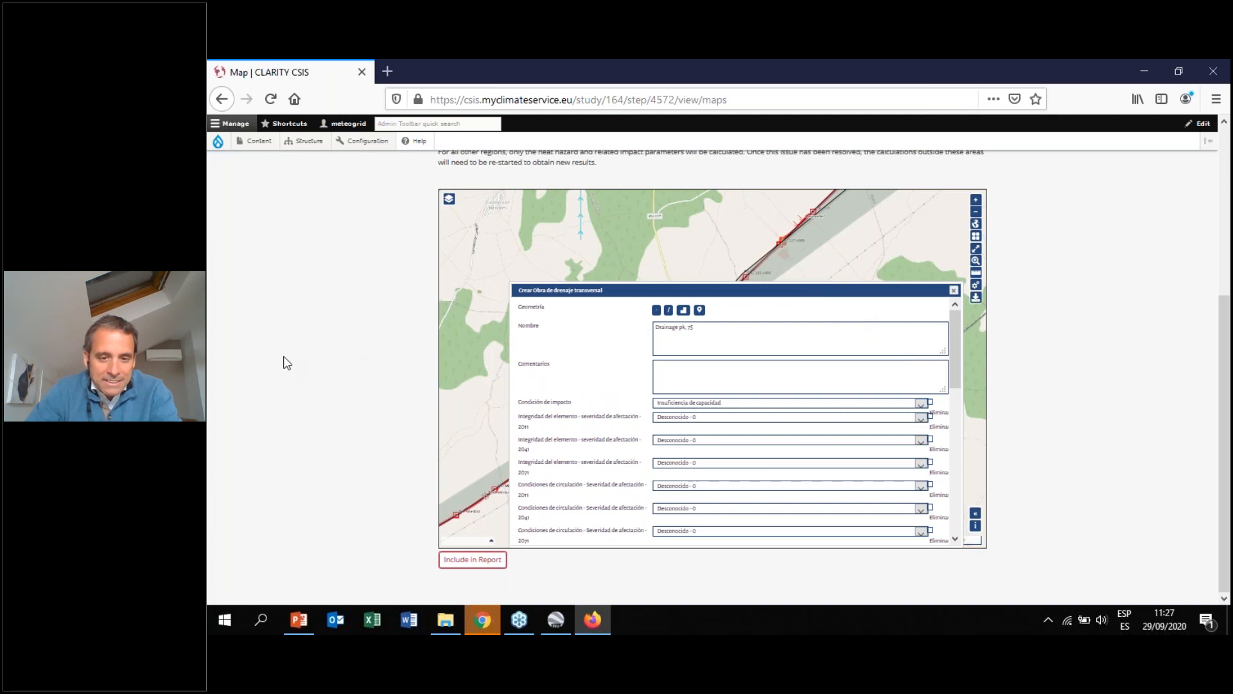
{"action": "left_click_drag", "start_coordinate": [848, 321], "coordinate": [808, 252]}
{"action": "left_click_drag", "start_coordinate": [793, 358], "coordinate": [803, 330]}
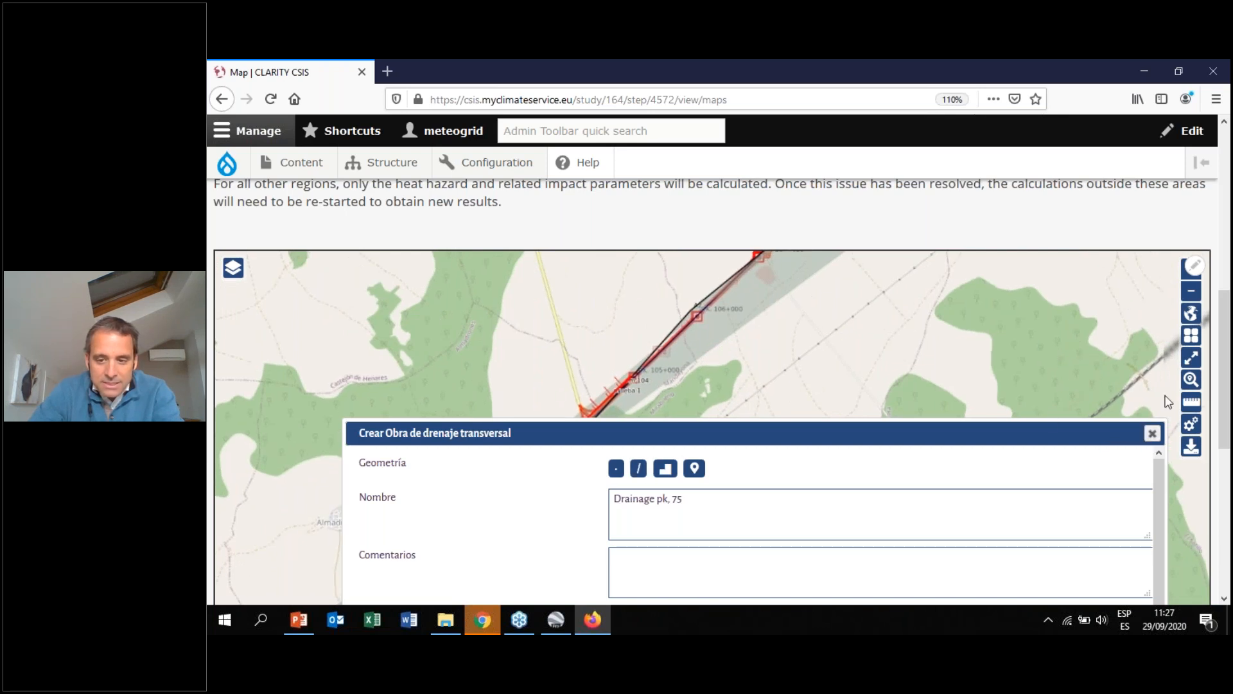
{"action": "left_click_drag", "start_coordinate": [1117, 380], "coordinate": [890, 534]}
{"action": "left_click_drag", "start_coordinate": [718, 423], "coordinate": [771, 394]}
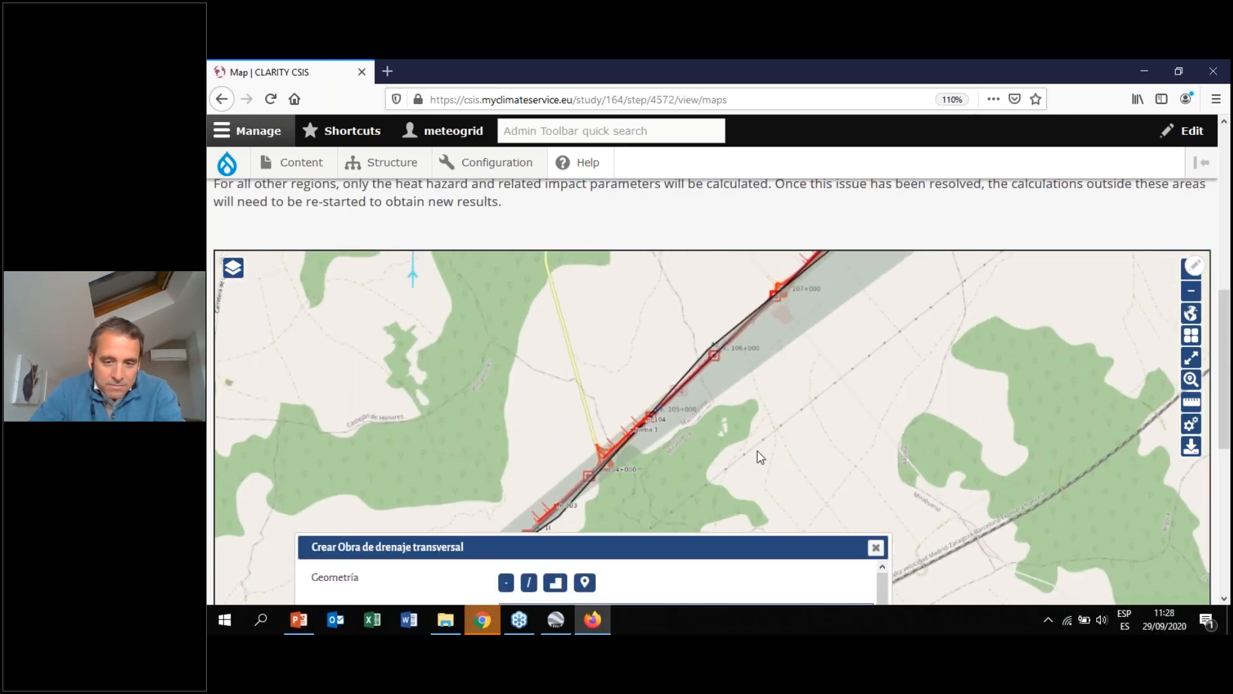
Move the Crear Obra de drenaje transversal form aside and close it without saving the element
{"action": "scroll", "coordinate": [771, 396], "scroll_direction": "down", "scroll_amount": 2}
{"action": "left_click_drag", "start_coordinate": [785, 545], "coordinate": [1051, 382]}
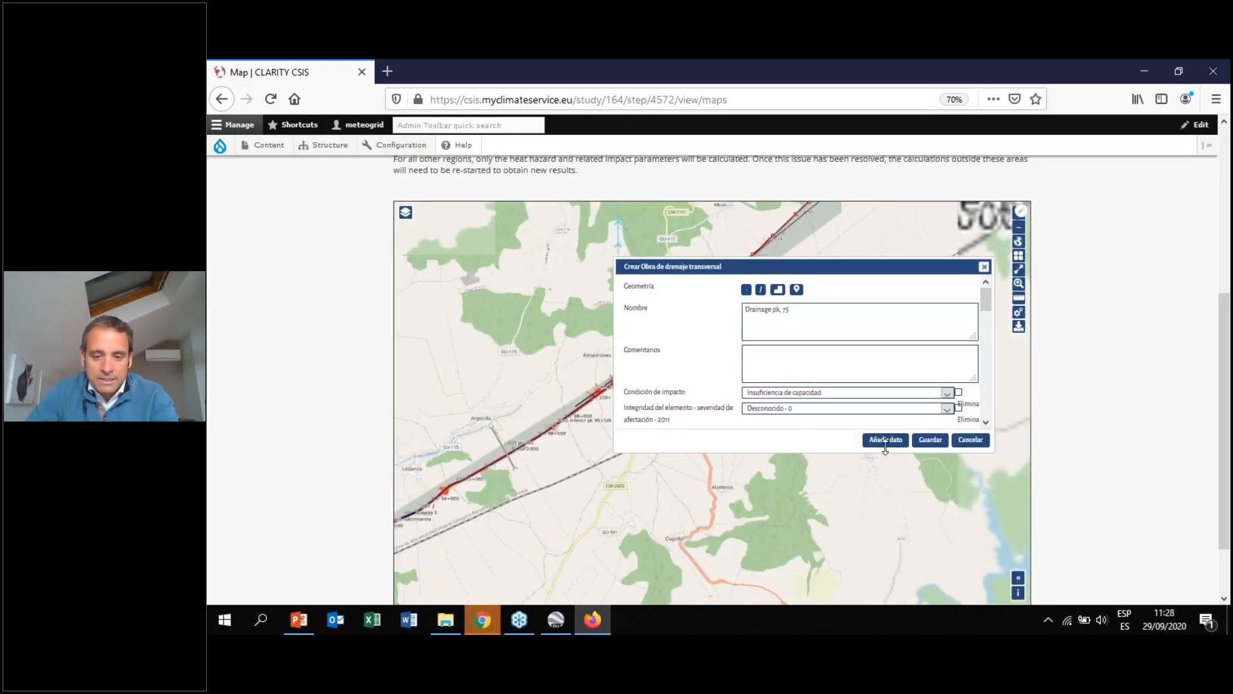
{"action": "left_click", "coordinate": [984, 268]}
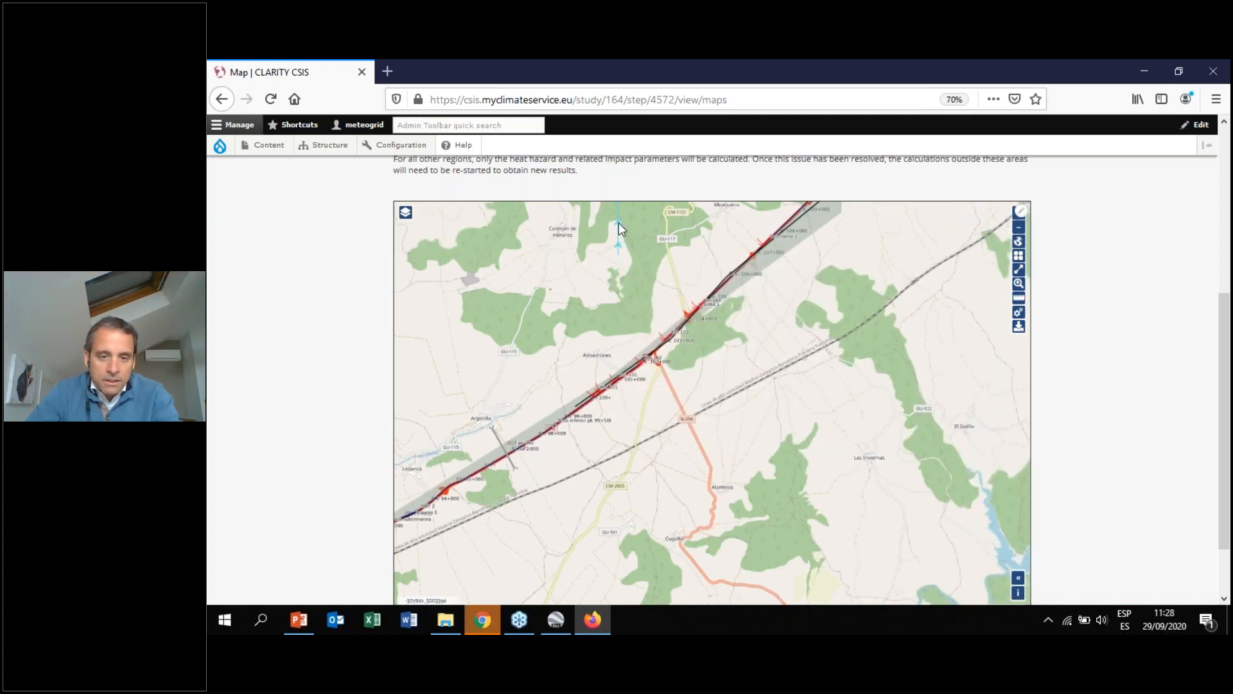
Pan and zoom the map in on the motorway around km 104 to inspect the vulnerable elements there
{"action": "left_click_drag", "start_coordinate": [620, 229], "coordinate": [640, 298]}
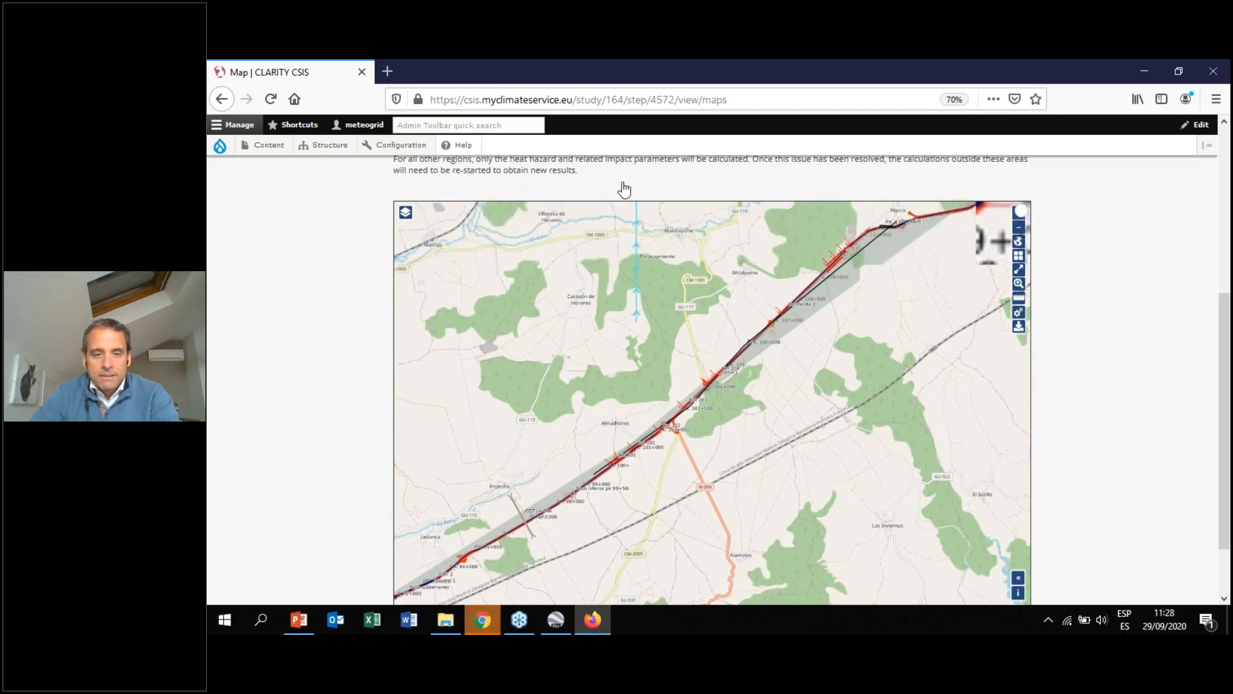
{"action": "left_click", "coordinate": [1019, 212]}
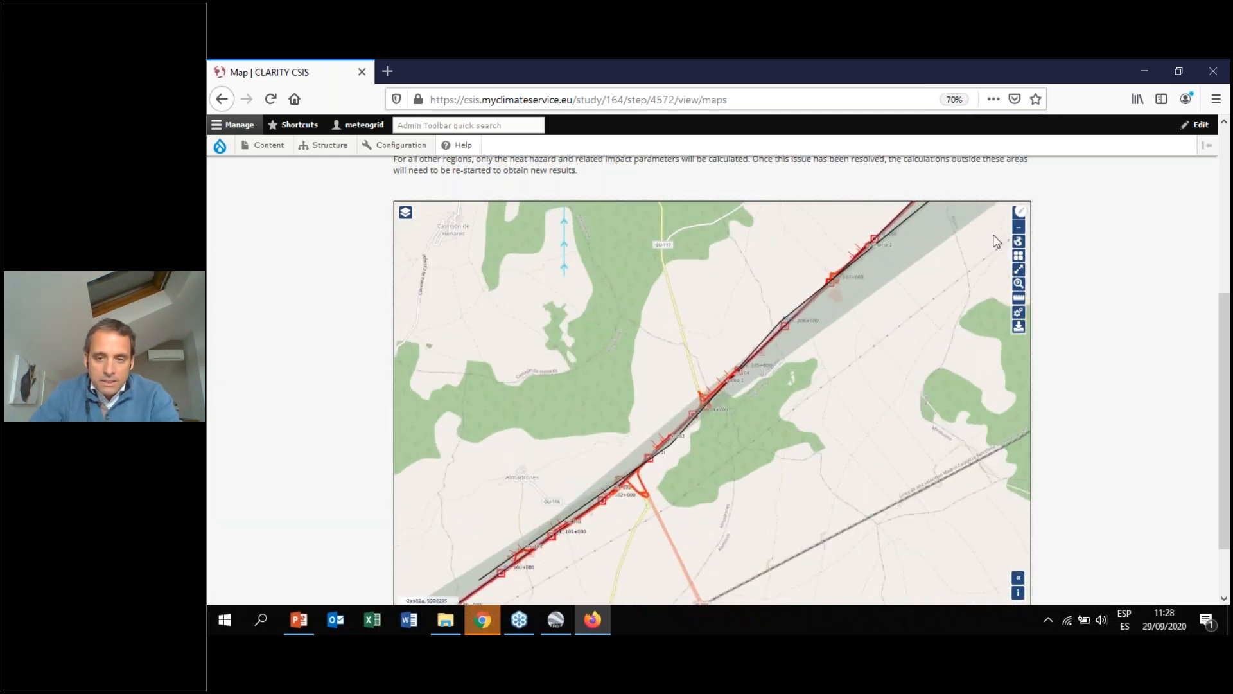
{"action": "left_click", "coordinate": [1016, 215]}
{"action": "left_click", "coordinate": [1015, 215]}
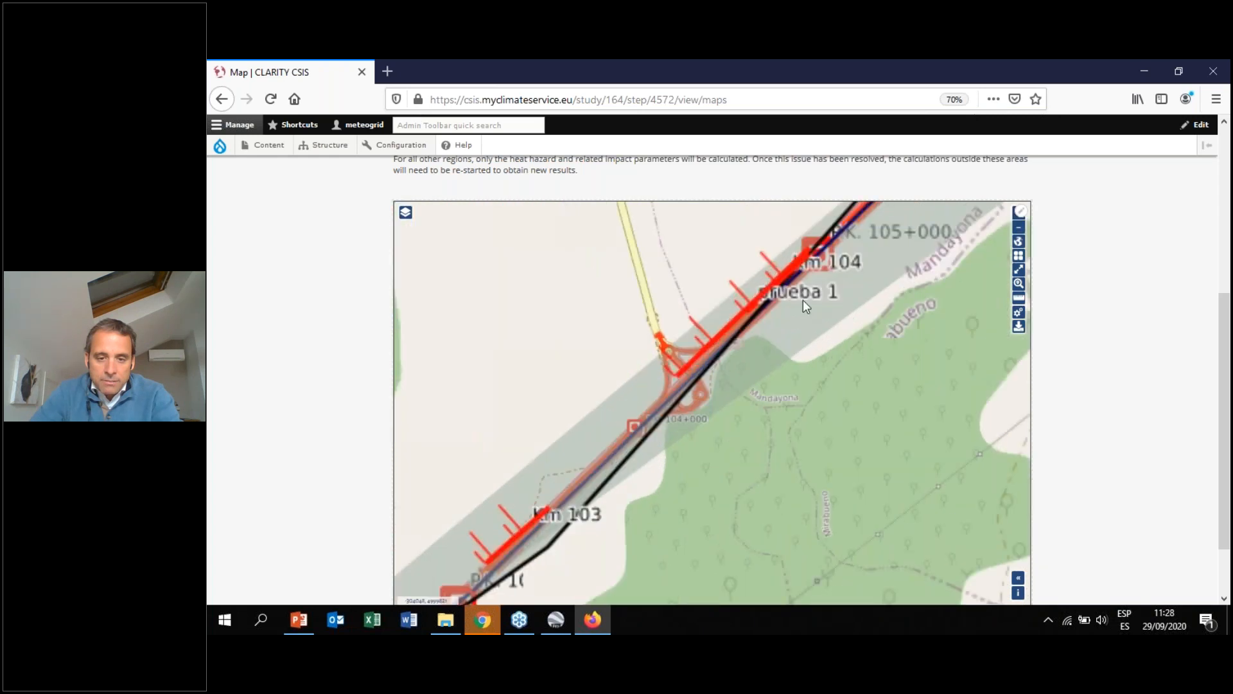
{"action": "left_click_drag", "start_coordinate": [803, 300], "coordinate": [772, 359]}
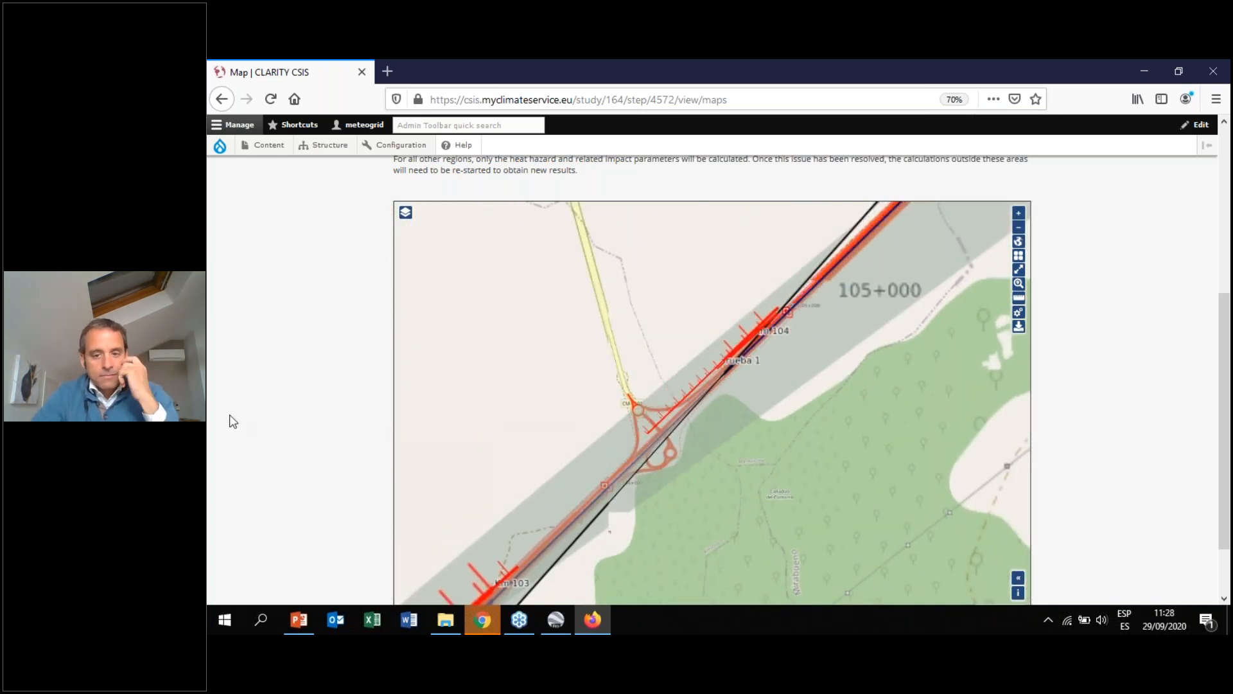
Open the Exposure Evaluation table and view the information of the clearance 101 element
{"action": "scroll", "coordinate": [243, 417], "scroll_direction": "up", "scroll_amount": 3}
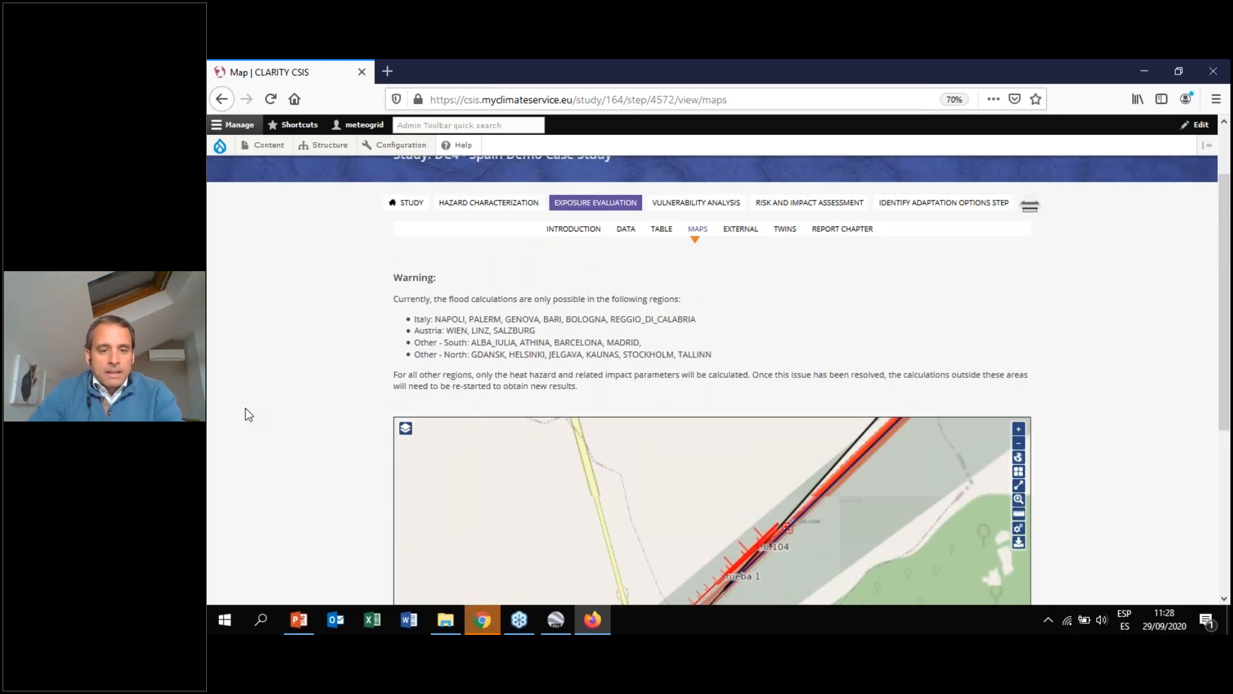
{"action": "left_click", "coordinate": [663, 231]}
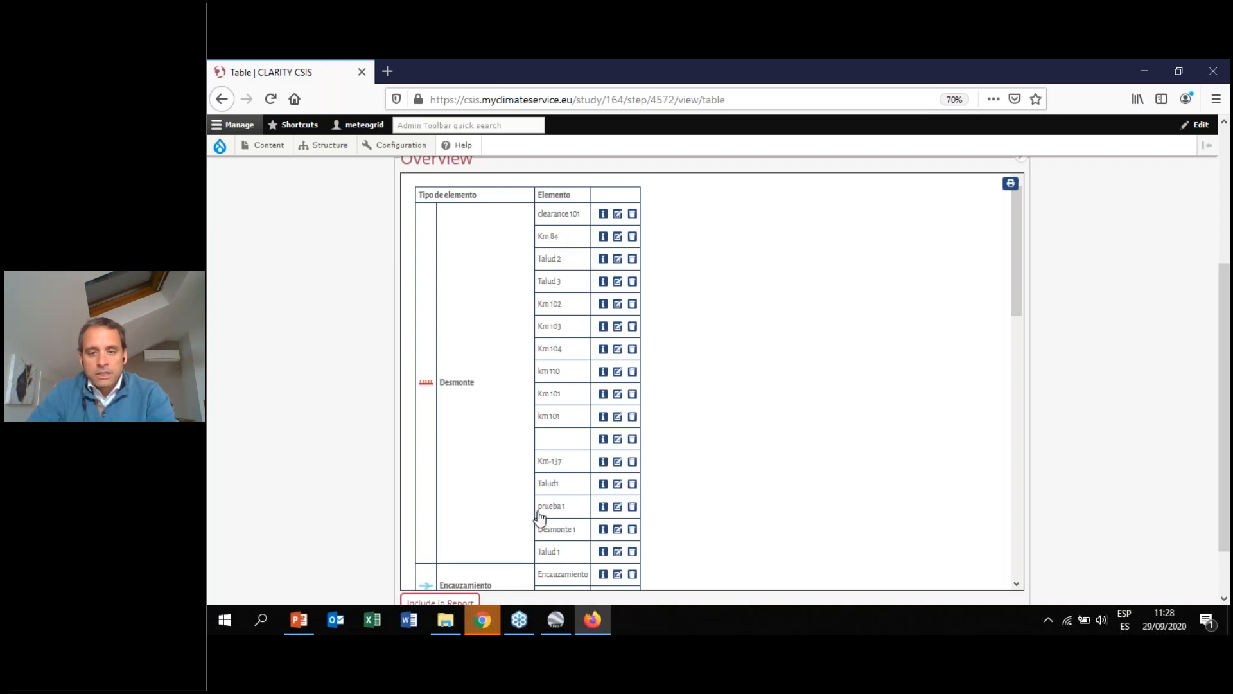
{"action": "left_click", "coordinate": [603, 215]}
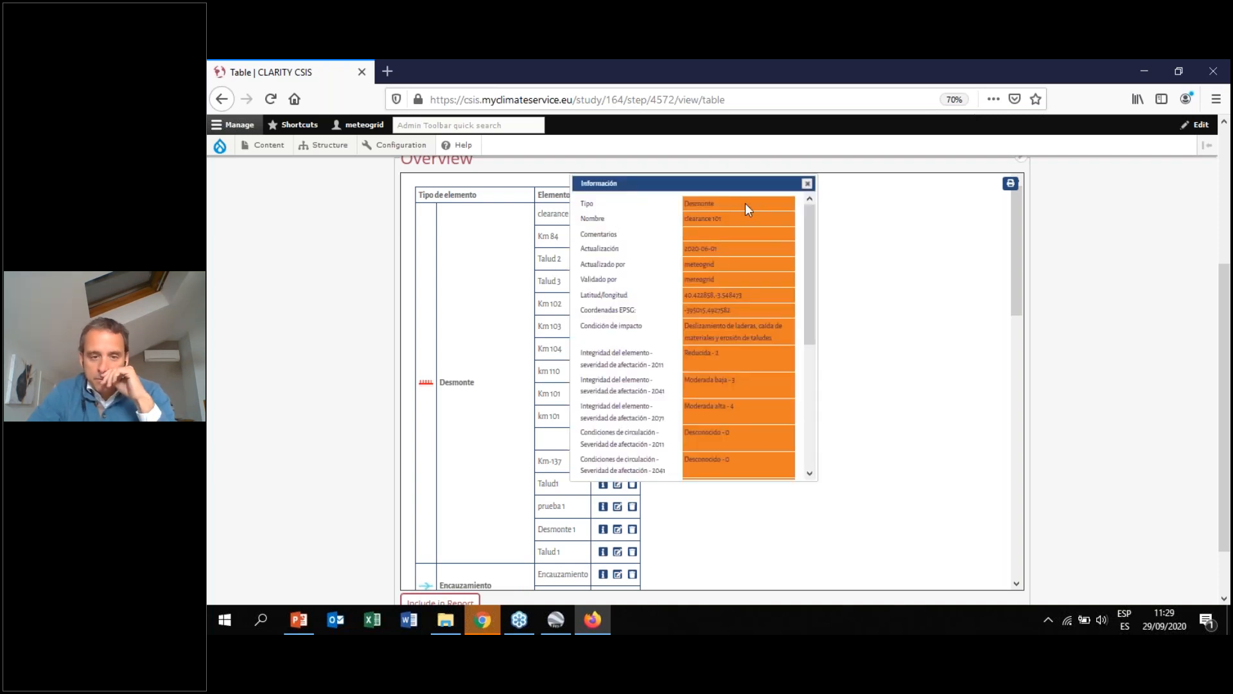
{"action": "left_click", "coordinate": [808, 184]}
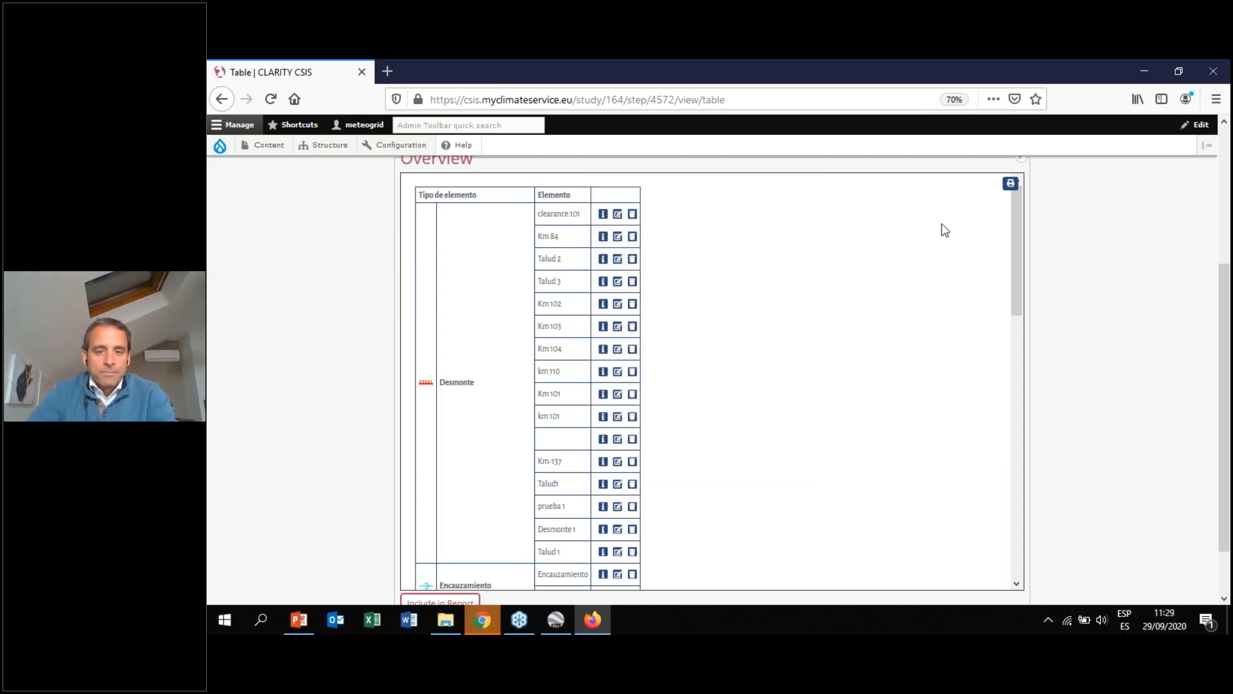
Scroll through the element table to review the elements listed under each element type
{"action": "left_click_drag", "start_coordinate": [1015, 209], "coordinate": [1019, 303]}
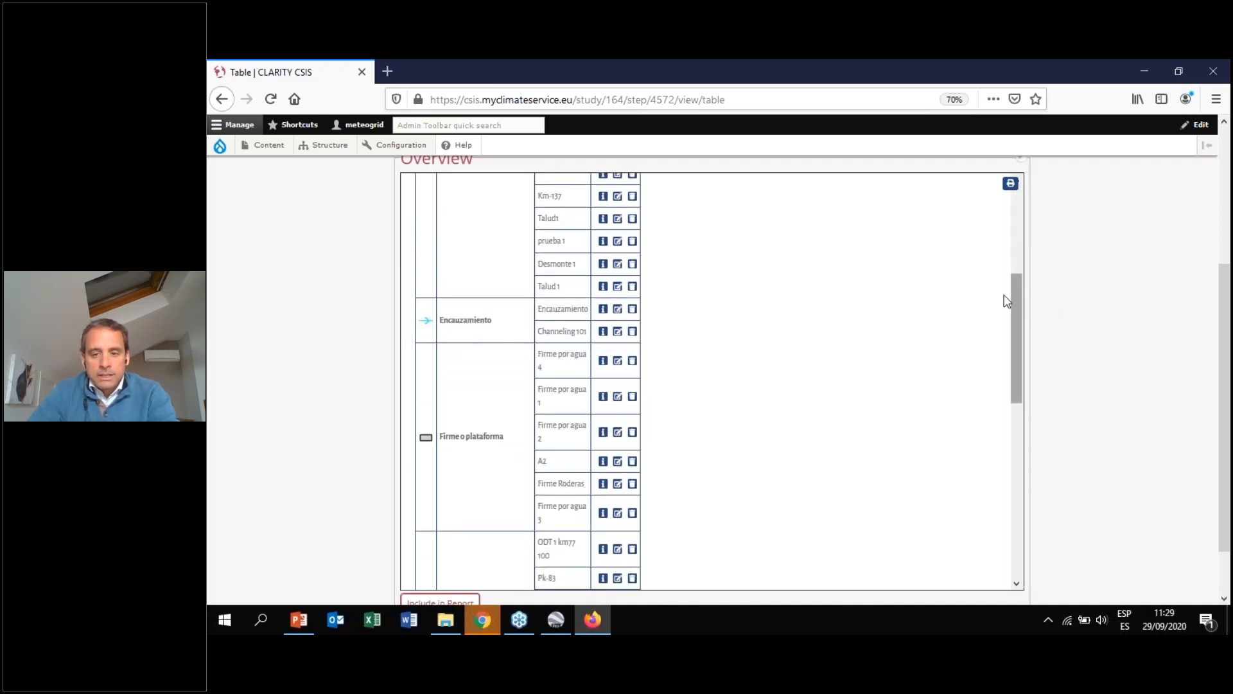
{"action": "left_click_drag", "start_coordinate": [1019, 287], "coordinate": [1020, 317]}
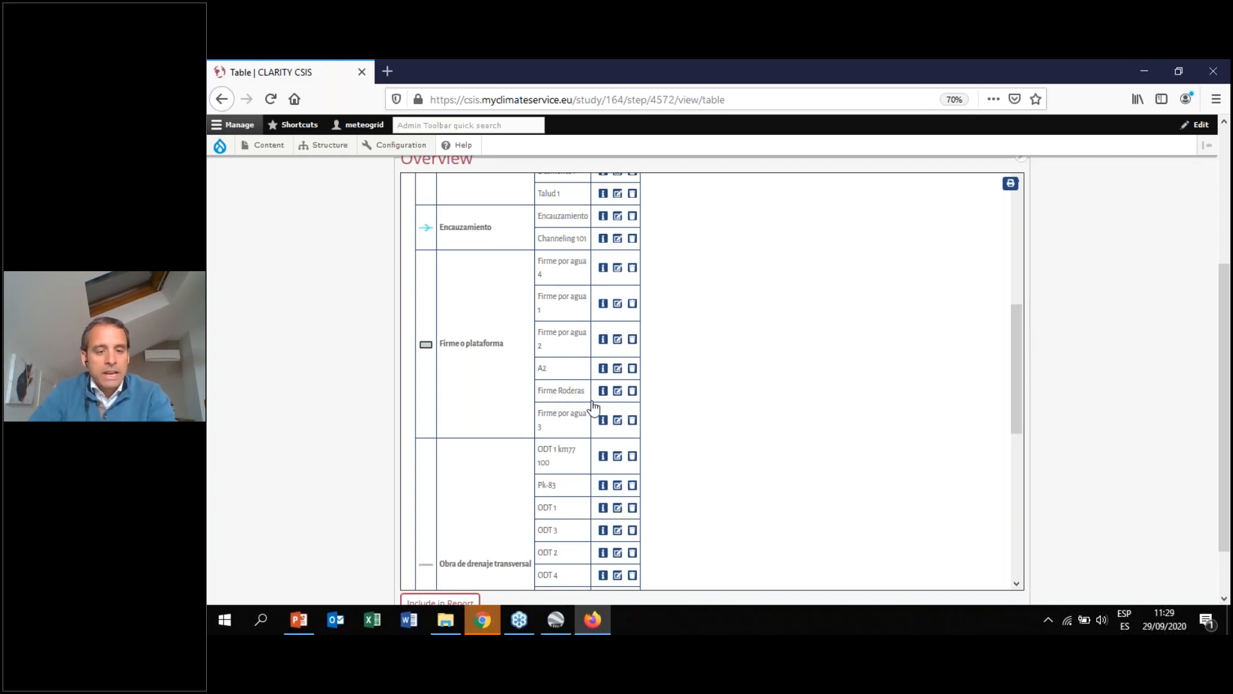
{"action": "left_click_drag", "start_coordinate": [1015, 330], "coordinate": [1013, 394]}
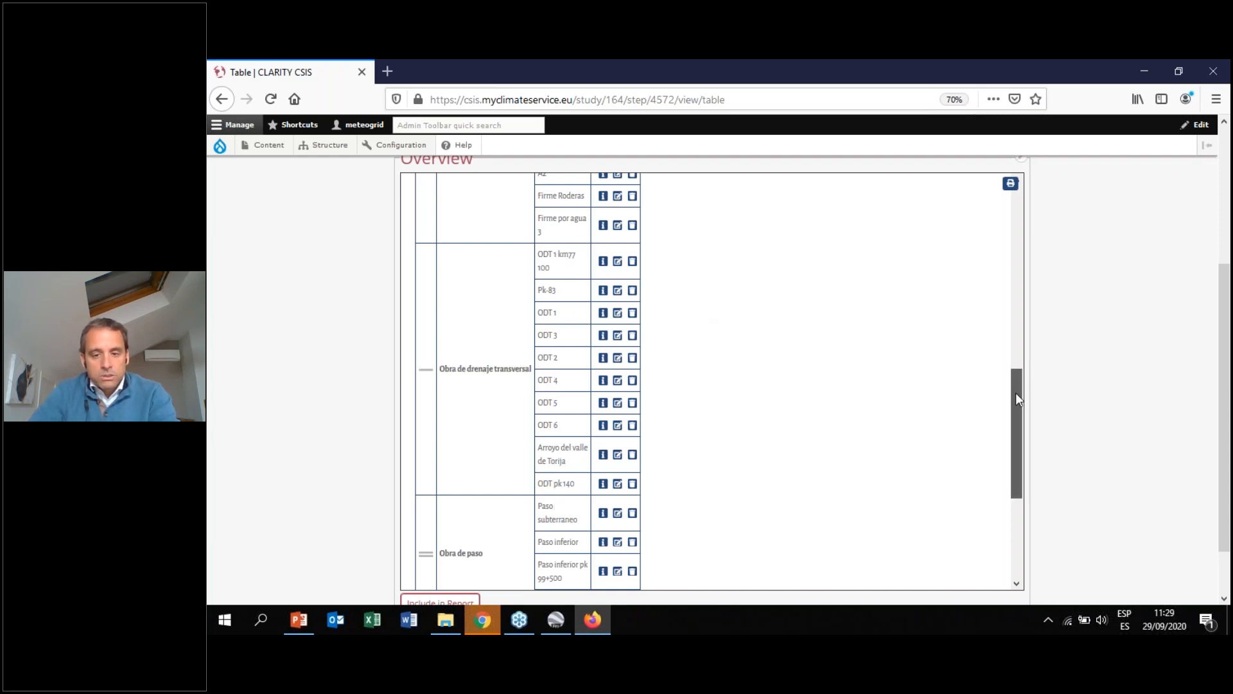
{"action": "left_click_drag", "start_coordinate": [1016, 392], "coordinate": [1016, 419]}
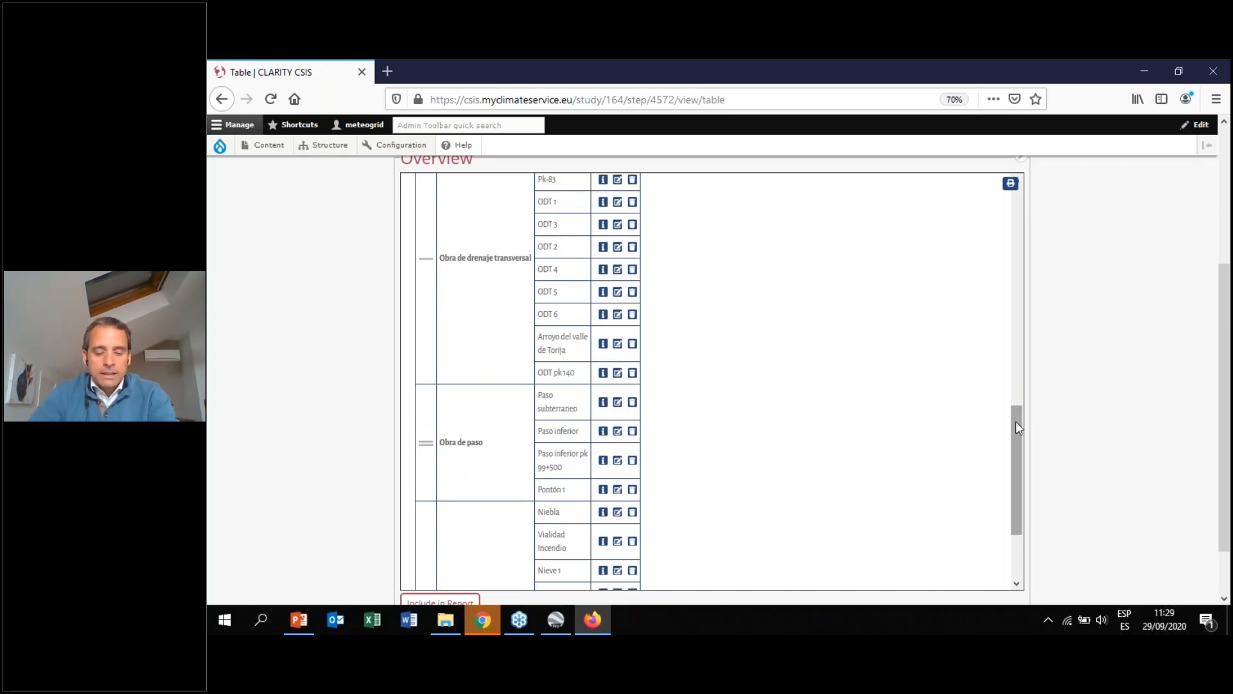
{"action": "left_click_drag", "start_coordinate": [1013, 422], "coordinate": [1012, 483]}
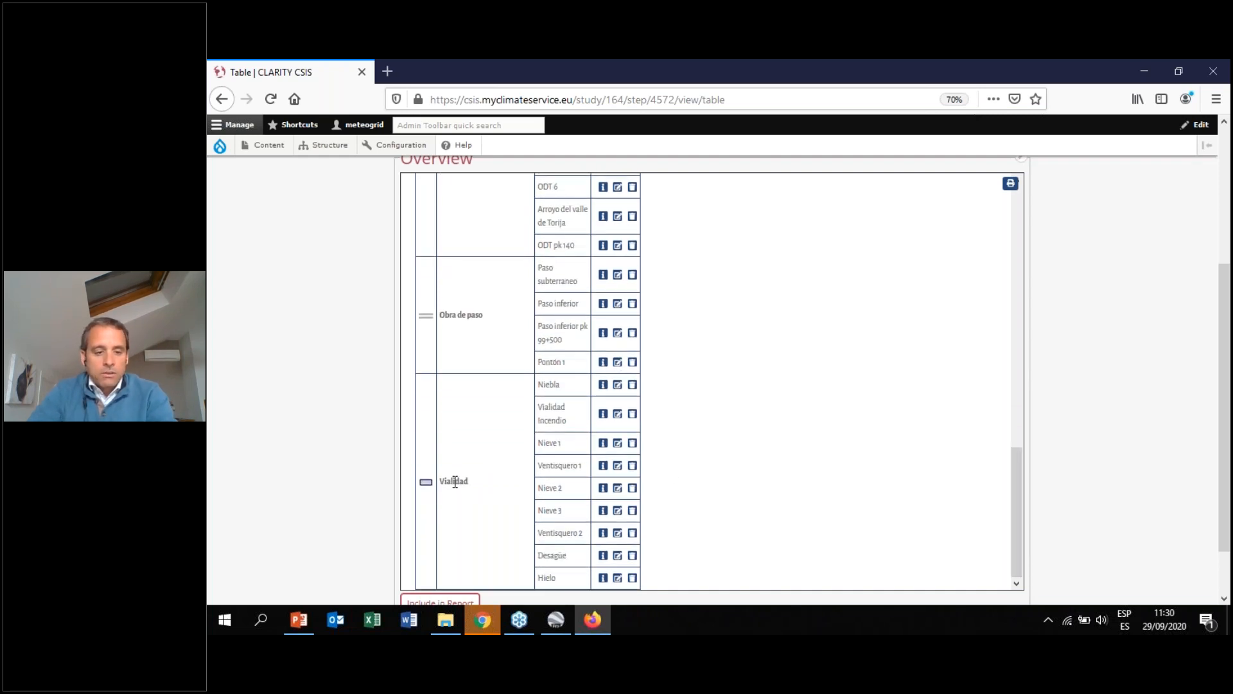
{"action": "left_click_drag", "start_coordinate": [466, 483], "coordinate": [442, 485]}
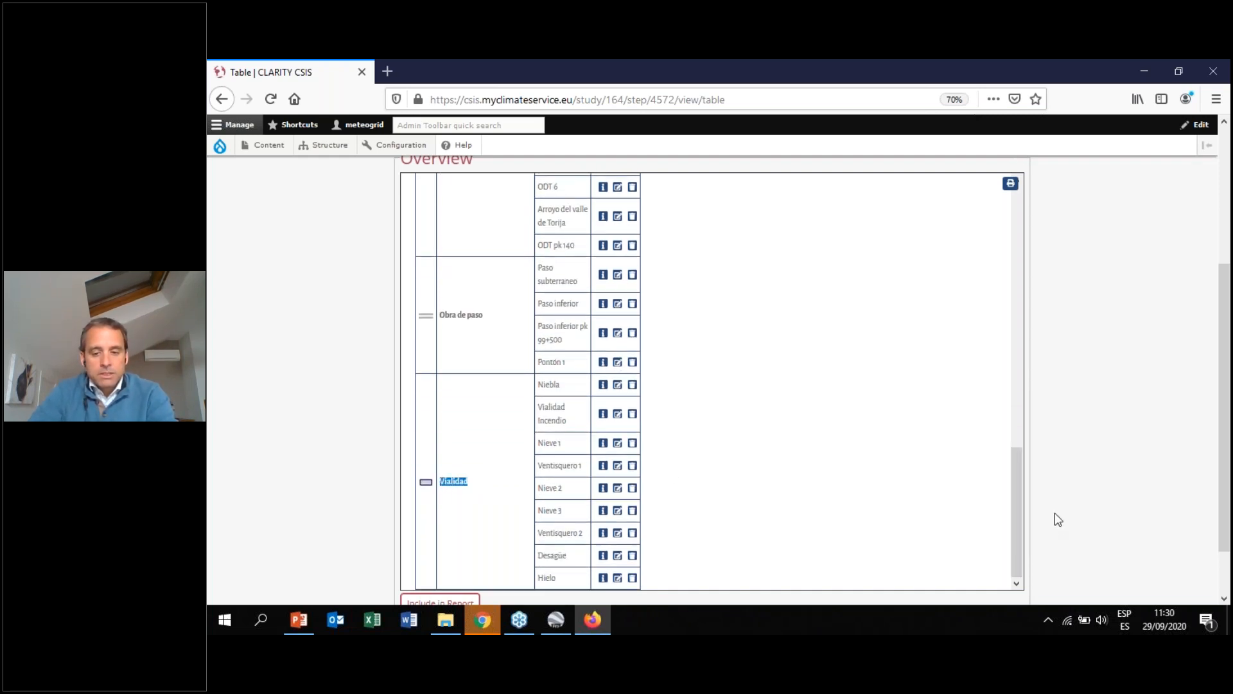
{"action": "left_click", "coordinate": [496, 486]}
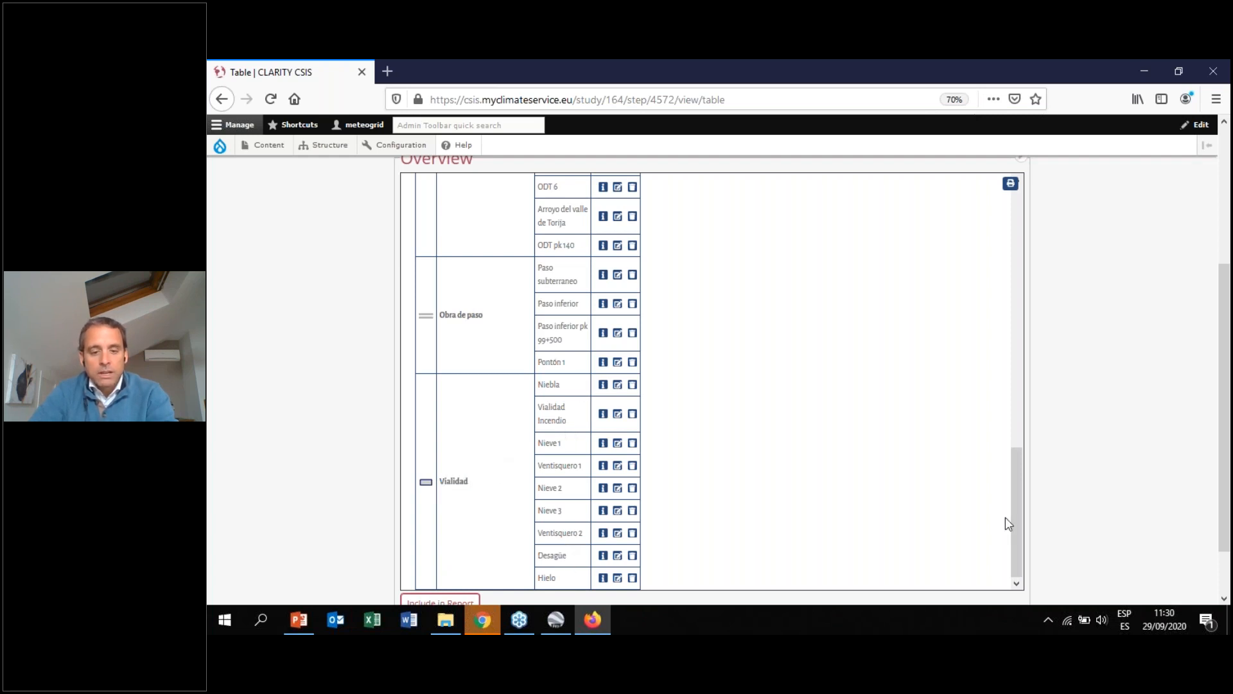
{"action": "left_click_drag", "start_coordinate": [1017, 522], "coordinate": [1016, 211]}
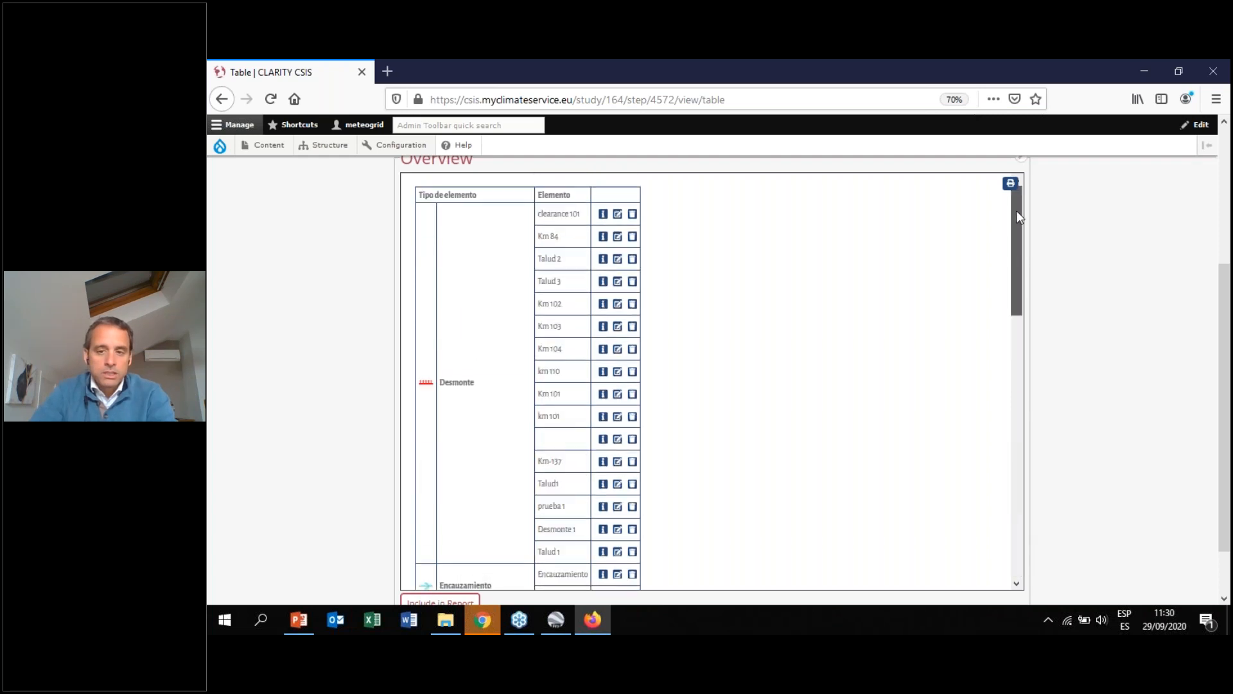
Return to the Exposure Evaluation maps and scroll the page over the map
{"action": "scroll", "coordinate": [299, 304], "scroll_direction": "up", "scroll_amount": 3}
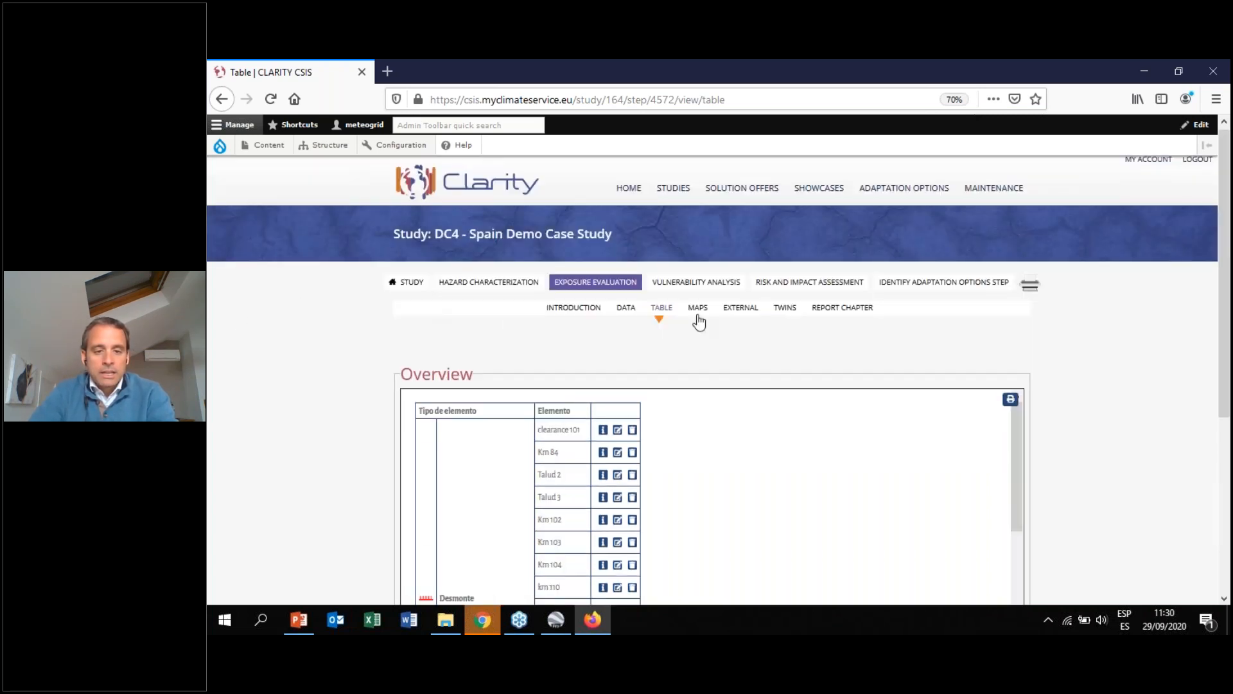
{"action": "left_click", "coordinate": [697, 309]}
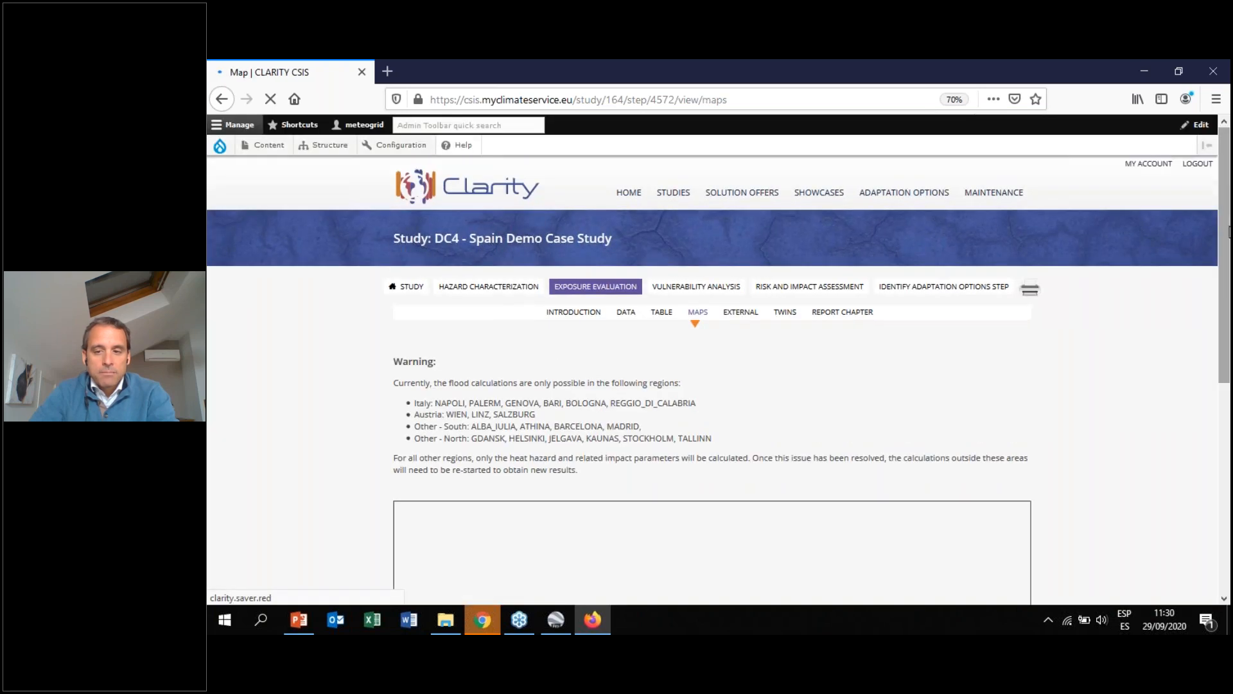
{"action": "left_click_drag", "start_coordinate": [1229, 258], "coordinate": [1229, 441]}
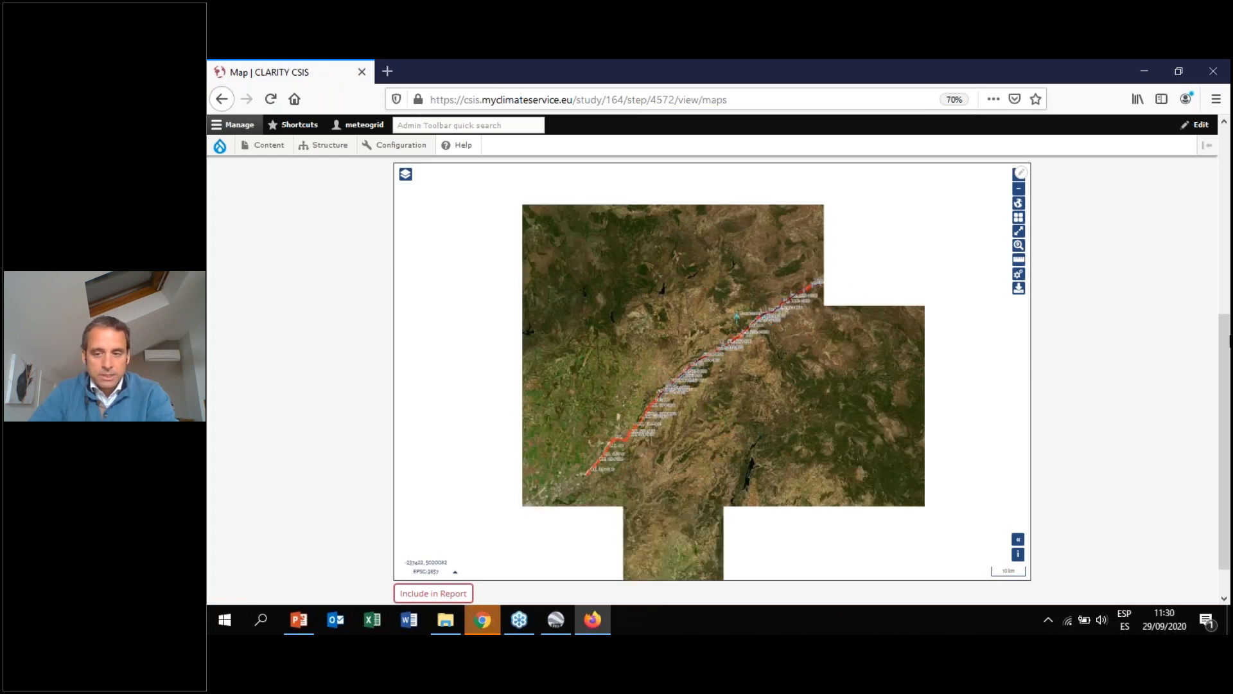
{"action": "left_click_drag", "start_coordinate": [1227, 336], "coordinate": [1227, 179]}
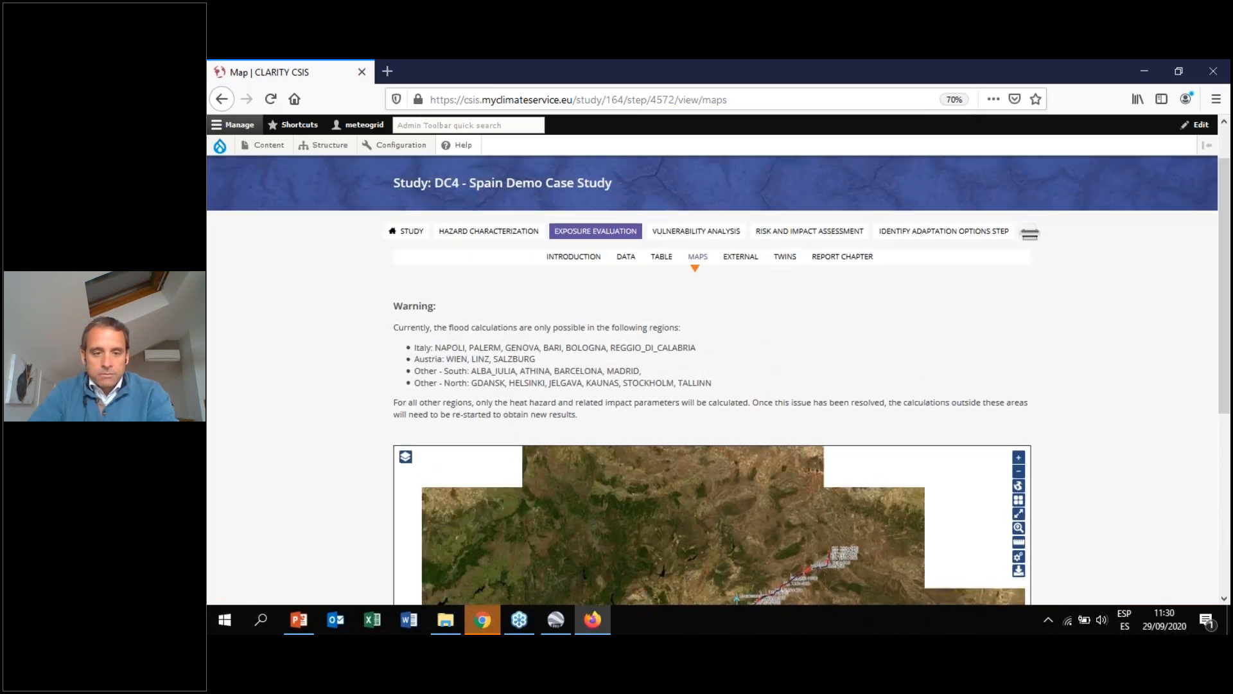
Go to the Hazard Characterization module and open its Maps page
{"action": "left_click", "coordinate": [667, 258]}
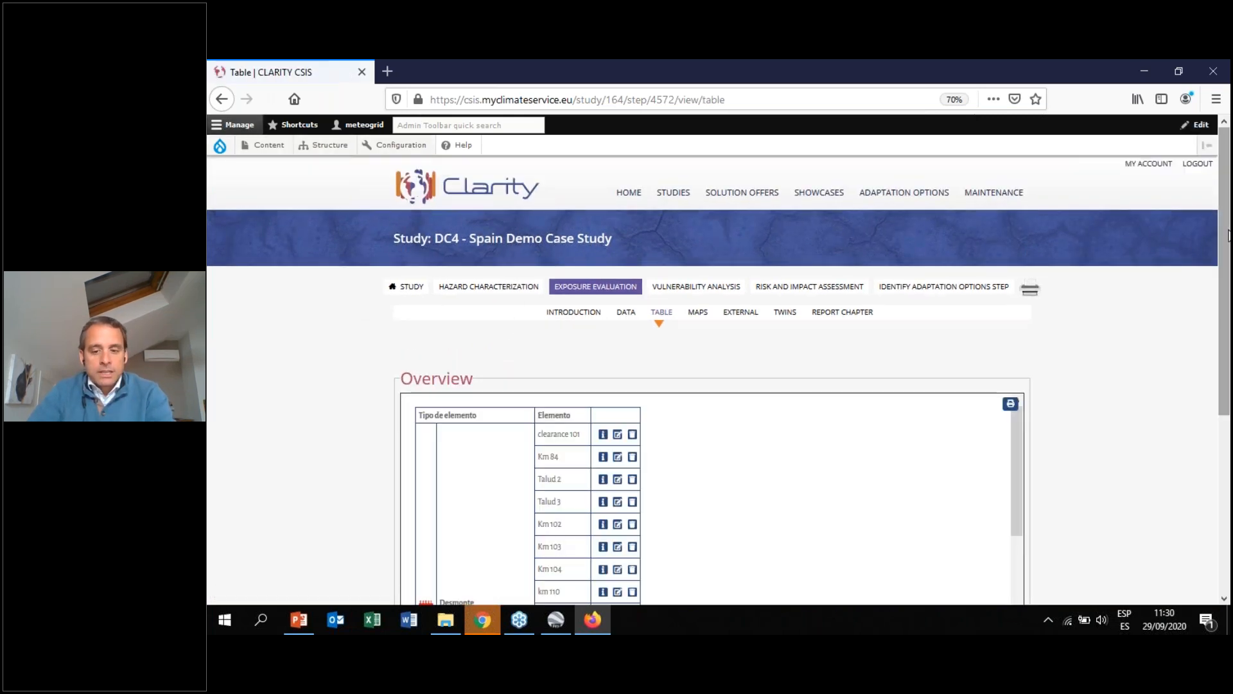
{"action": "left_click_drag", "start_coordinate": [1228, 235], "coordinate": [1227, 275]}
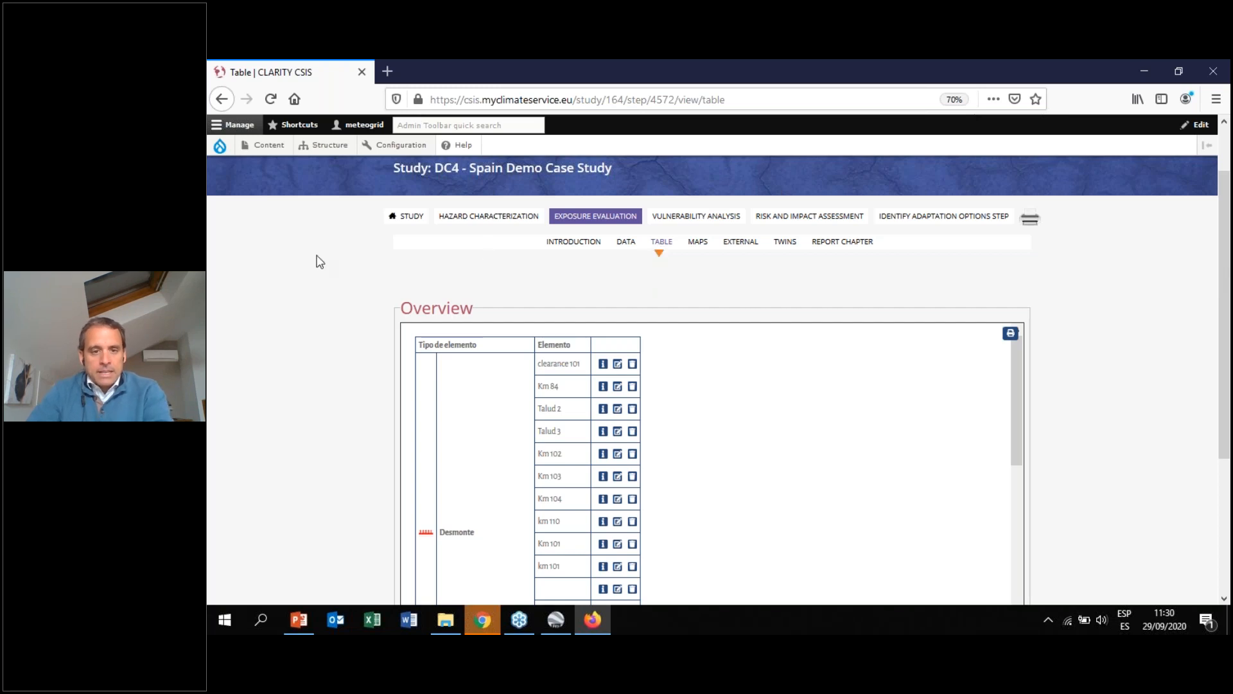
{"action": "left_click", "coordinate": [508, 223]}
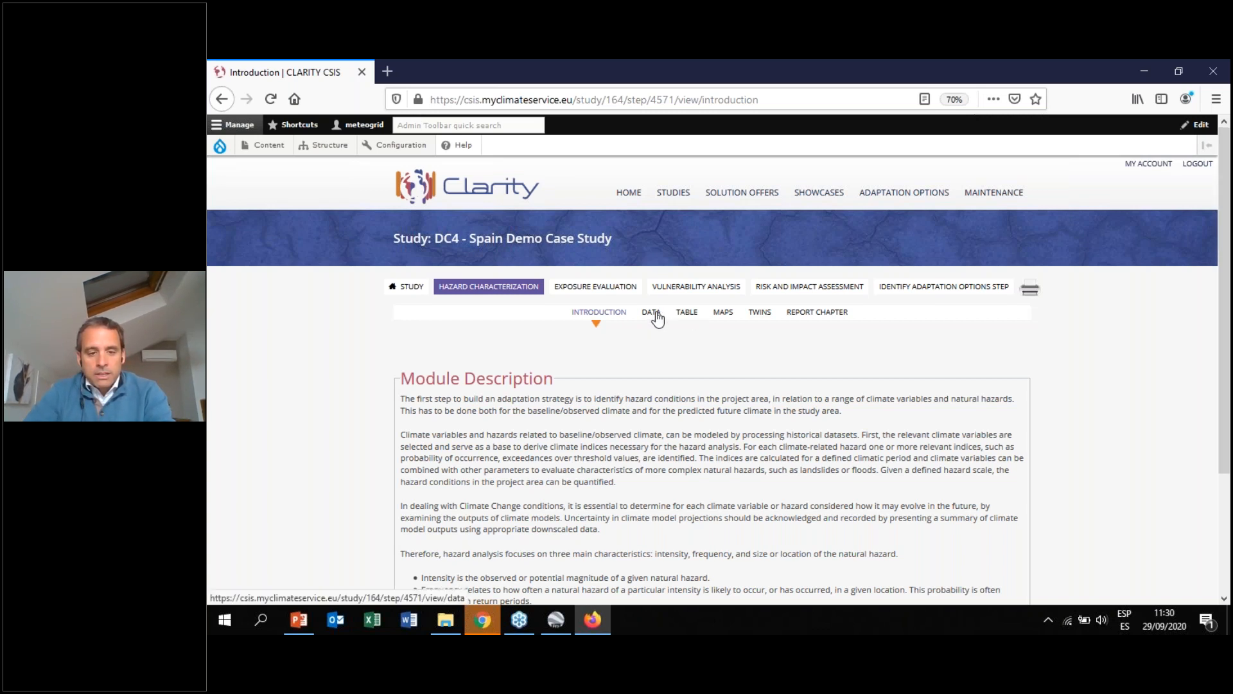
{"action": "left_click", "coordinate": [690, 317]}
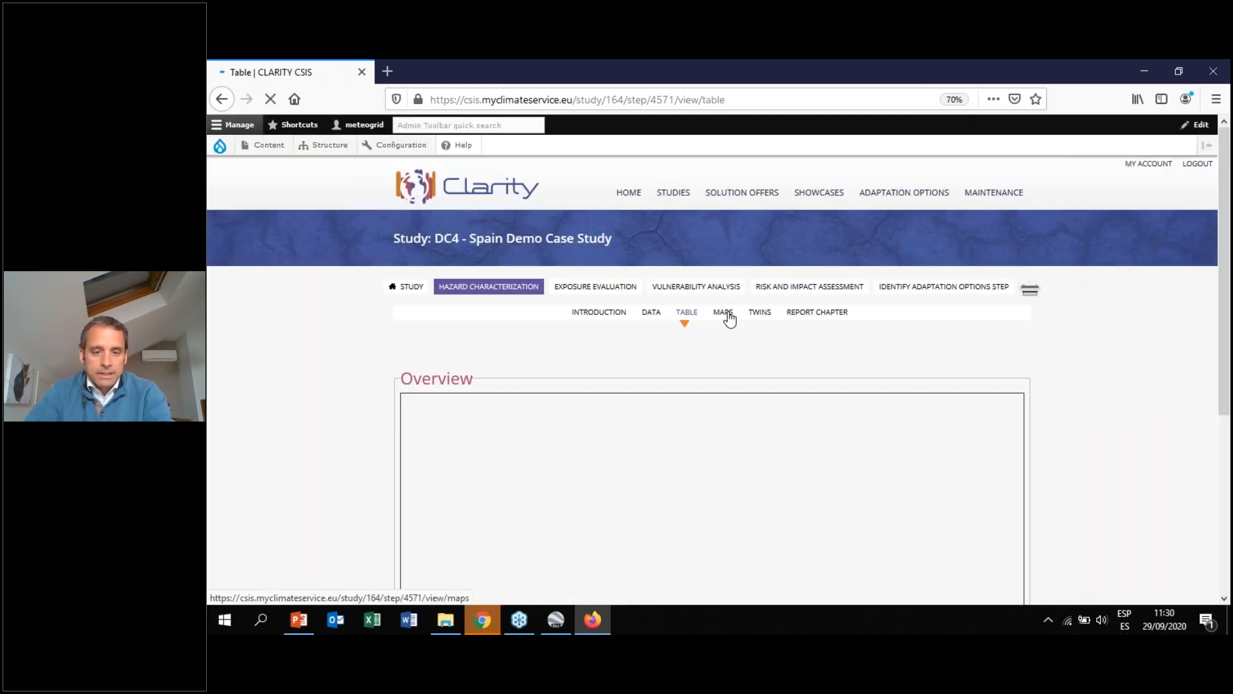
{"action": "left_click", "coordinate": [731, 320]}
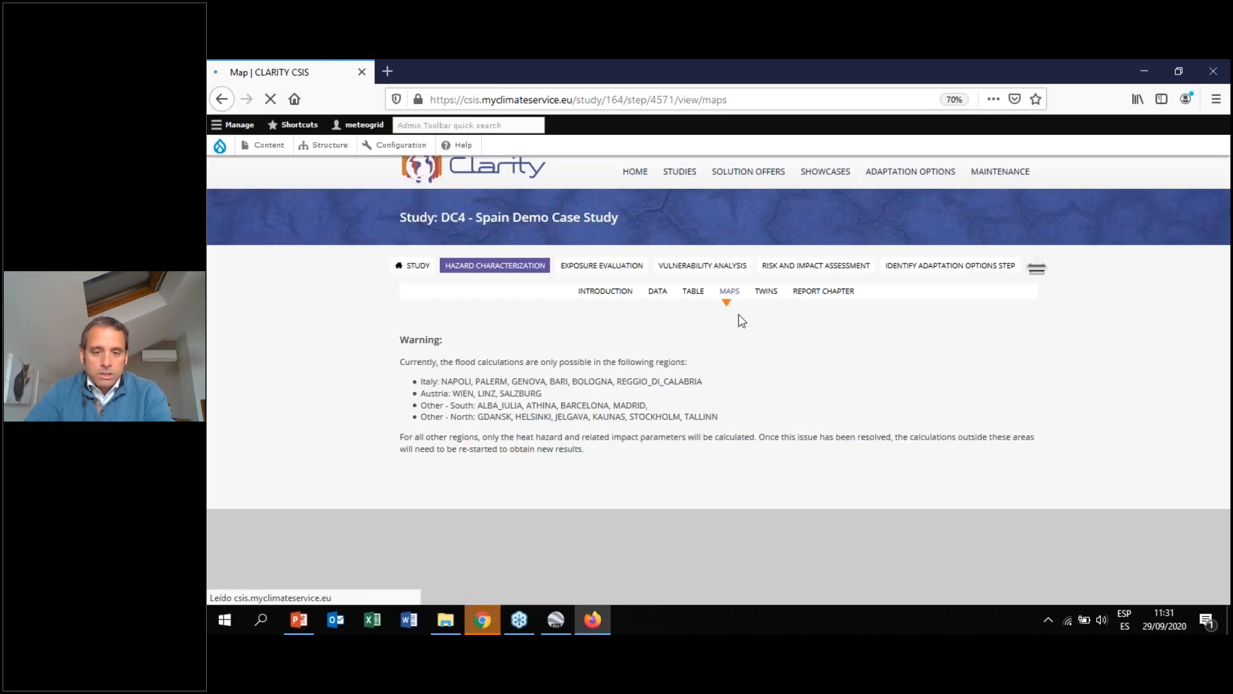
Enlarge the page zoom to 80% and scroll to the map area and back up
{"action": "left_click_drag", "start_coordinate": [1224, 246], "coordinate": [1218, 386]}
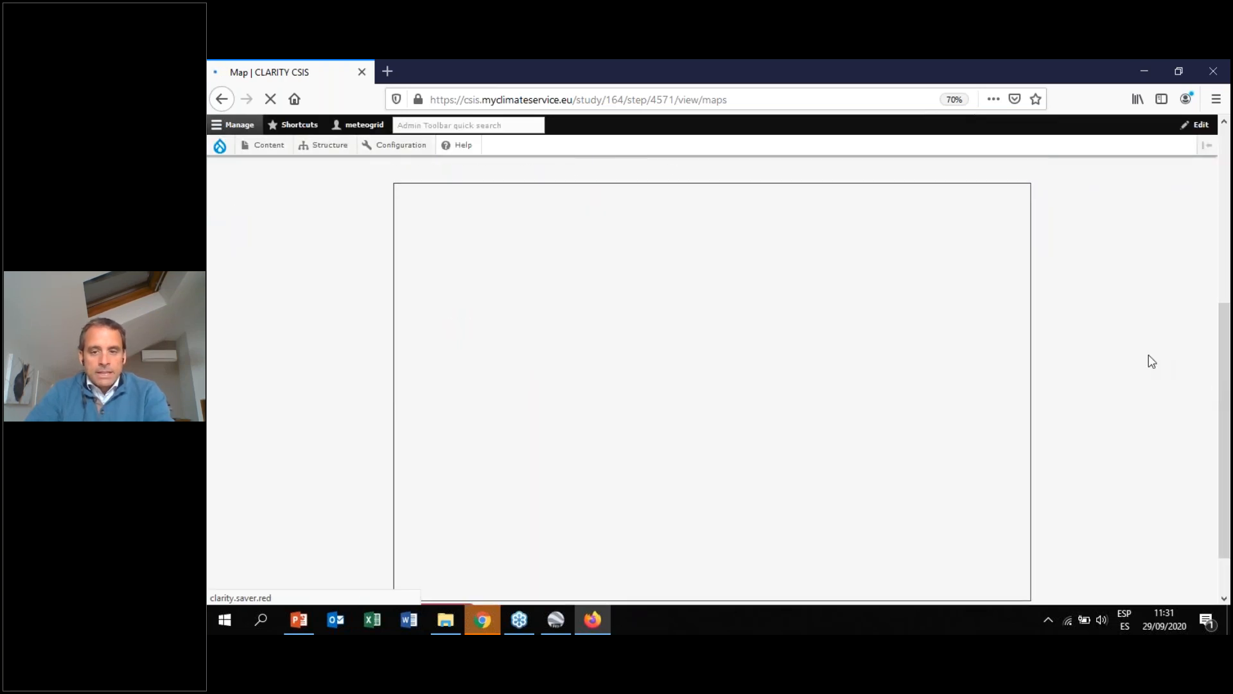
{"action": "key", "text": "ctrl+plus"}
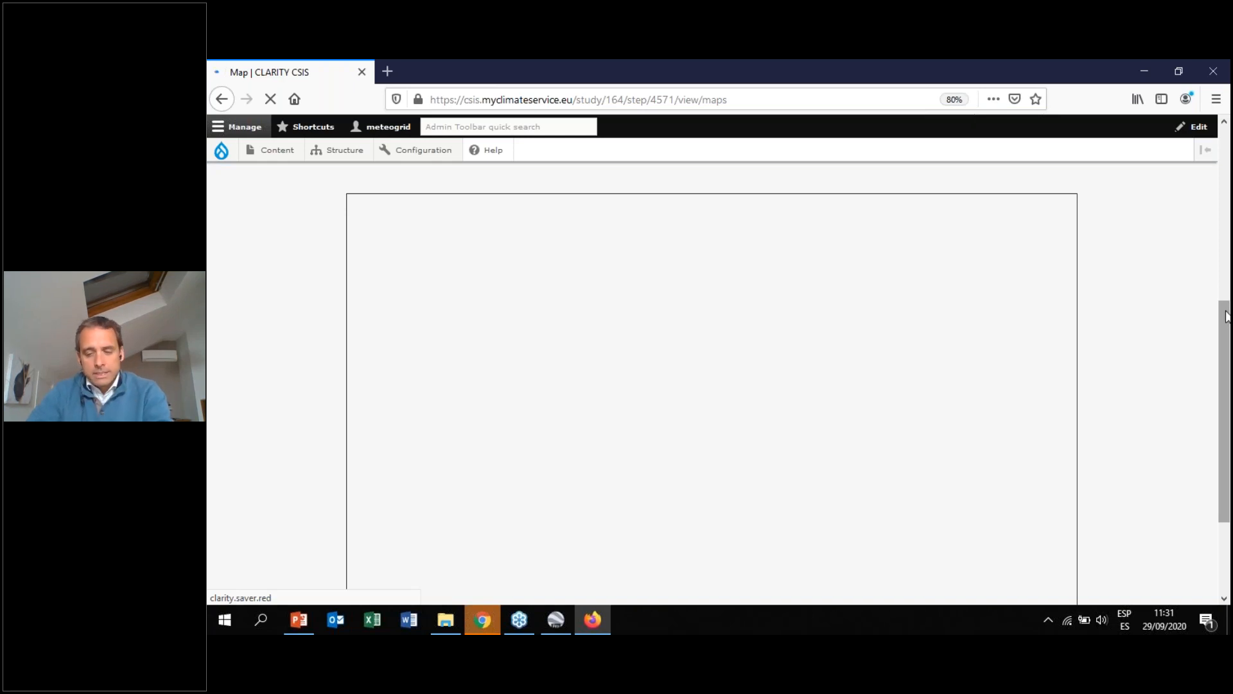
{"action": "left_click_drag", "start_coordinate": [1227, 317], "coordinate": [1225, 350]}
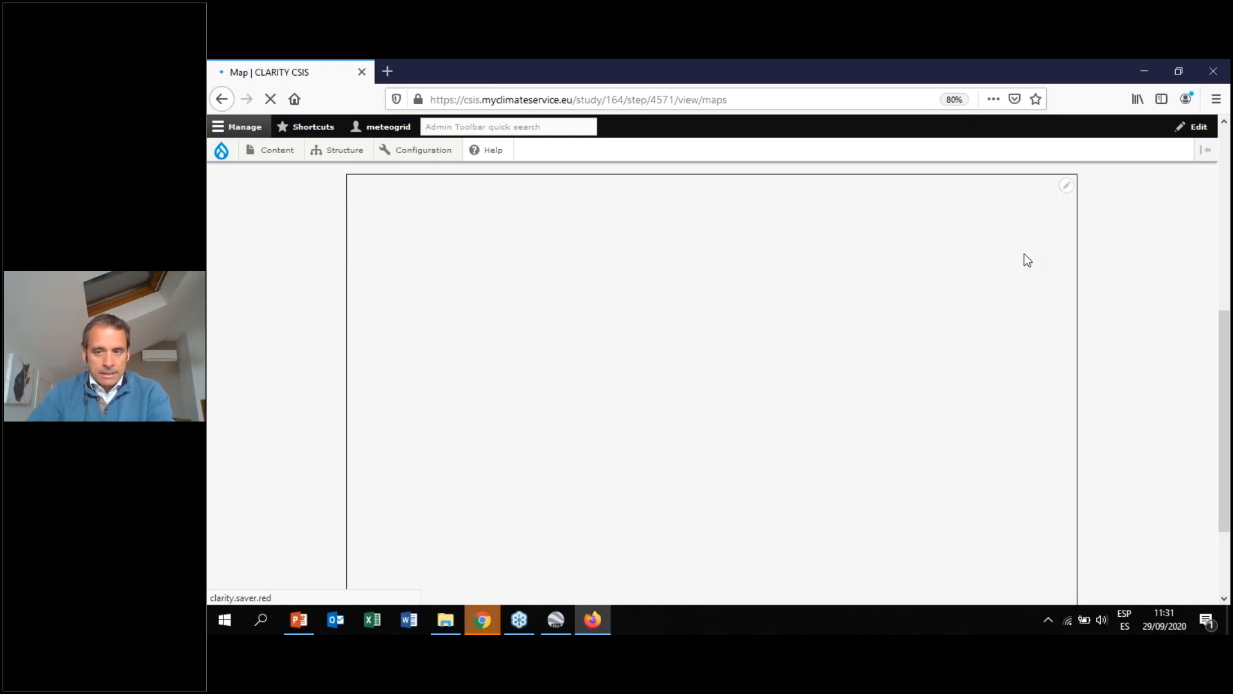
{"action": "mouse_move", "coordinate": [1225, 349]}
{"action": "left_mouse_down"}
{"action": "mouse_move", "coordinate": [1225, 369]}
{"action": "mouse_move", "coordinate": [1224, 164]}
{"action": "left_mouse_up"}
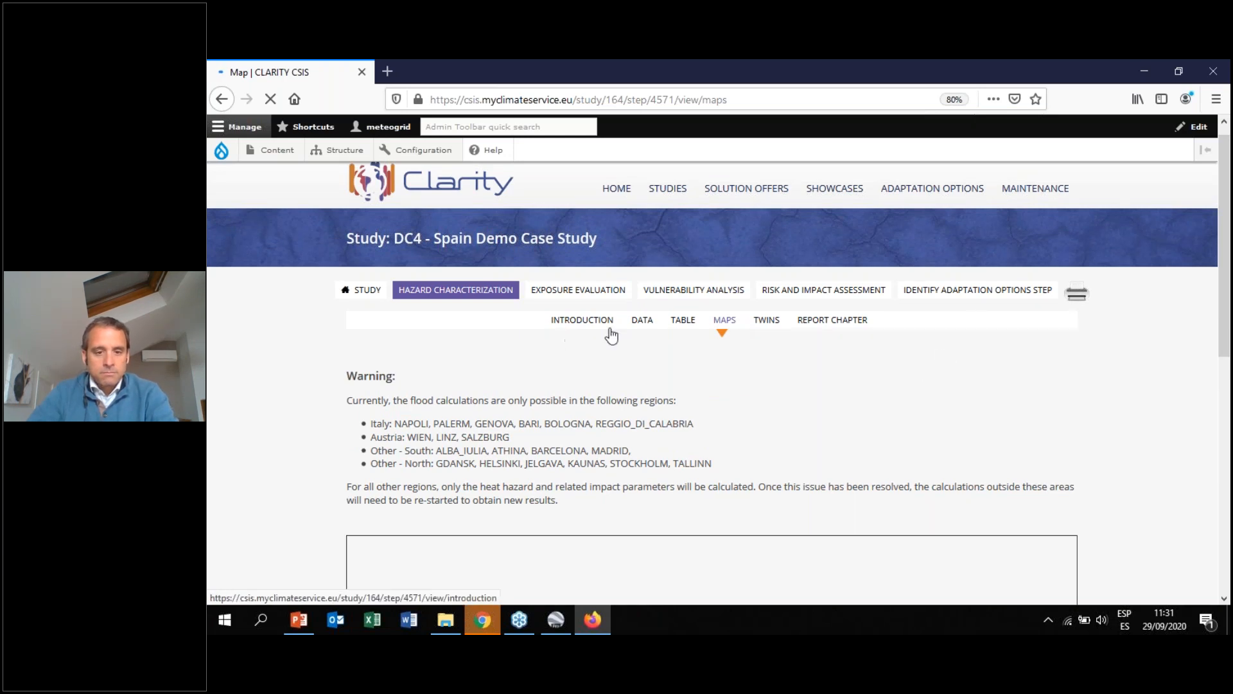
Pass through the Exposure Evaluation and Hazard Characterization introductions and reopen the Hazard Characterization Maps page
{"action": "left_click", "coordinate": [563, 295]}
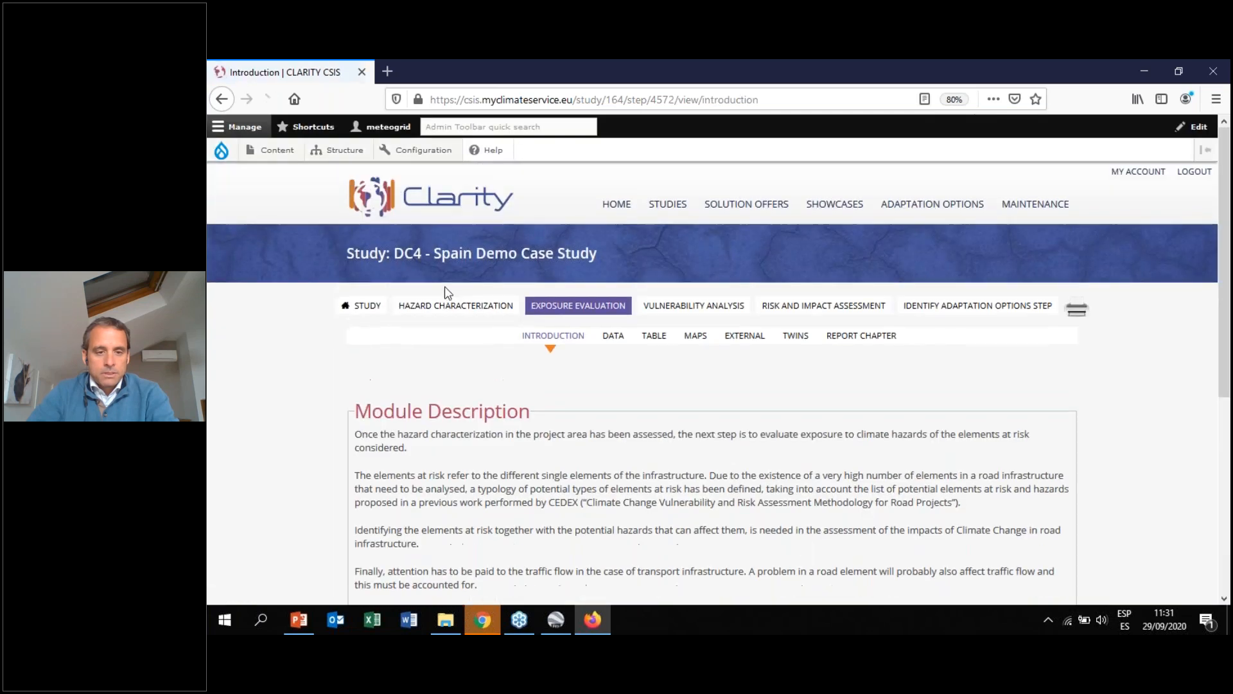
{"action": "left_click", "coordinate": [467, 307]}
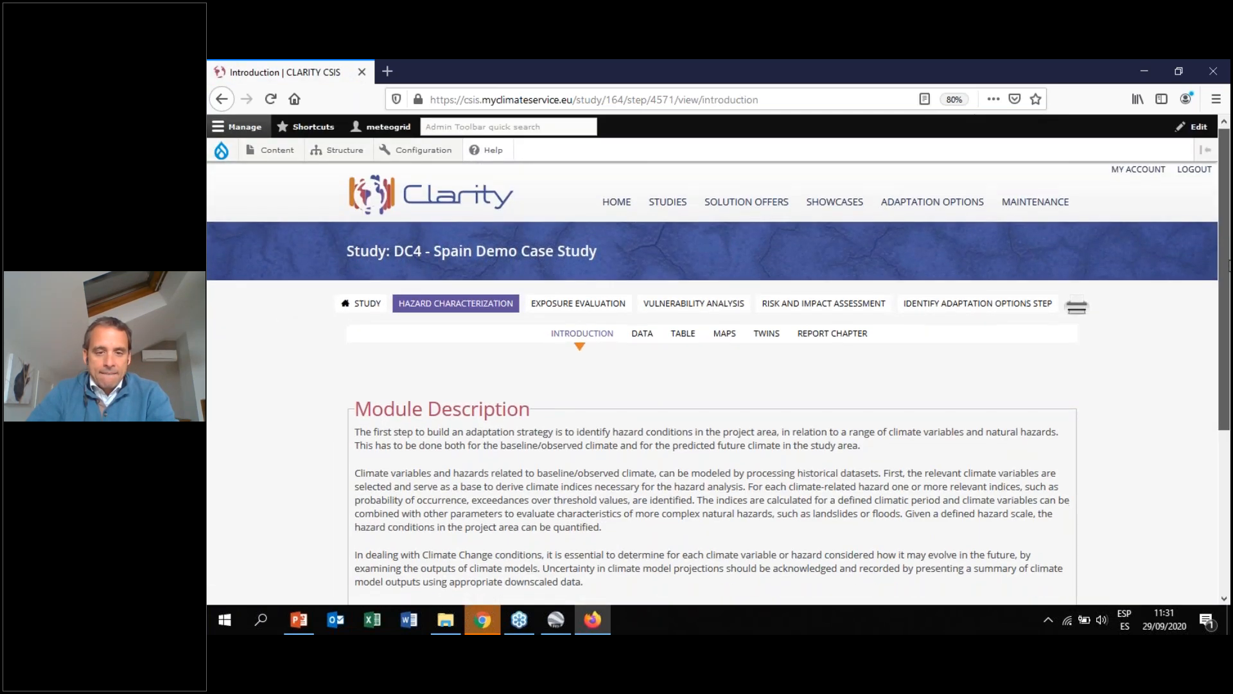
{"action": "scroll", "coordinate": [714, 385], "scroll_direction": "down", "scroll_amount": 3}
{"action": "scroll", "coordinate": [716, 242], "scroll_direction": "up", "scroll_amount": 2}
{"action": "left_click", "coordinate": [724, 241]}
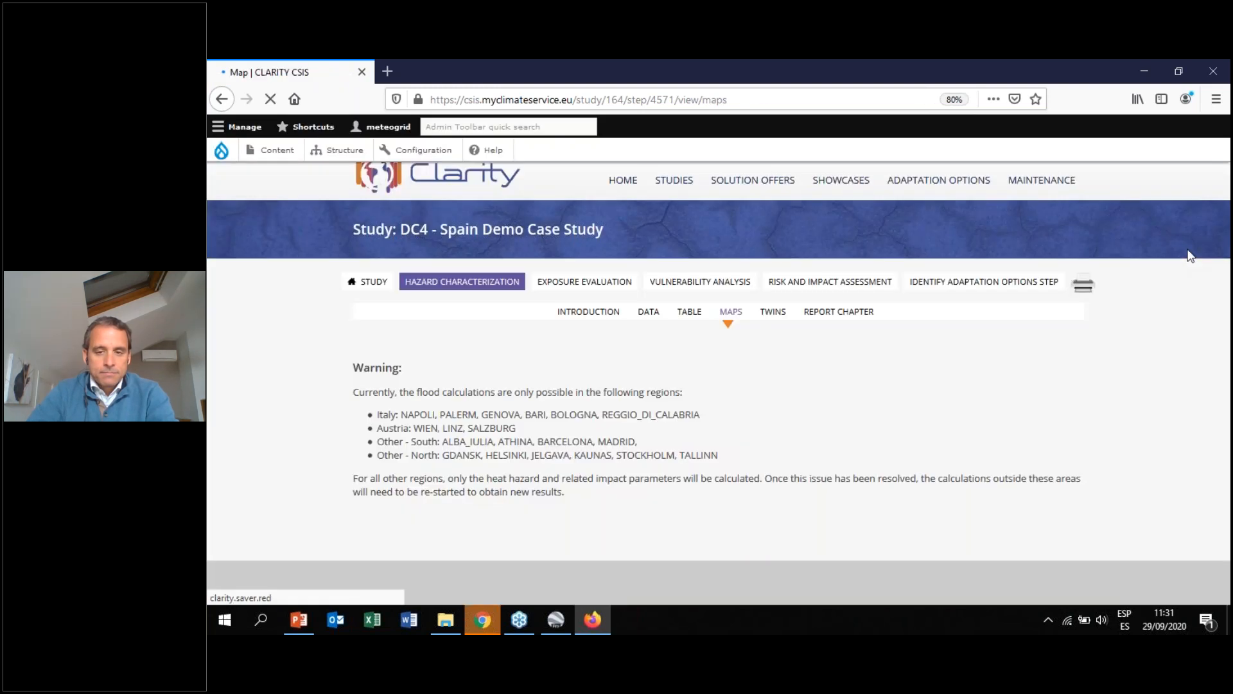
Scroll the Maps page down to the map until the route map loads, then bring it into view
{"action": "left_click_drag", "start_coordinate": [1228, 200], "coordinate": [1230, 386]}
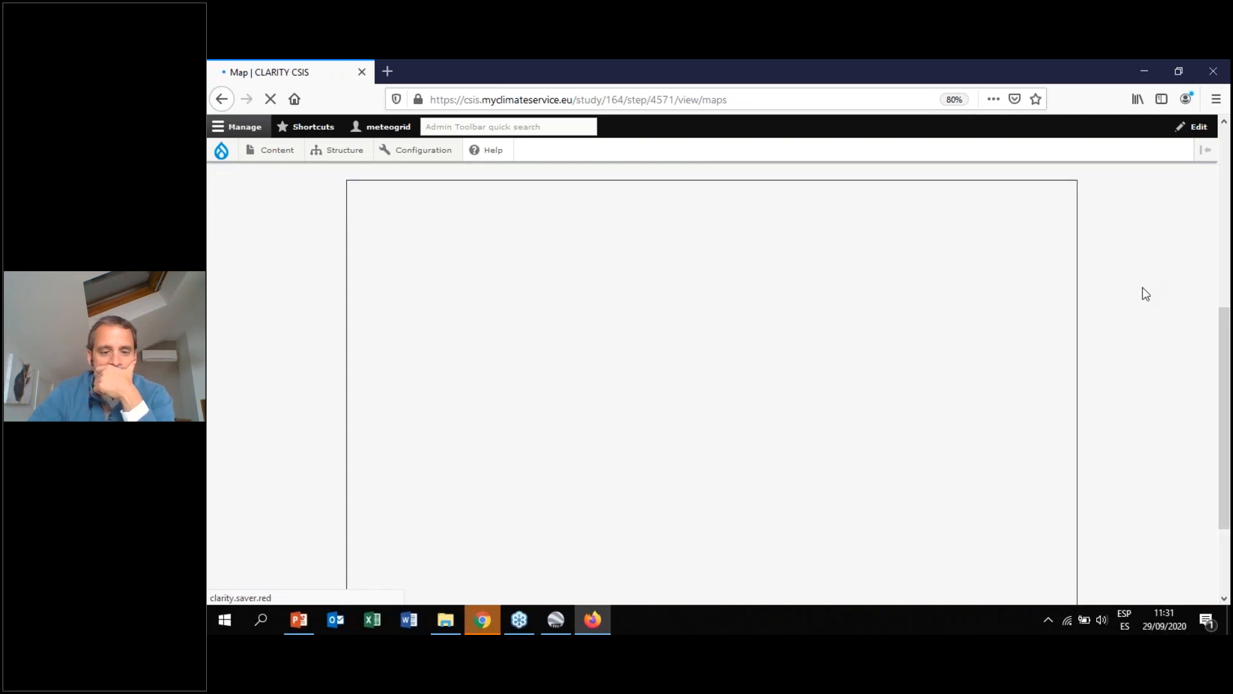
{"action": "scroll", "coordinate": [1144, 292], "scroll_direction": "down", "scroll_amount": 3}
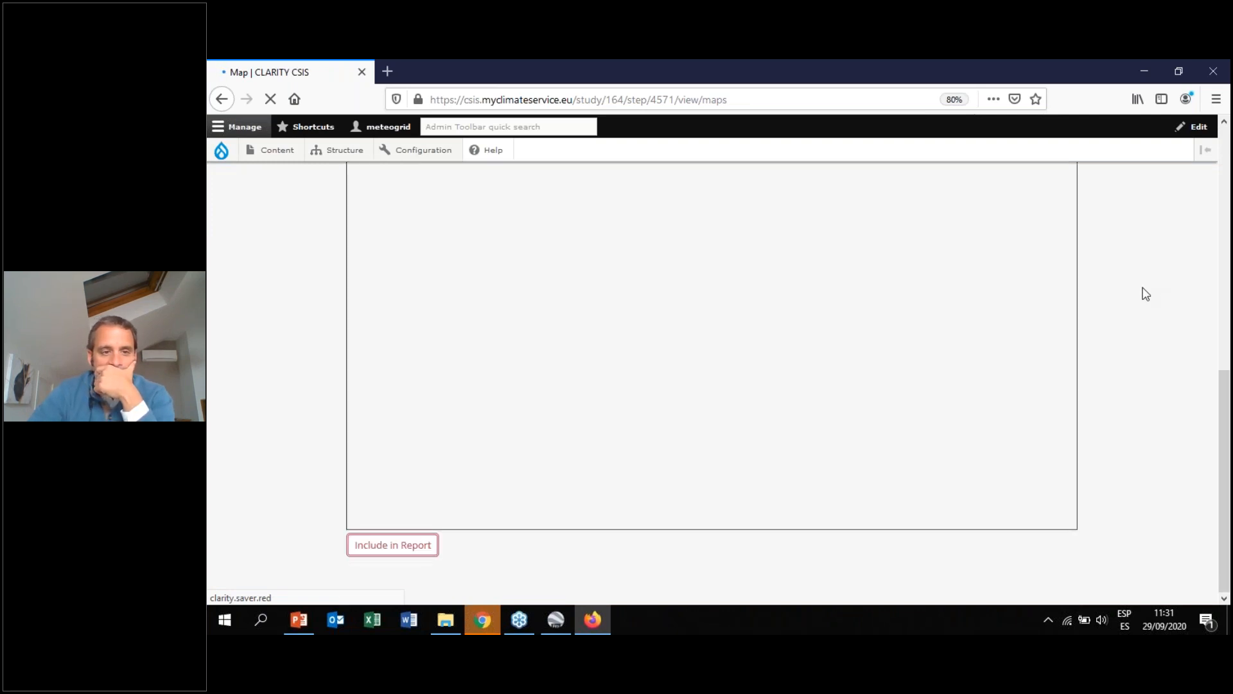
{"action": "scroll", "coordinate": [1146, 294], "scroll_direction": "up", "scroll_amount": 5}
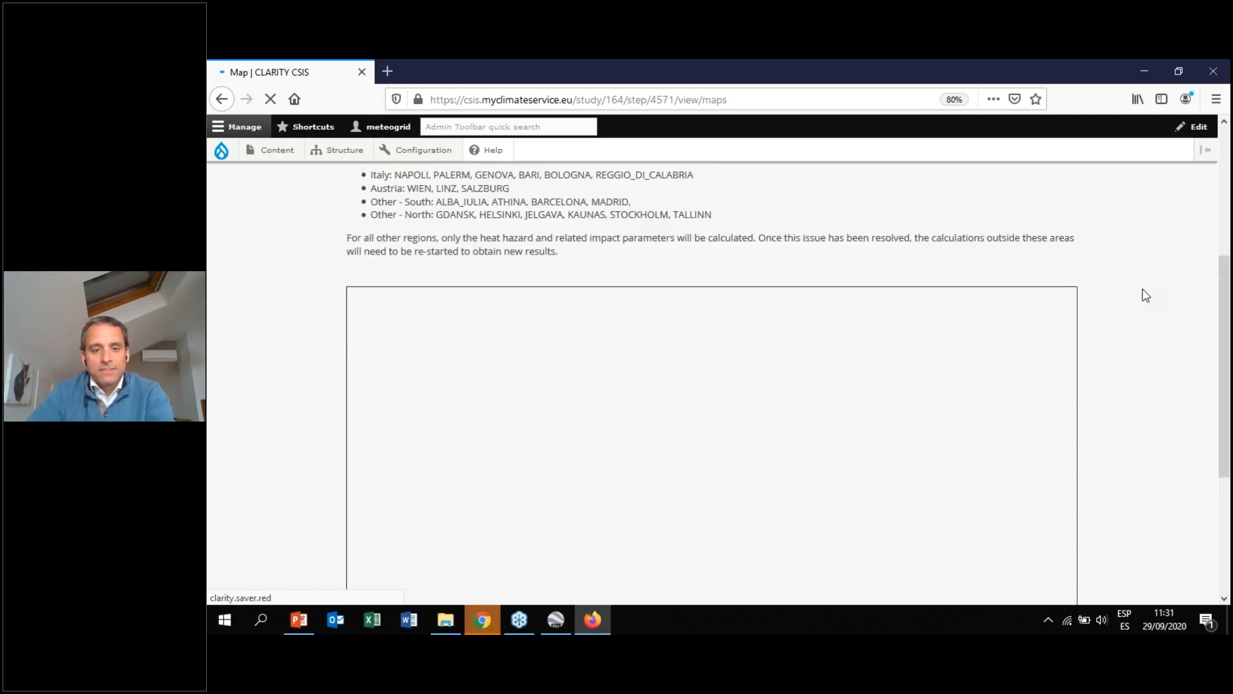
{"action": "scroll", "coordinate": [1146, 295], "scroll_direction": "up", "scroll_amount": 2}
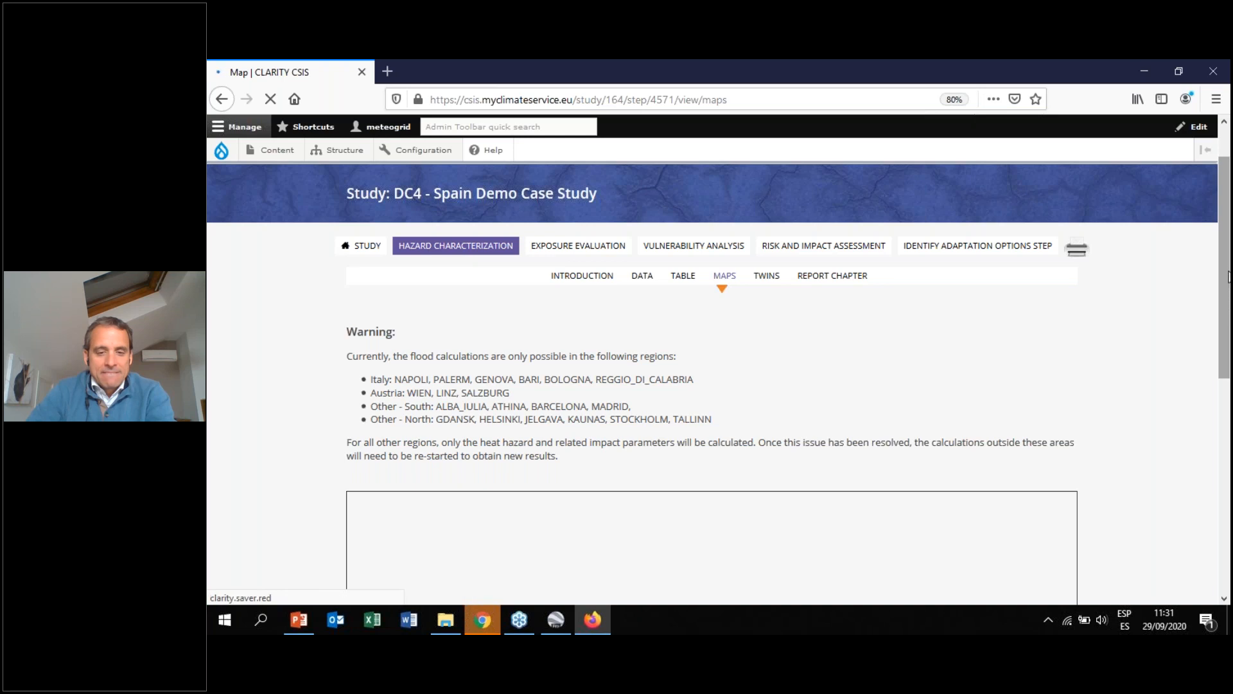
{"action": "left_click_drag", "start_coordinate": [1227, 271], "coordinate": [1229, 308]}
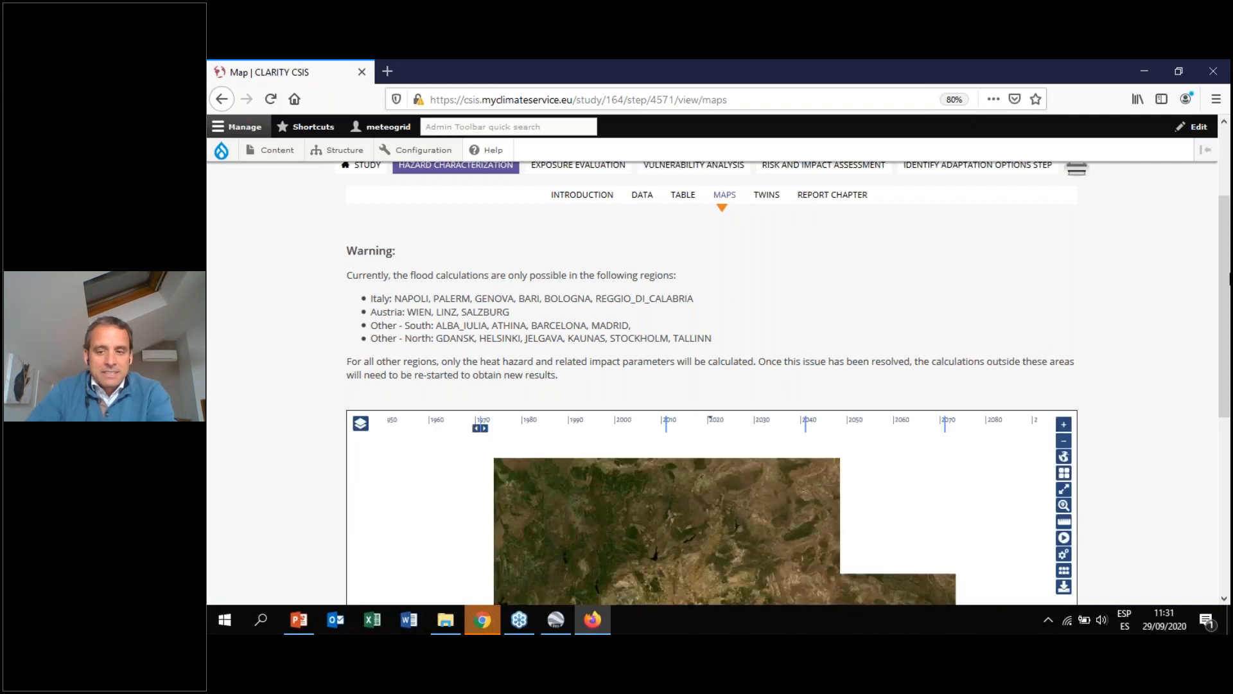
{"action": "left_click_drag", "start_coordinate": [1230, 244], "coordinate": [1230, 367]}
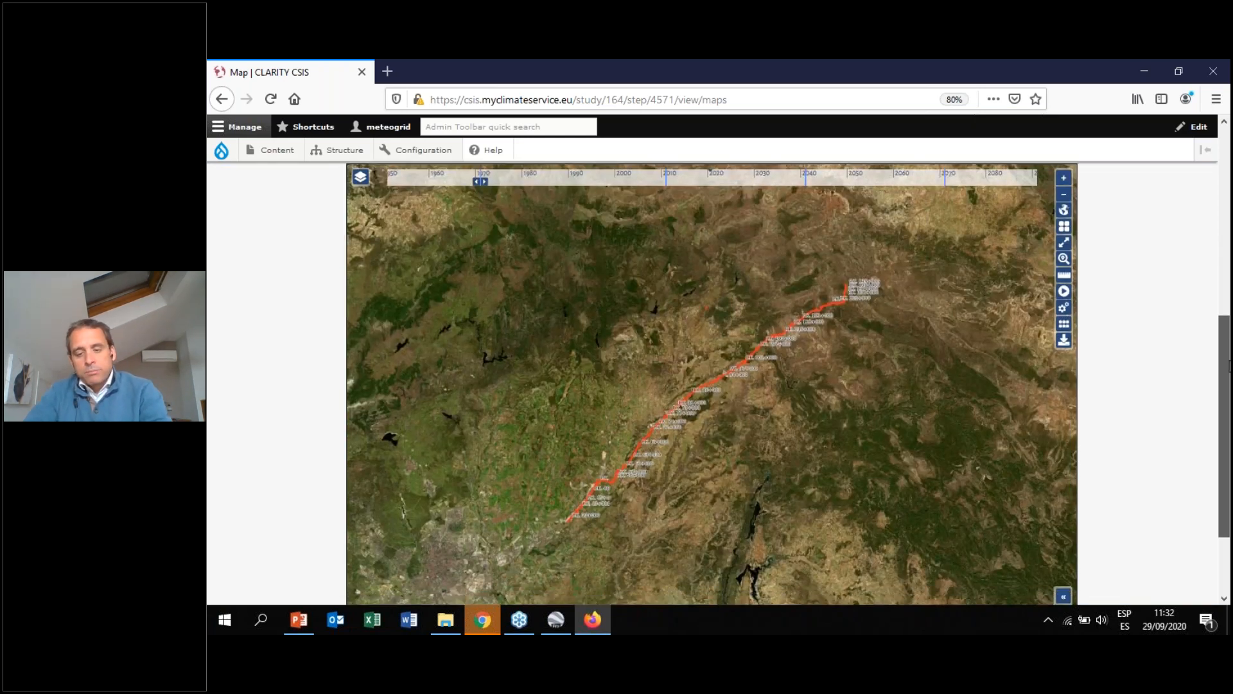
{"action": "left_click_drag", "start_coordinate": [1229, 366], "coordinate": [1226, 327]}
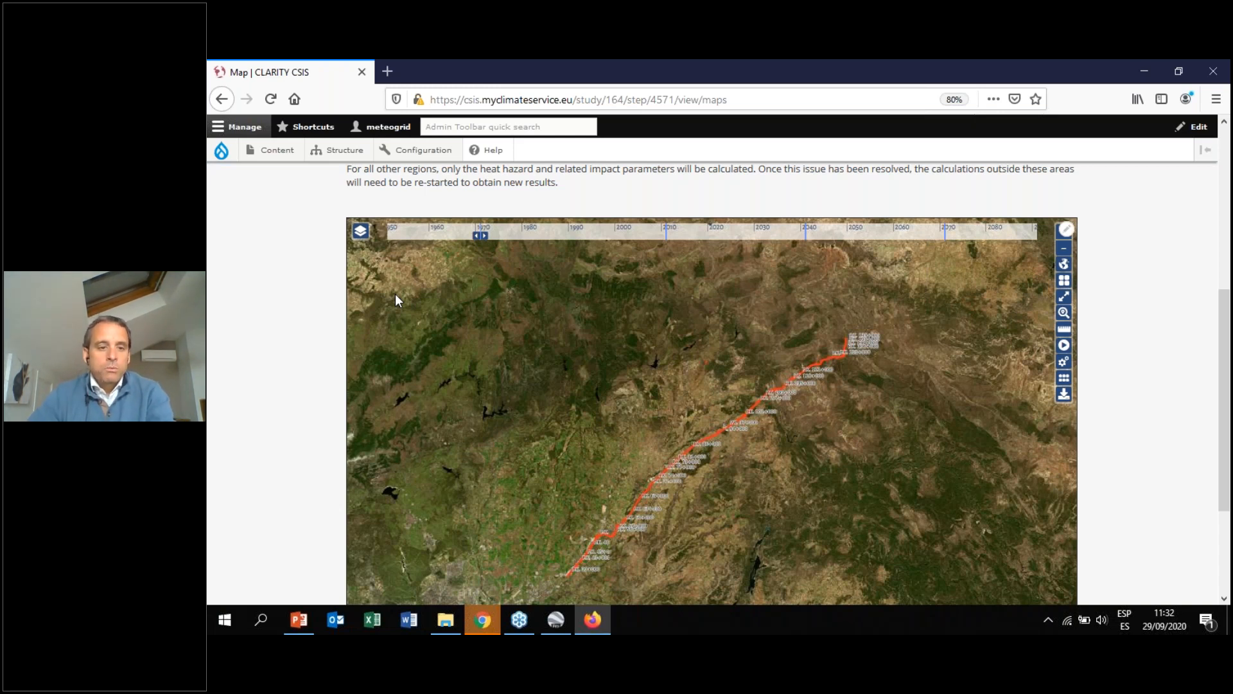
Turn on the 'Percentil 95 de la temperatura máxima diaria - rcp85' layer in the map's layer panel and close the panel
{"action": "left_click", "coordinate": [361, 236]}
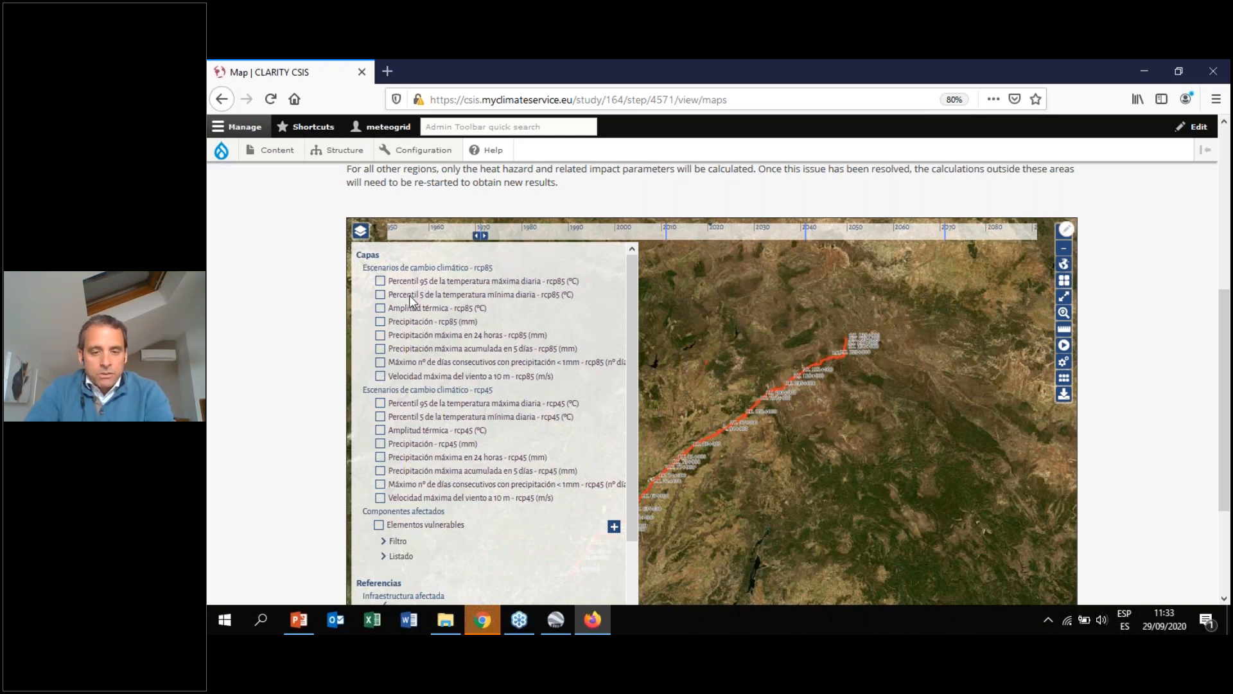
{"action": "left_click", "coordinate": [381, 282]}
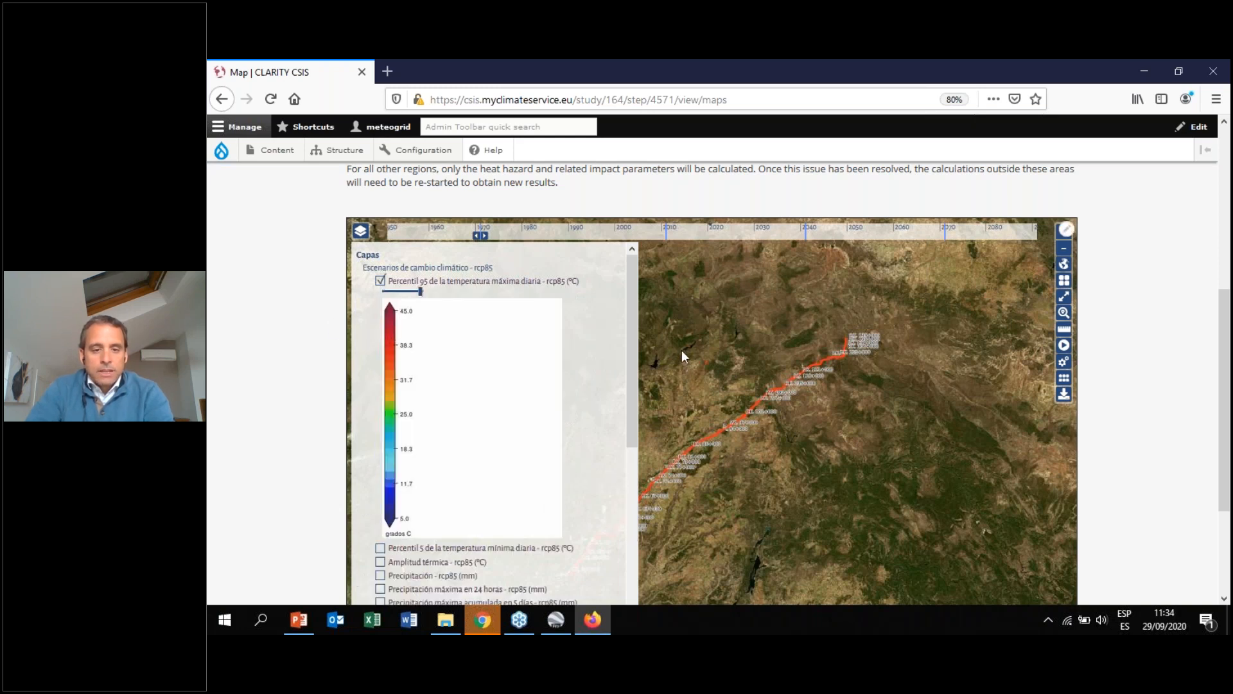
{"action": "left_click", "coordinate": [360, 230]}
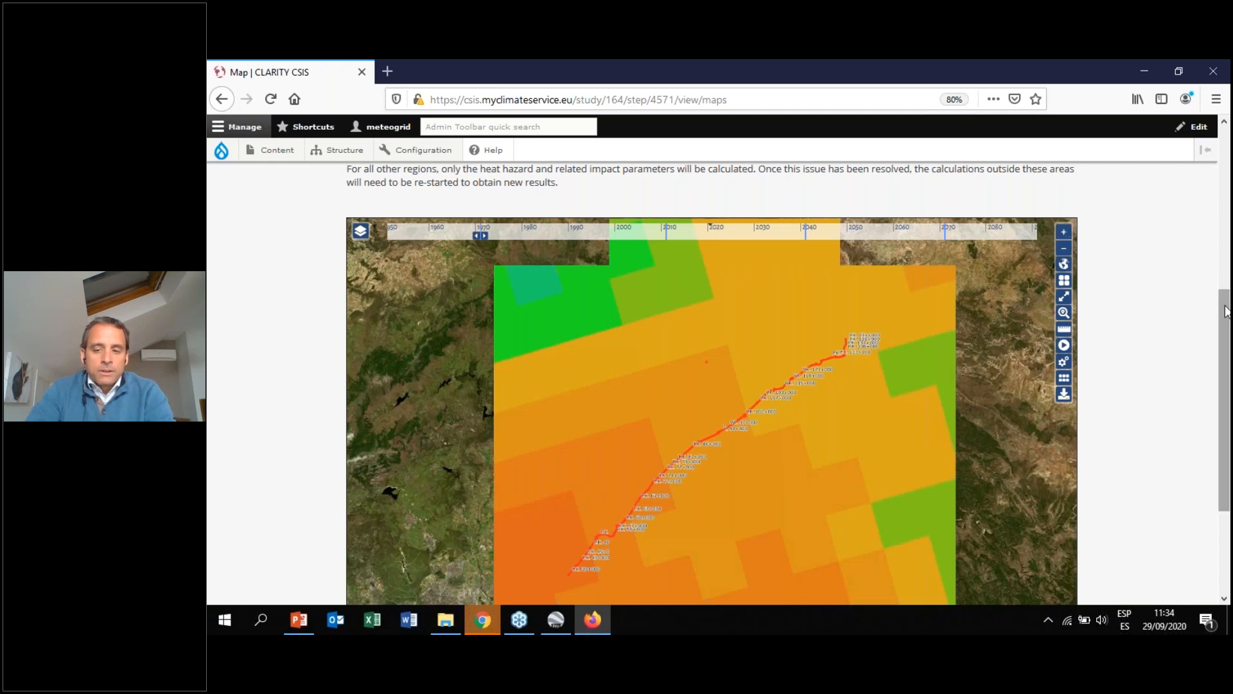
Zoom the map in on the road route and move the timeline from 1971 to 2010
{"action": "left_click_drag", "start_coordinate": [1227, 311], "coordinate": [1226, 343]}
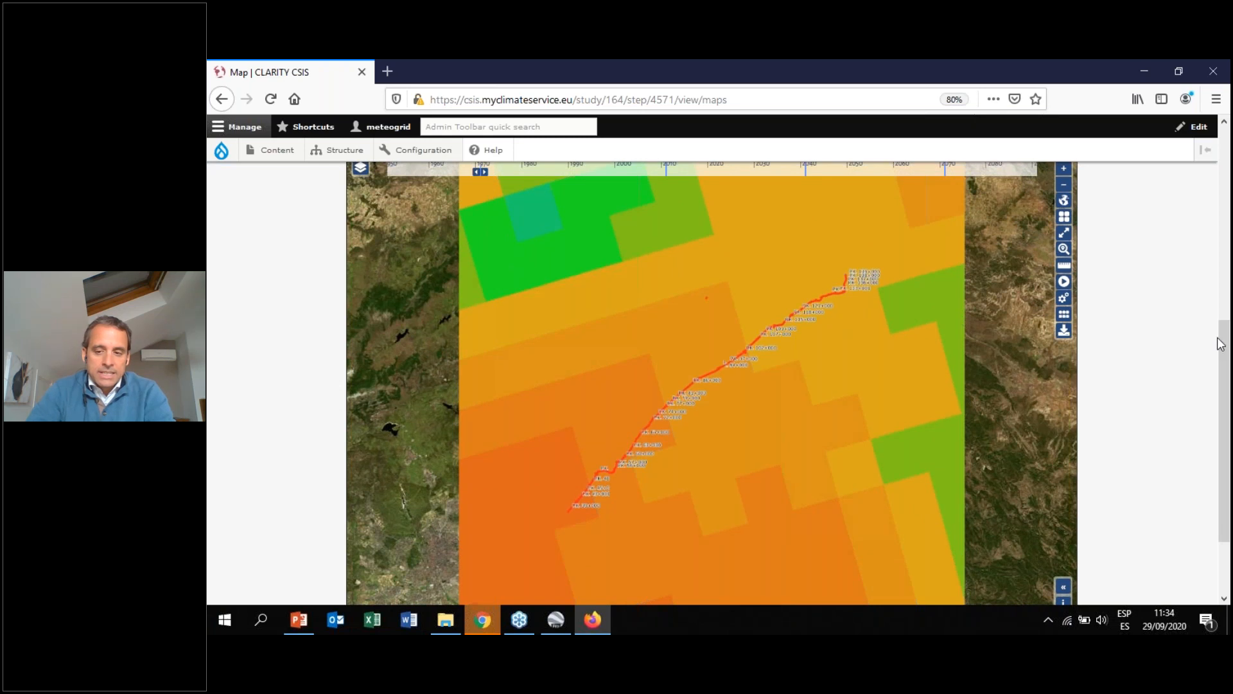
{"action": "scroll", "coordinate": [799, 317], "scroll_direction": "up", "scroll_amount": 2}
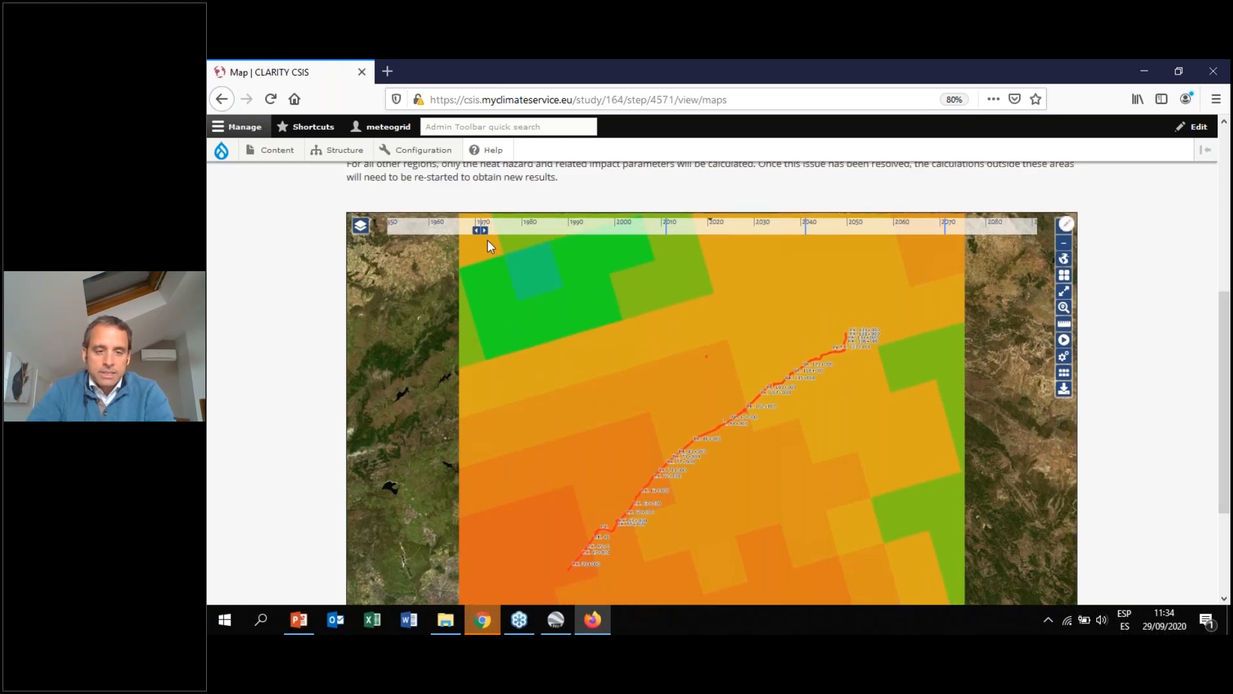
{"action": "scroll", "coordinate": [737, 294], "scroll_direction": "down", "scroll_amount": 2}
{"action": "scroll", "coordinate": [736, 295], "scroll_direction": "up", "scroll_amount": 2}
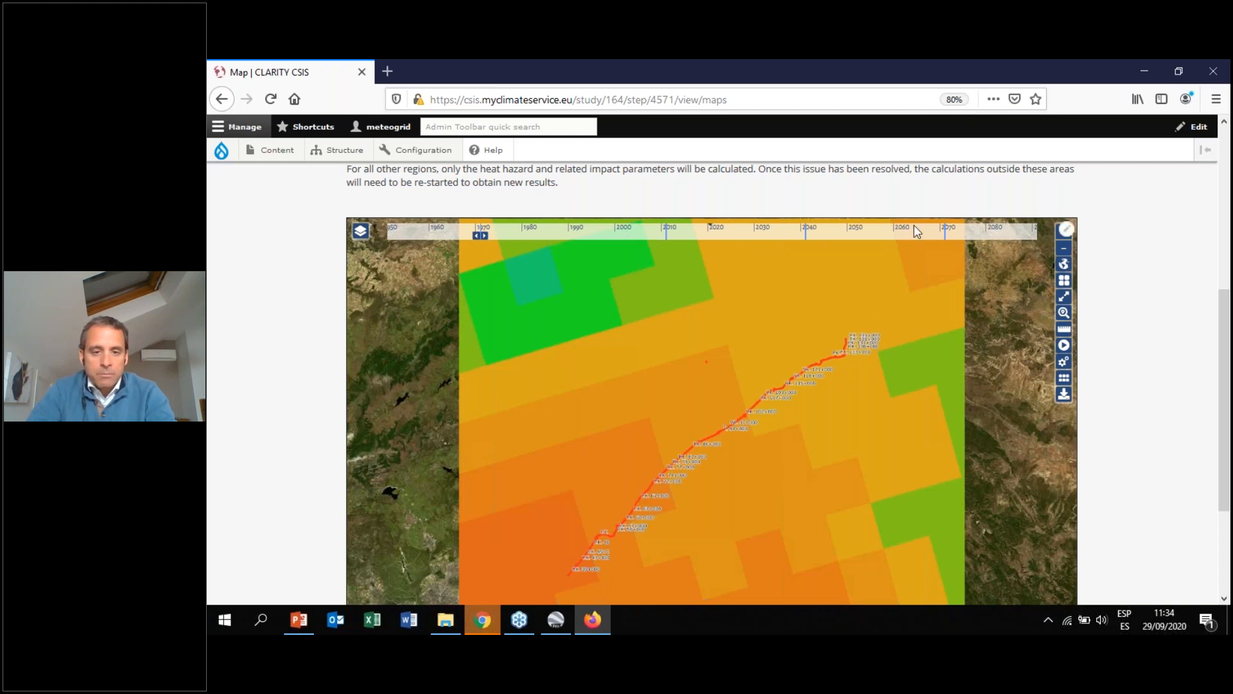
{"action": "scroll", "coordinate": [734, 281], "scroll_direction": "up", "scroll_amount": 1}
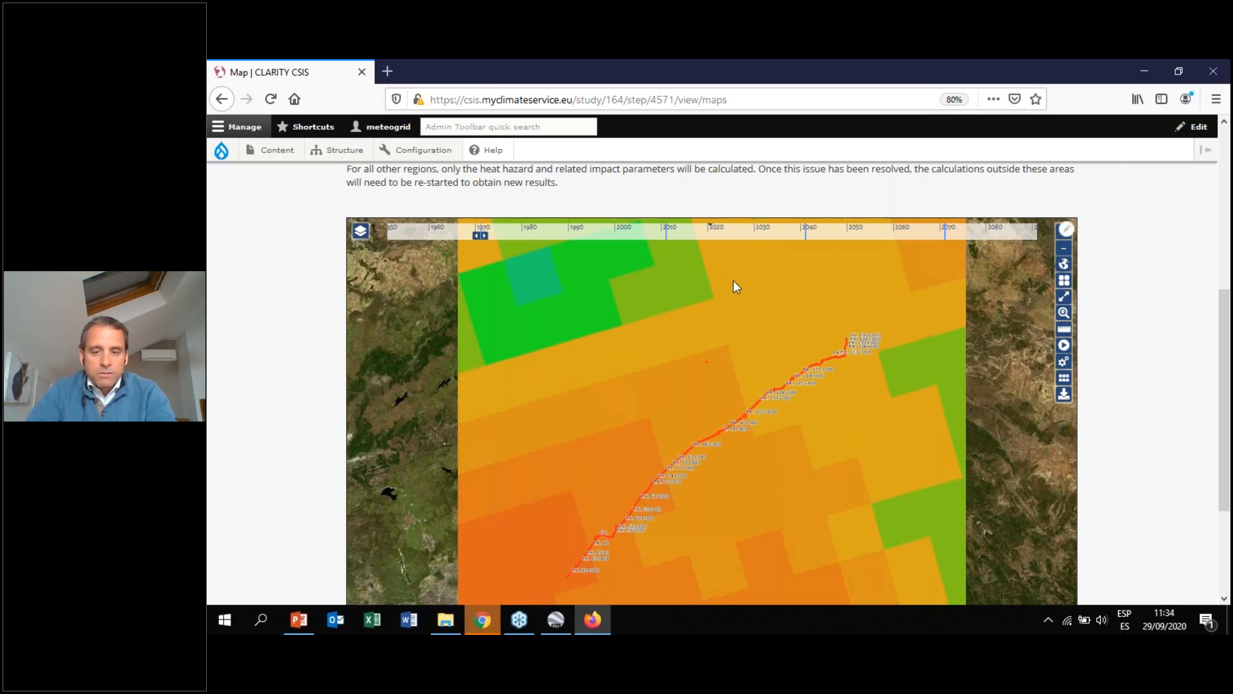
{"action": "left_click_drag", "start_coordinate": [1224, 321], "coordinate": [1225, 334]}
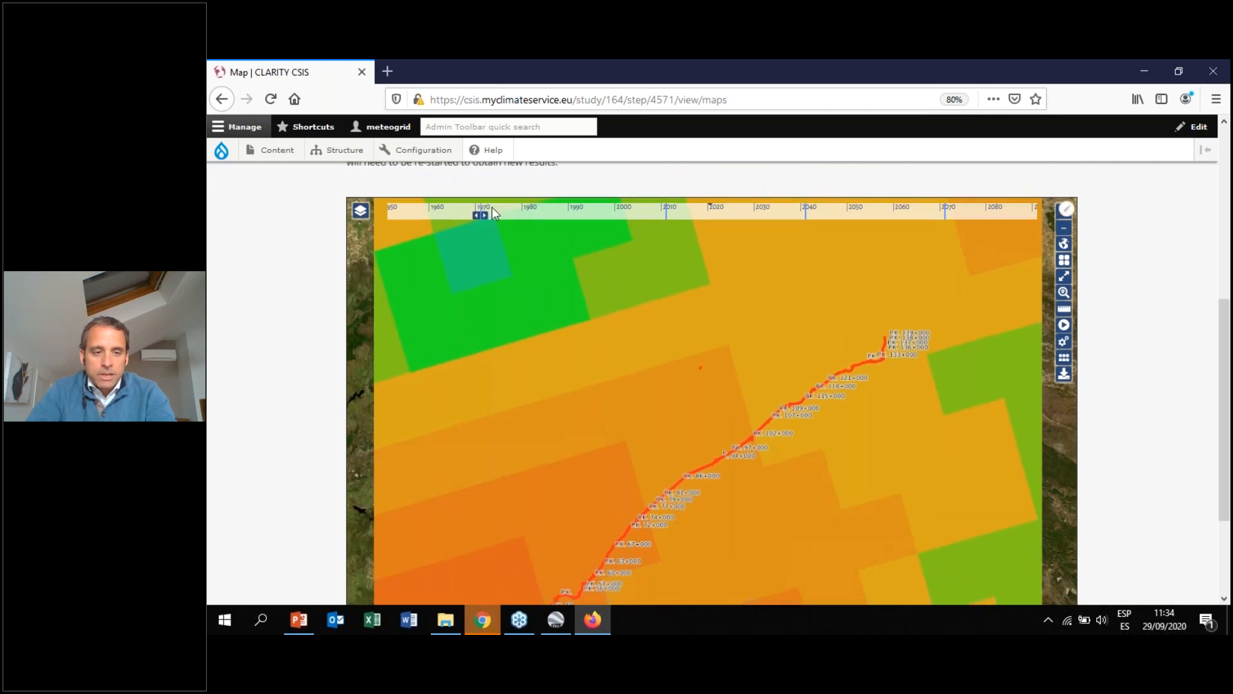
{"action": "scroll", "coordinate": [488, 216], "scroll_direction": "down", "scroll_amount": 3}
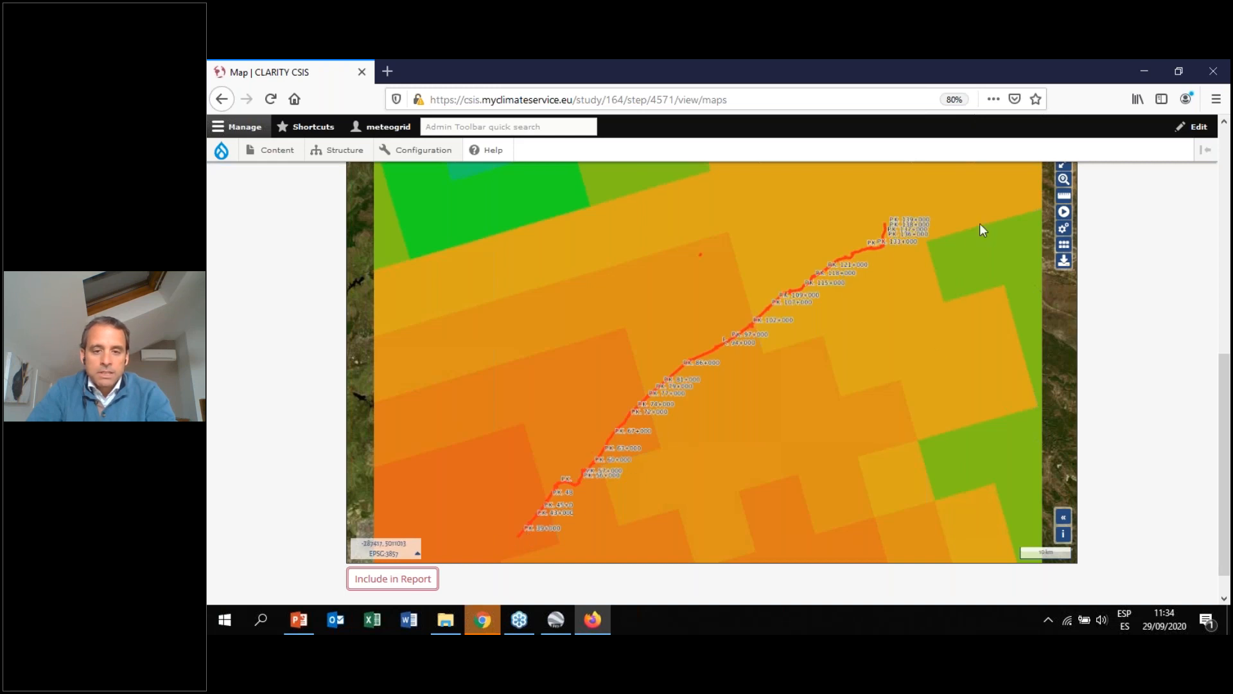
{"action": "left_click_drag", "start_coordinate": [1228, 370], "coordinate": [1228, 311]}
{"action": "mouse_move", "coordinate": [482, 226]}
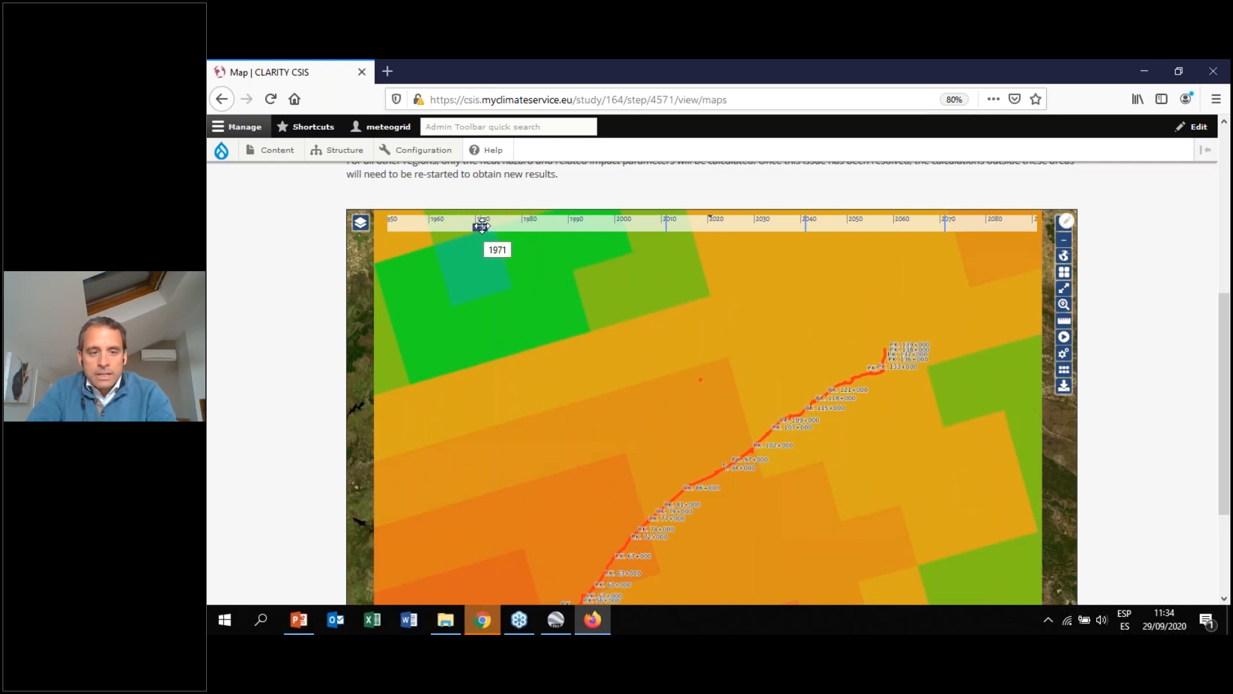
{"action": "left_click_drag", "start_coordinate": [480, 226], "coordinate": [546, 228]}
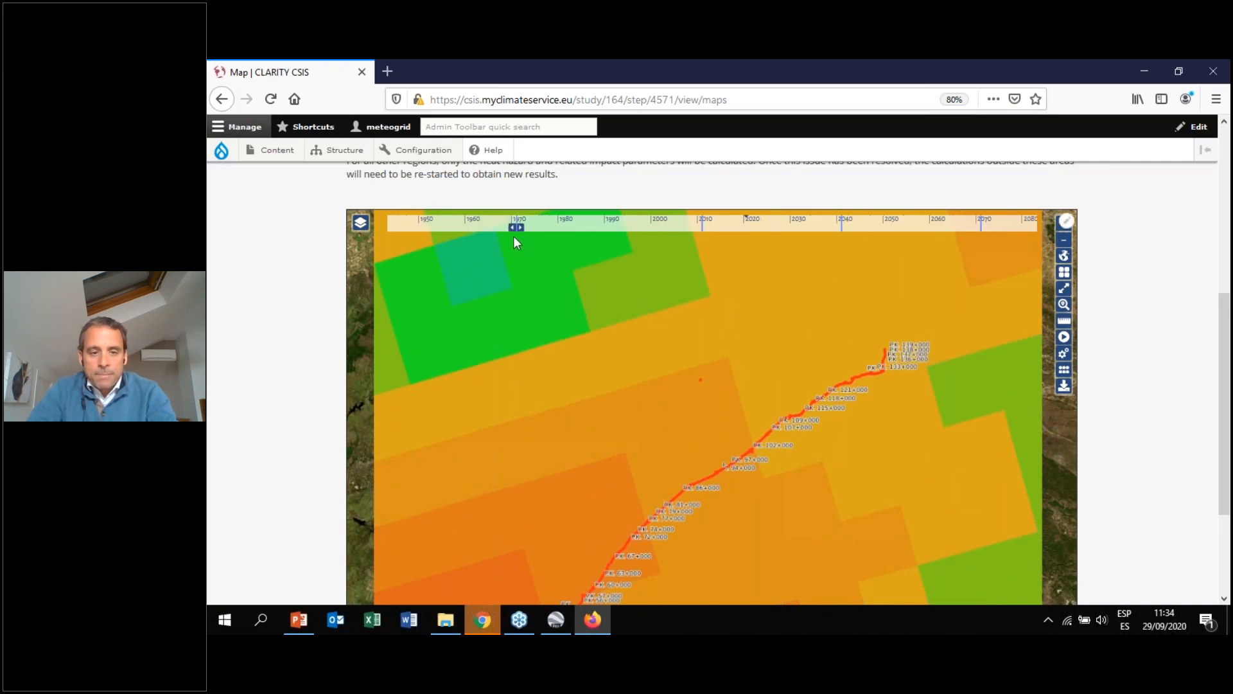
{"action": "left_click", "coordinate": [703, 226]}
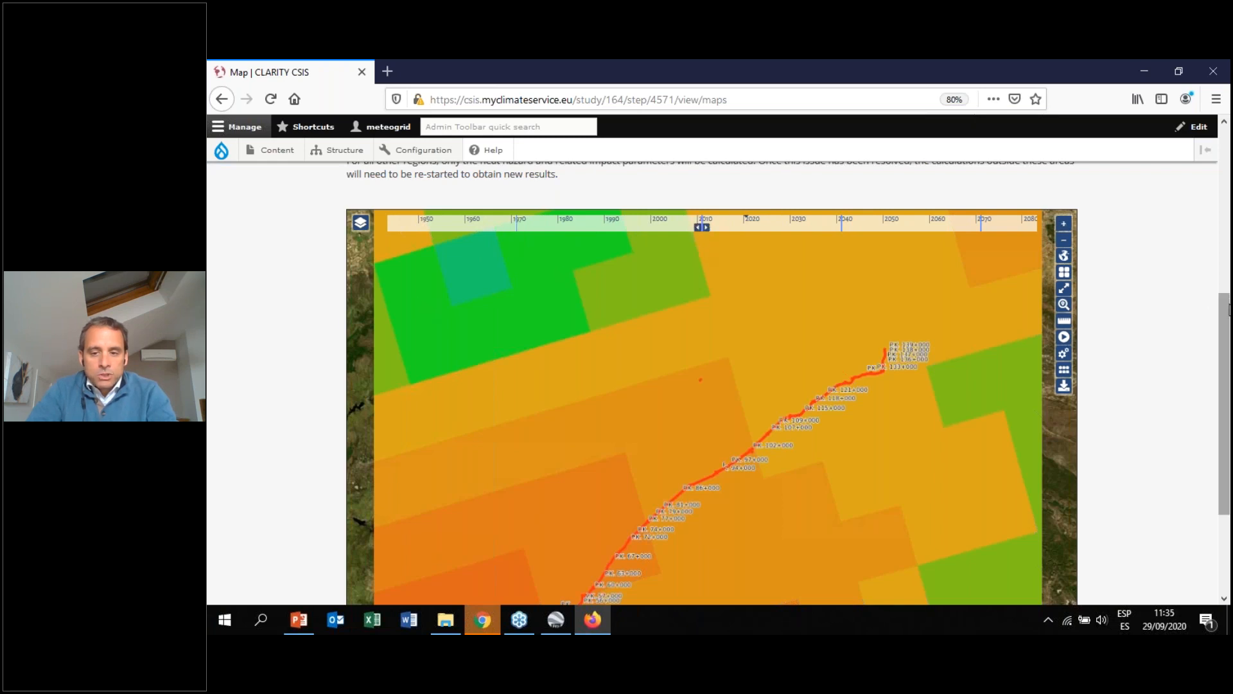
Step the map timeline forward to 2040 and then to 2070
{"action": "scroll", "coordinate": [1227, 316], "scroll_direction": "down", "scroll_amount": 2}
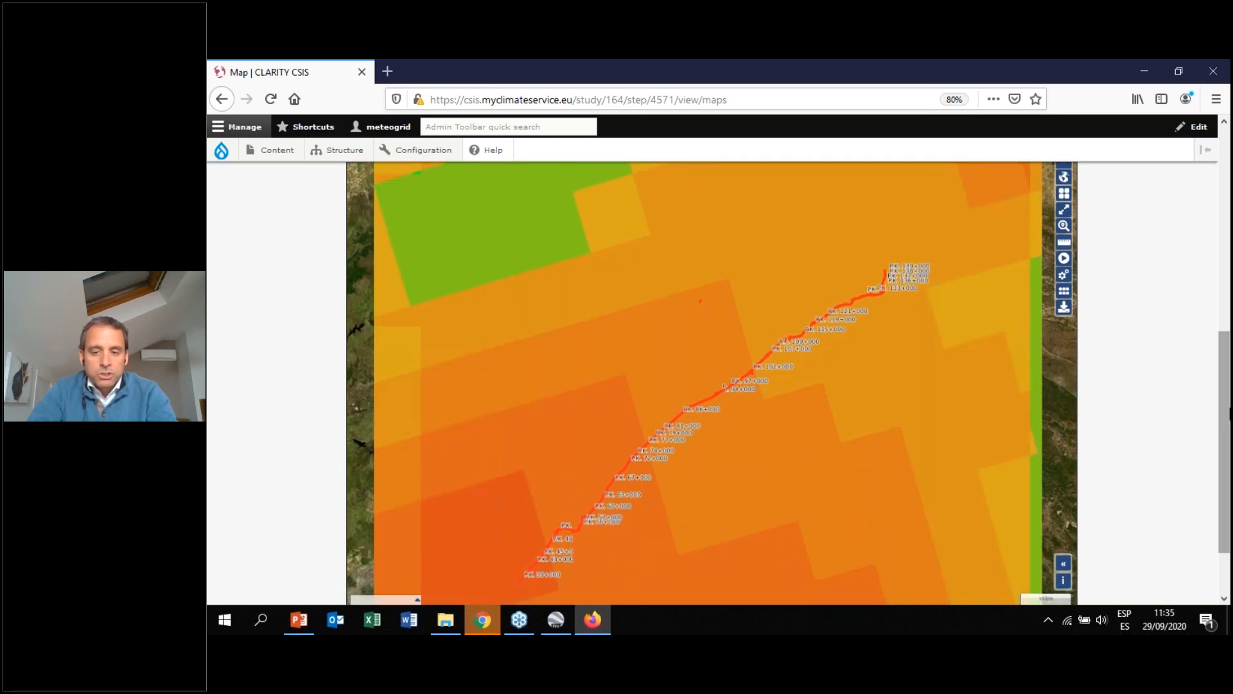
{"action": "left_click_drag", "start_coordinate": [1227, 416], "coordinate": [1223, 380]}
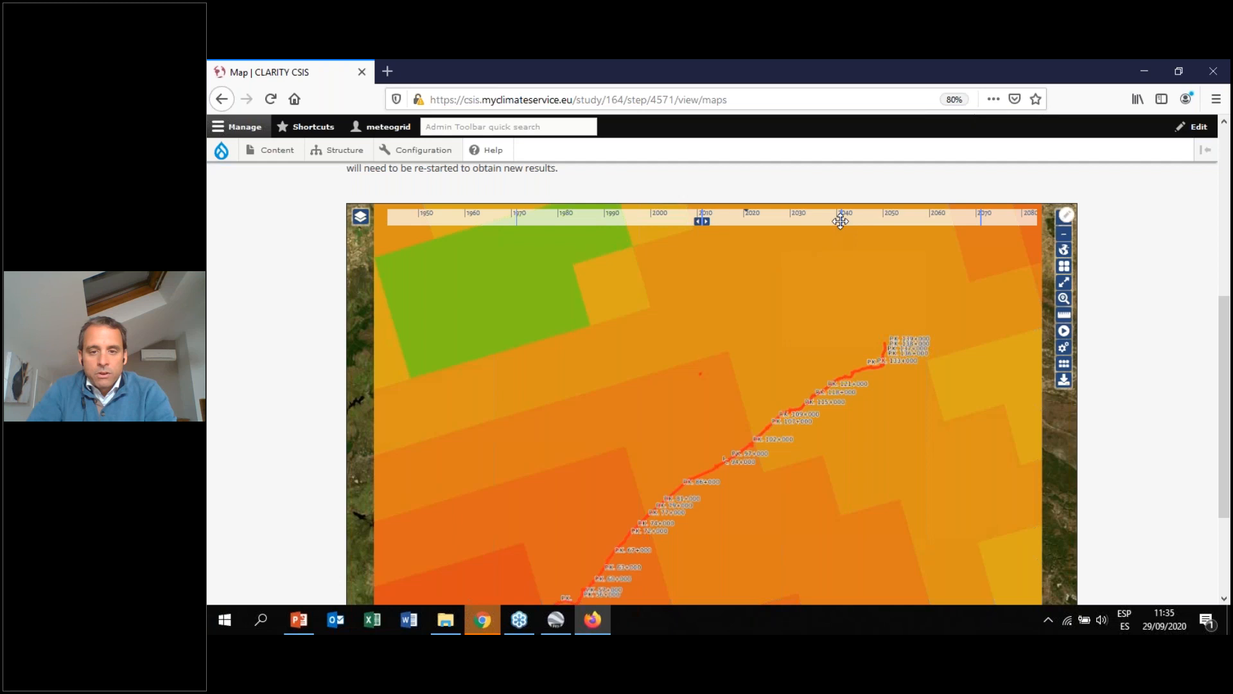
{"action": "mouse_move", "coordinate": [842, 220]}
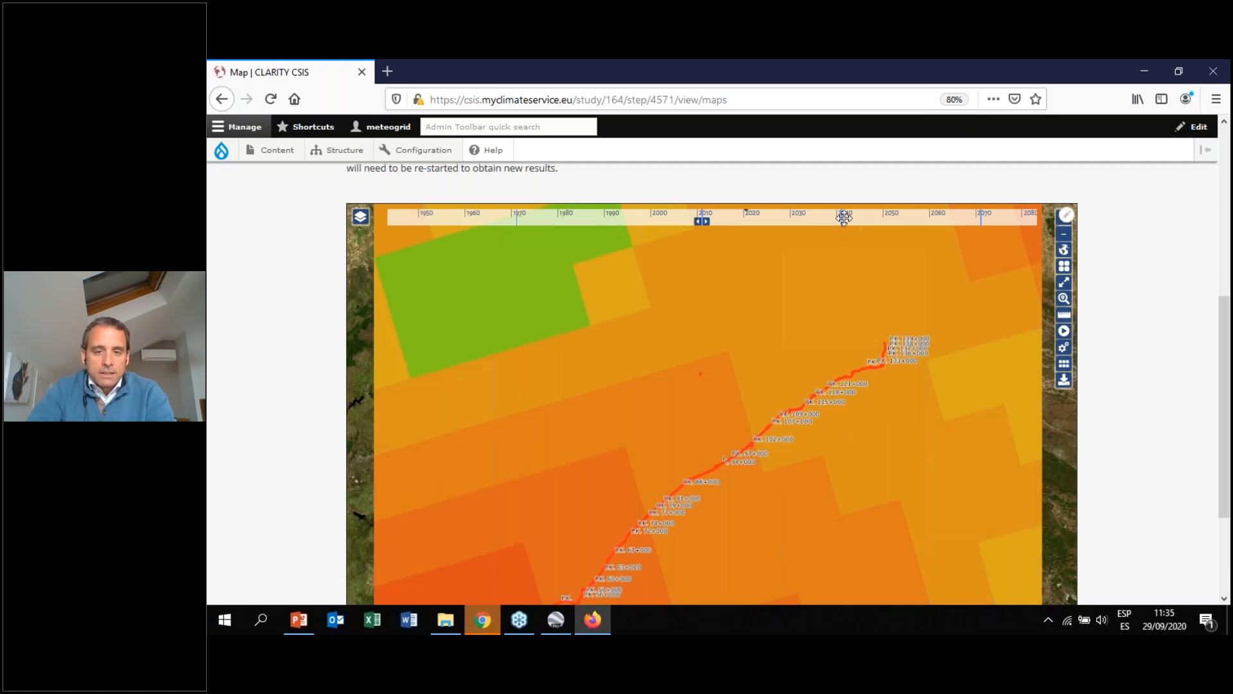
{"action": "left_click", "coordinate": [844, 218]}
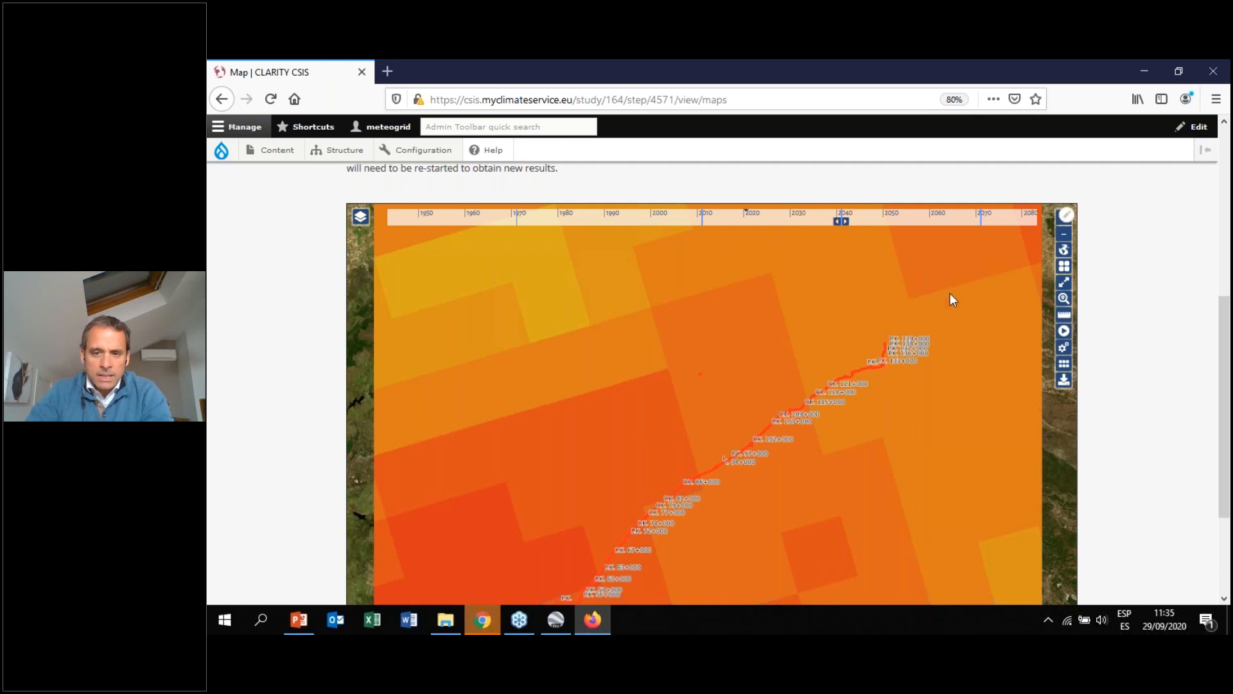
{"action": "left_click", "coordinate": [983, 218]}
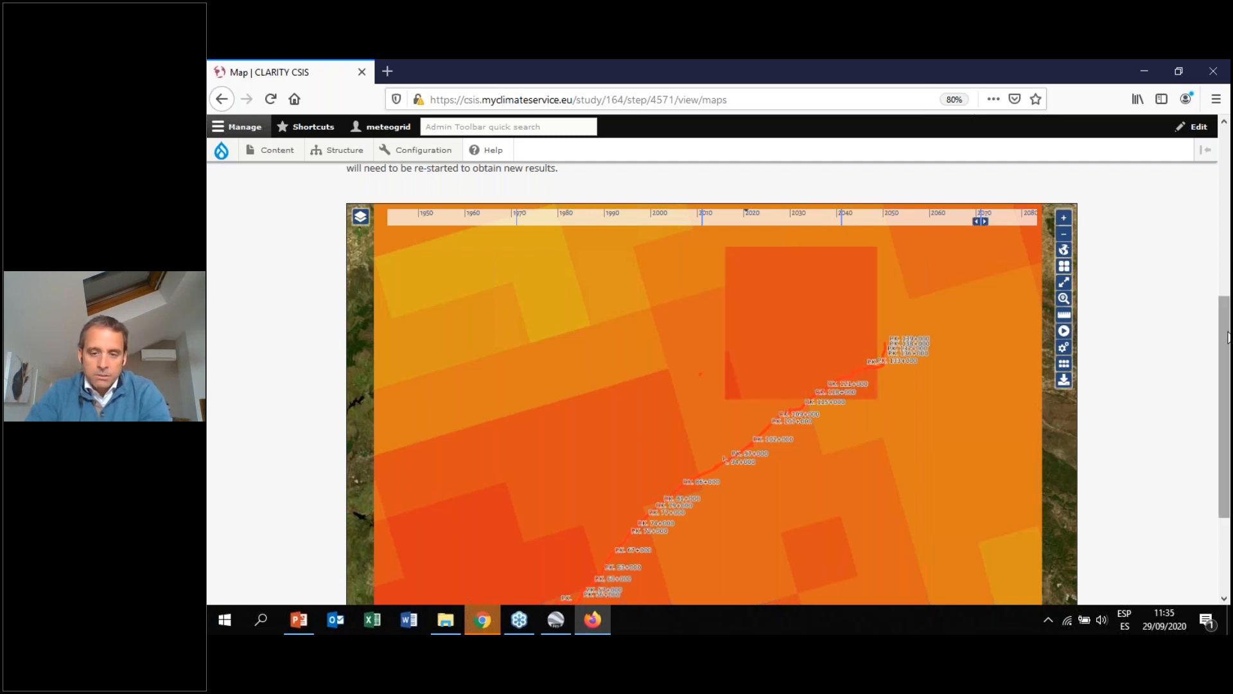
{"action": "left_click_drag", "start_coordinate": [1227, 337], "coordinate": [1227, 378]}
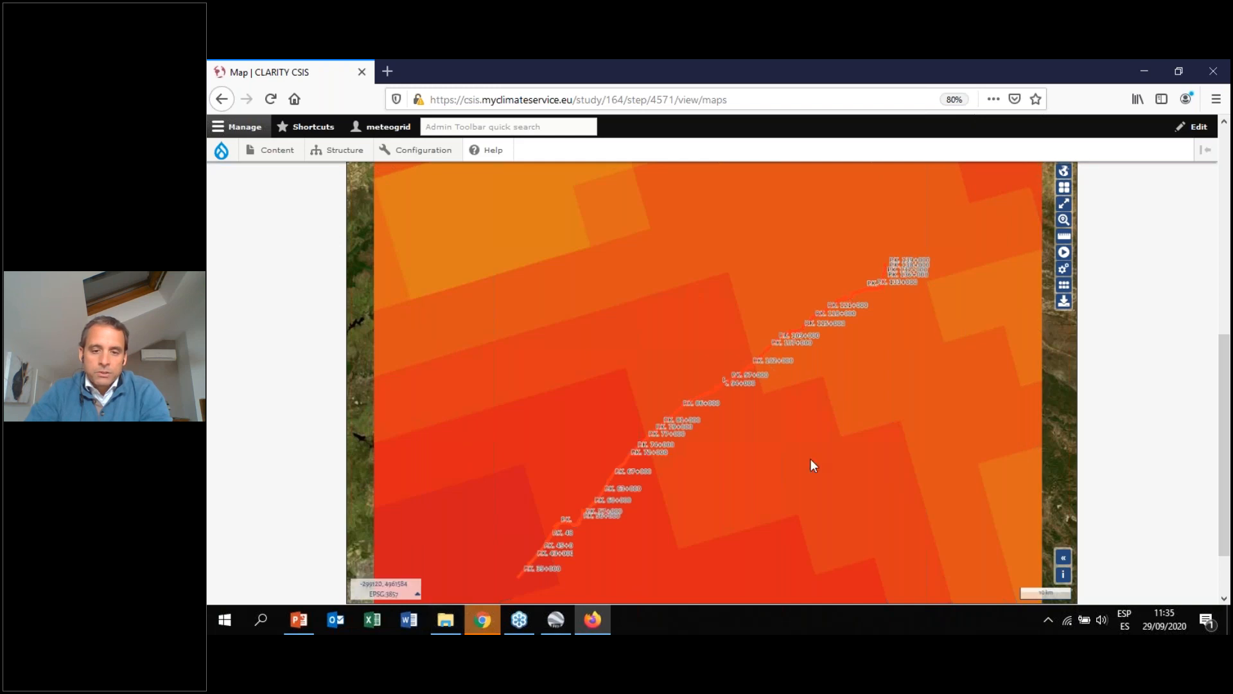
Switch to PowerPoint and show the slide comparing maximum precipitation and temperature maps for 1970, 2010 and 2040 in slideshow
{"action": "left_click", "coordinate": [294, 630]}
{"action": "scroll", "coordinate": [549, 381], "scroll_direction": "down", "scroll_amount": 1}
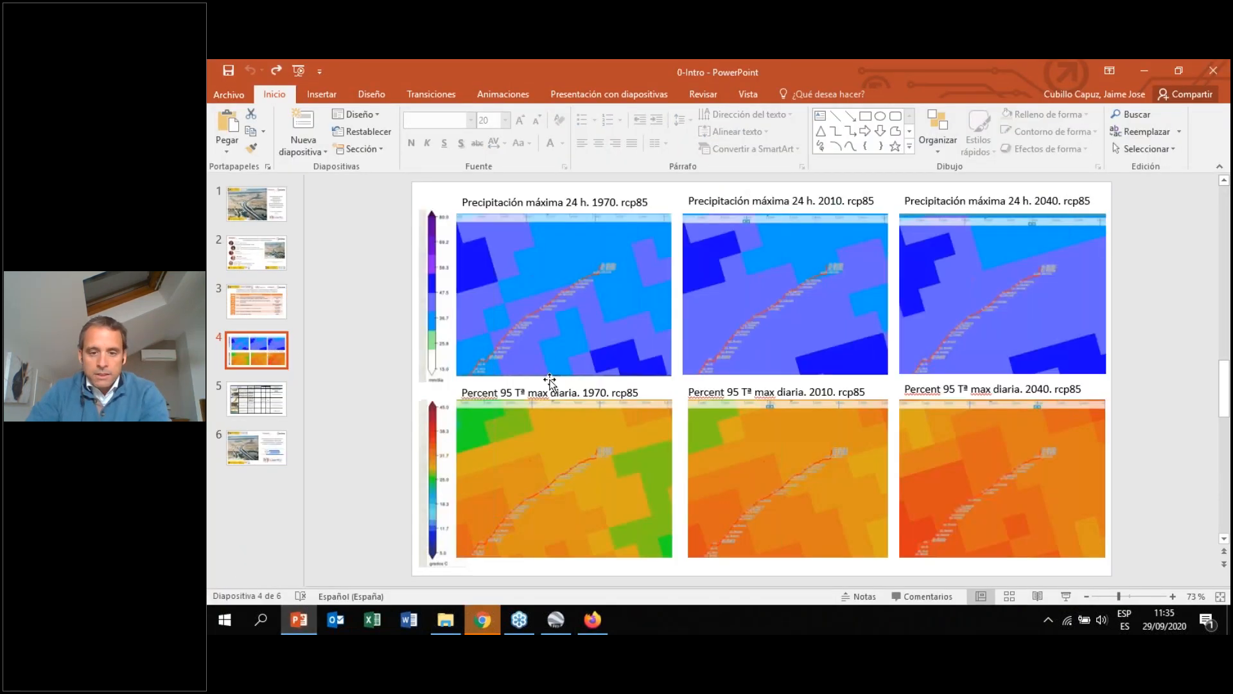
{"action": "left_click", "coordinate": [978, 597]}
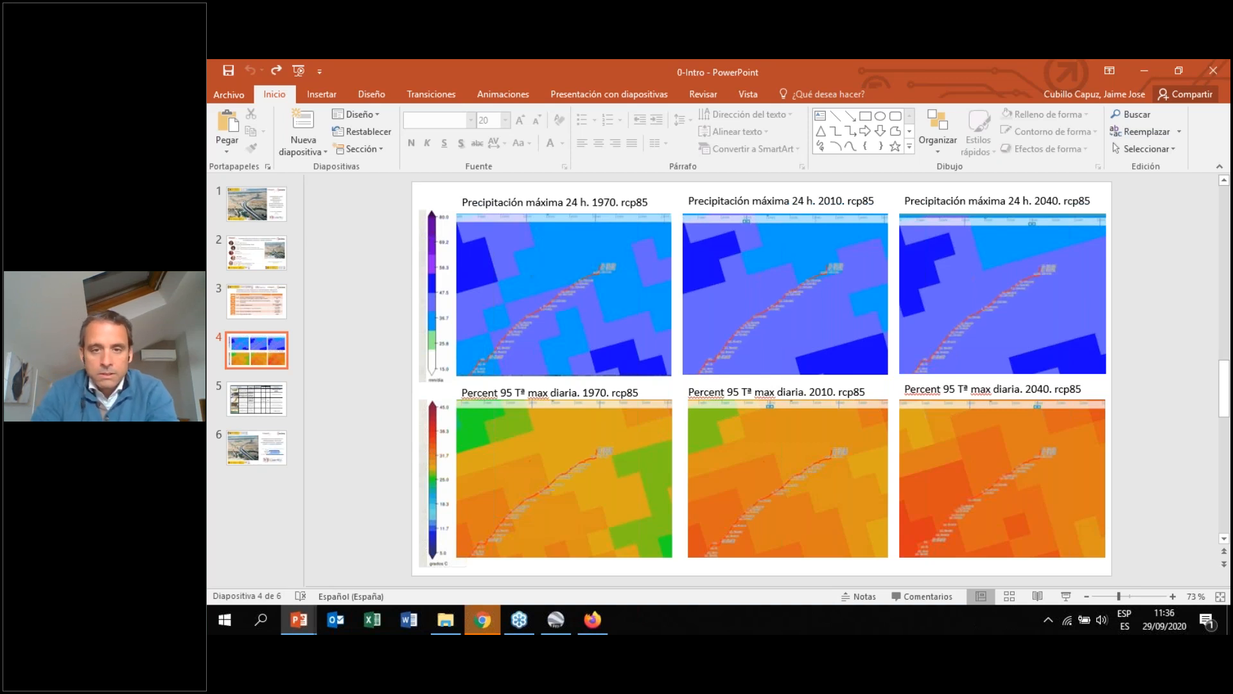
{"action": "key", "text": "F5"}
{"action": "key", "text": "Right"}
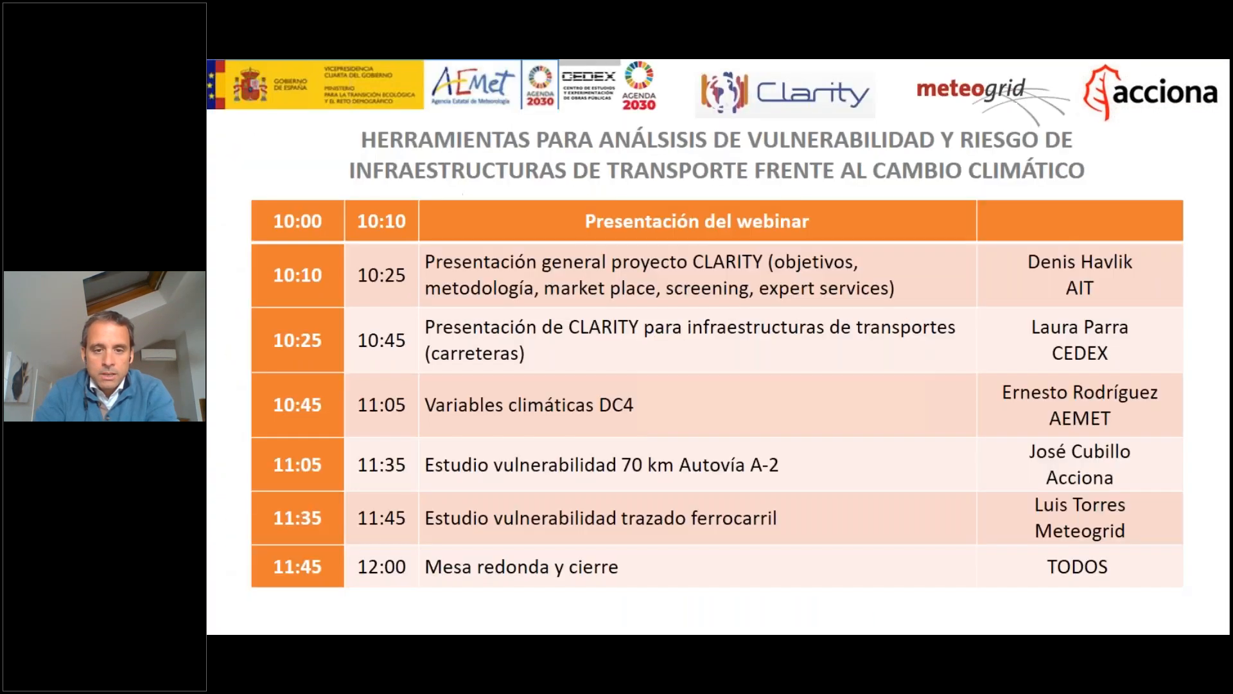
{"action": "key", "text": "Right"}
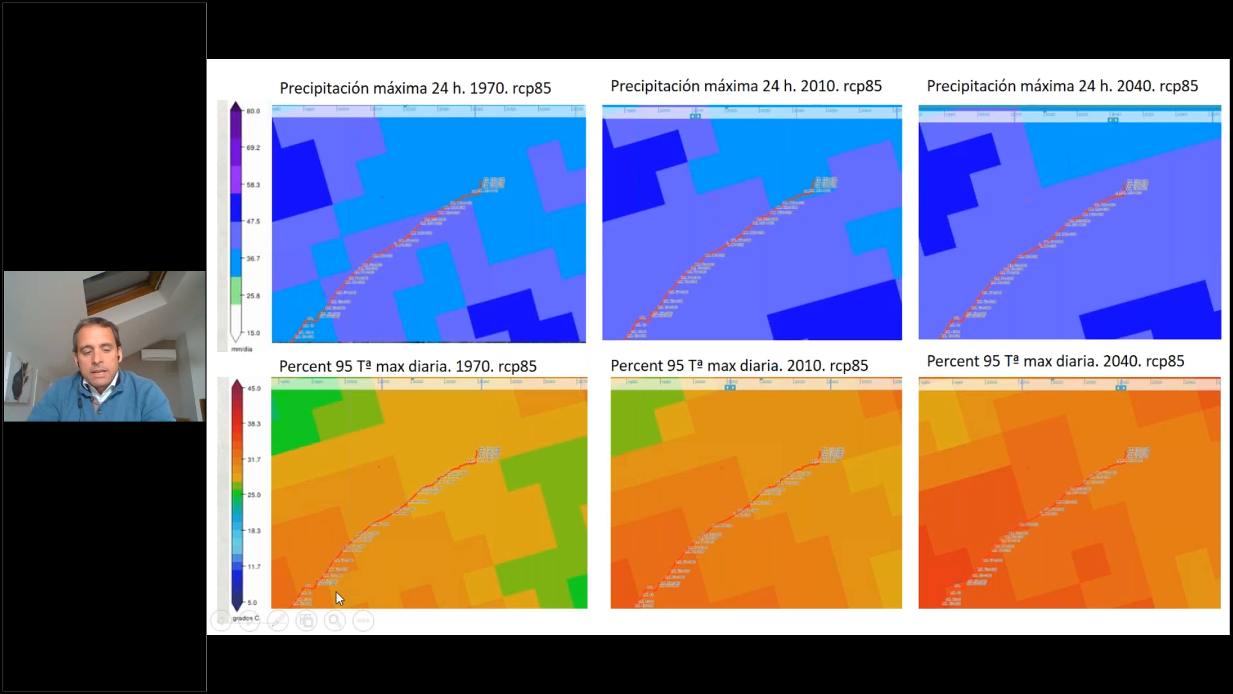
{"action": "key", "text": "Escape"}
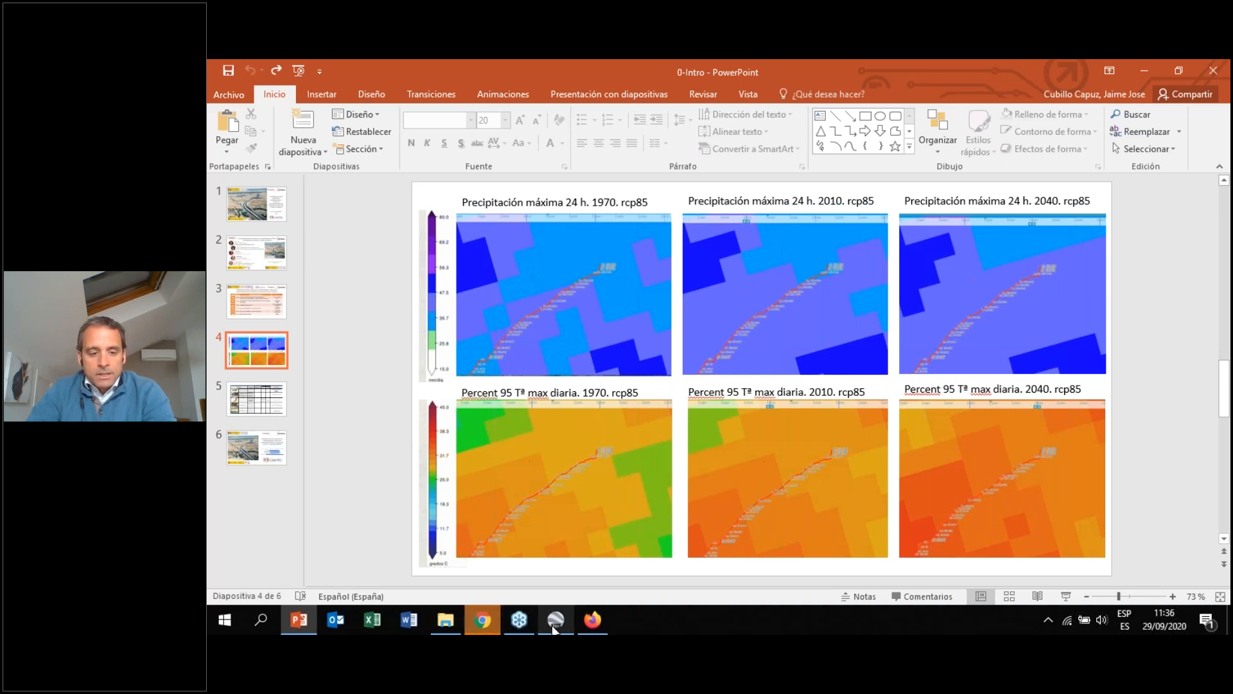
Return to the browser showing the CLARITY hazard map
{"action": "mouse_move", "coordinate": [557, 628]}
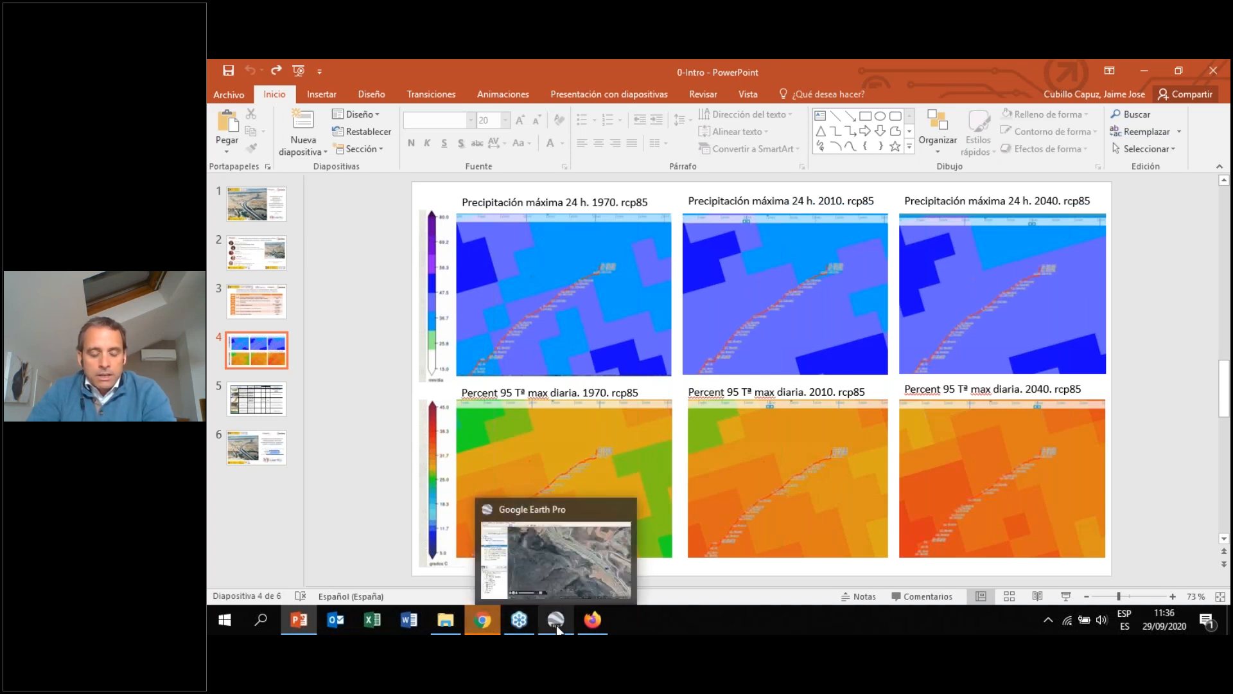
{"action": "left_click", "coordinate": [590, 623]}
{"action": "scroll", "coordinate": [215, 369], "scroll_direction": "up", "scroll_amount": 5}
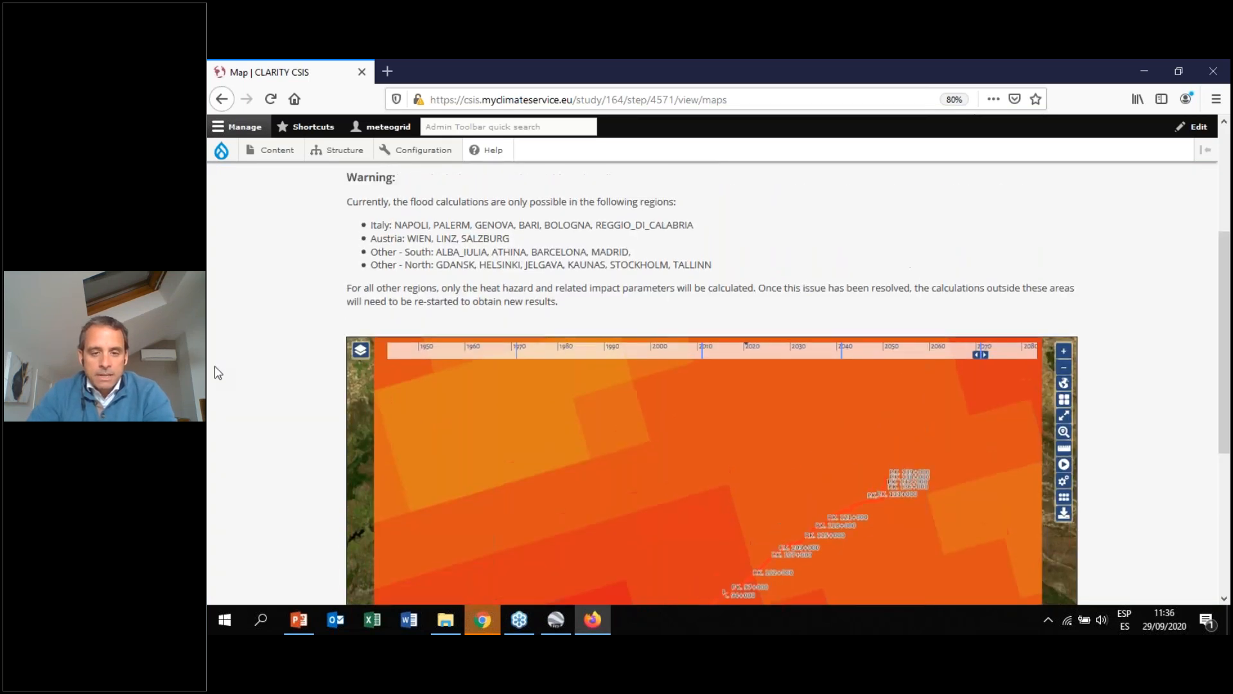
Open the hazard Table view, enlarge the page, and select the variable Percentil 95 de la temperatura máxima diaria - rcp85 (ºC)
{"action": "scroll", "coordinate": [214, 370], "scroll_direction": "up", "scroll_amount": 2}
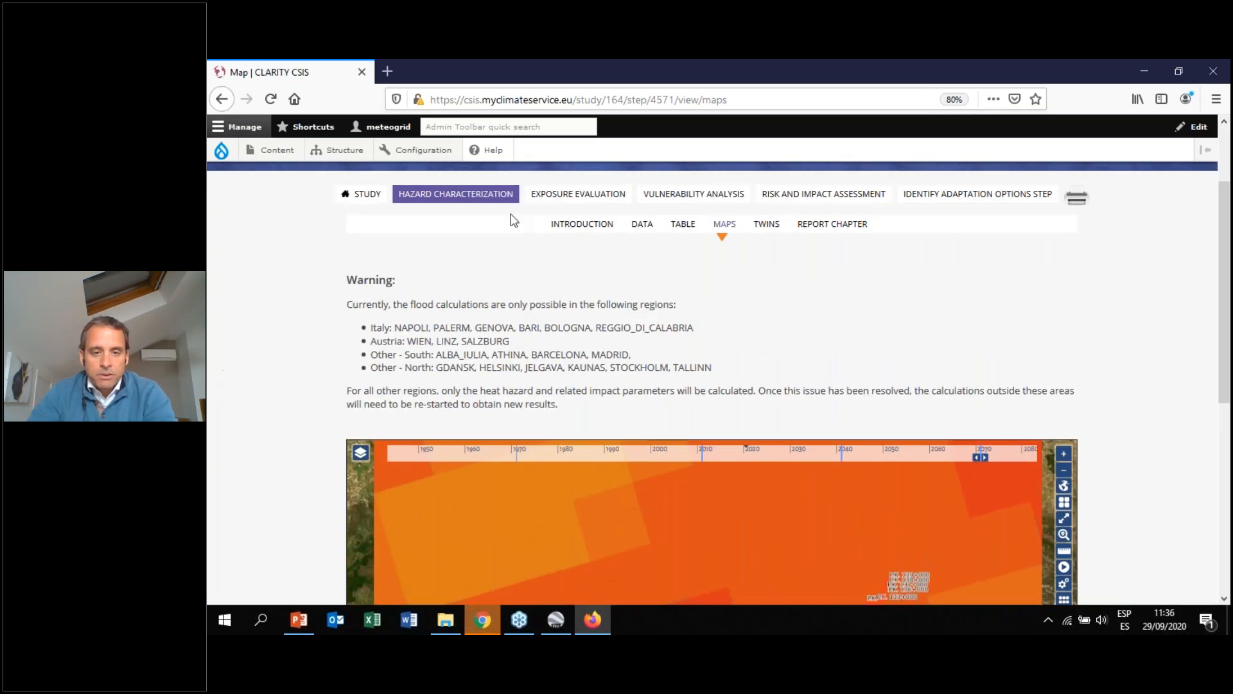
{"action": "left_click", "coordinate": [689, 230]}
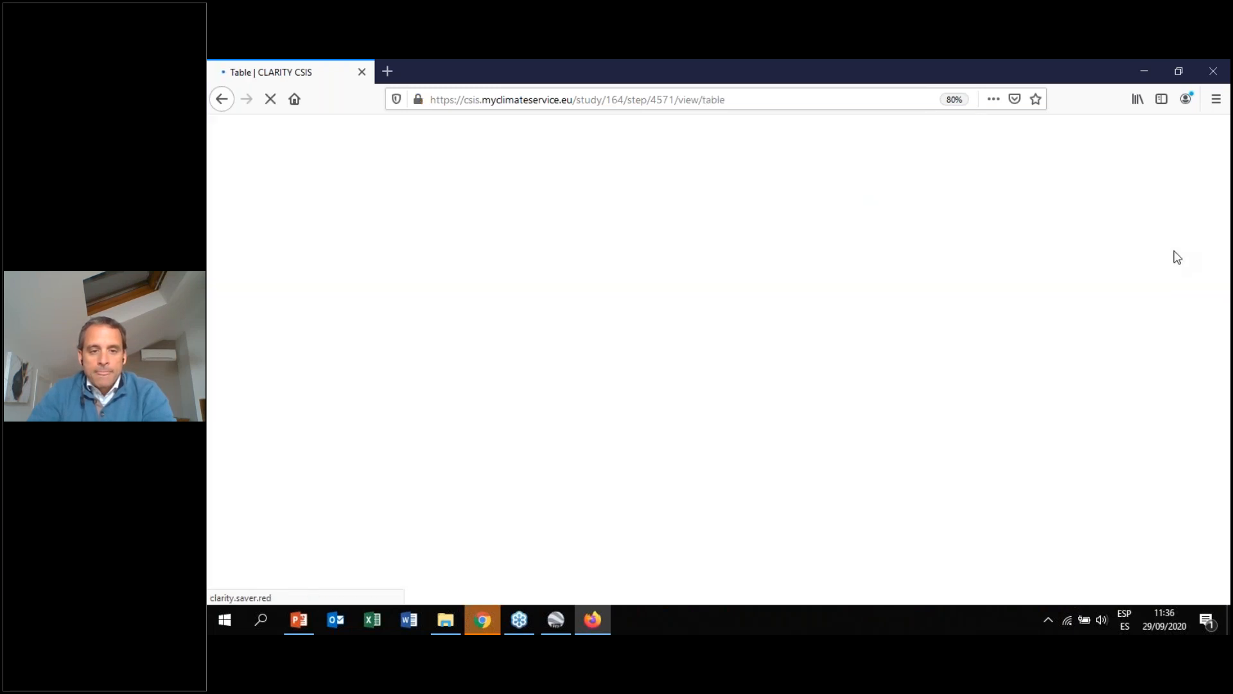
{"action": "scroll", "coordinate": [1143, 289], "scroll_direction": "down", "scroll_amount": 3}
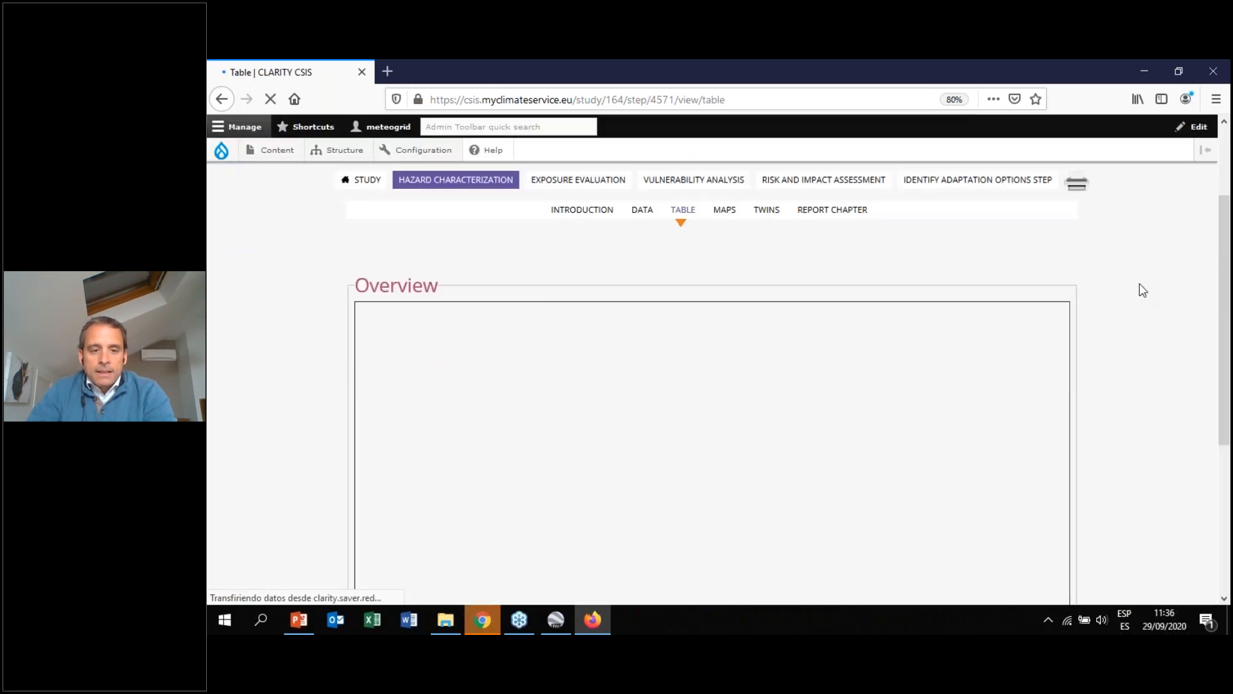
{"action": "left_click_drag", "start_coordinate": [1229, 319], "coordinate": [1225, 336]}
{"action": "key", "text": "ctrl+plus"}
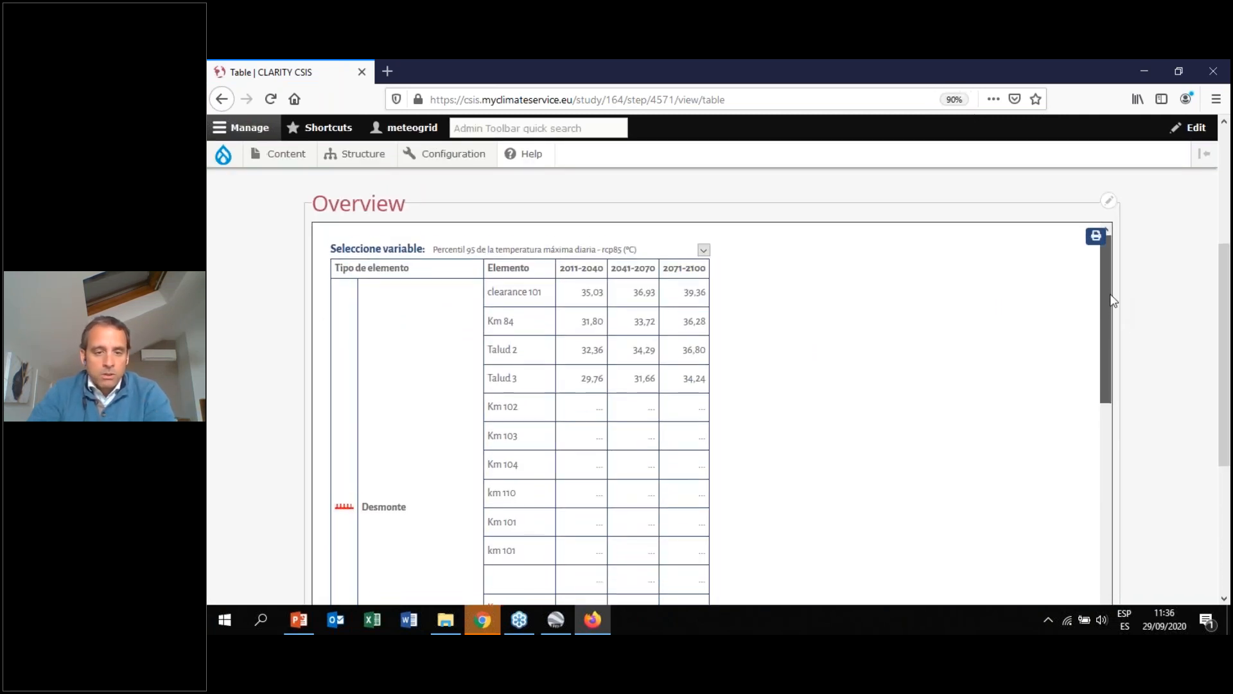
{"action": "left_click", "coordinate": [705, 250]}
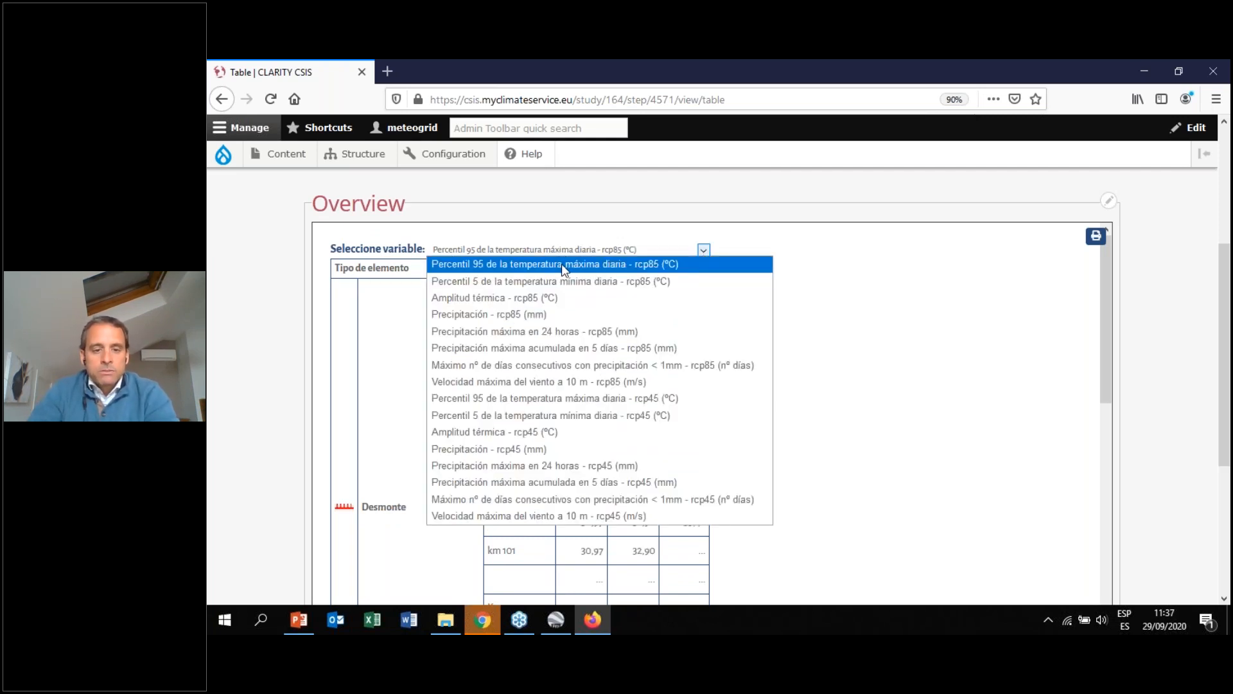
{"action": "left_click", "coordinate": [582, 264]}
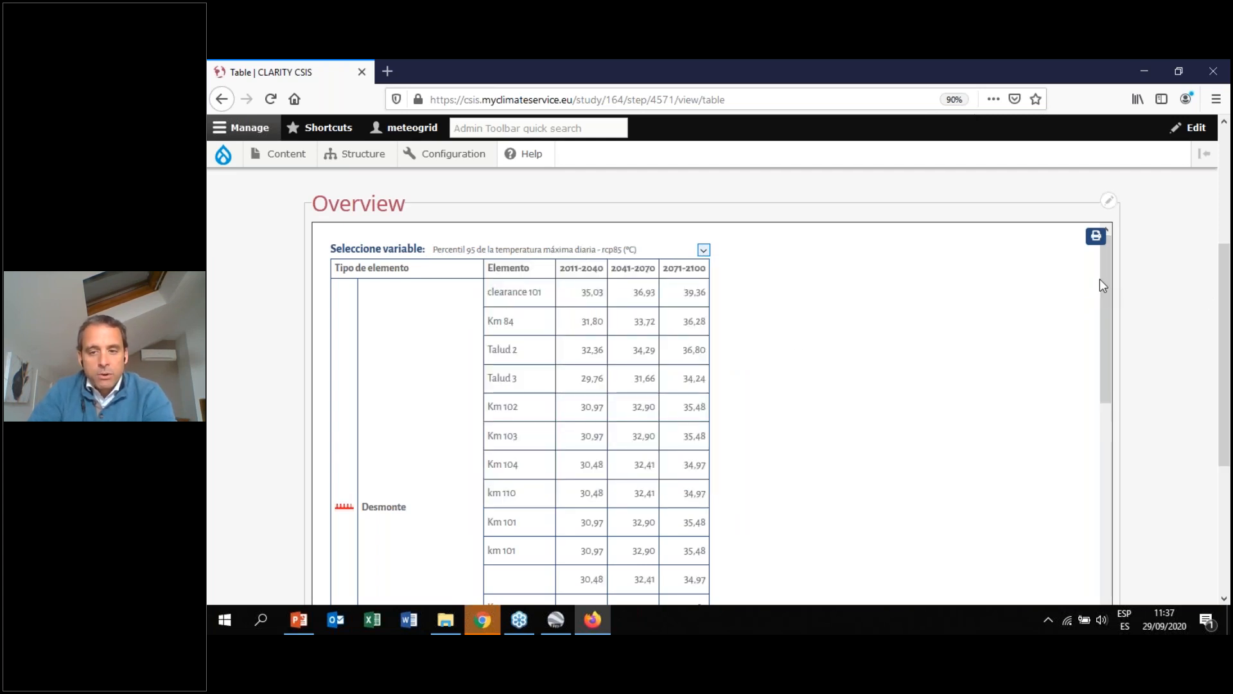
Highlight the 2011-2040, 2041-2070 and 2071-2100 period headings of the element table
{"action": "scroll", "coordinate": [1227, 297], "scroll_direction": "down", "scroll_amount": 1}
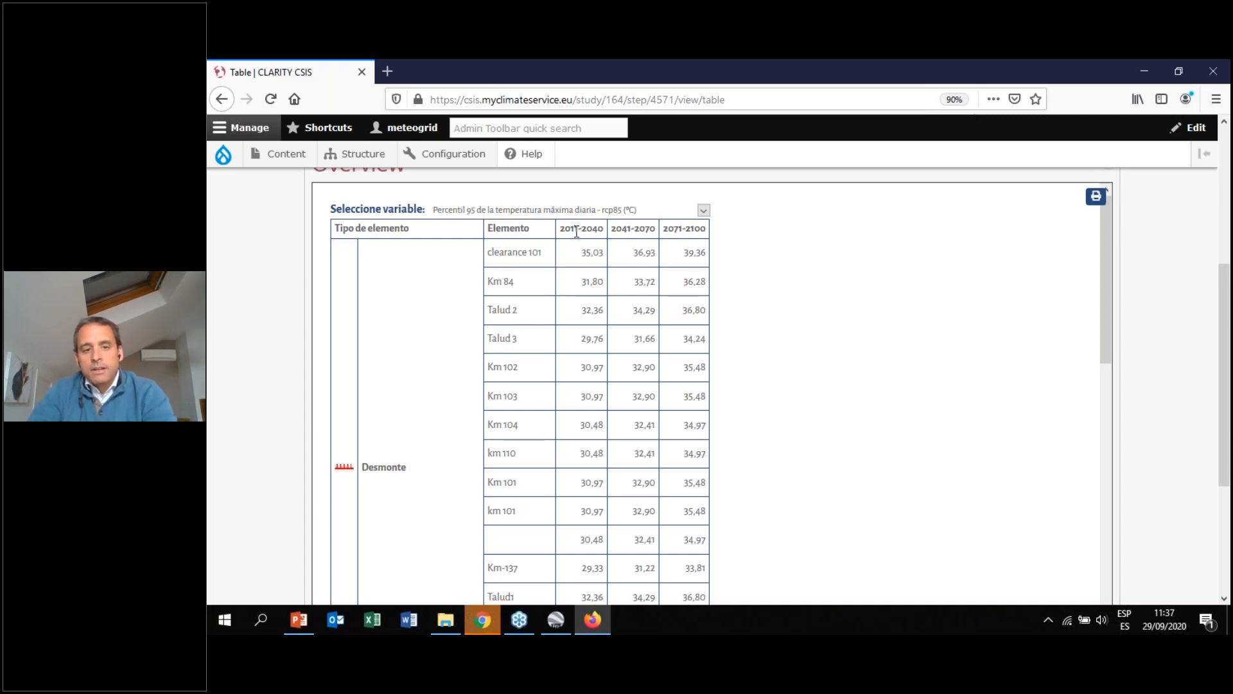
{"action": "left_click_drag", "start_coordinate": [602, 228], "coordinate": [570, 231]}
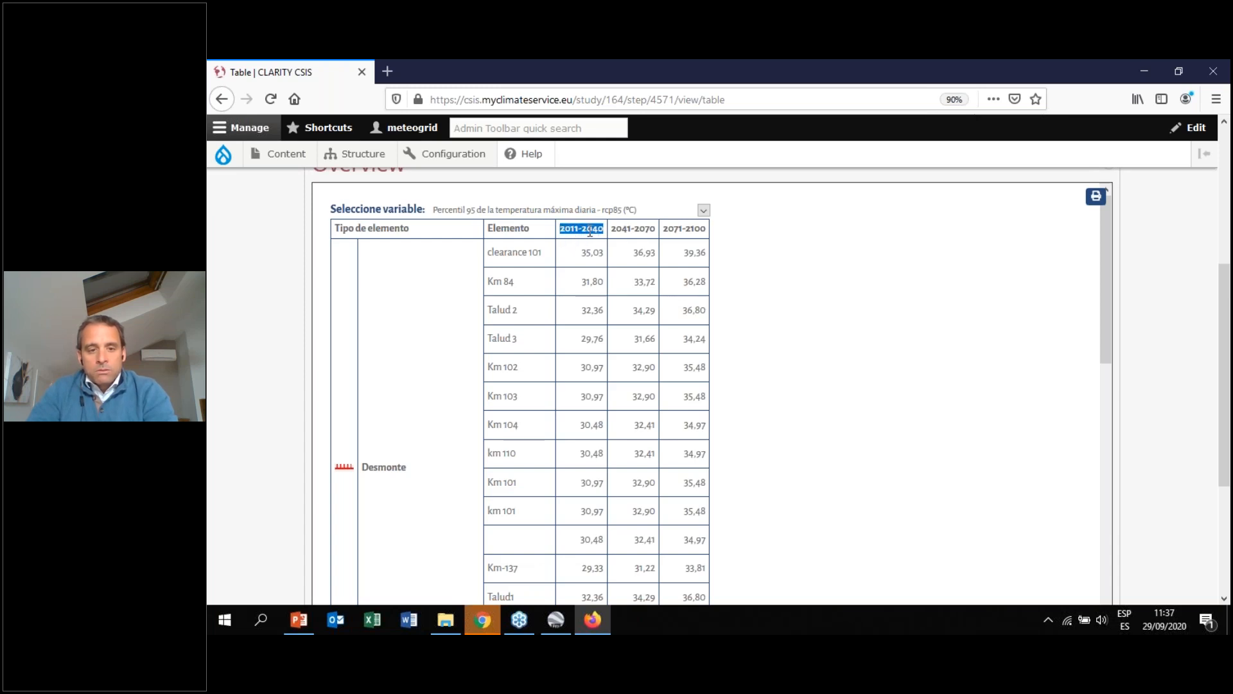
{"action": "left_click", "coordinate": [650, 229]}
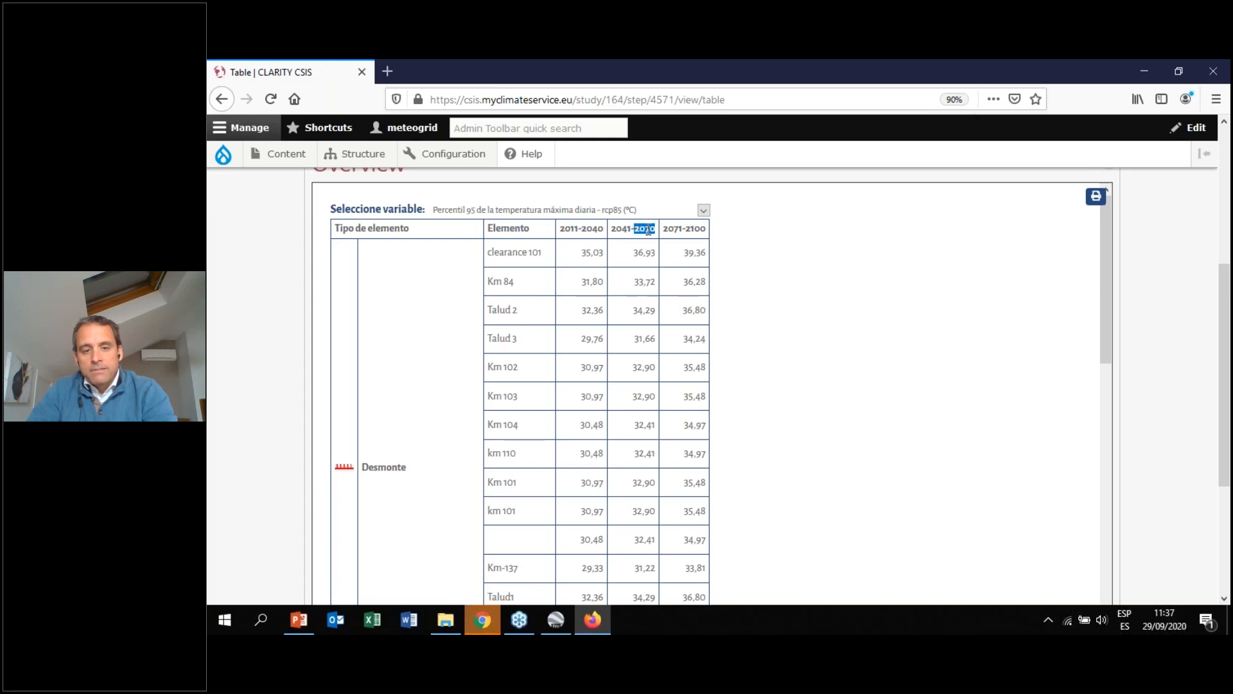
{"action": "left_click_drag", "start_coordinate": [707, 228], "coordinate": [674, 231]}
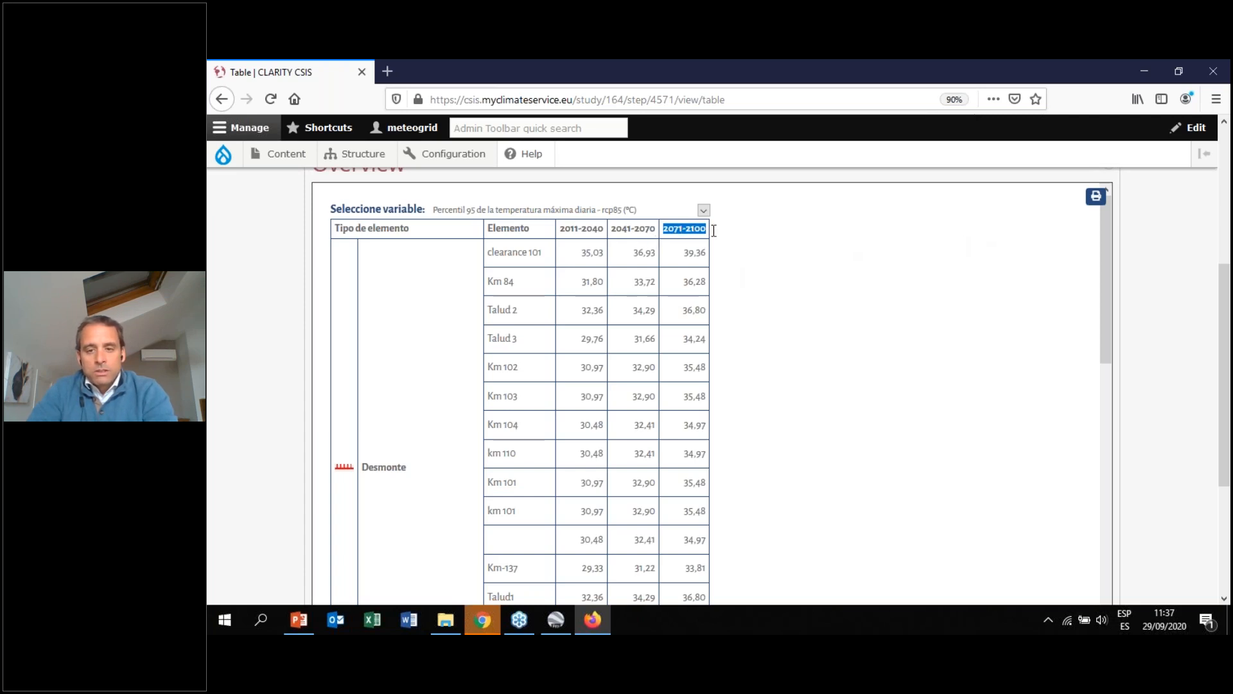
Return to the Maps view of the hazard characterization step
{"action": "left_click_drag", "start_coordinate": [1101, 236], "coordinate": [1105, 329]}
{"action": "left_click_drag", "start_coordinate": [1228, 340], "coordinate": [1229, 222]}
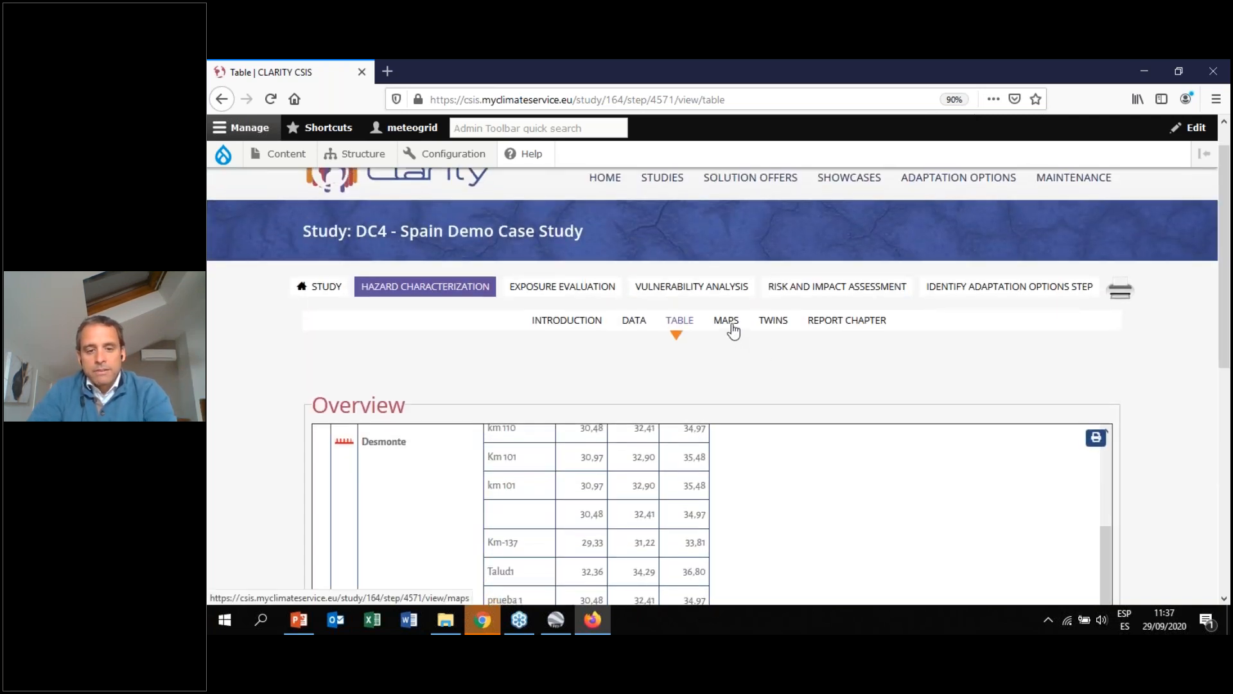
{"action": "left_click", "coordinate": [733, 328]}
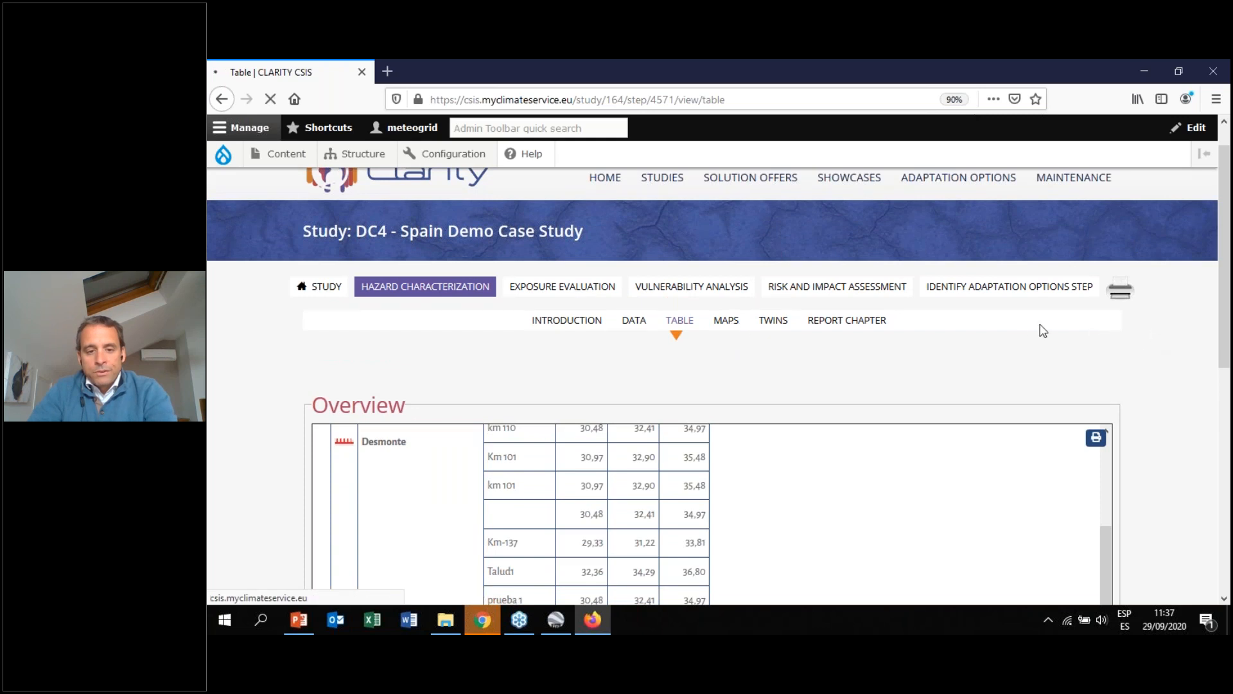
{"action": "left_click_drag", "start_coordinate": [1227, 208], "coordinate": [1227, 388]}
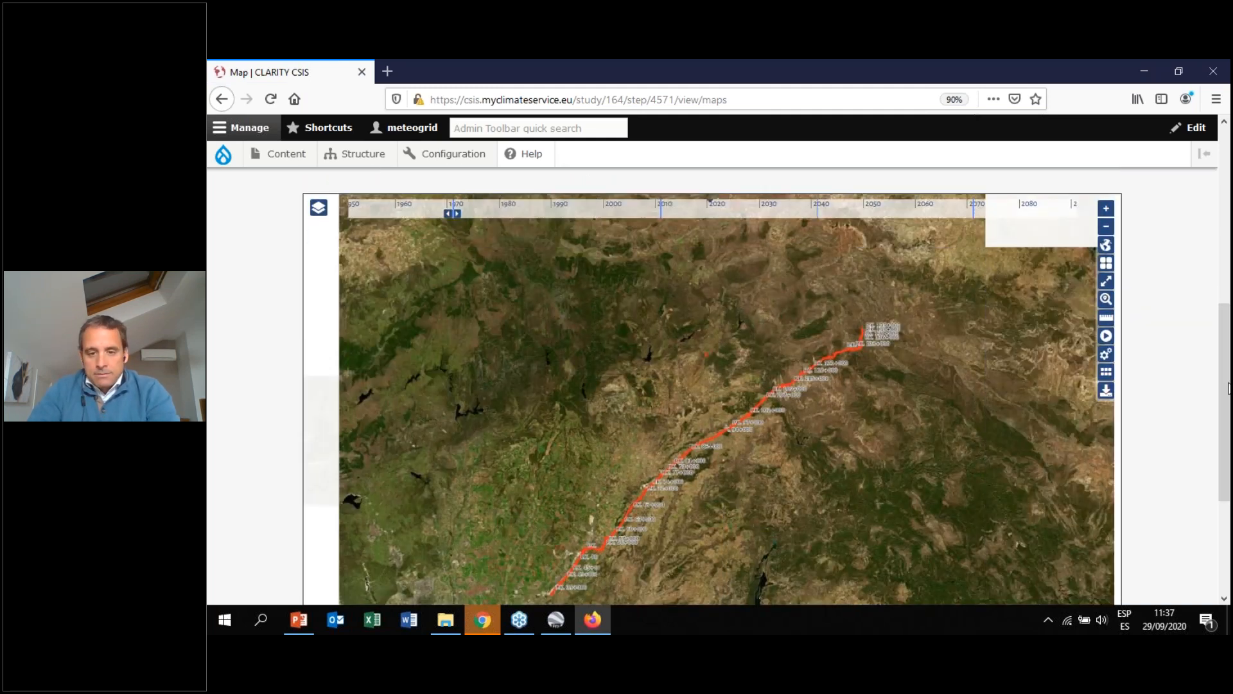
Enable the map layer Precipitación máxima en 24 horas - rcp85 (mm) and zoom in on the road route
{"action": "left_click", "coordinate": [320, 215]}
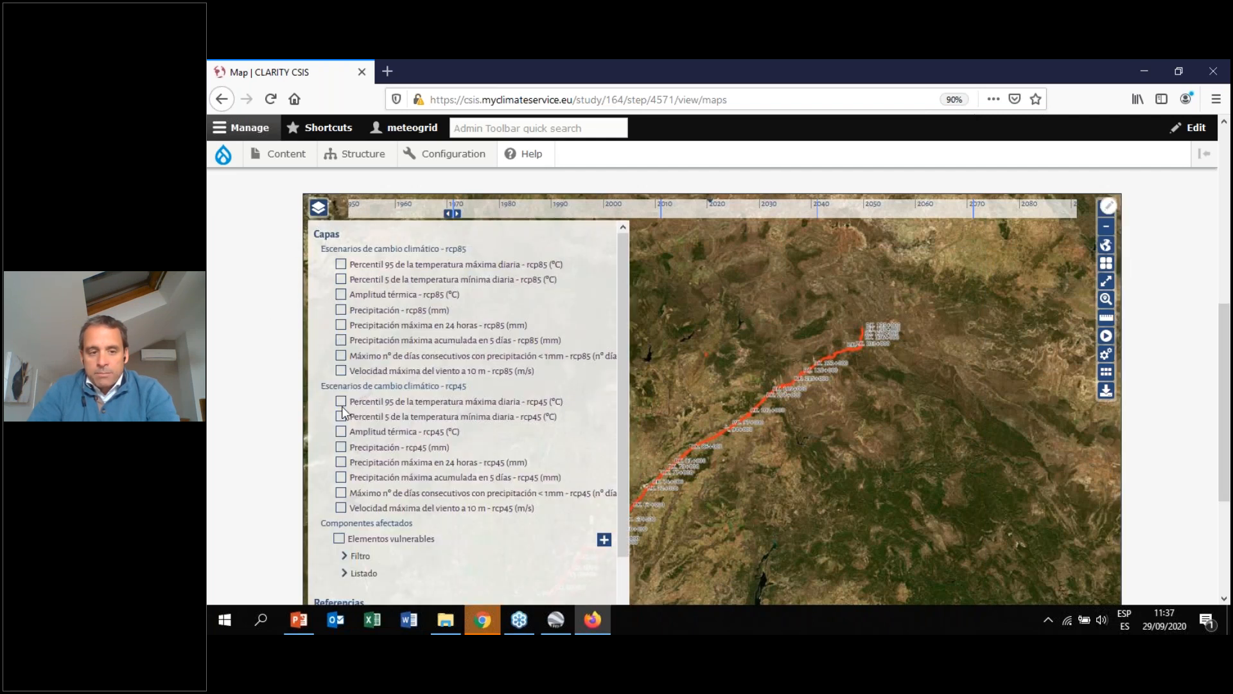
{"action": "left_click", "coordinate": [341, 325]}
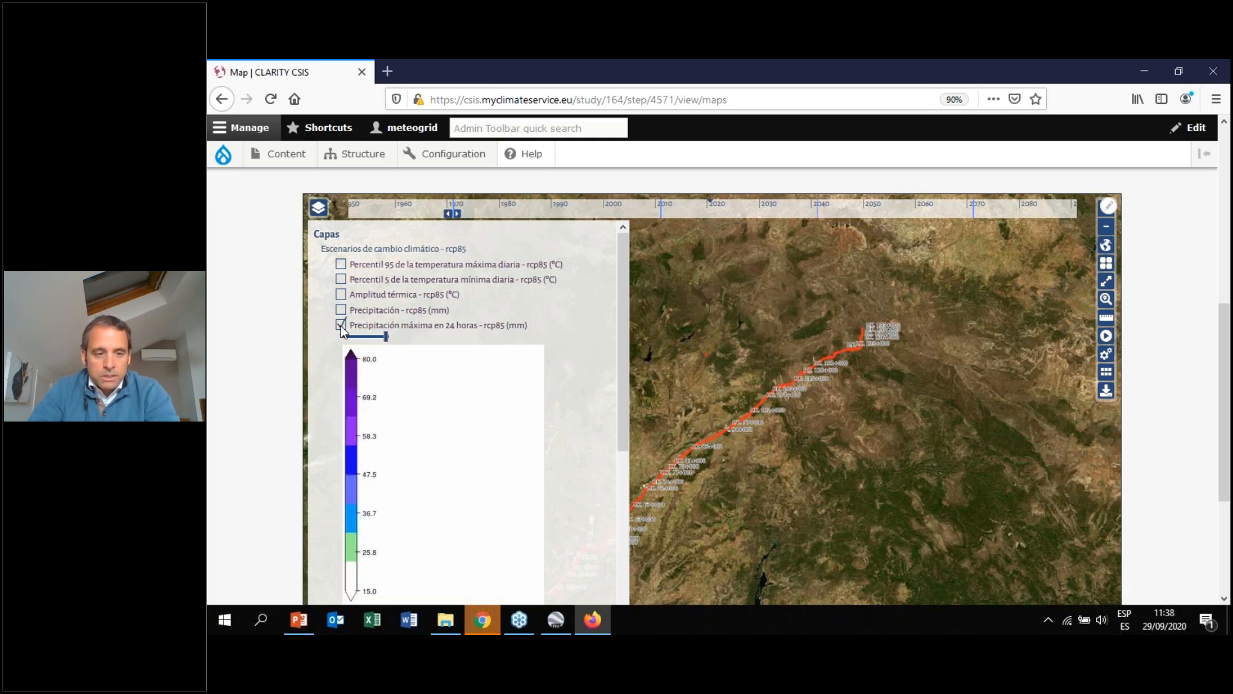
{"action": "scroll", "coordinate": [273, 383], "scroll_direction": "down", "scroll_amount": 2}
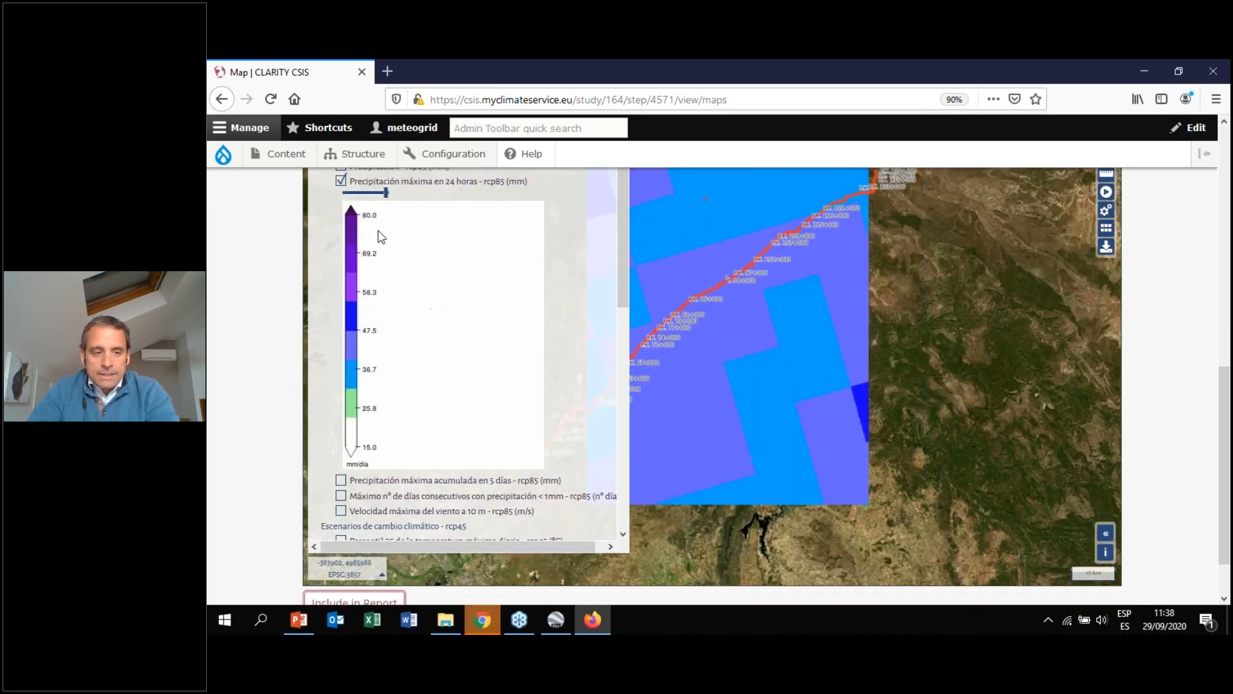
{"action": "scroll", "coordinate": [218, 238], "scroll_direction": "down", "scroll_amount": 1}
{"action": "scroll", "coordinate": [230, 245], "scroll_direction": "up", "scroll_amount": 3}
{"action": "scroll", "coordinate": [229, 245], "scroll_direction": "up", "scroll_amount": 1}
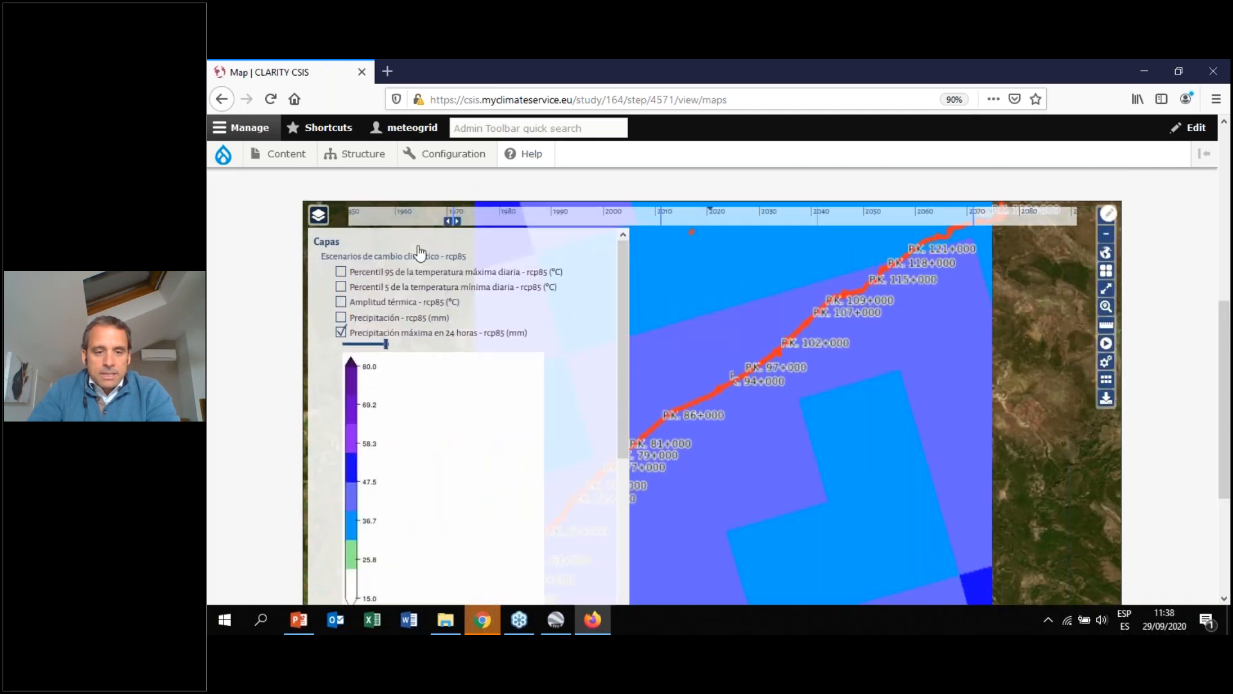
{"action": "scroll", "coordinate": [964, 347], "scroll_direction": "down", "scroll_amount": 1}
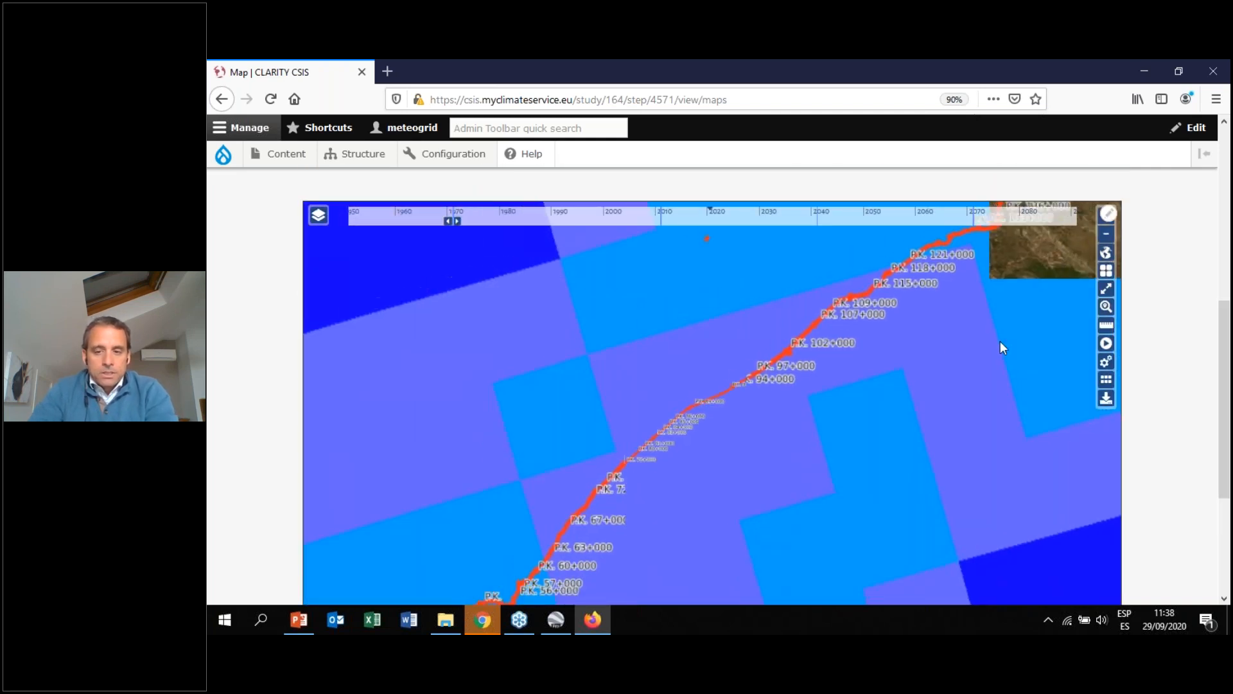
{"action": "scroll", "coordinate": [1227, 365], "scroll_direction": "down", "scroll_amount": 1}
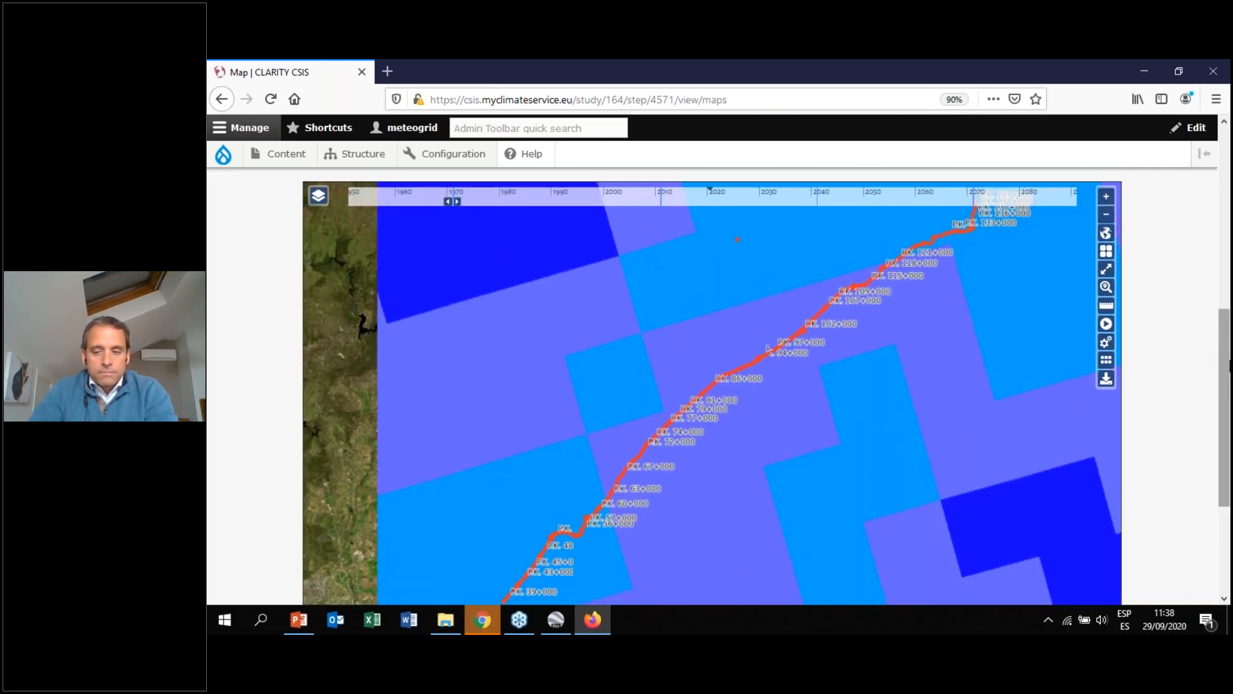
{"action": "scroll", "coordinate": [1229, 357], "scroll_direction": "down", "scroll_amount": 1}
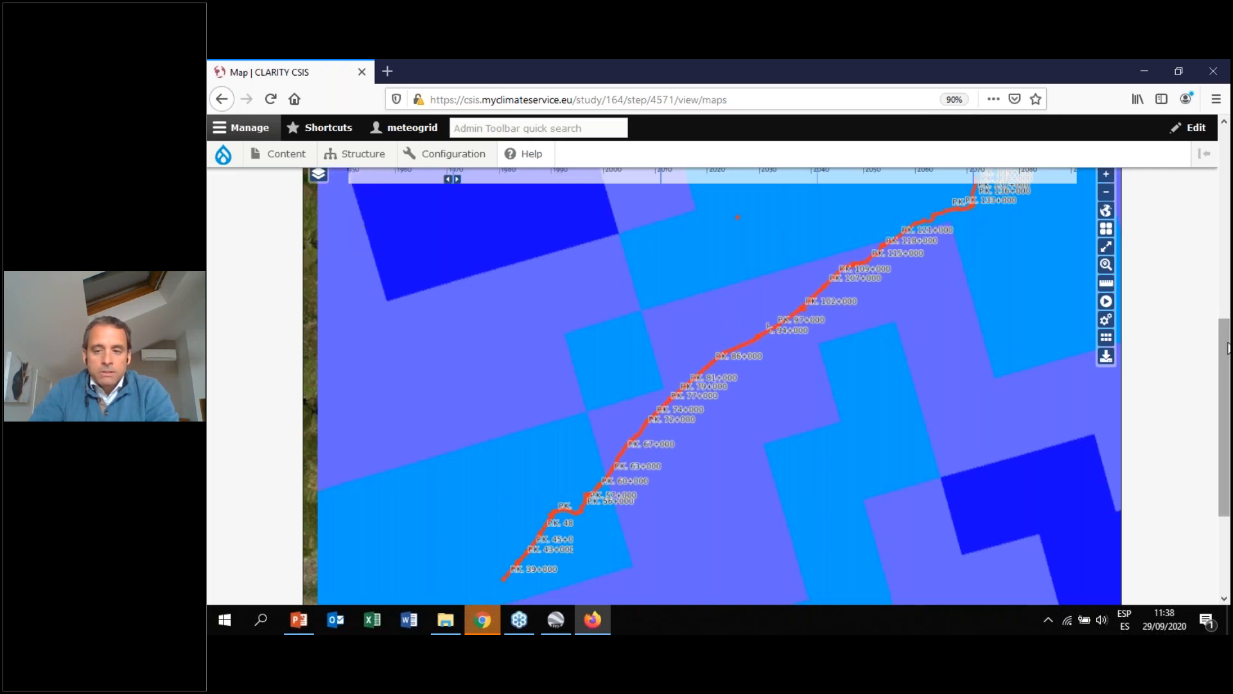
Advance the precipitation map timeline to 2040 and then to 2070
{"action": "scroll", "coordinate": [1227, 329], "scroll_direction": "up", "scroll_amount": 2}
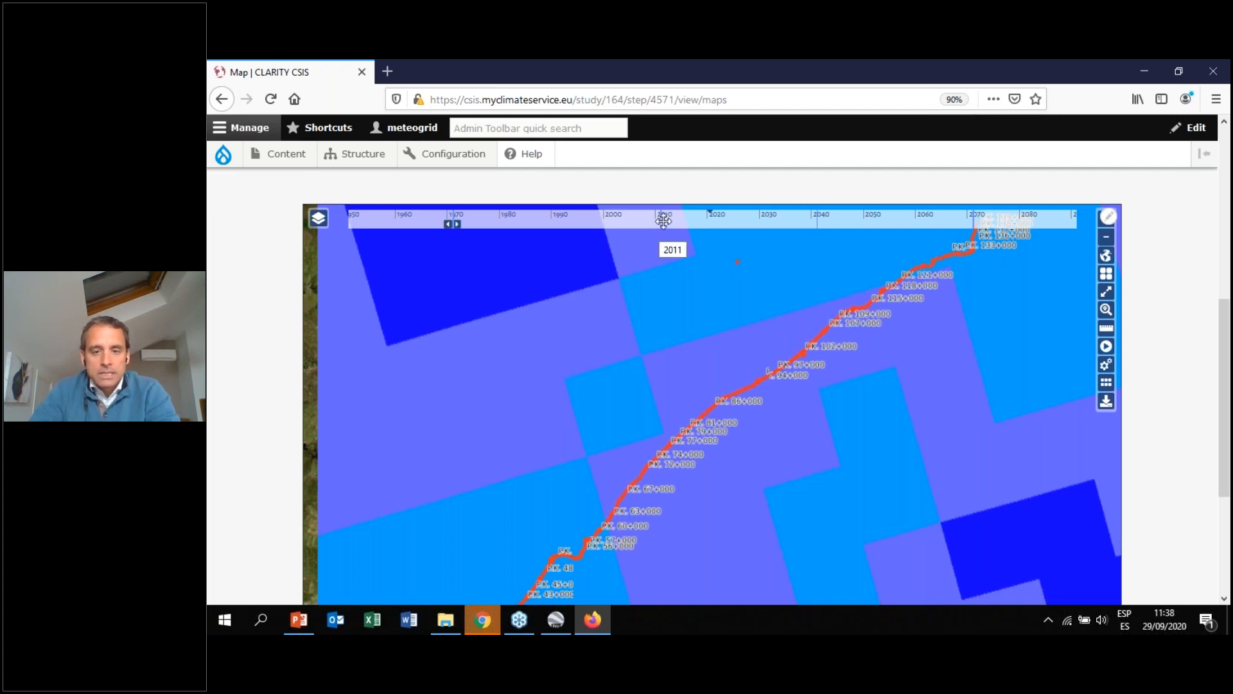
{"action": "left_click", "coordinate": [818, 221]}
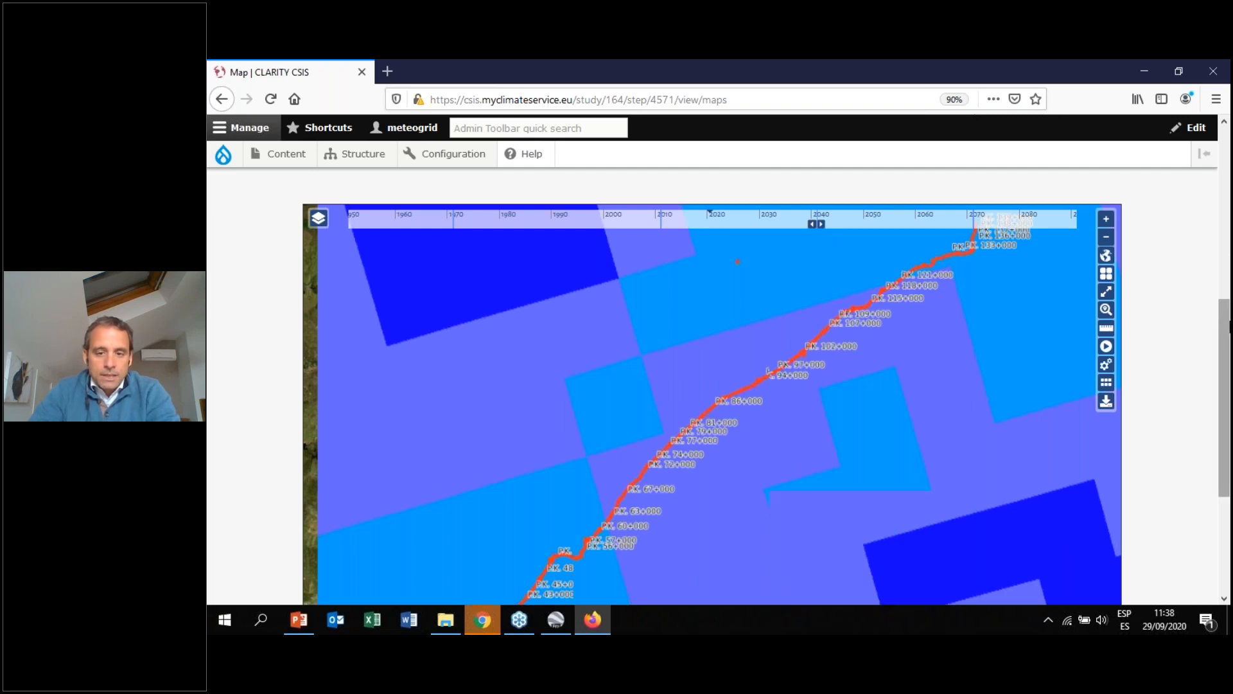
{"action": "left_click_drag", "start_coordinate": [1228, 328], "coordinate": [1229, 350]}
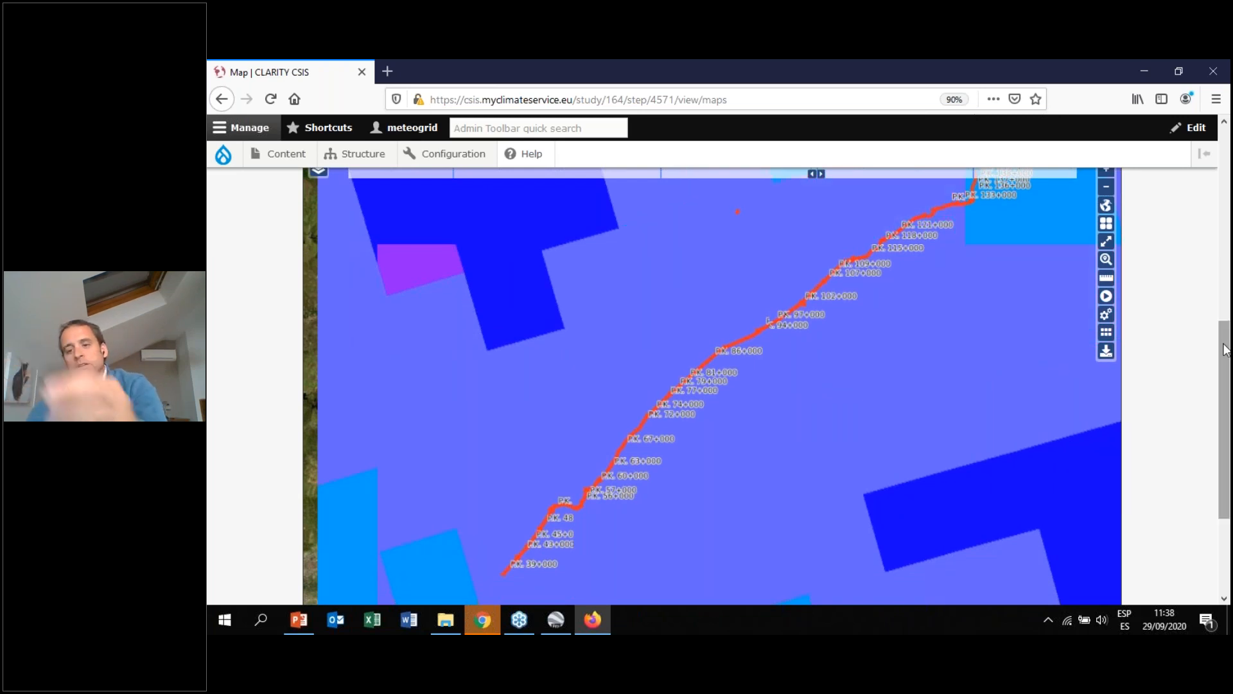
{"action": "scroll", "coordinate": [1225, 350], "scroll_direction": "up", "scroll_amount": 2}
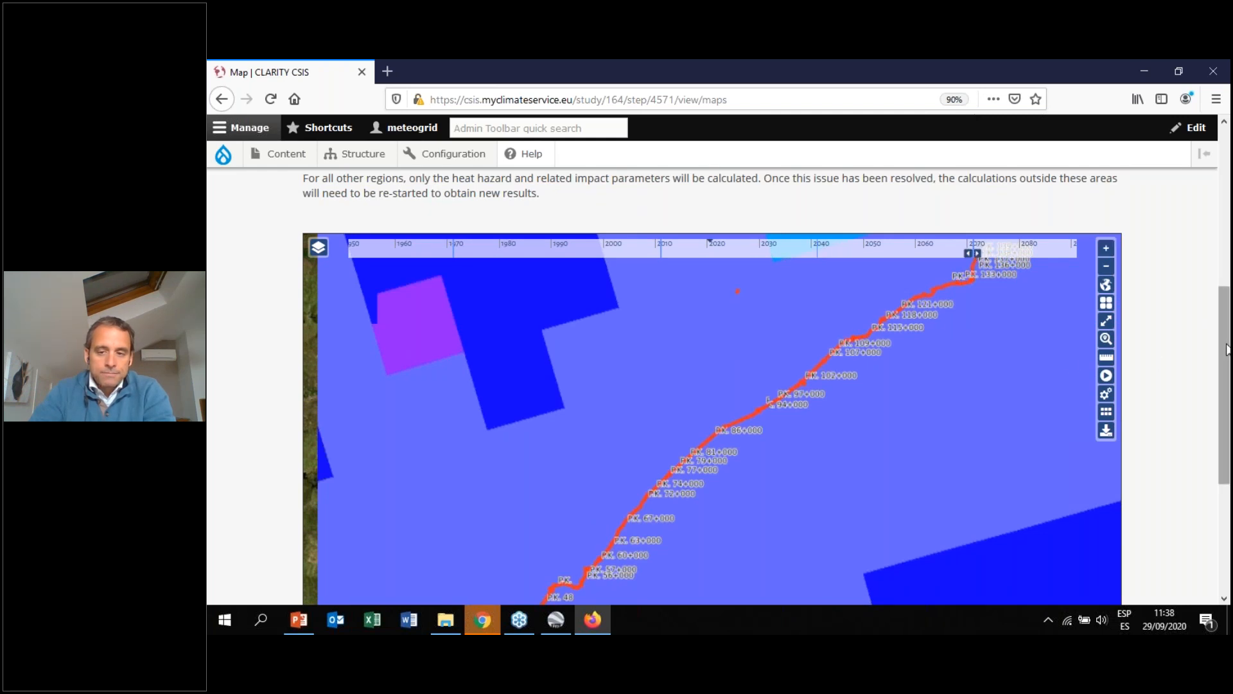
{"action": "scroll", "coordinate": [1225, 347], "scroll_direction": "down", "scroll_amount": 1}
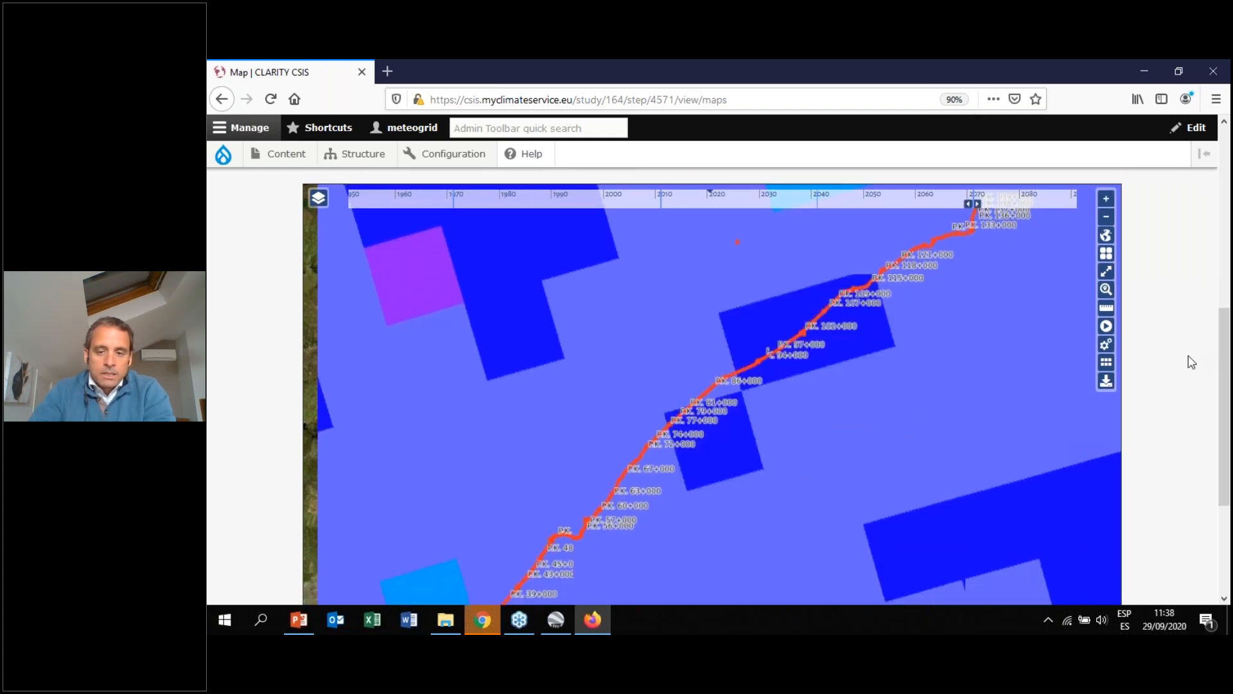
Go back to the Table view at normal zoom and select the variable Precipitación máxima en 24 horas - rcp85 (mm)
{"action": "key", "text": "ctrl+minus"}
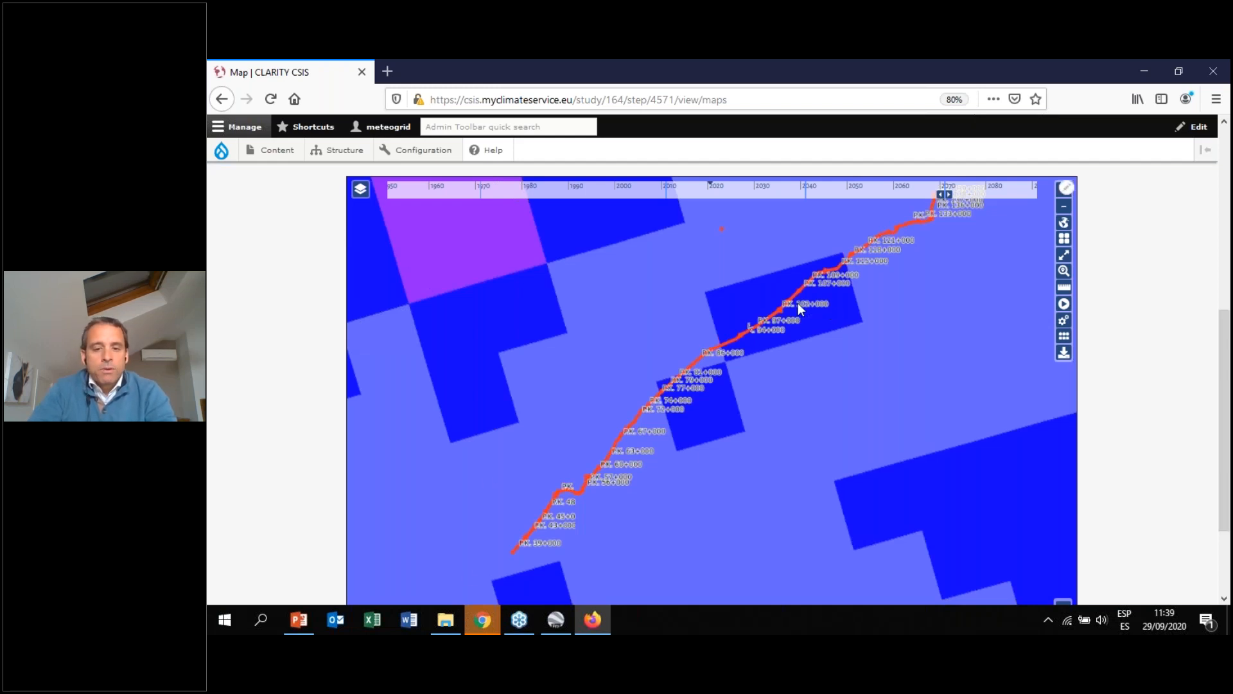
{"action": "scroll", "coordinate": [1227, 453], "scroll_direction": "up", "scroll_amount": 3}
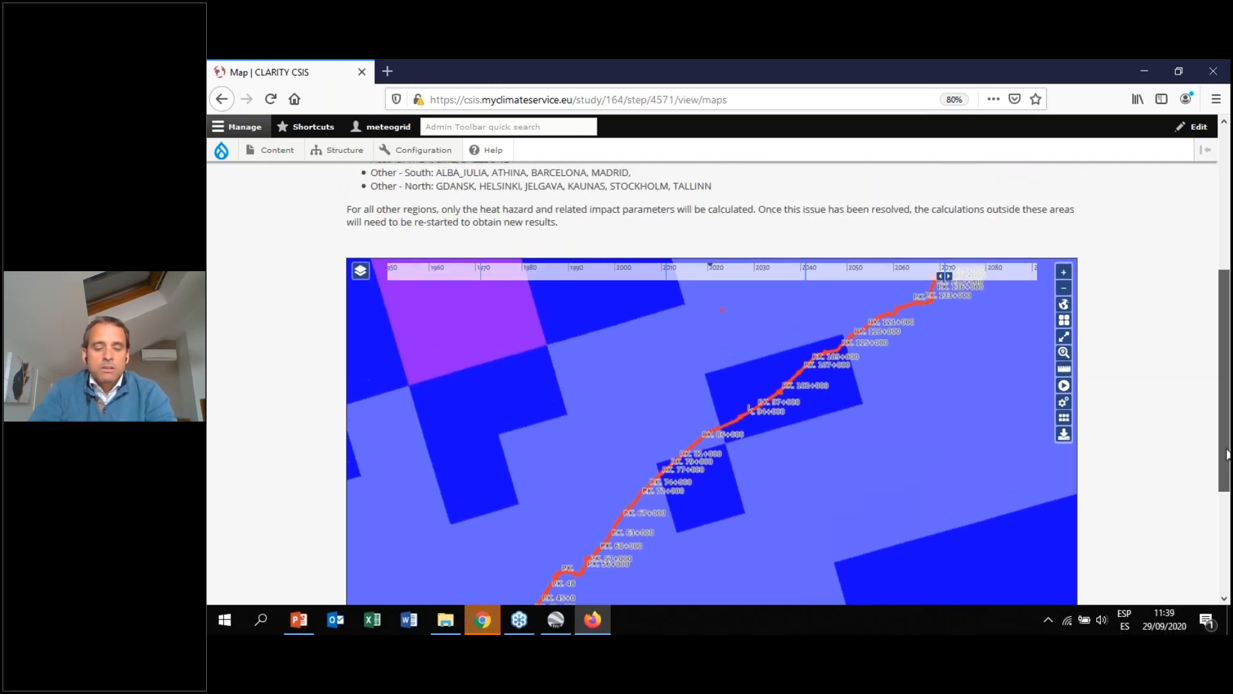
{"action": "scroll", "coordinate": [1227, 453], "scroll_direction": "down", "scroll_amount": 3}
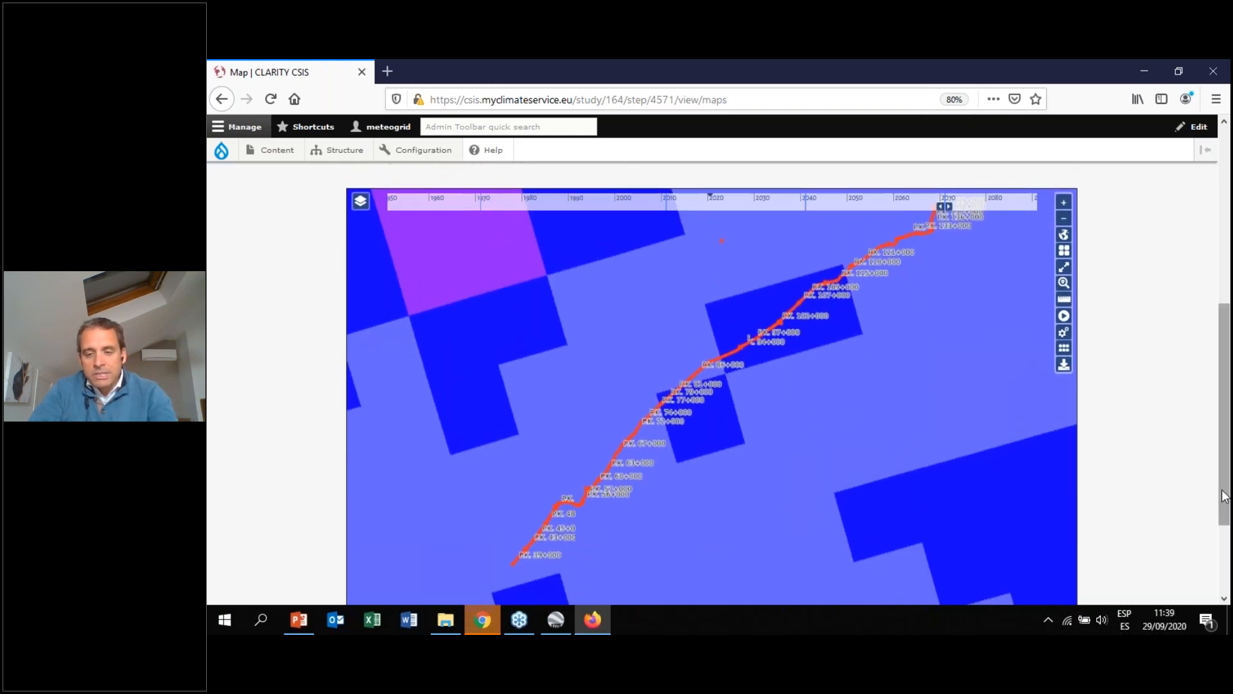
{"action": "scroll", "coordinate": [315, 388], "scroll_direction": "up", "scroll_amount": 8}
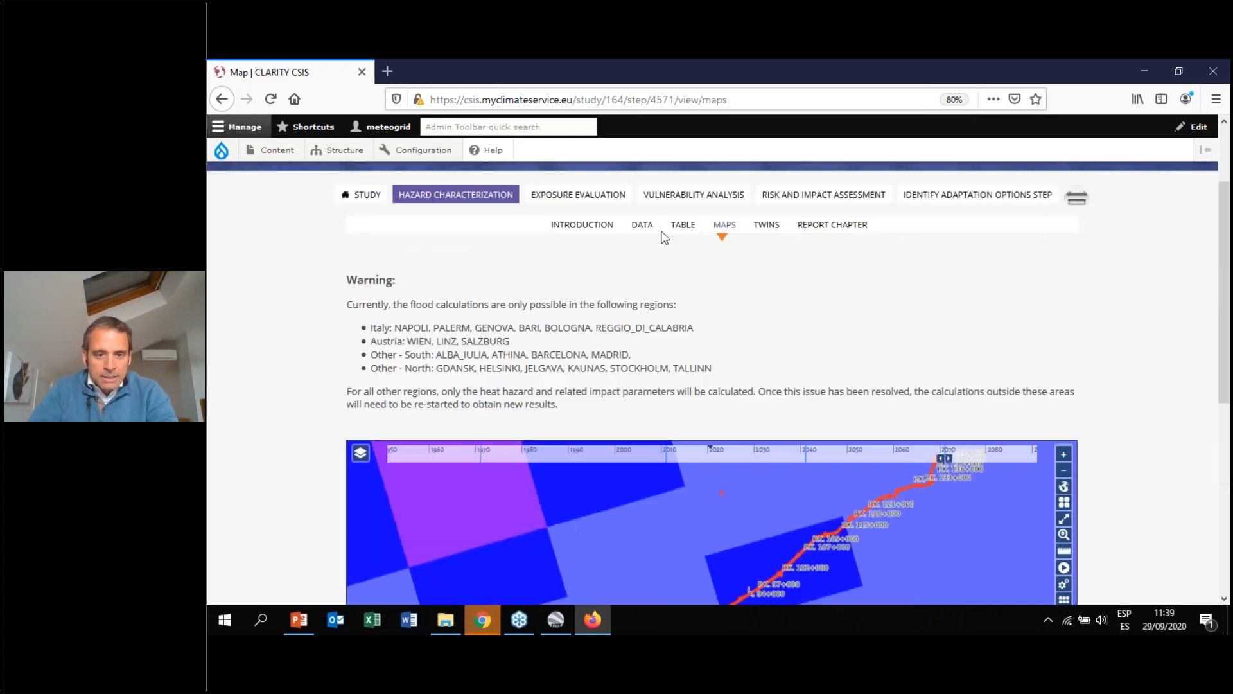
{"action": "left_click", "coordinate": [683, 226]}
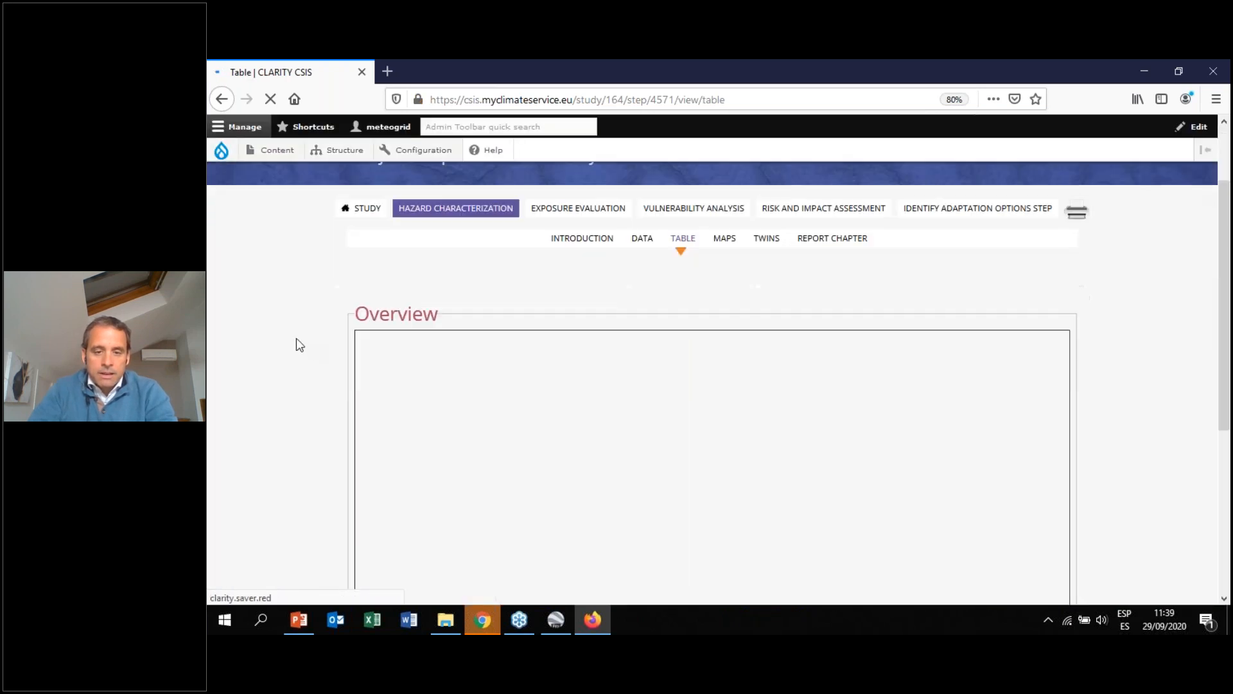
{"action": "scroll", "coordinate": [296, 338], "scroll_direction": "down", "scroll_amount": 3}
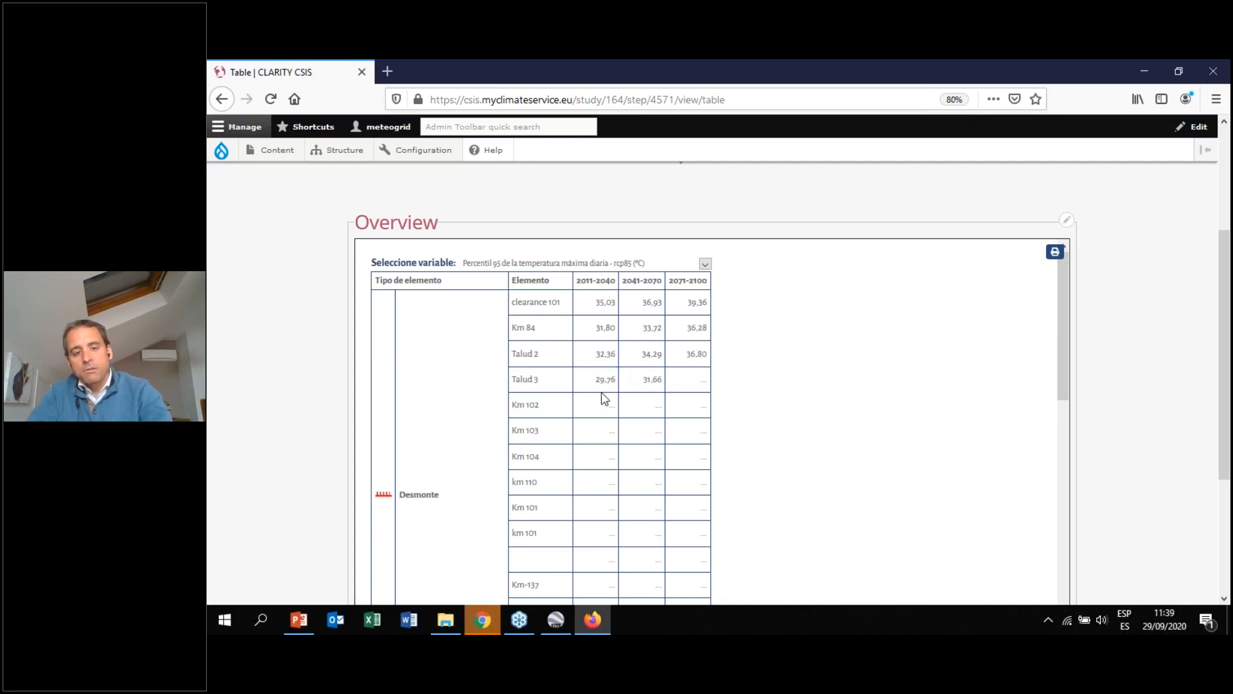
{"action": "key", "text": "ctrl+0"}
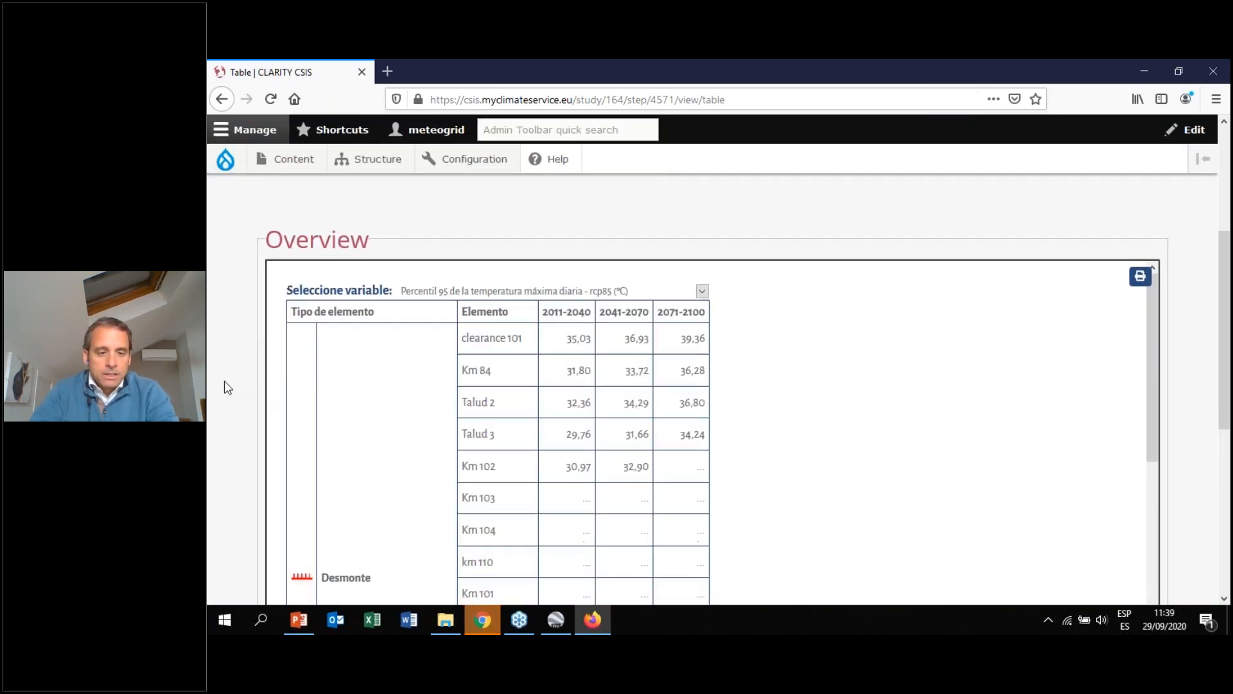
{"action": "scroll", "coordinate": [226, 387], "scroll_direction": "down", "scroll_amount": 2}
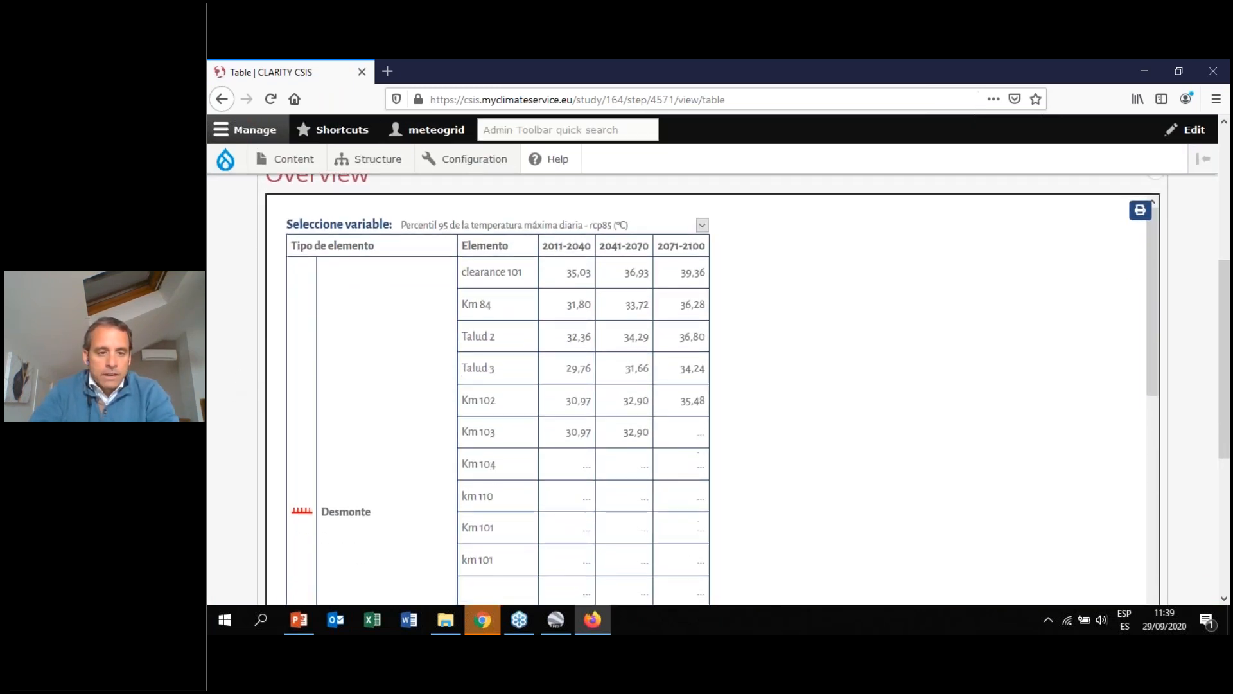
{"action": "left_click", "coordinate": [702, 226]}
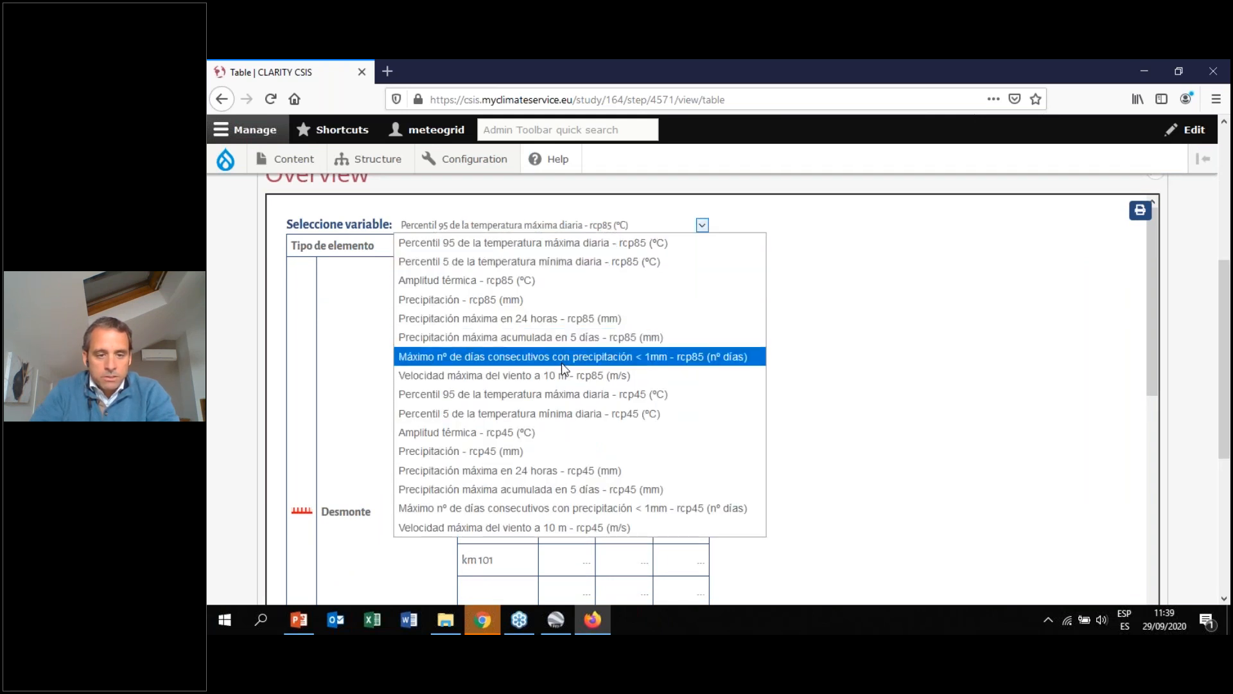
{"action": "left_click", "coordinate": [580, 319]}
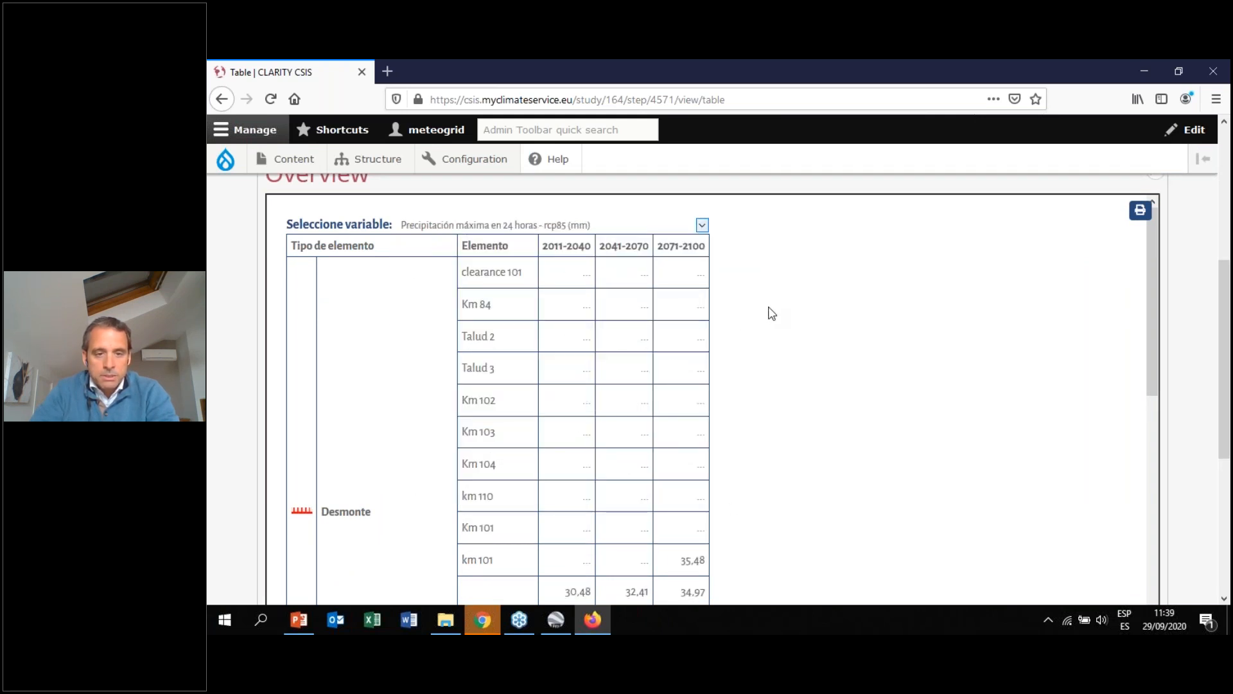
Scroll through the precipitation table and highlight the 2011-2100 values of the drainage-work rows ODT 3 and ODT pk140
{"action": "left_click_drag", "start_coordinate": [1227, 294], "coordinate": [1225, 313]}
{"action": "left_click_drag", "start_coordinate": [1156, 268], "coordinate": [1165, 541]}
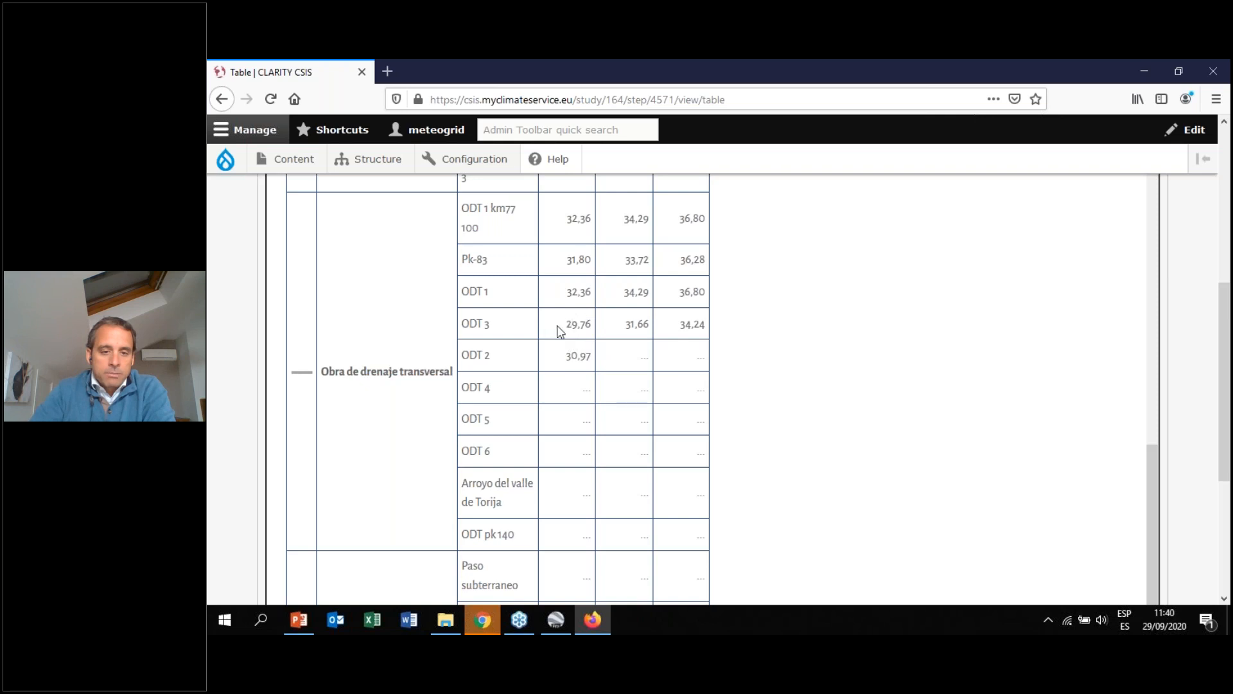
{"action": "left_click_drag", "start_coordinate": [570, 327], "coordinate": [704, 329]}
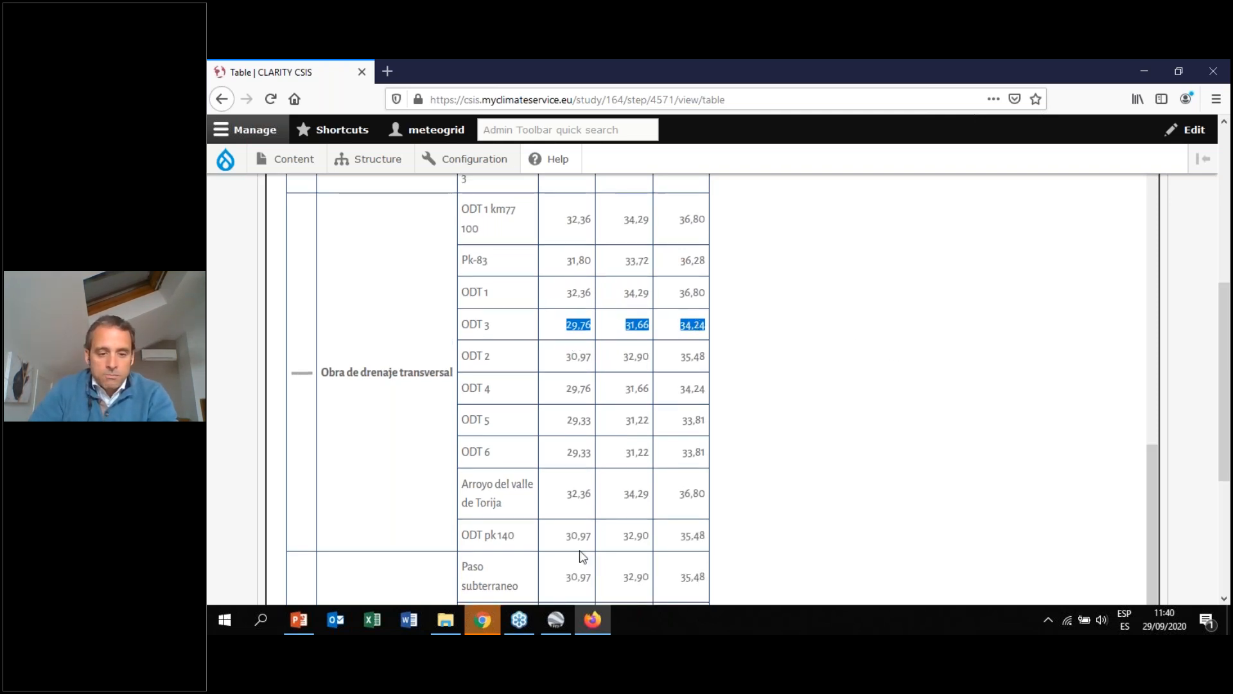
{"action": "left_click_drag", "start_coordinate": [569, 535], "coordinate": [711, 543]}
{"action": "scroll", "coordinate": [1131, 469], "scroll_direction": "down", "scroll_amount": 2}
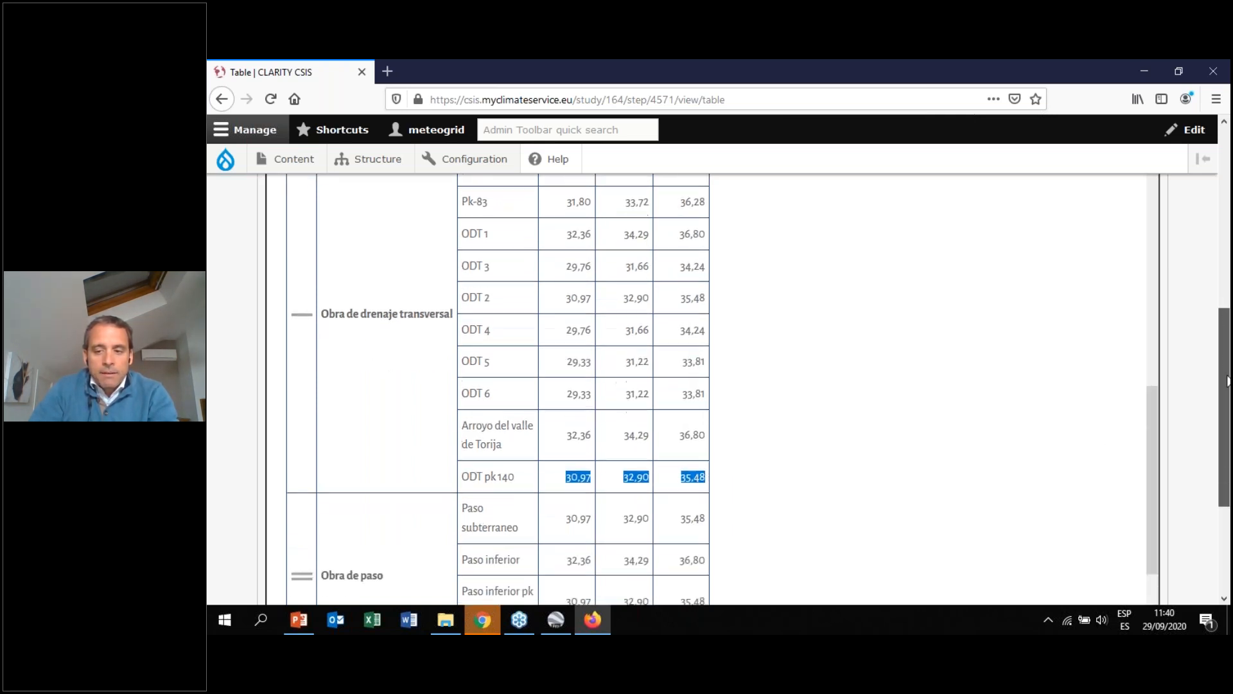
{"action": "left_click_drag", "start_coordinate": [1228, 375], "coordinate": [1227, 390]}
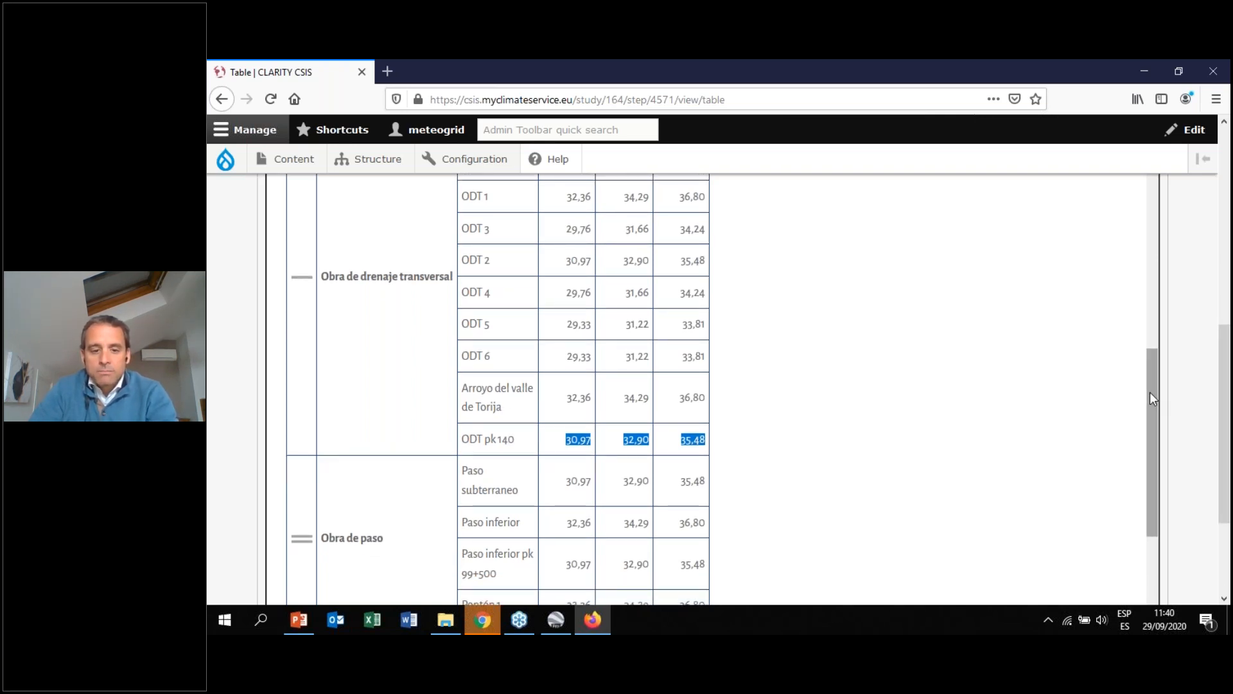
{"action": "left_click_drag", "start_coordinate": [1226, 395], "coordinate": [1214, 206]}
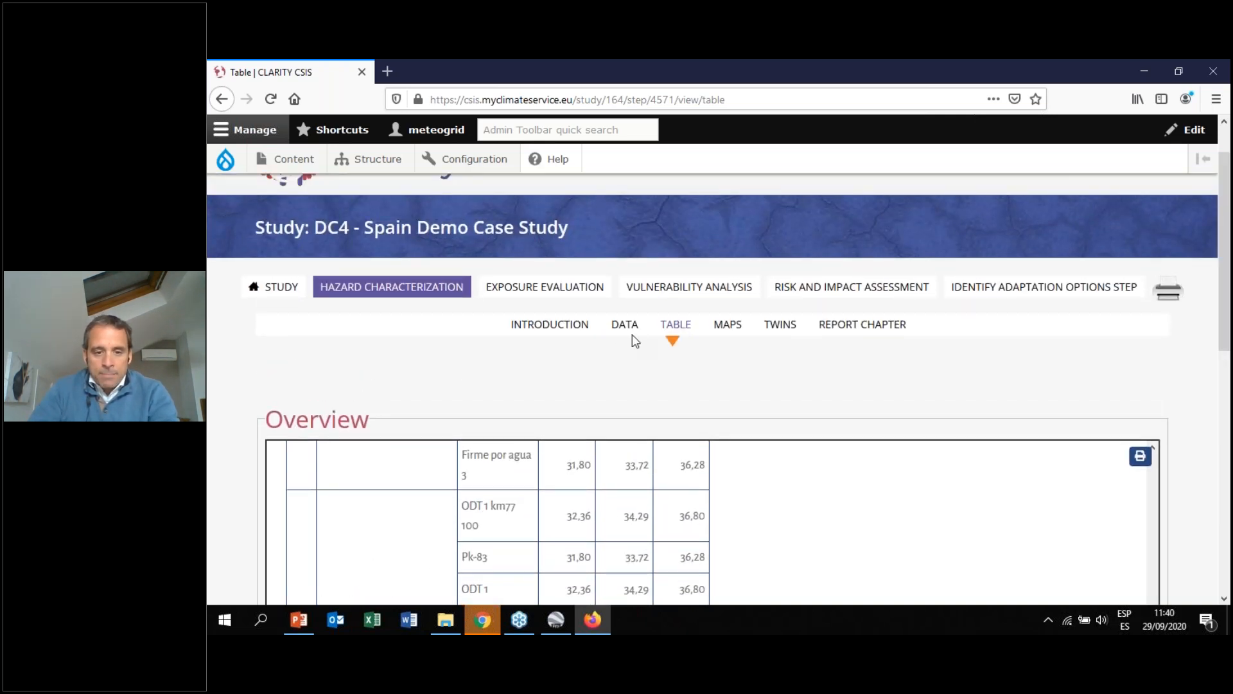
Move on to the Vulnerability Analysis introduction and read the module description and the probability and severity scales
{"action": "left_click", "coordinate": [731, 329]}
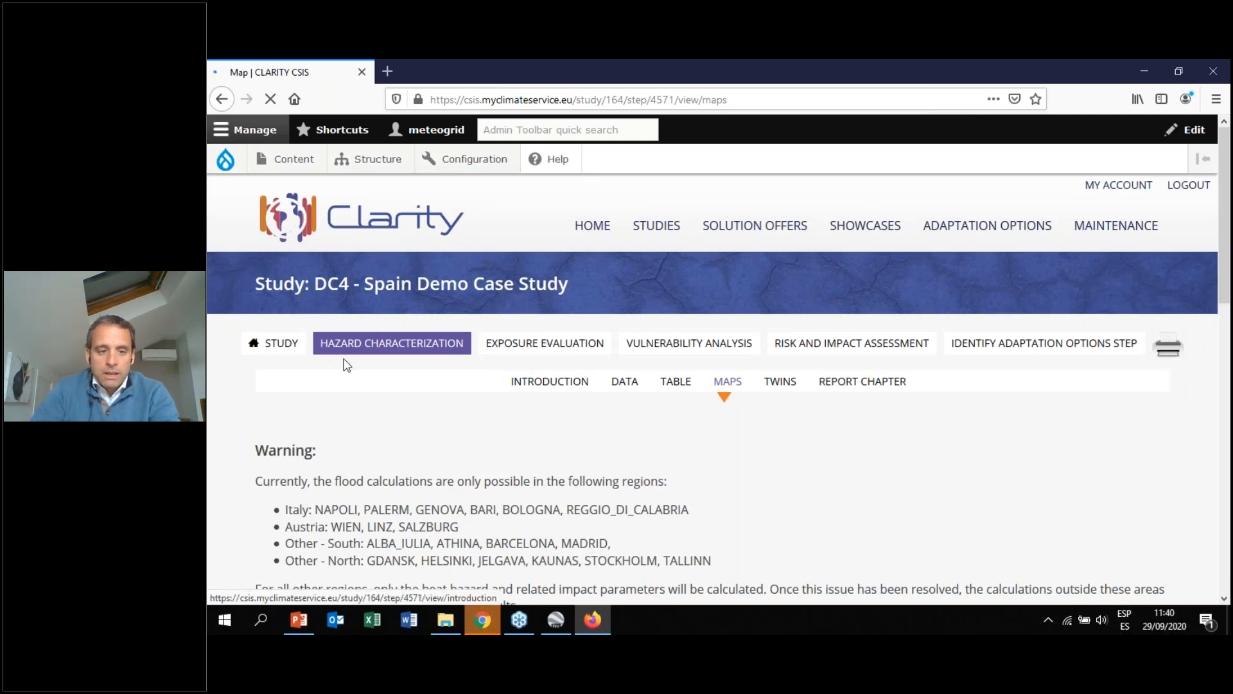
{"action": "scroll", "coordinate": [1225, 257], "scroll_direction": "down", "scroll_amount": 2}
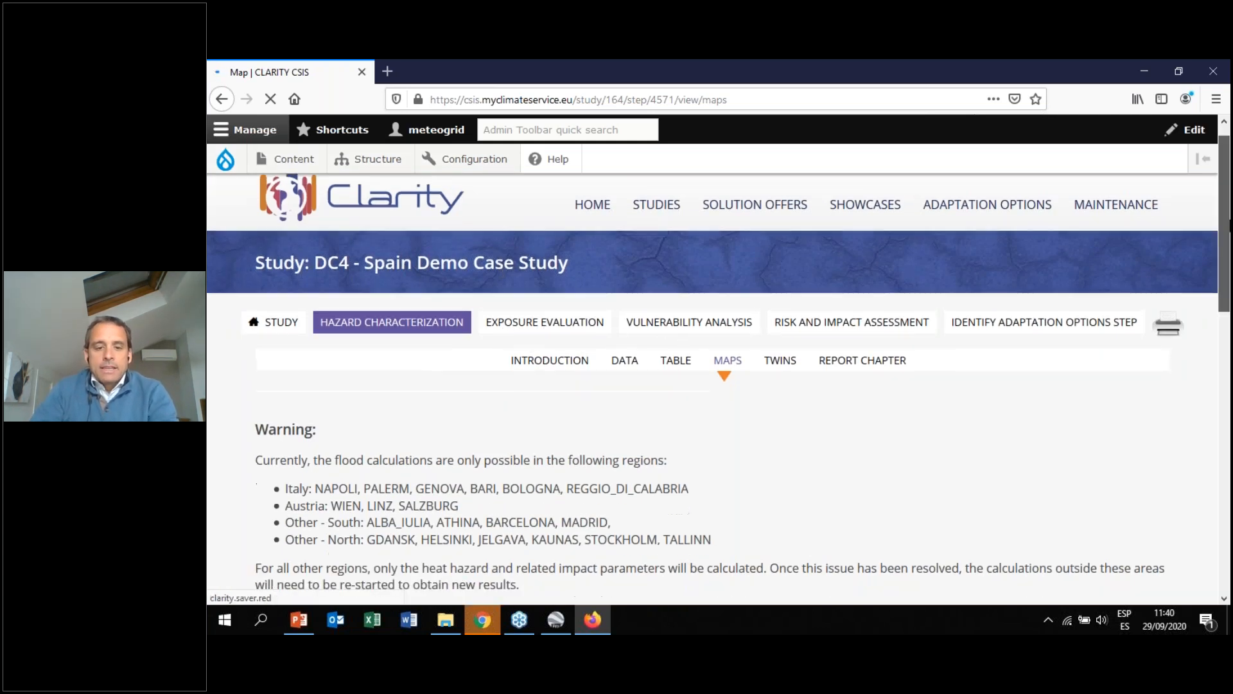
{"action": "scroll", "coordinate": [1225, 257], "scroll_direction": "down", "scroll_amount": 3}
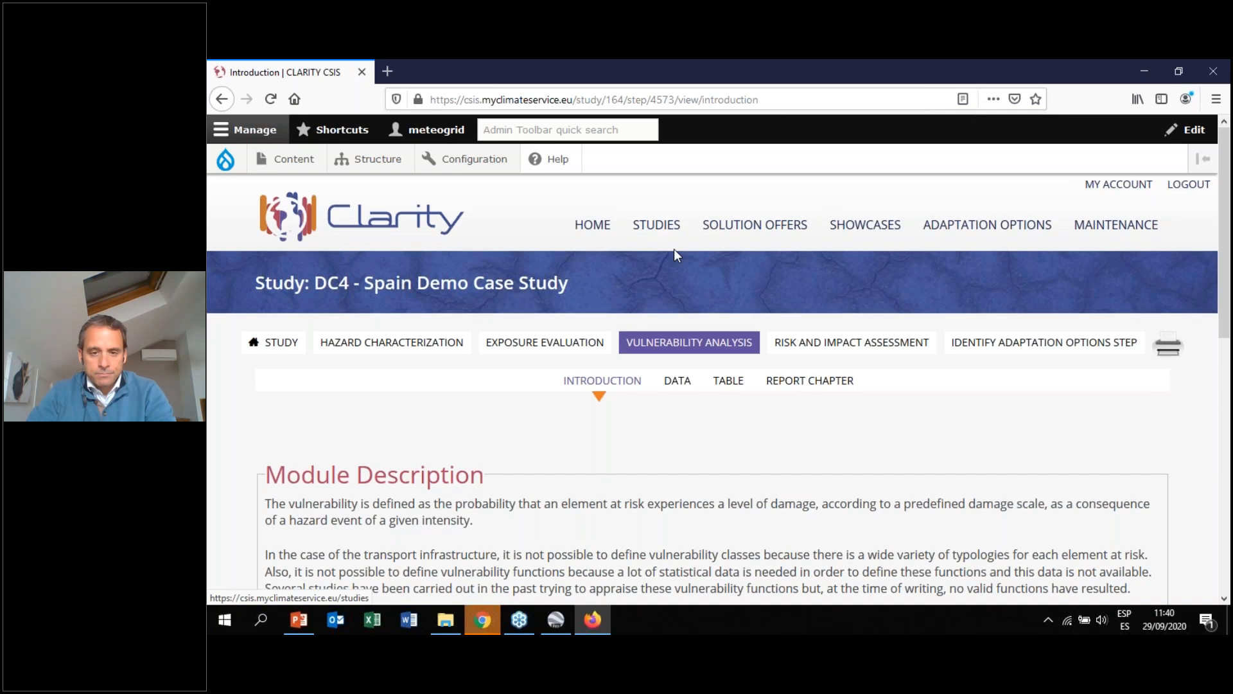
{"action": "scroll", "coordinate": [673, 249], "scroll_direction": "down", "scroll_amount": 5}
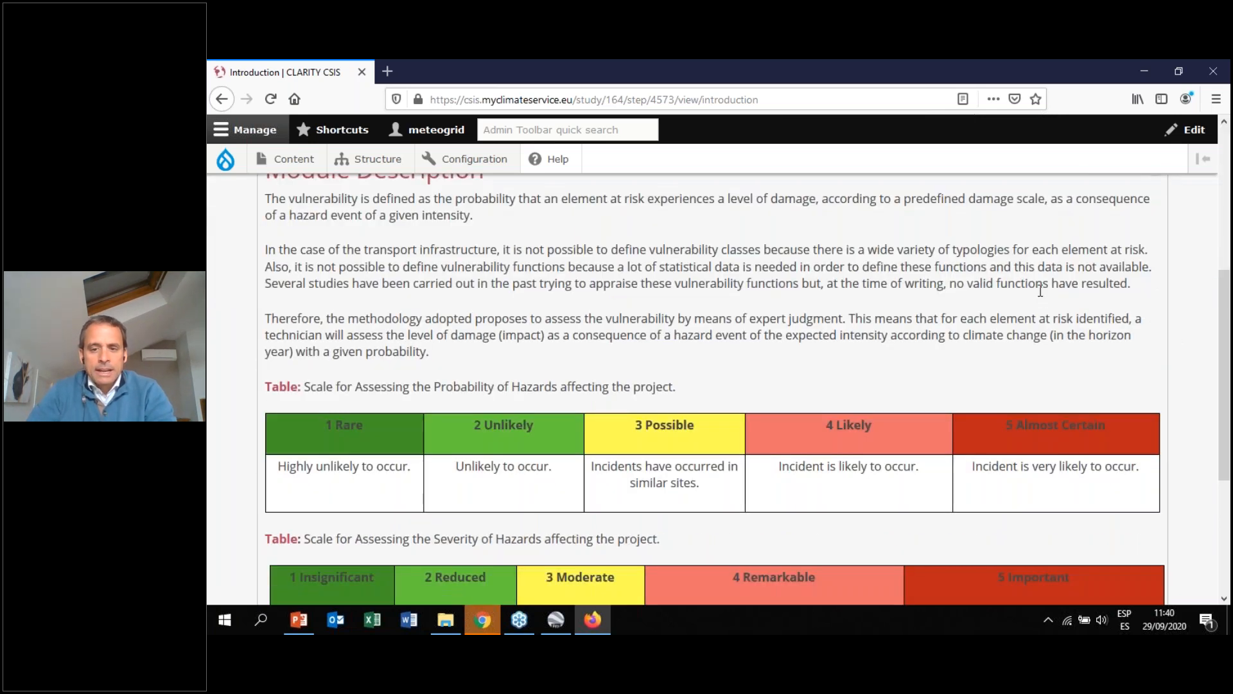
{"action": "key", "text": "ctrl+minus"}
{"action": "left_click_drag", "start_coordinate": [1225, 323], "coordinate": [1226, 360]}
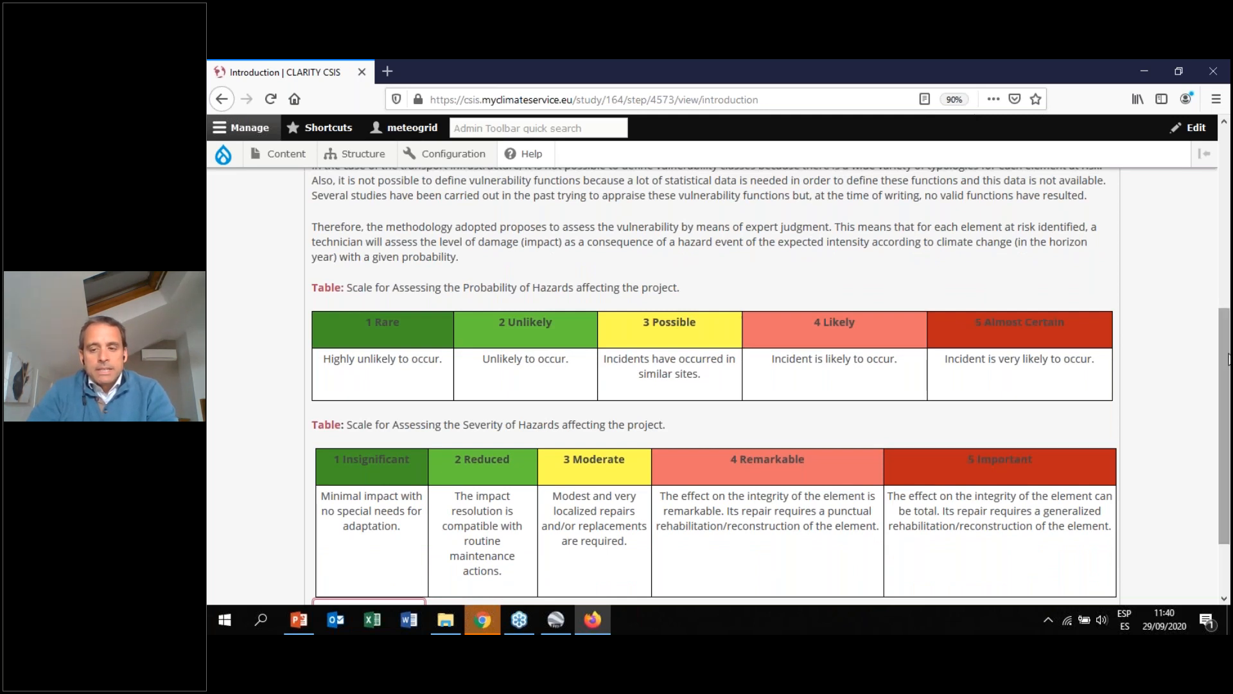
{"action": "left_click_drag", "start_coordinate": [1228, 358], "coordinate": [1227, 310]}
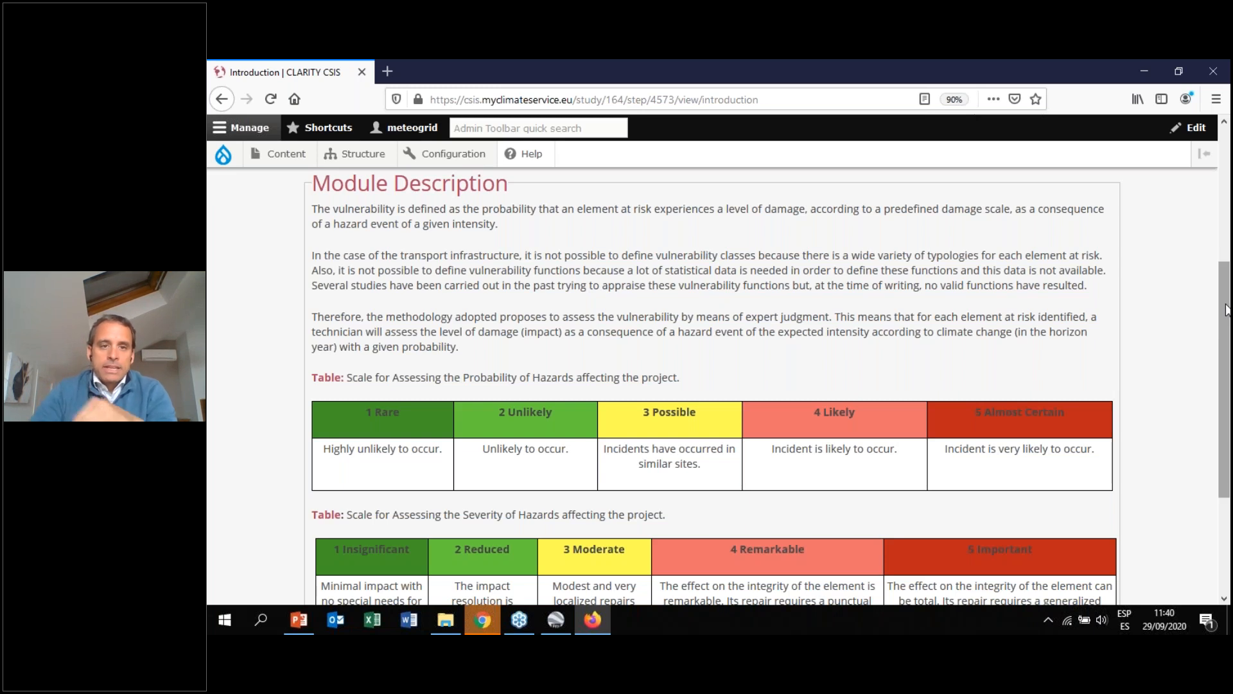
{"action": "scroll", "coordinate": [687, 309], "scroll_direction": "up", "scroll_amount": 3}
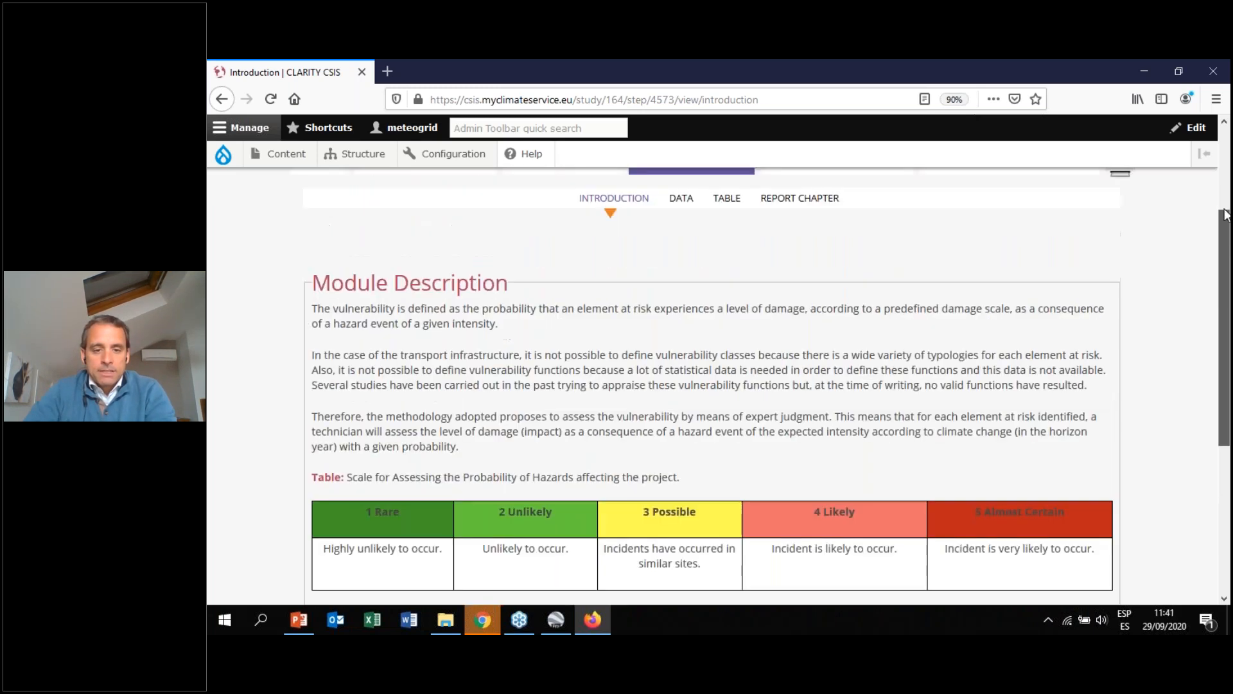
Open the Table view of the Vulnerability Analysis step
{"action": "left_click", "coordinate": [682, 297]}
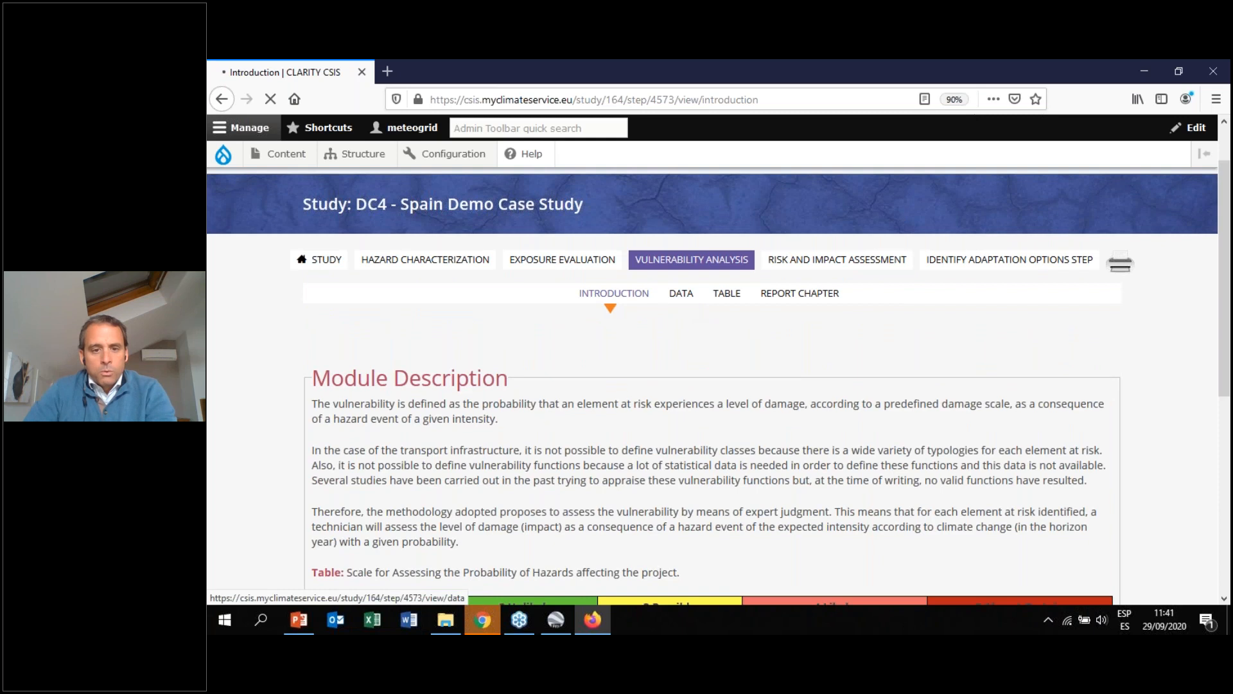
{"action": "left_click", "coordinate": [736, 362]}
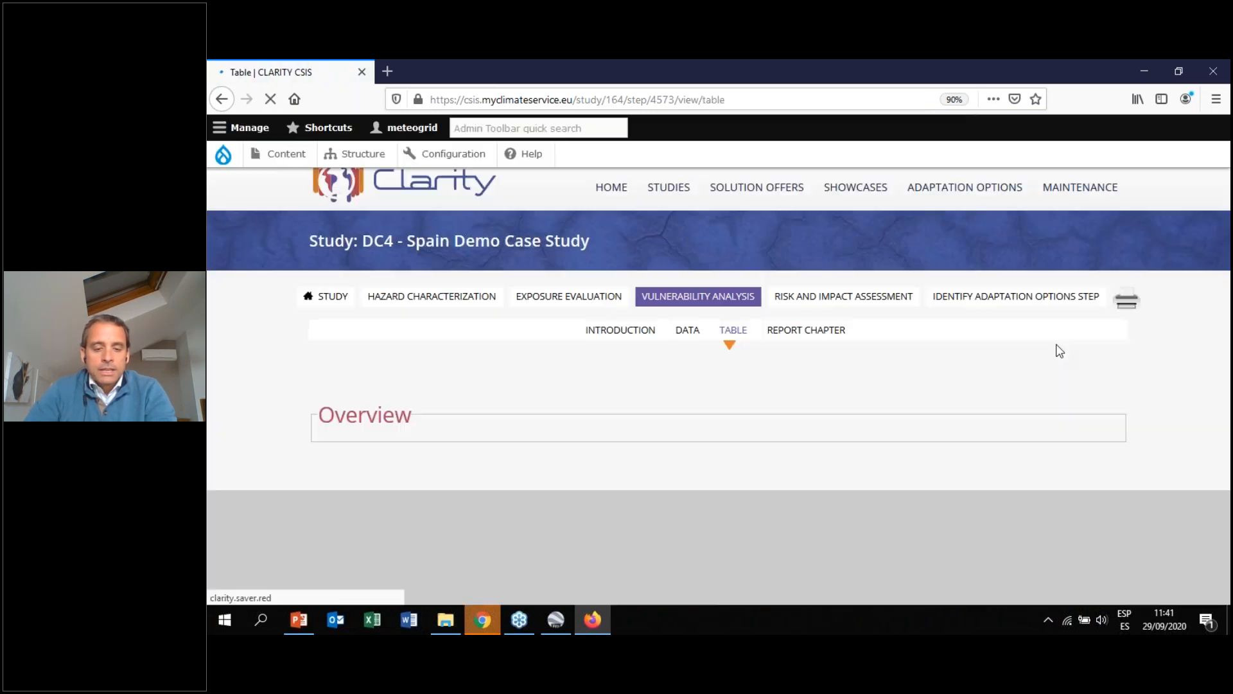
{"action": "left_click_drag", "start_coordinate": [1228, 219], "coordinate": [1230, 331]}
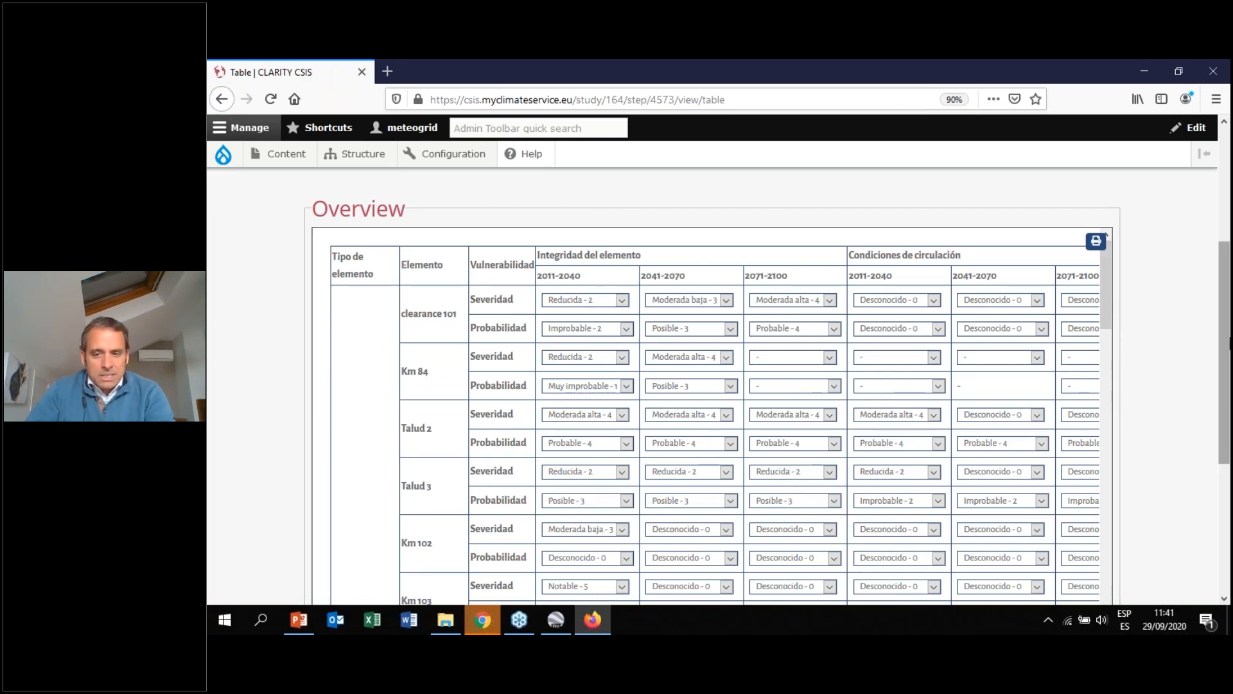
{"action": "mouse_move", "coordinate": [1228, 345]}
{"action": "left_mouse_down"}
{"action": "mouse_move", "coordinate": [1227, 275]}
{"action": "mouse_move", "coordinate": [1228, 339]}
{"action": "left_mouse_up"}
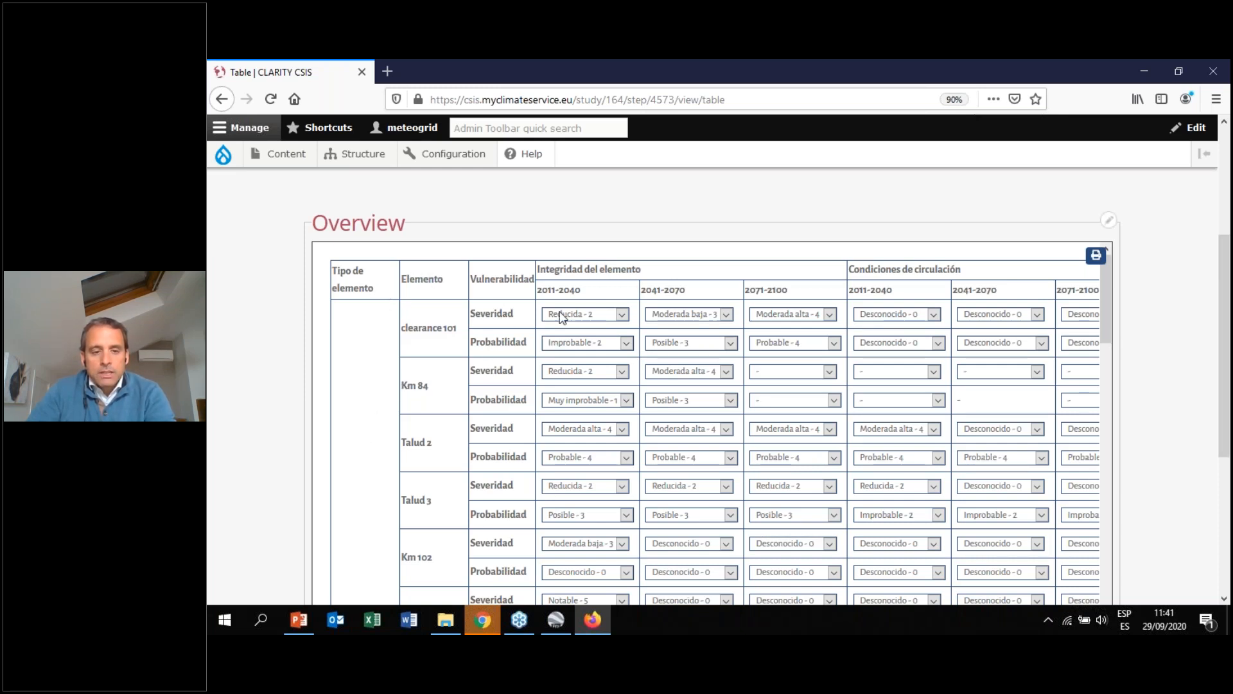
Examine the severity and probability dropdown options for clearance 101 in the 2011-2040 period without changing them
{"action": "left_click", "coordinate": [622, 315]}
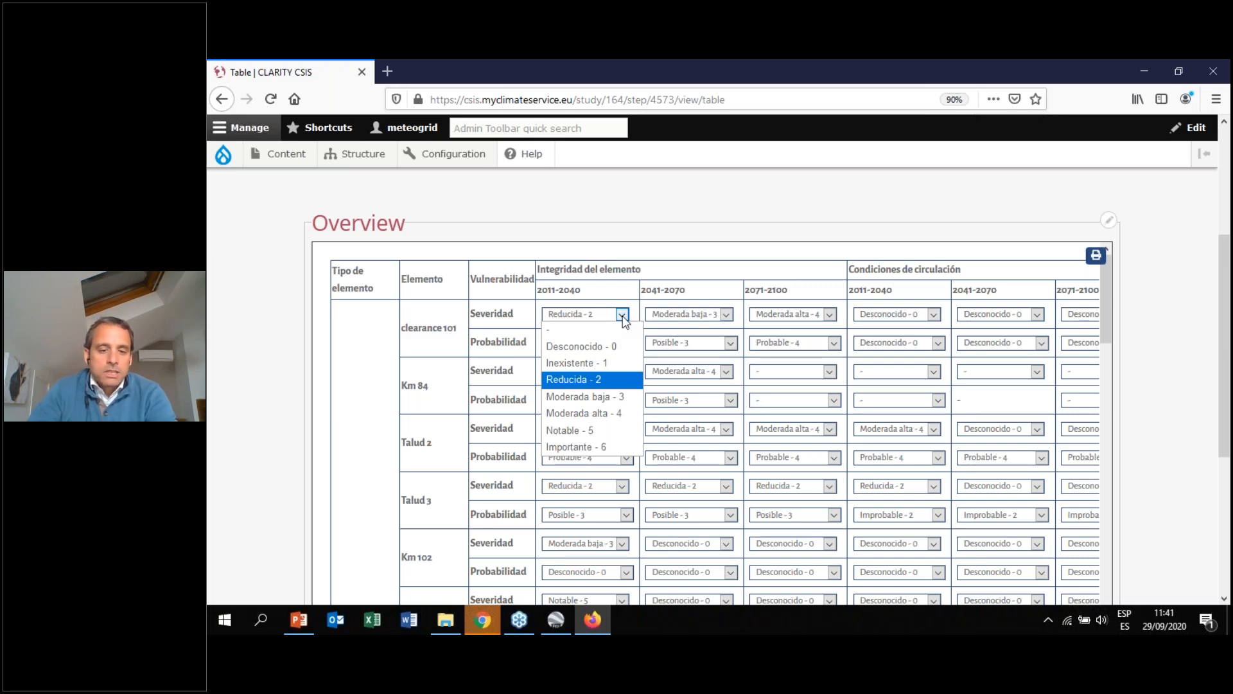
{"action": "left_click", "coordinate": [638, 249]}
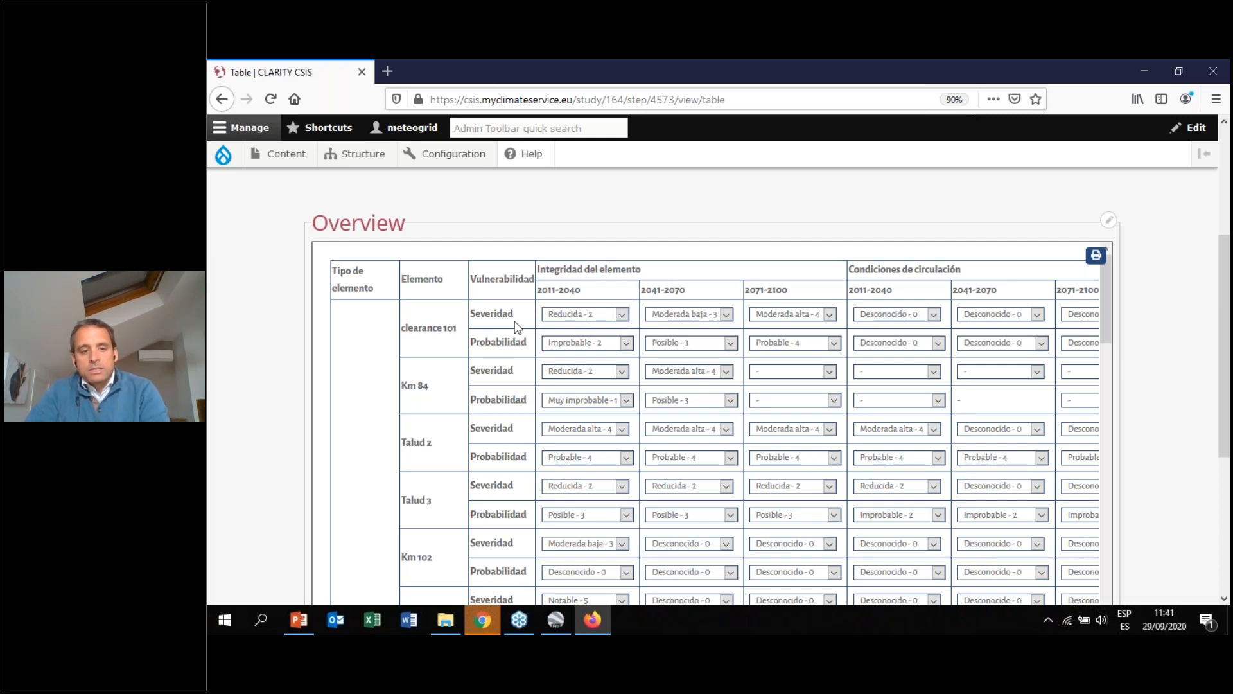
{"action": "left_click_drag", "start_coordinate": [400, 328], "coordinate": [460, 330]}
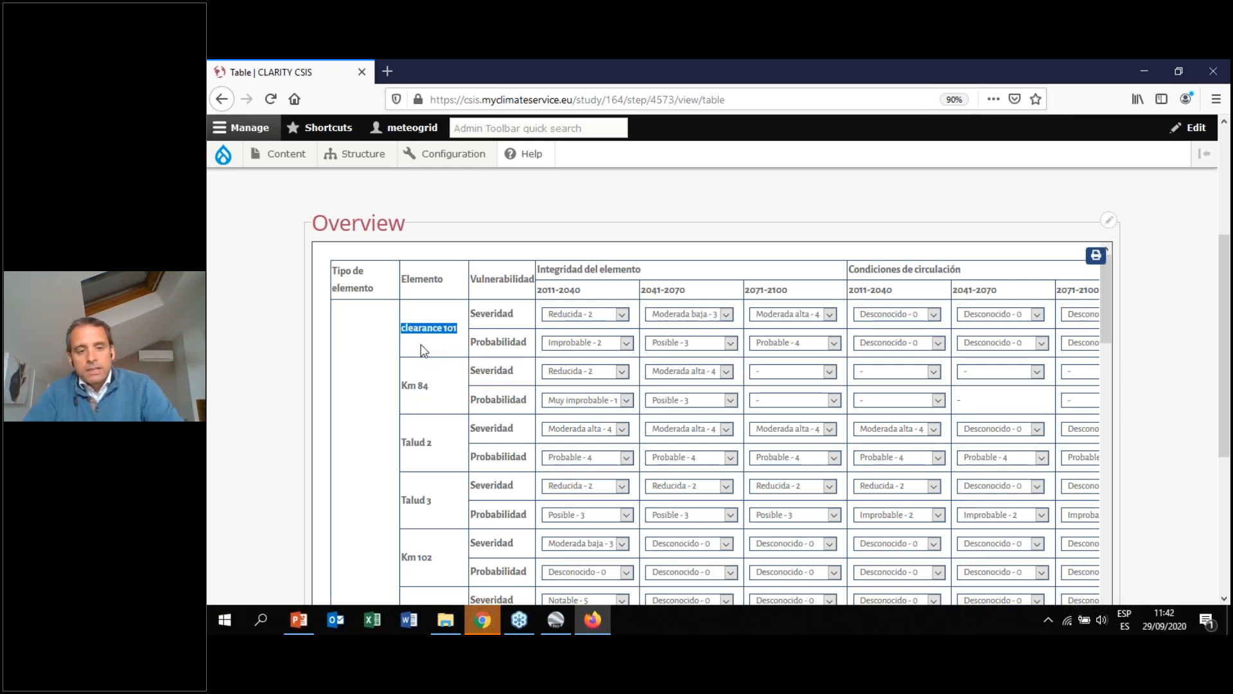
{"action": "left_click", "coordinate": [621, 314]}
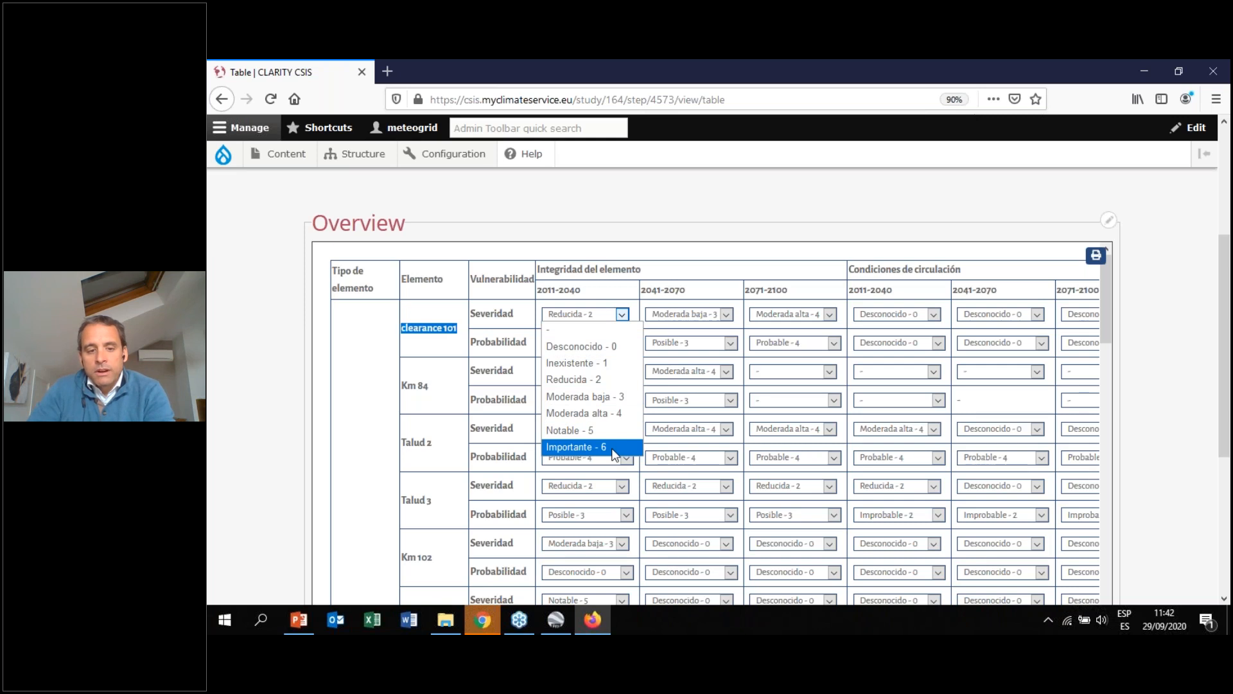
{"action": "left_click", "coordinate": [219, 406]}
{"action": "double_click", "coordinate": [514, 314]}
{"action": "left_click_drag", "start_coordinate": [528, 343], "coordinate": [476, 346]}
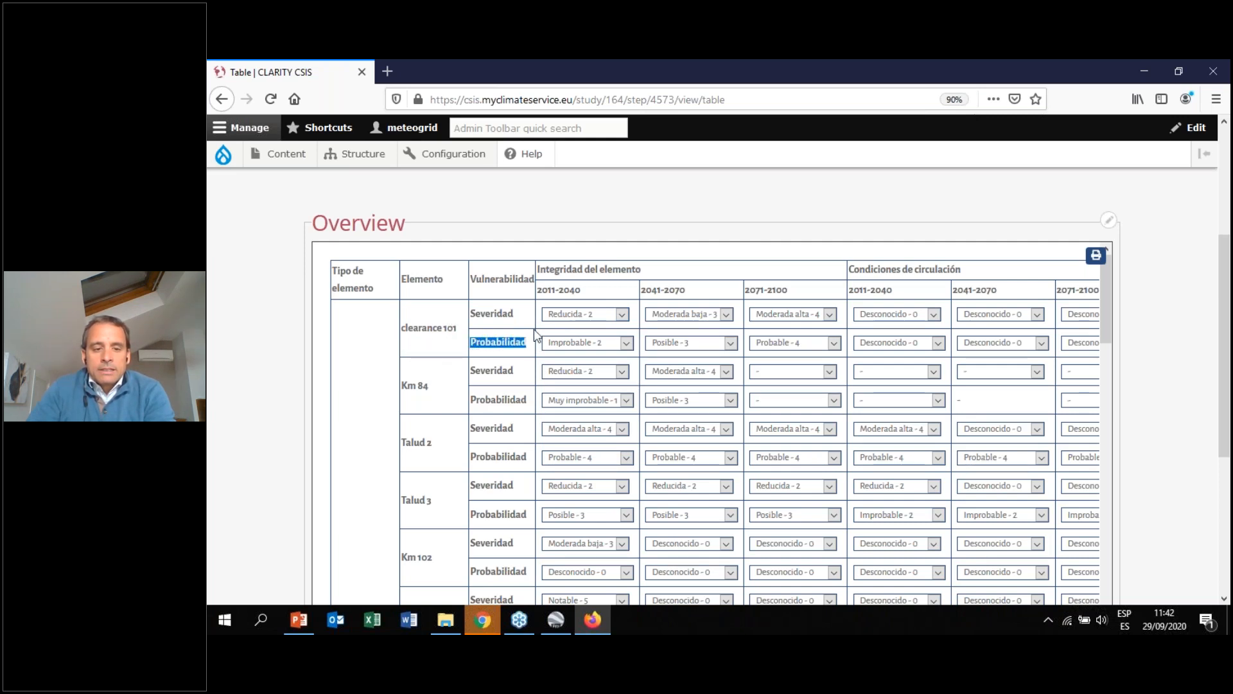
{"action": "left_click", "coordinate": [624, 345]}
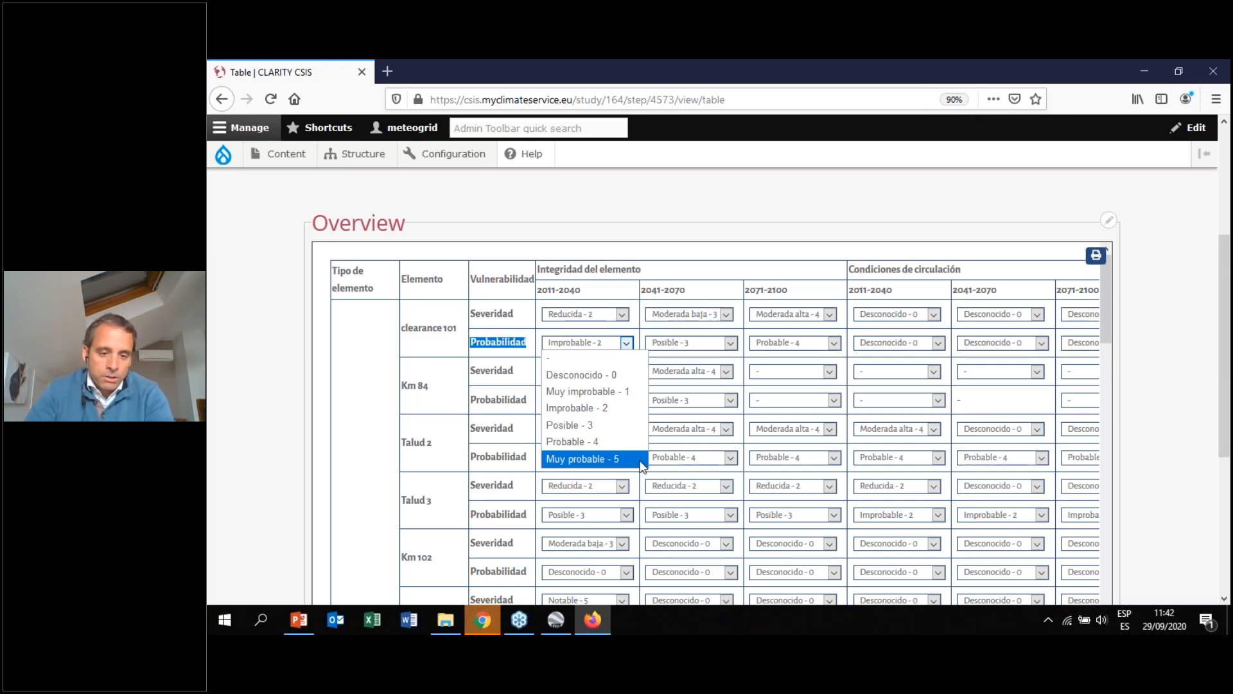
{"action": "left_click", "coordinate": [315, 393]}
{"action": "left_click", "coordinate": [317, 392]}
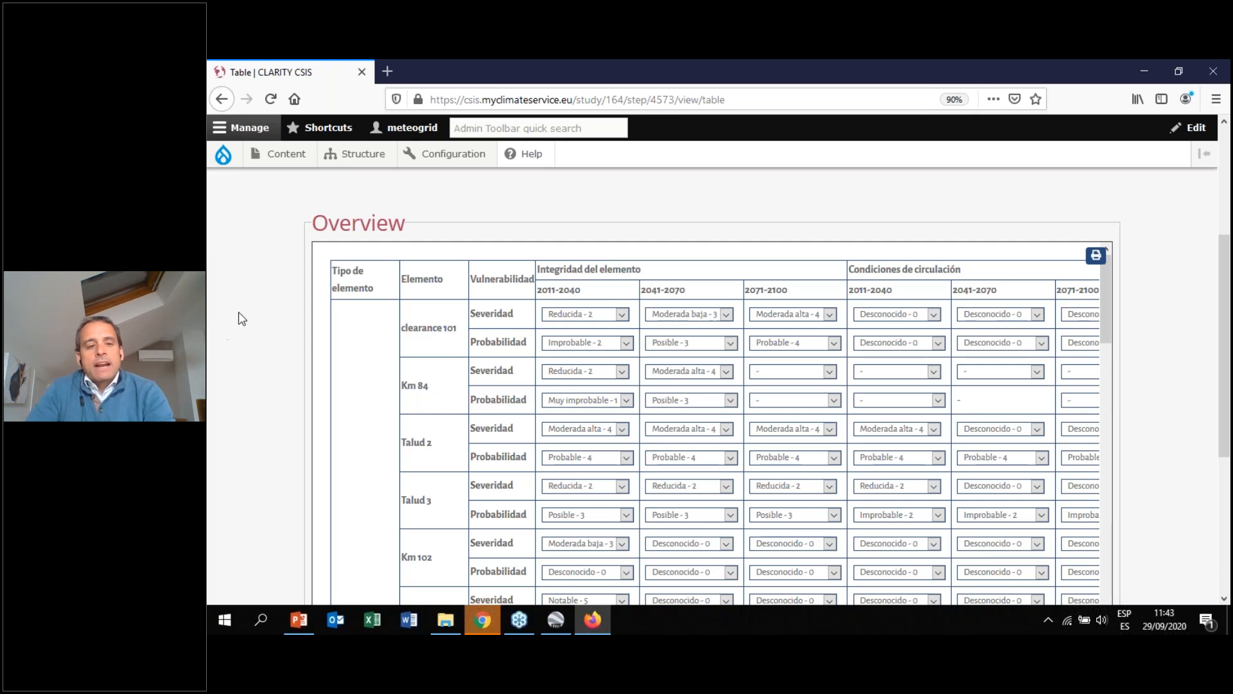
Highlight the time-period headers and the Integridad del elemento and Condiciones de circulación column groups of the vulnerability table
{"action": "scroll", "coordinate": [242, 318], "scroll_direction": "up", "scroll_amount": 3}
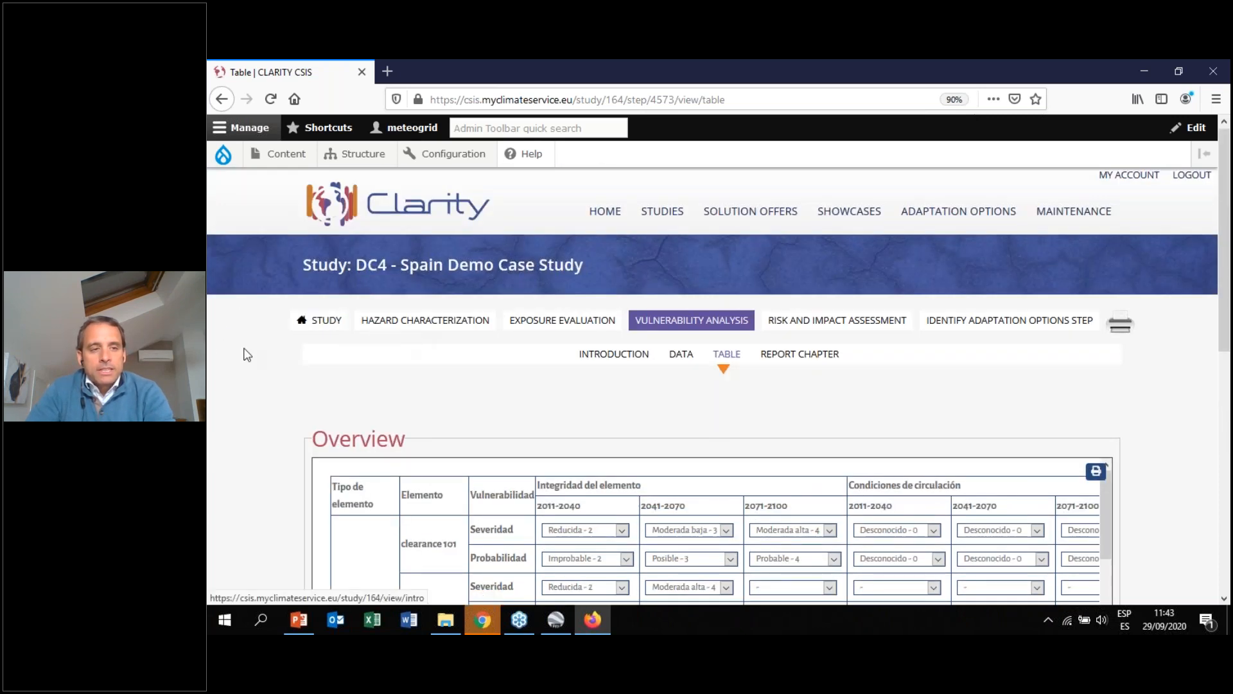
{"action": "scroll", "coordinate": [208, 402], "scroll_direction": "down", "scroll_amount": 3}
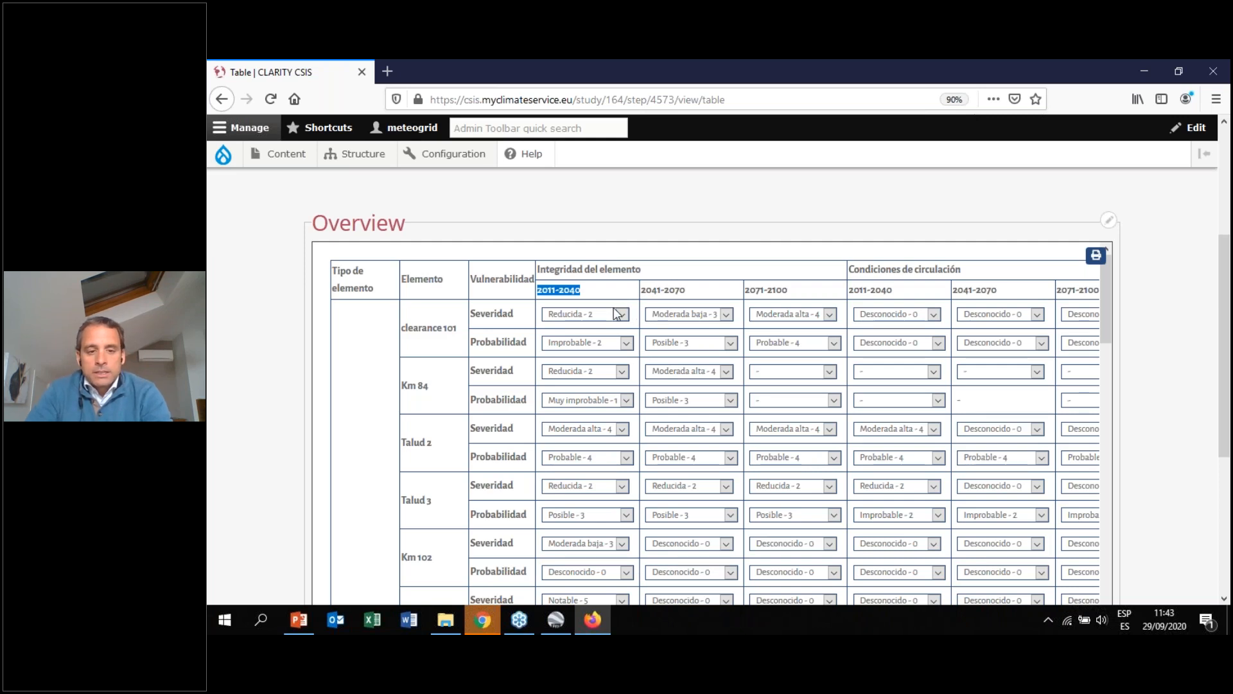
{"action": "left_click", "coordinate": [582, 292]}
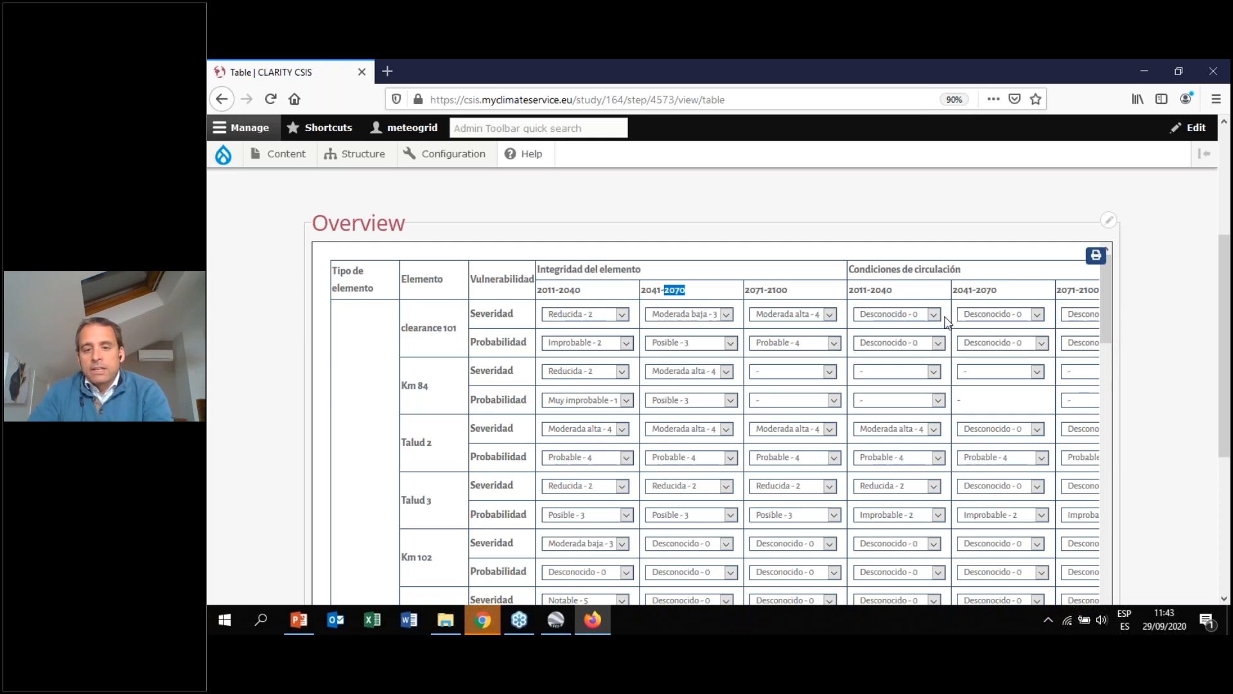
{"action": "left_click_drag", "start_coordinate": [962, 269], "coordinate": [854, 267]}
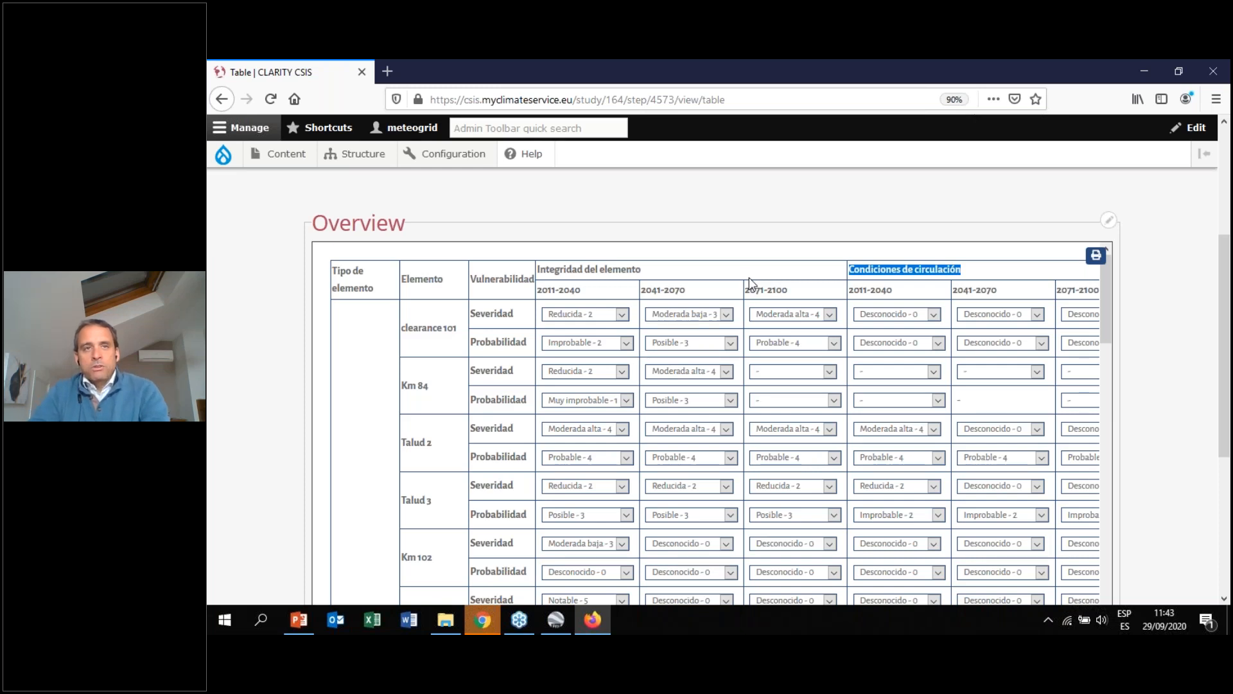
{"action": "left_click_drag", "start_coordinate": [813, 297], "coordinate": [990, 287]}
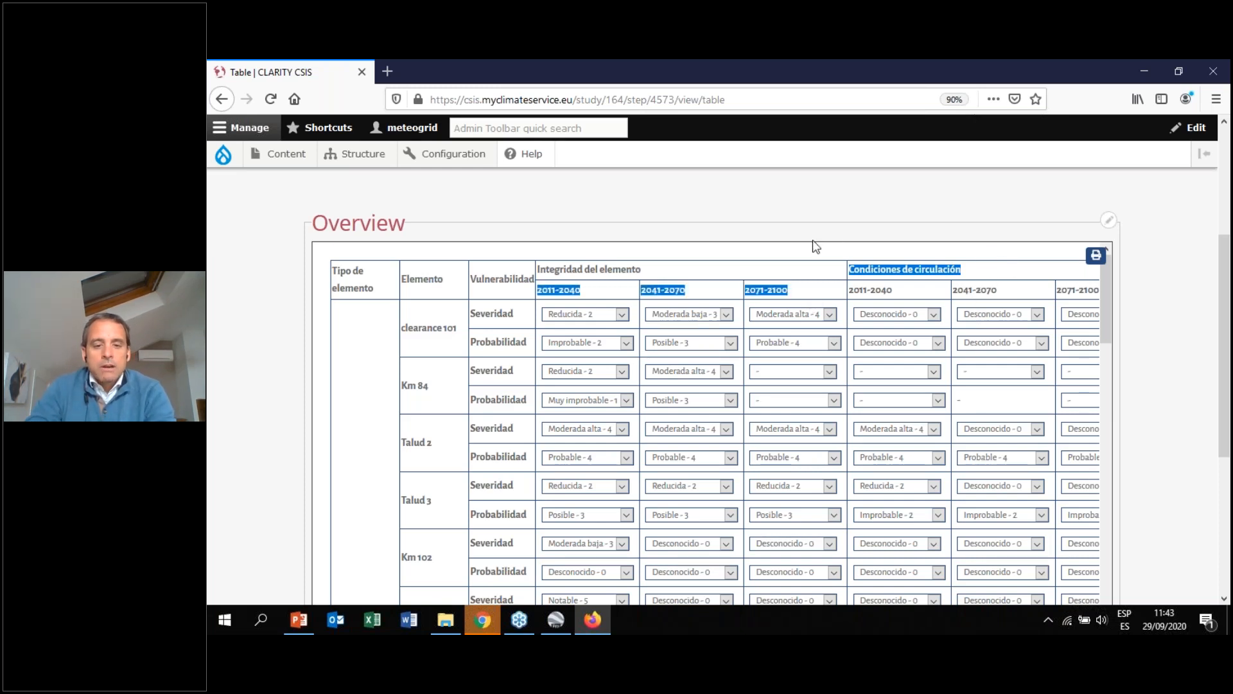
{"action": "left_click", "coordinate": [780, 241]}
{"action": "left_click_drag", "start_coordinate": [643, 271], "coordinate": [543, 275]}
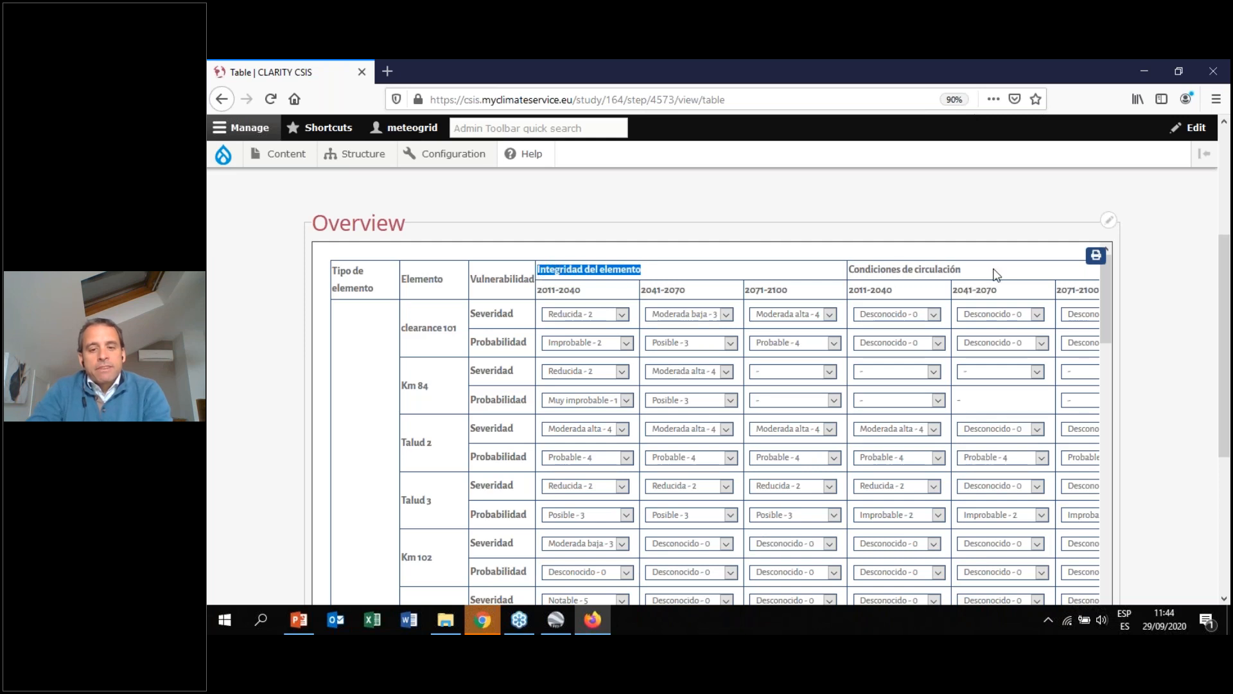
{"action": "left_click_drag", "start_coordinate": [960, 267], "coordinate": [869, 272]}
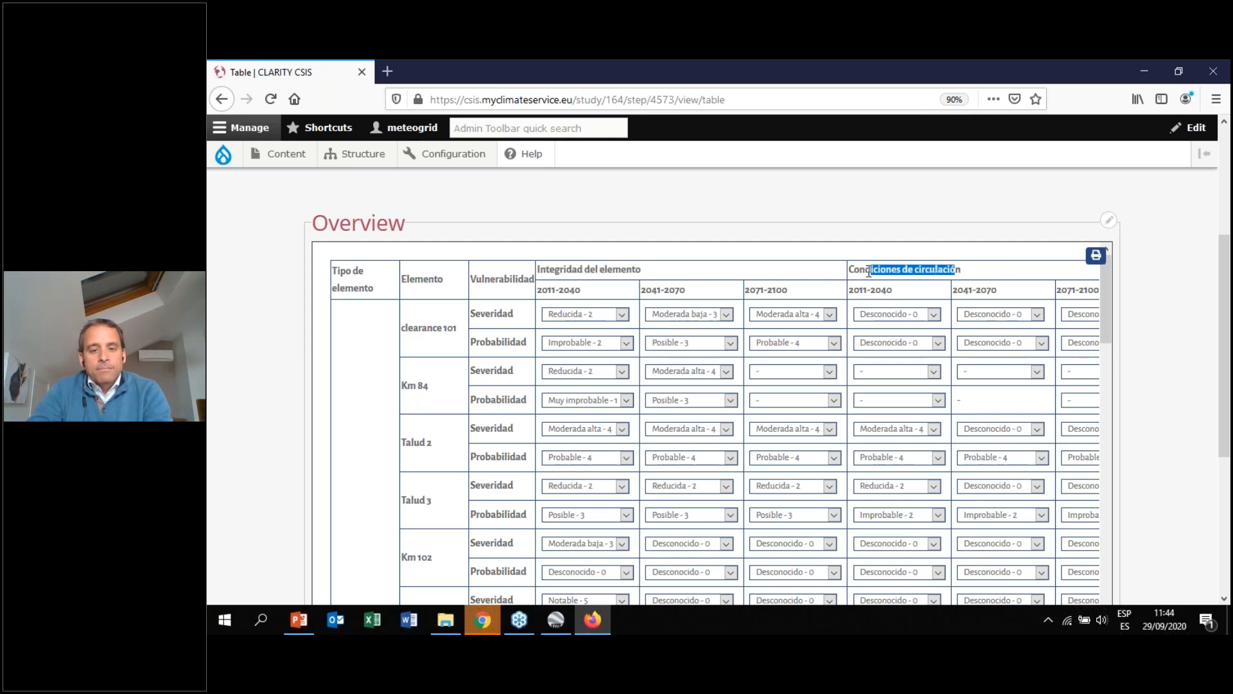
{"action": "left_click_drag", "start_coordinate": [963, 273], "coordinate": [890, 271]}
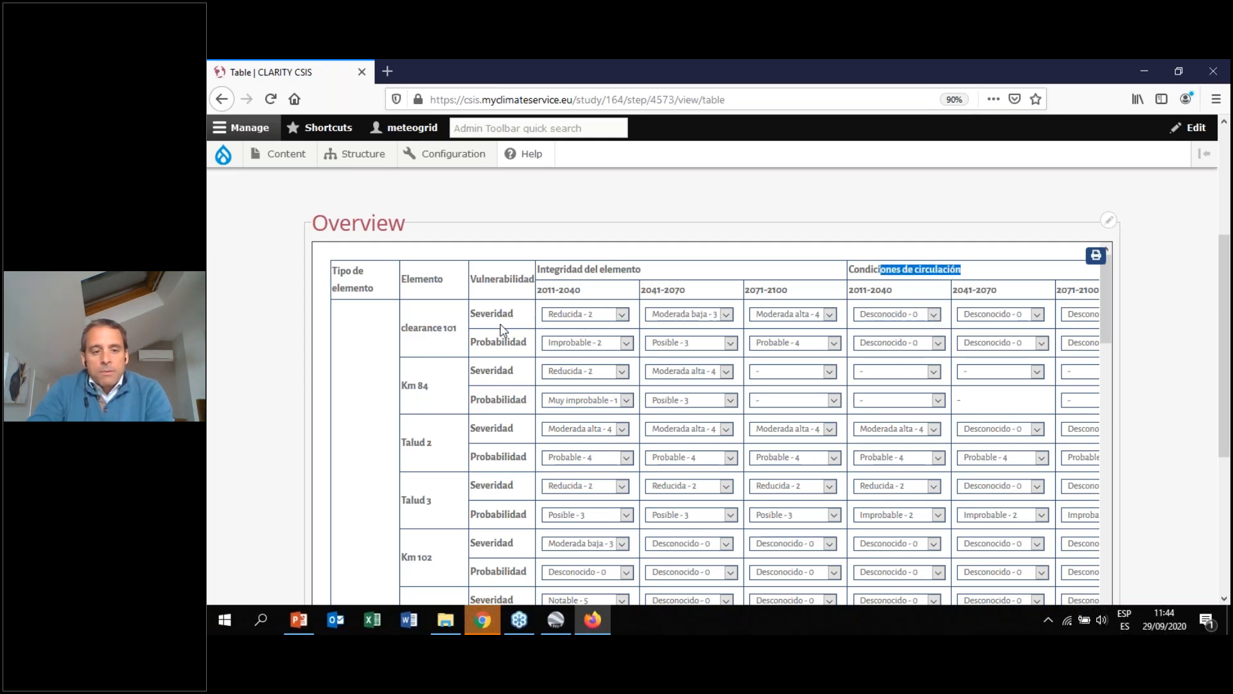
{"action": "left_click_drag", "start_coordinate": [471, 314], "coordinate": [508, 315]}
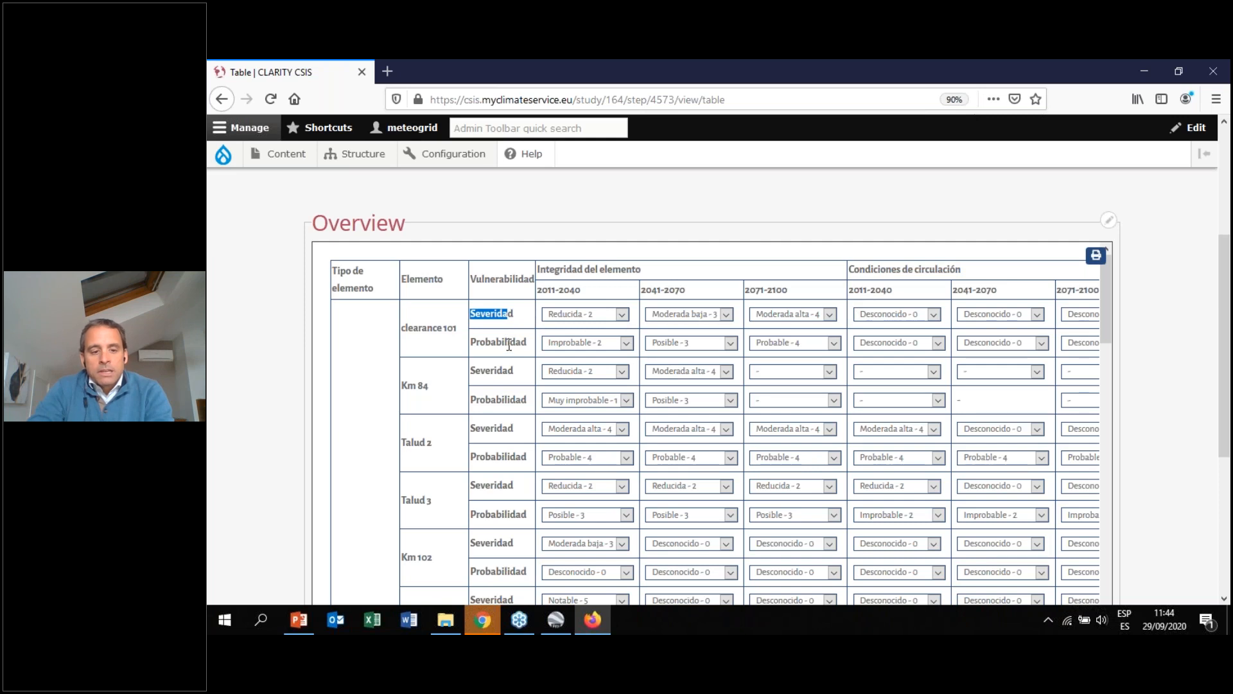
Switch to Google Earth Pro, fly to the Inicio tramo concesión placemark and pan along the motorway
{"action": "left_click", "coordinate": [555, 620]}
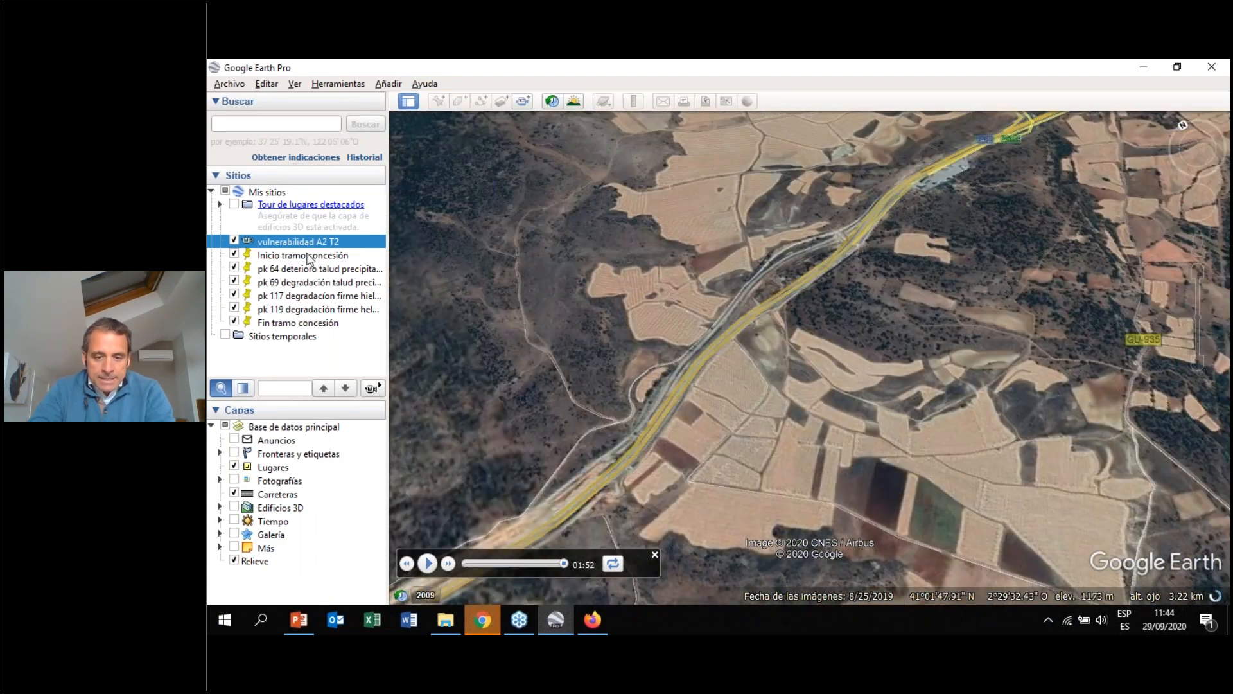
{"action": "double_click", "coordinate": [308, 255]}
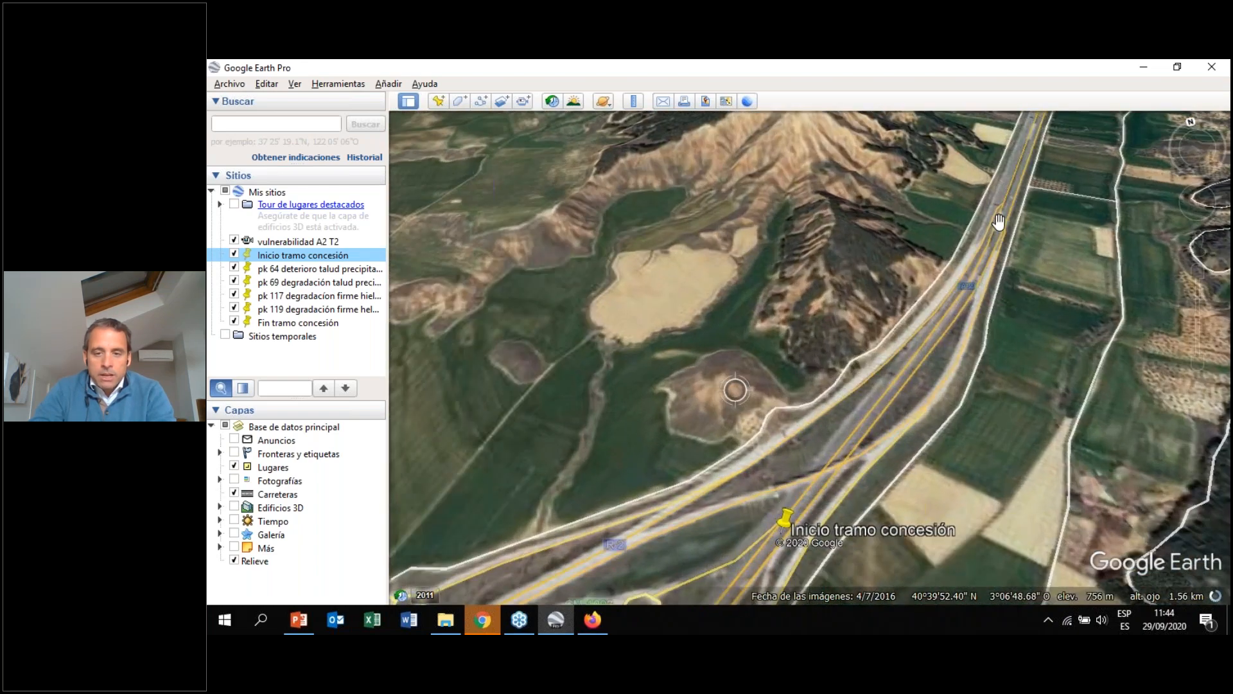
{"action": "left_click_drag", "start_coordinate": [999, 222], "coordinate": [828, 383]}
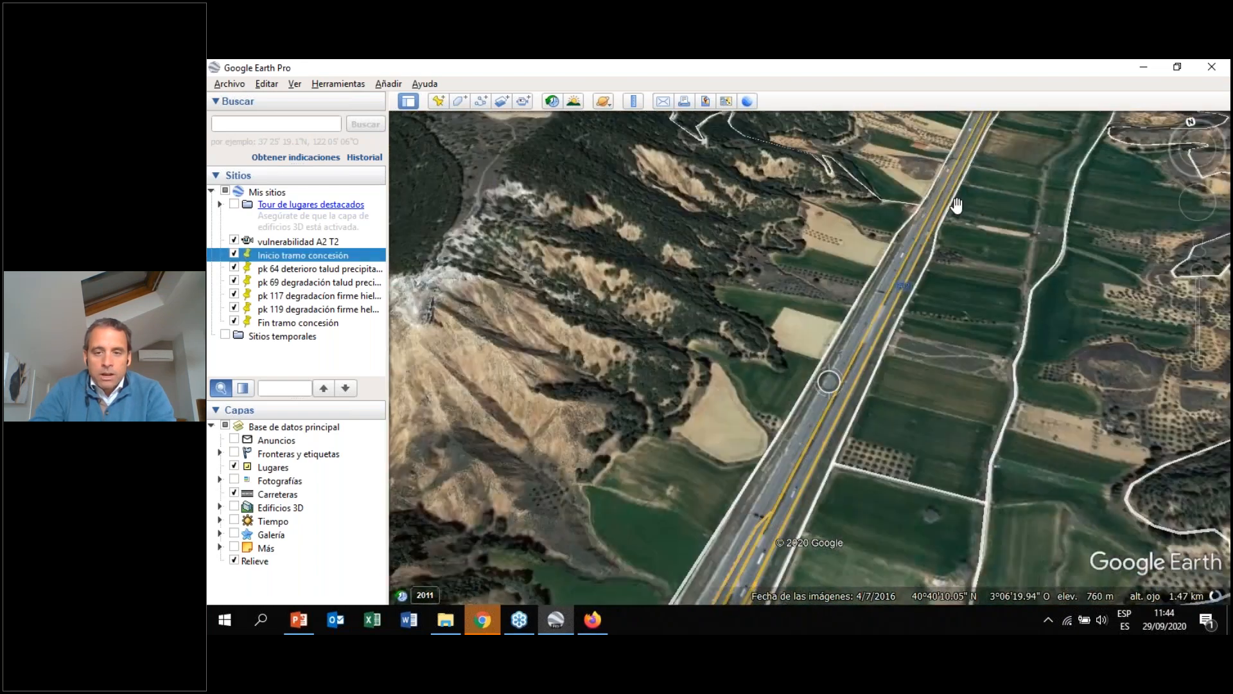
Zoom in on the pk 64 deterioro talud precipitación intensa placemark and inspect the roundabout and slope around it
{"action": "mouse_move", "coordinate": [957, 206]}
{"action": "left_mouse_down"}
{"action": "mouse_move", "coordinate": [825, 398]}
{"action": "mouse_move", "coordinate": [804, 474]}
{"action": "mouse_move", "coordinate": [861, 337]}
{"action": "mouse_move", "coordinate": [797, 527]}
{"action": "left_mouse_up"}
{"action": "scroll", "coordinate": [880, 287], "scroll_direction": "up", "scroll_amount": 3}
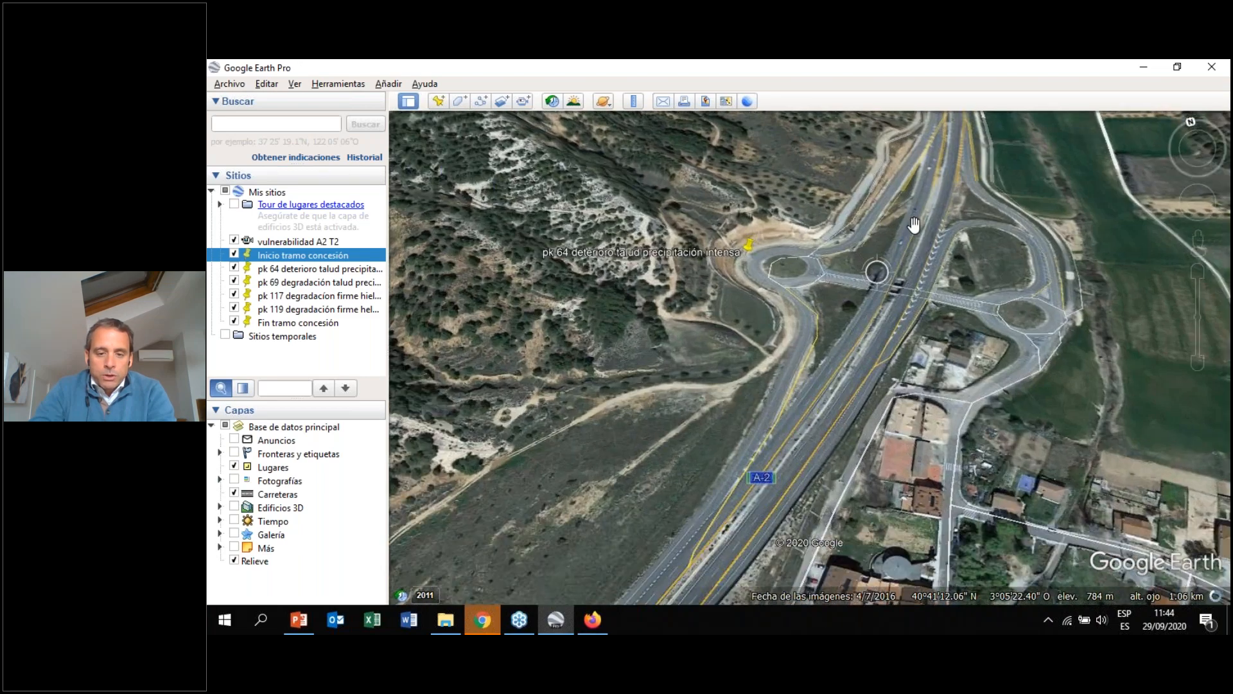
{"action": "left_click_drag", "start_coordinate": [878, 283], "coordinate": [810, 440]}
{"action": "scroll", "coordinate": [651, 424], "scroll_direction": "up", "scroll_amount": 1}
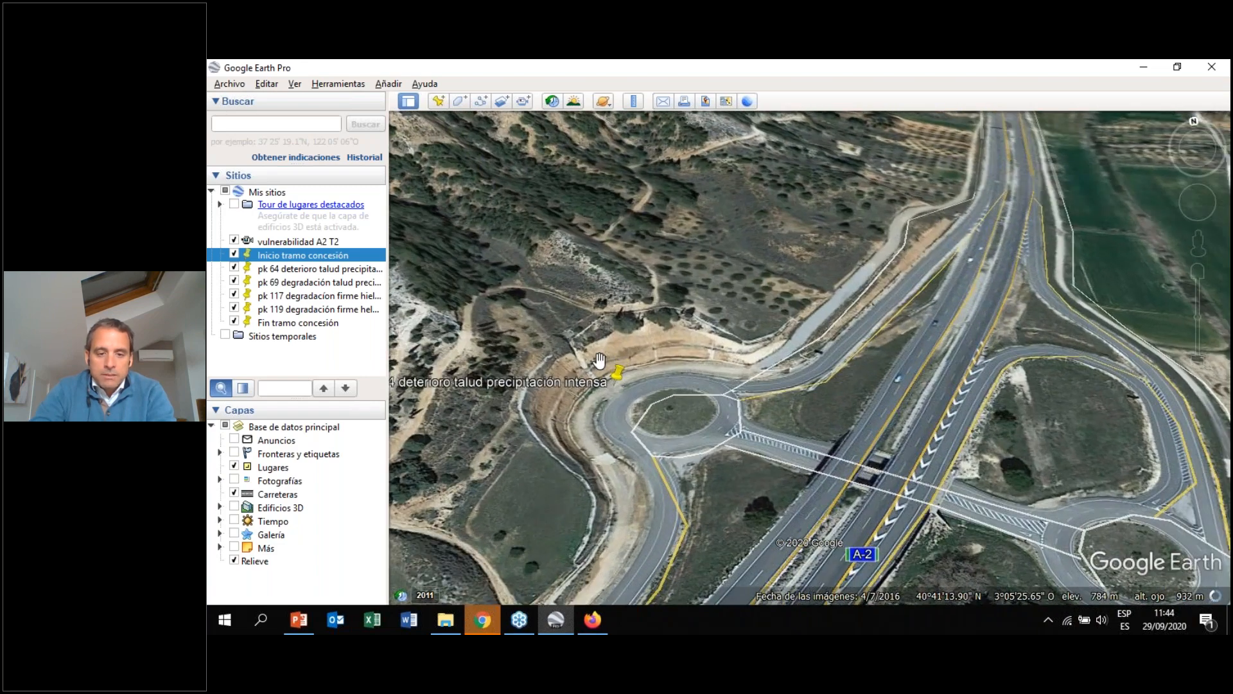
{"action": "scroll", "coordinate": [701, 342], "scroll_direction": "up", "scroll_amount": 1}
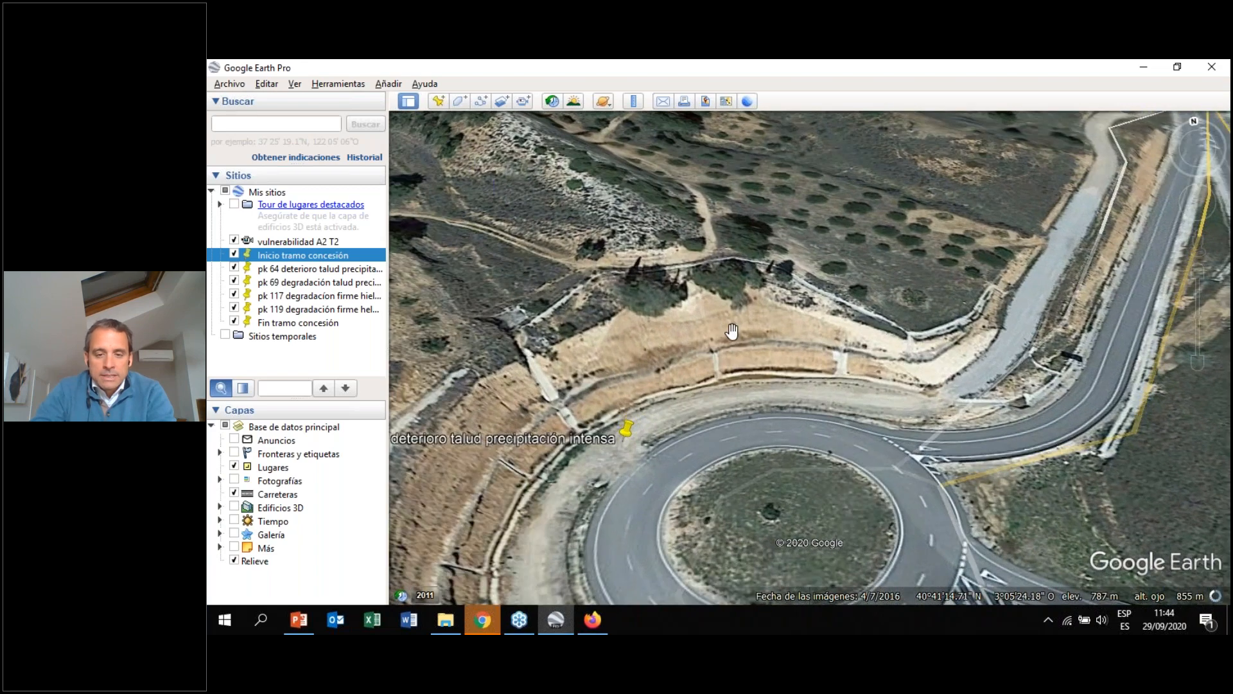
{"action": "left_click_drag", "start_coordinate": [607, 378], "coordinate": [703, 292]}
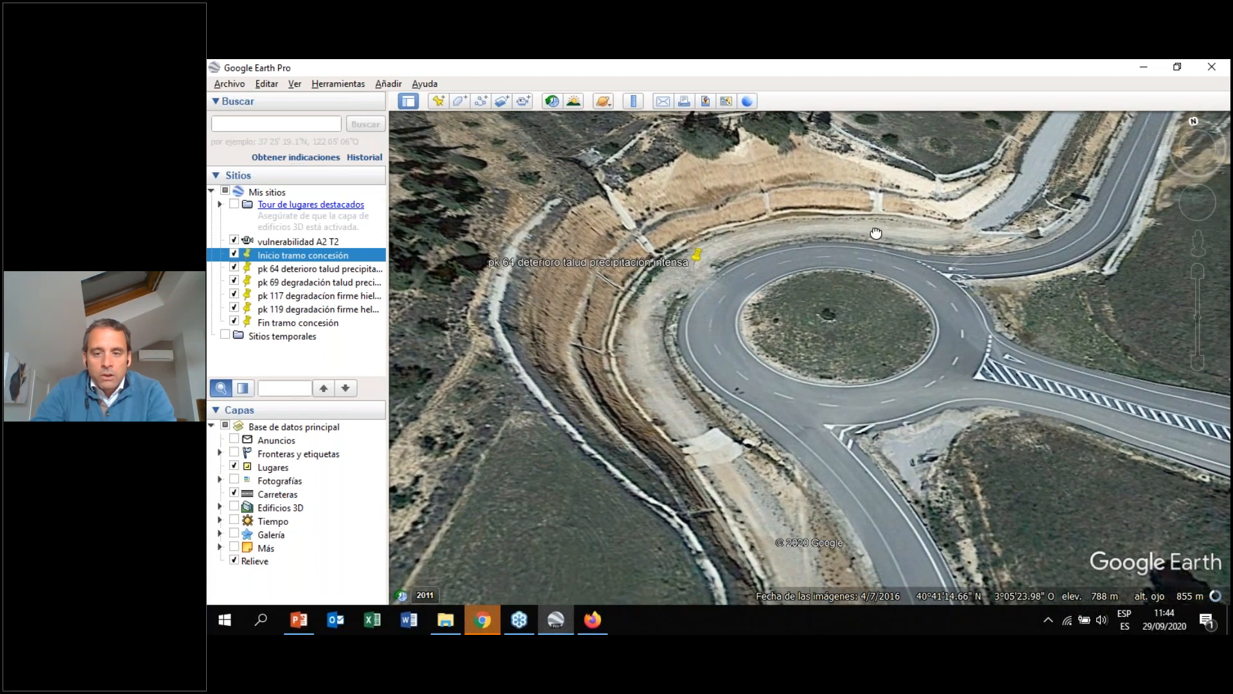
{"action": "scroll", "coordinate": [911, 270], "scroll_direction": "down", "scroll_amount": 3}
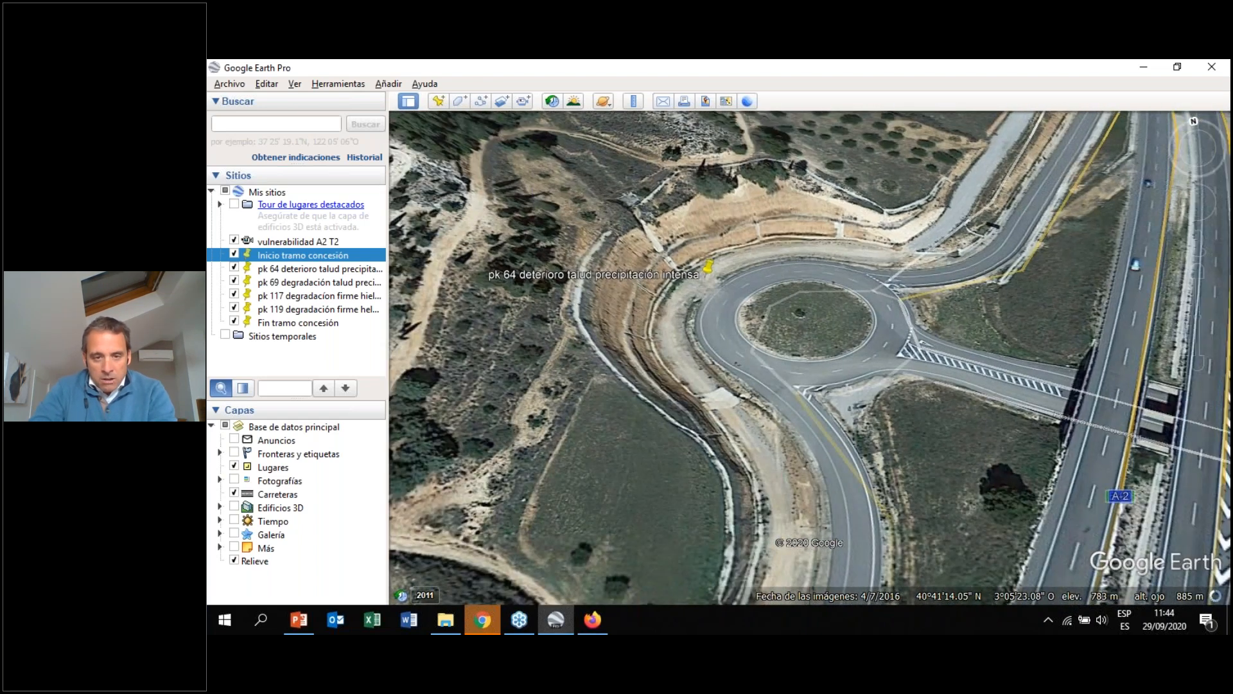
{"action": "left_click_drag", "start_coordinate": [884, 250], "coordinate": [811, 247]}
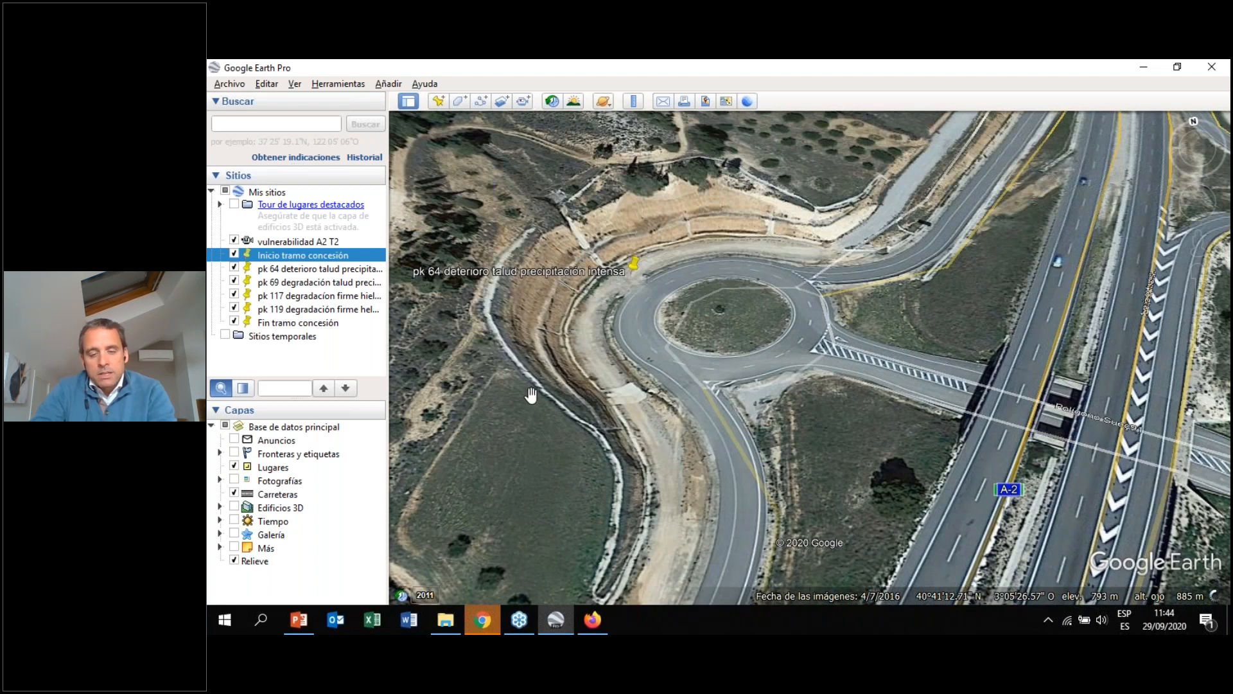
{"action": "left_click_drag", "start_coordinate": [920, 327], "coordinate": [692, 295]}
{"action": "left_click_drag", "start_coordinate": [611, 279], "coordinate": [652, 277]}
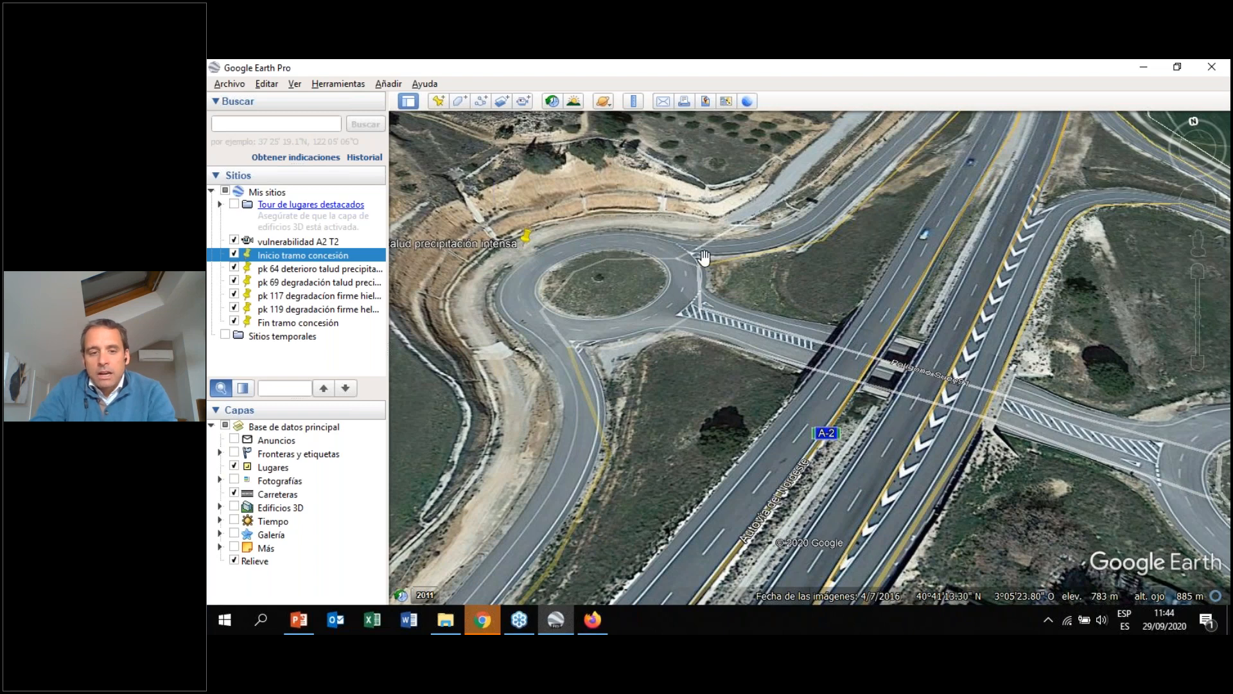
{"action": "left_click_drag", "start_coordinate": [714, 255], "coordinate": [734, 286]}
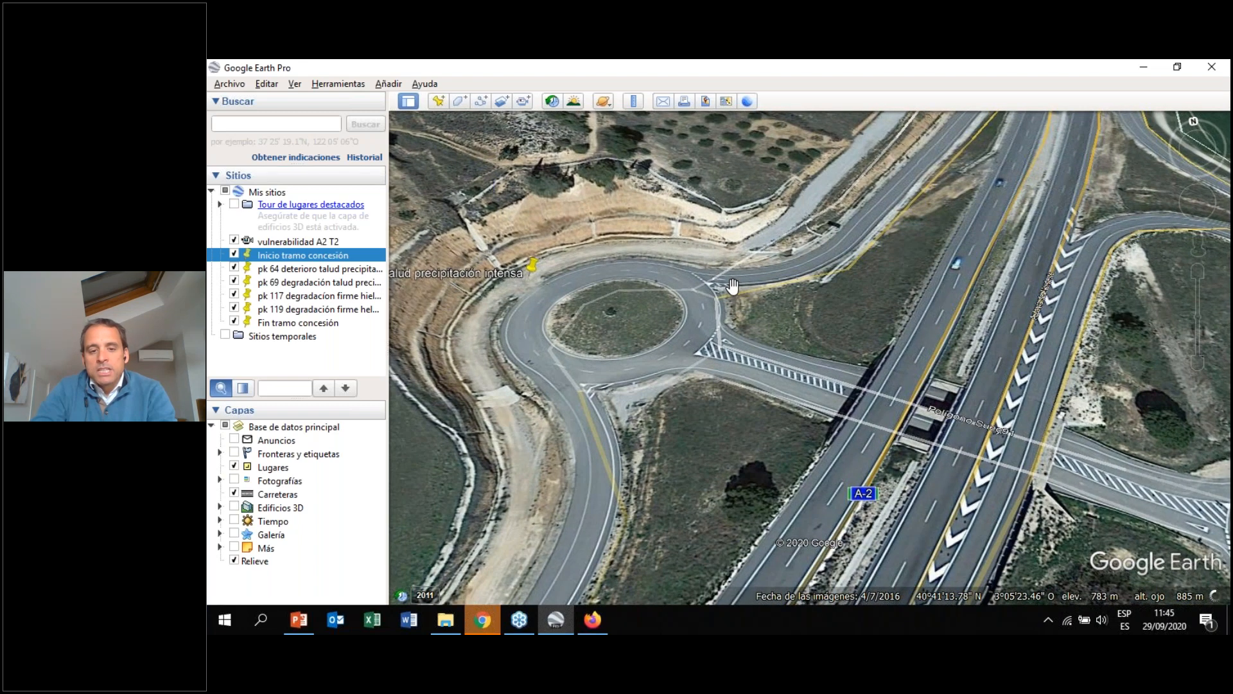
{"action": "scroll", "coordinate": [733, 281], "scroll_direction": "down", "scroll_amount": 2}
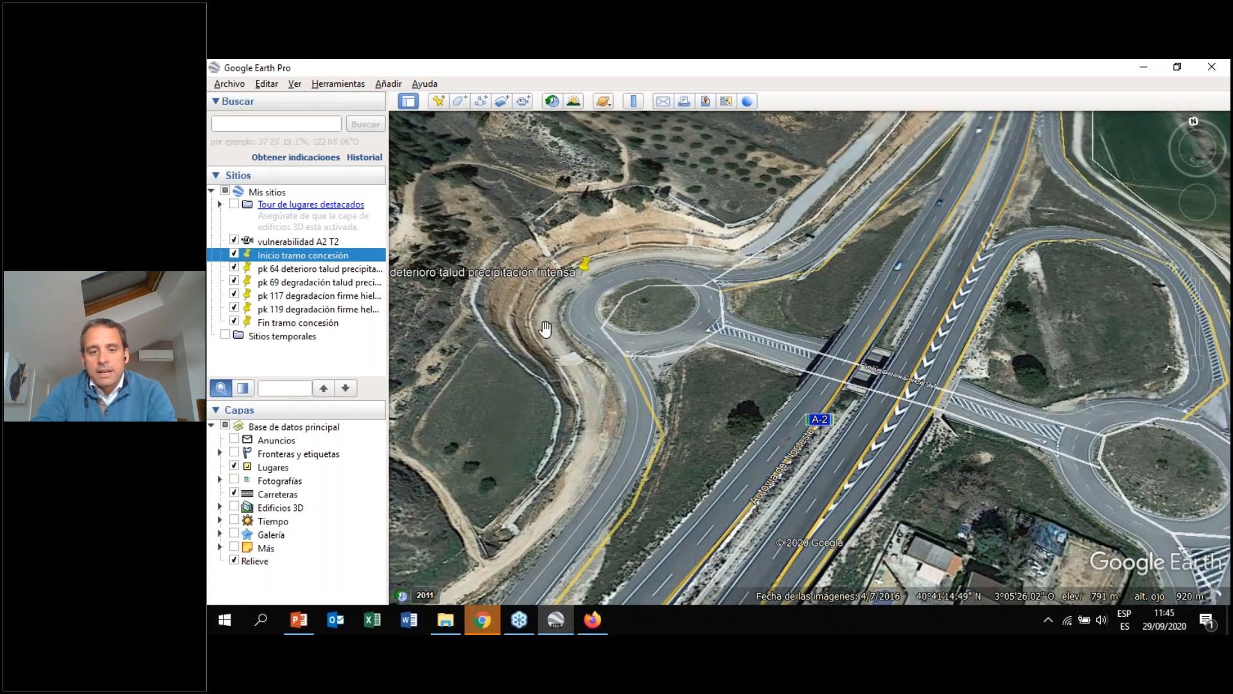
{"action": "left_click_drag", "start_coordinate": [979, 373], "coordinate": [917, 362]}
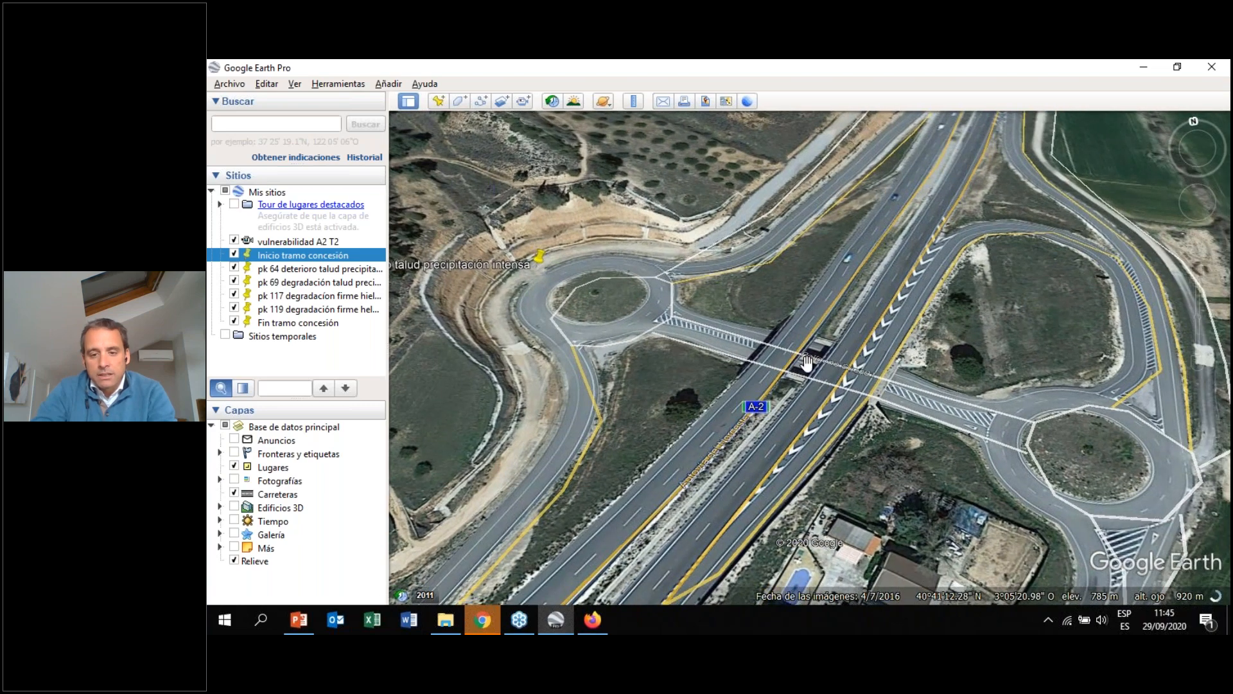
{"action": "scroll", "coordinate": [714, 395], "scroll_direction": "down", "scroll_amount": 3}
{"action": "left_click_drag", "start_coordinate": [716, 391], "coordinate": [955, 168]}
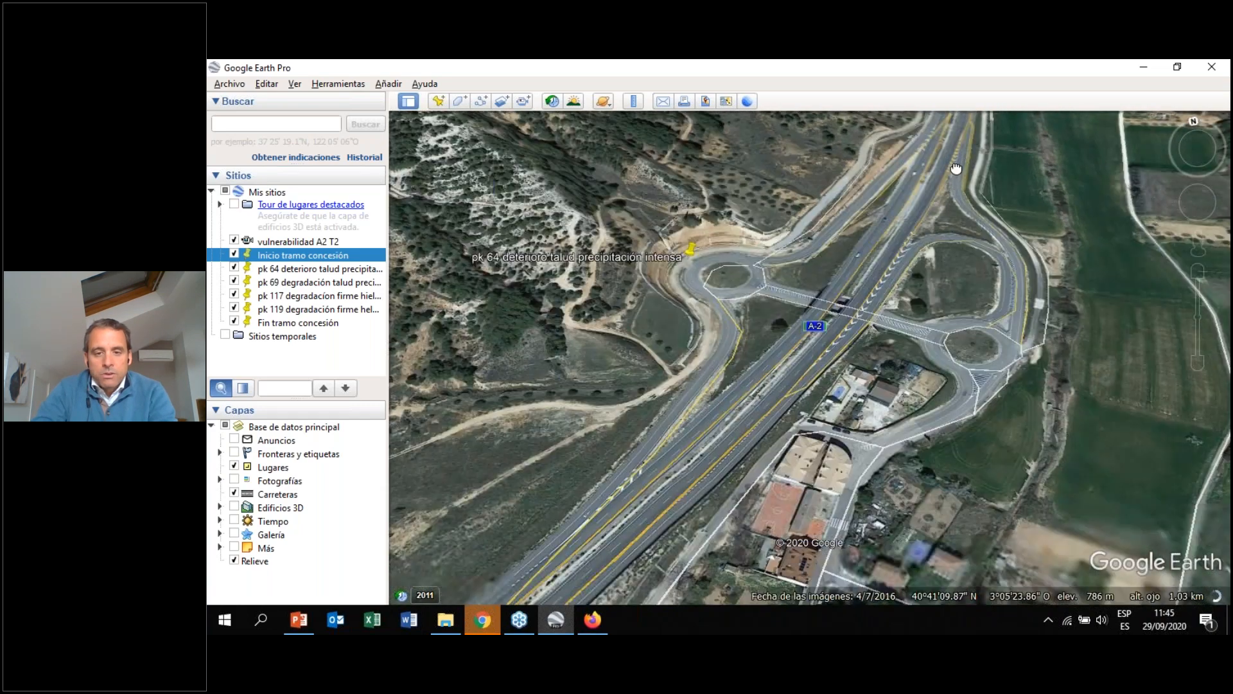
Pan along the motorway to inspect the terraced cut slope beside the carriageway
{"action": "left_click_drag", "start_coordinate": [724, 337], "coordinate": [794, 342]}
{"action": "left_click_drag", "start_coordinate": [707, 384], "coordinate": [765, 397]}
{"action": "scroll", "coordinate": [864, 385], "scroll_direction": "up", "scroll_amount": 3}
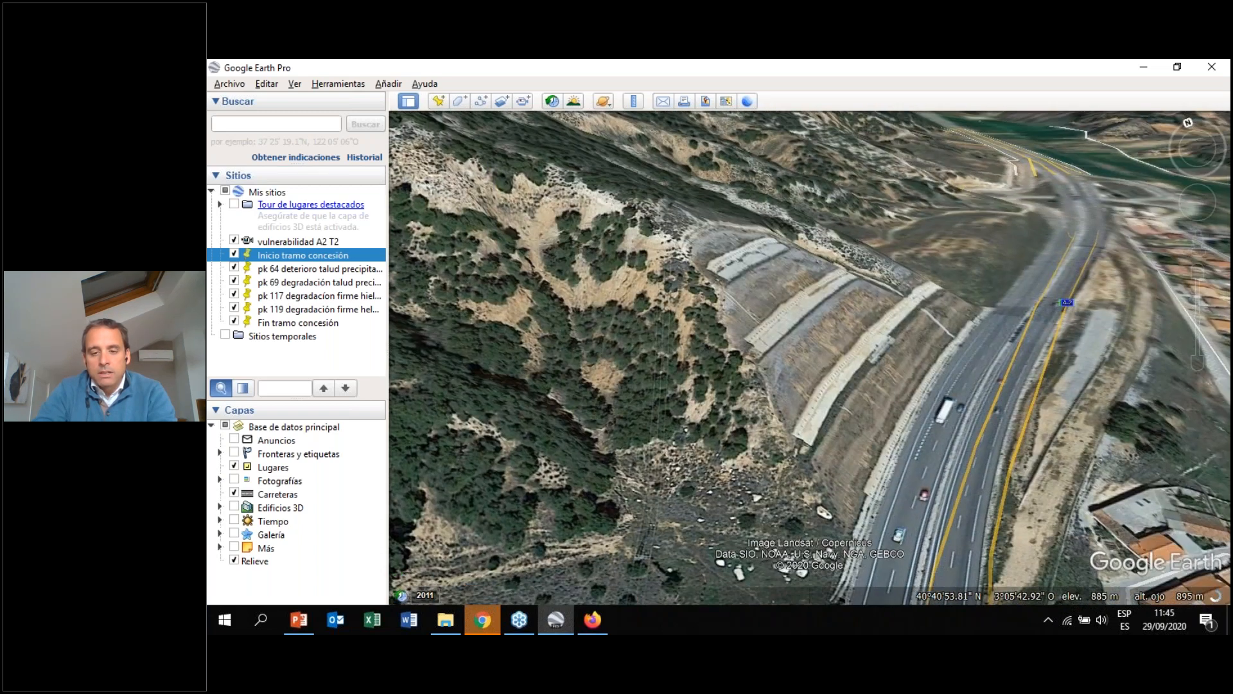
{"action": "left_click_drag", "start_coordinate": [844, 429], "coordinate": [738, 406]}
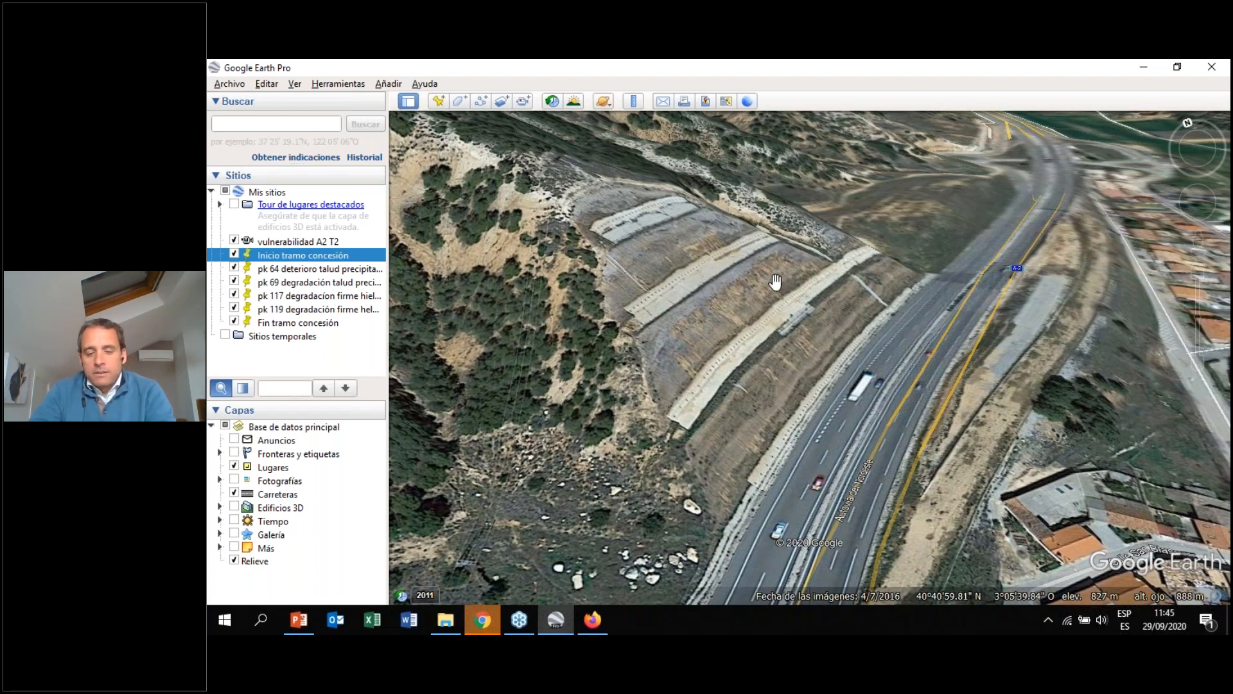
{"action": "left_click_drag", "start_coordinate": [755, 294], "coordinate": [733, 314]}
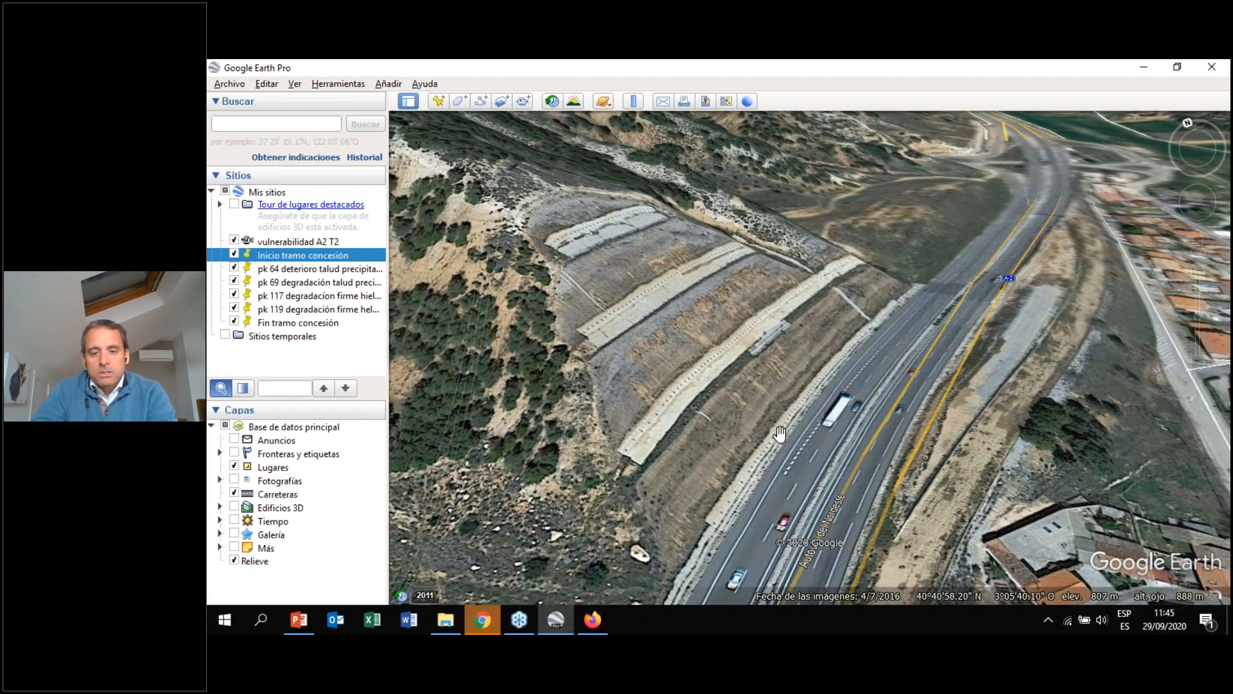
{"action": "left_click_drag", "start_coordinate": [755, 400], "coordinate": [759, 376]}
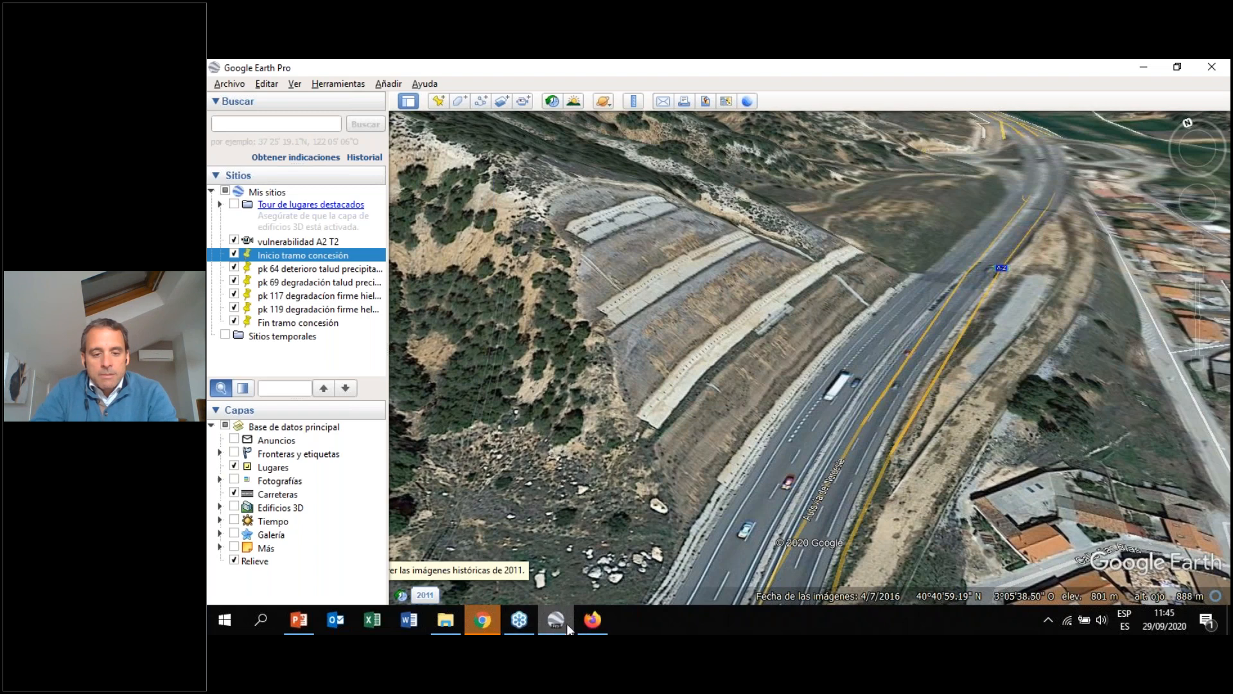
Return to the browser and examine the Condiciones de circulación 2011-2040 severity options for clearance 101 without changing them
{"action": "left_click", "coordinate": [593, 620]}
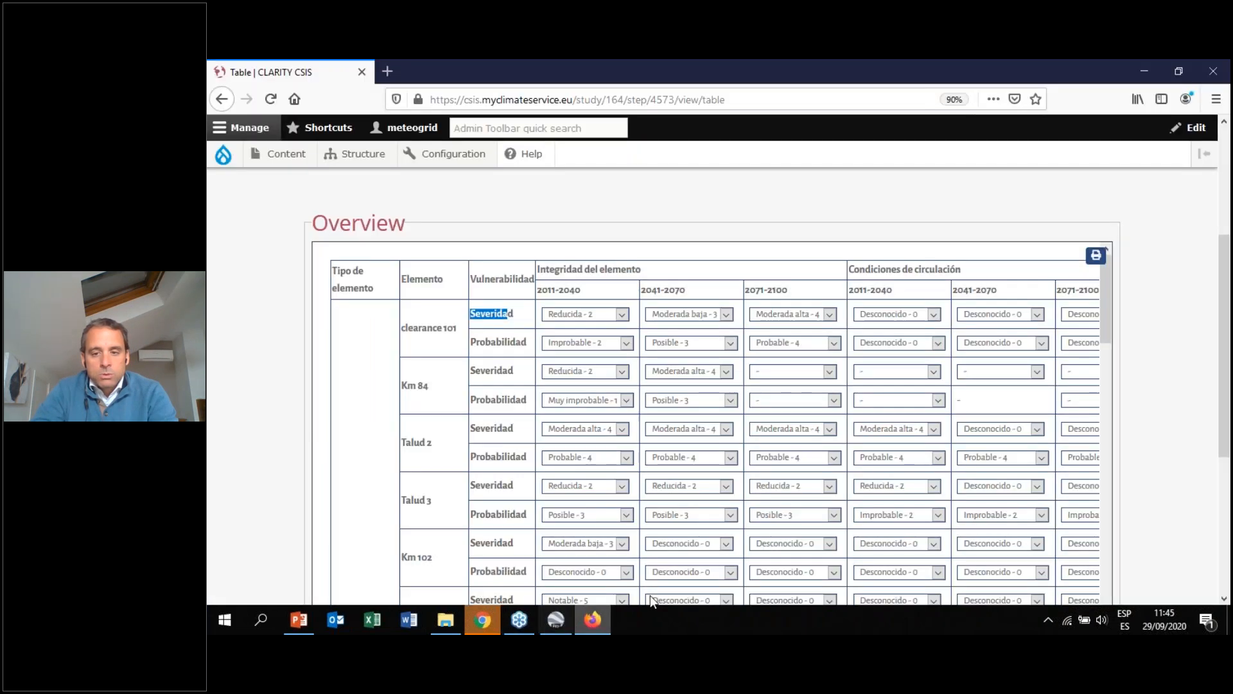
{"action": "left_click", "coordinate": [939, 321]}
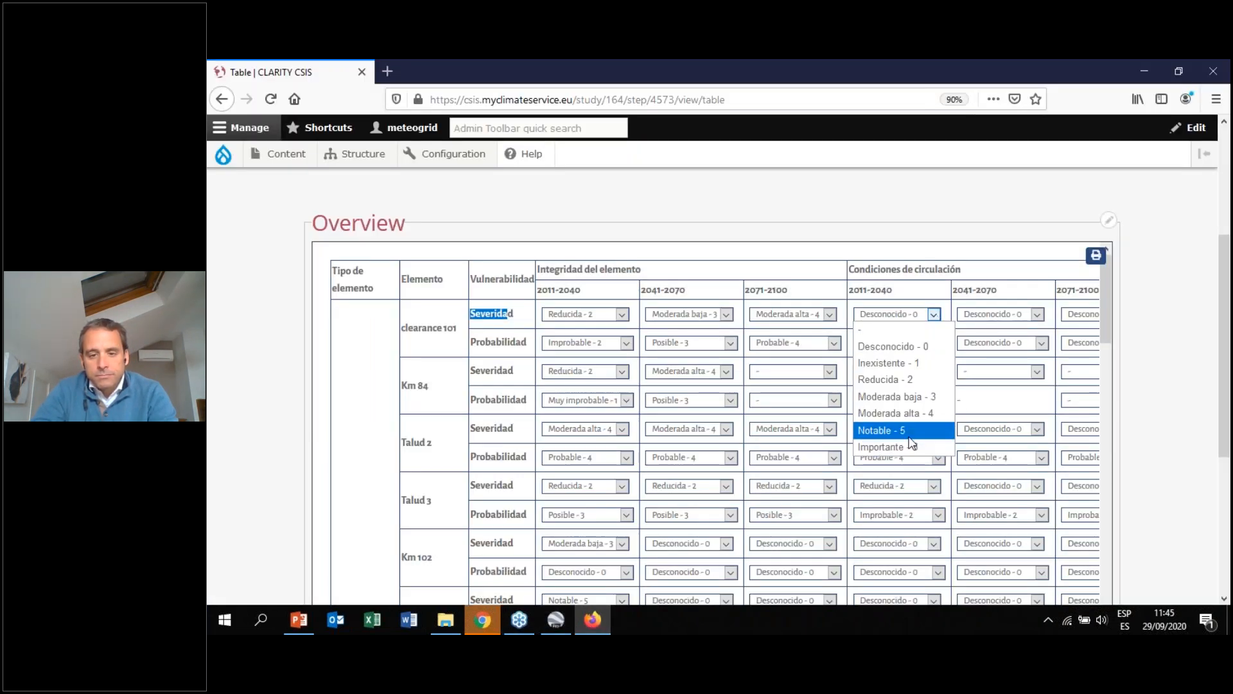
{"action": "left_click", "coordinate": [909, 438]}
{"action": "left_click", "coordinate": [934, 314]}
{"action": "left_click", "coordinate": [893, 347]}
{"action": "left_click", "coordinate": [465, 327]}
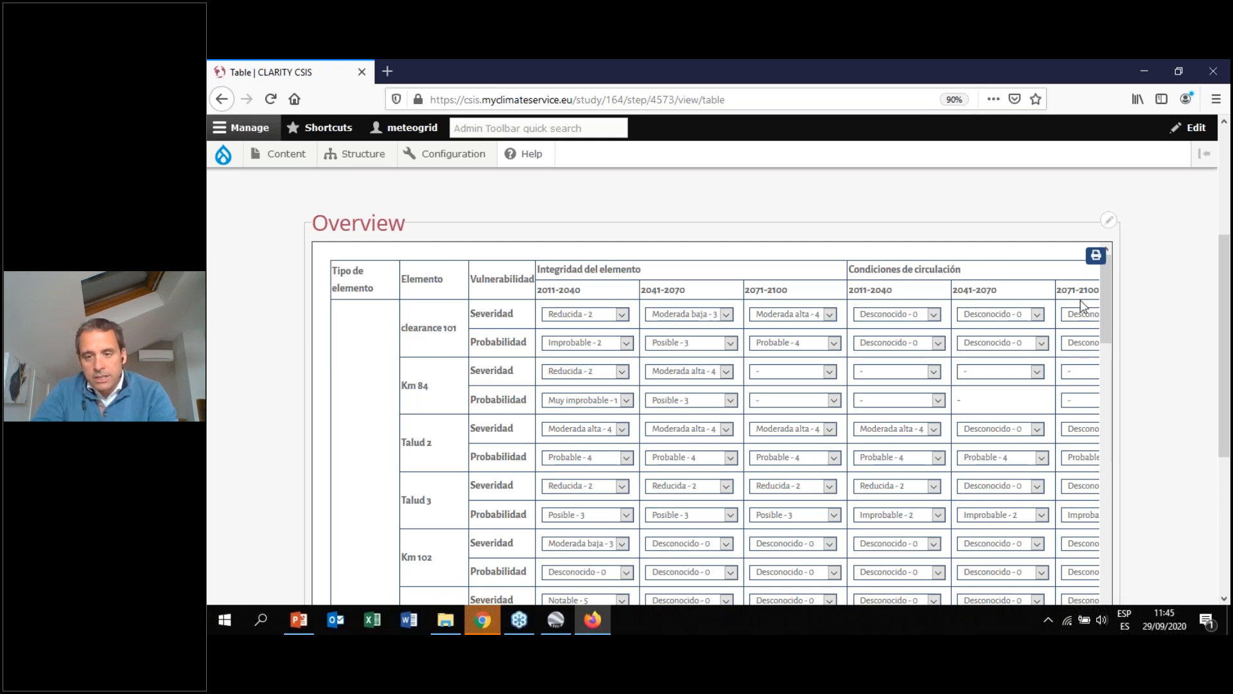
Open the Risk and Impact Assessment step and read its module description and risk-level matrix
{"action": "scroll", "coordinate": [978, 337], "scroll_direction": "up", "scroll_amount": 4}
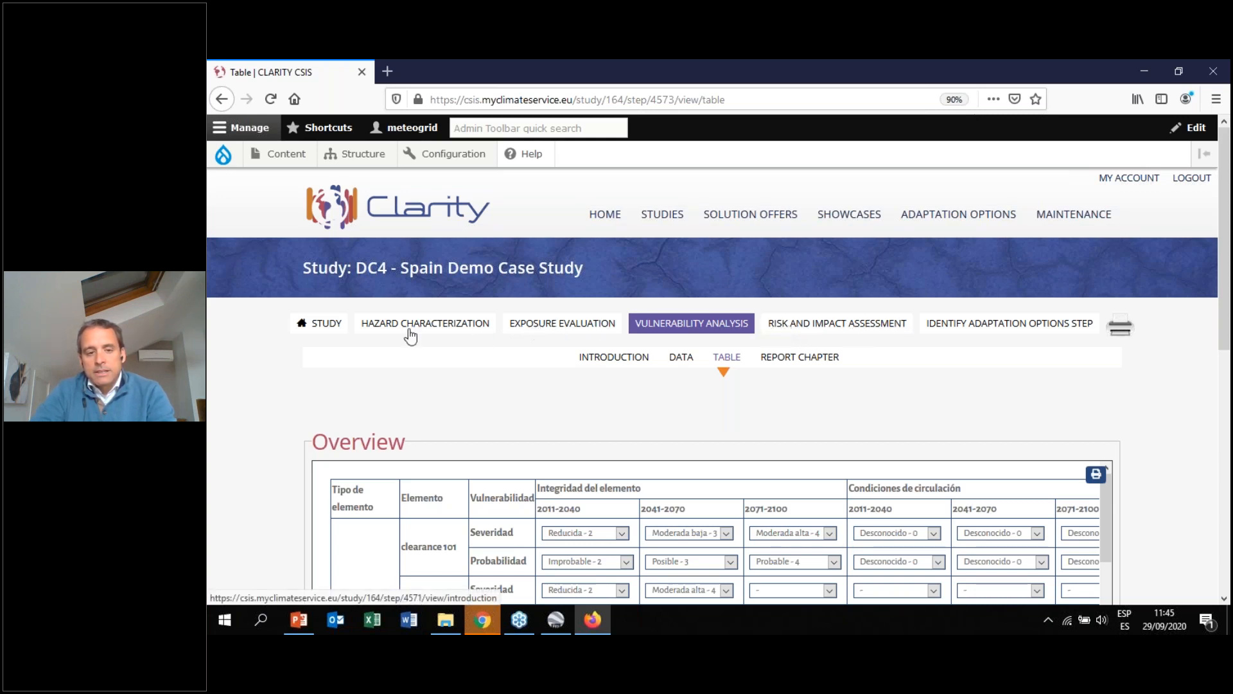
{"action": "left_click", "coordinate": [845, 327]}
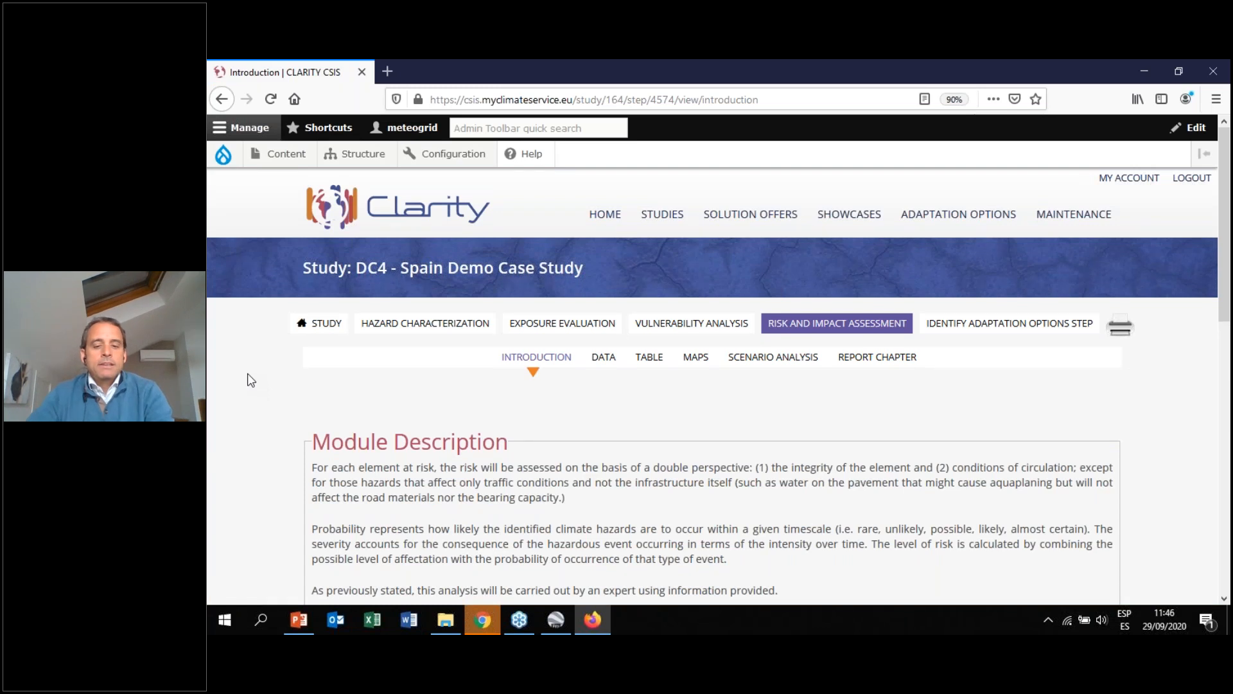
{"action": "scroll", "coordinate": [334, 488], "scroll_direction": "down", "scroll_amount": 10}
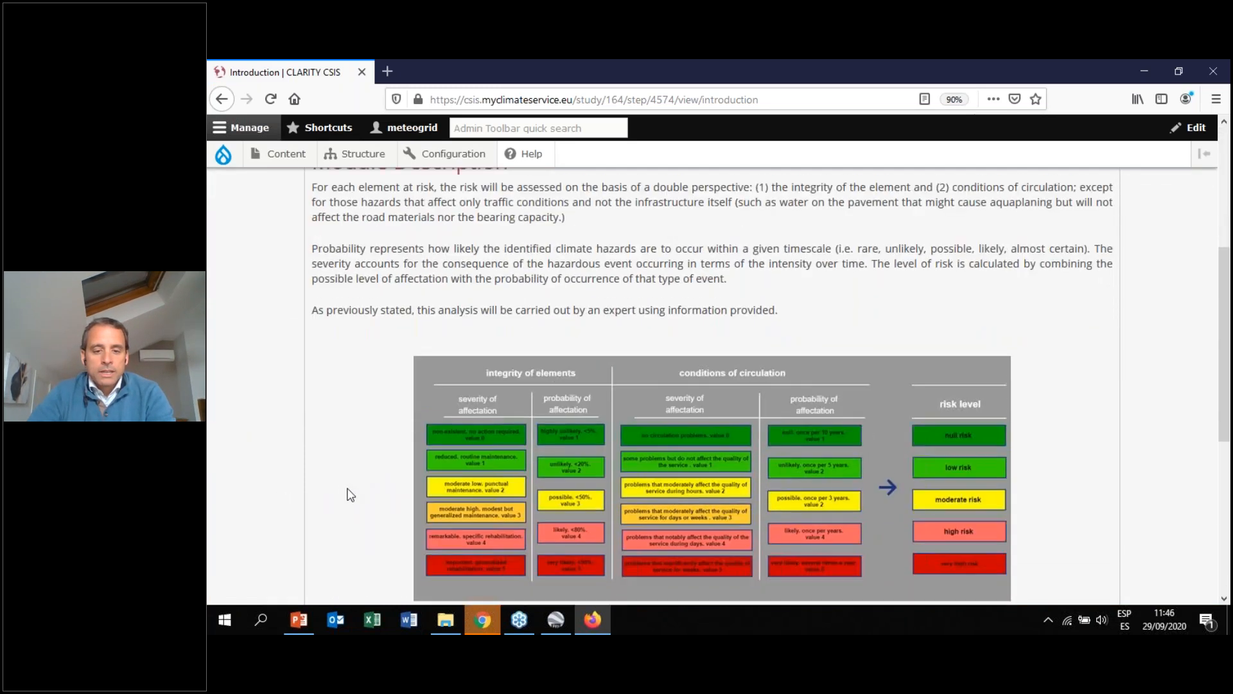
{"action": "scroll", "coordinate": [326, 475], "scroll_direction": "up", "scroll_amount": 10}
Open the Table view of the Risk and Impact Assessment step and scroll through the risk levels of all elements
{"action": "left_click", "coordinate": [664, 363]}
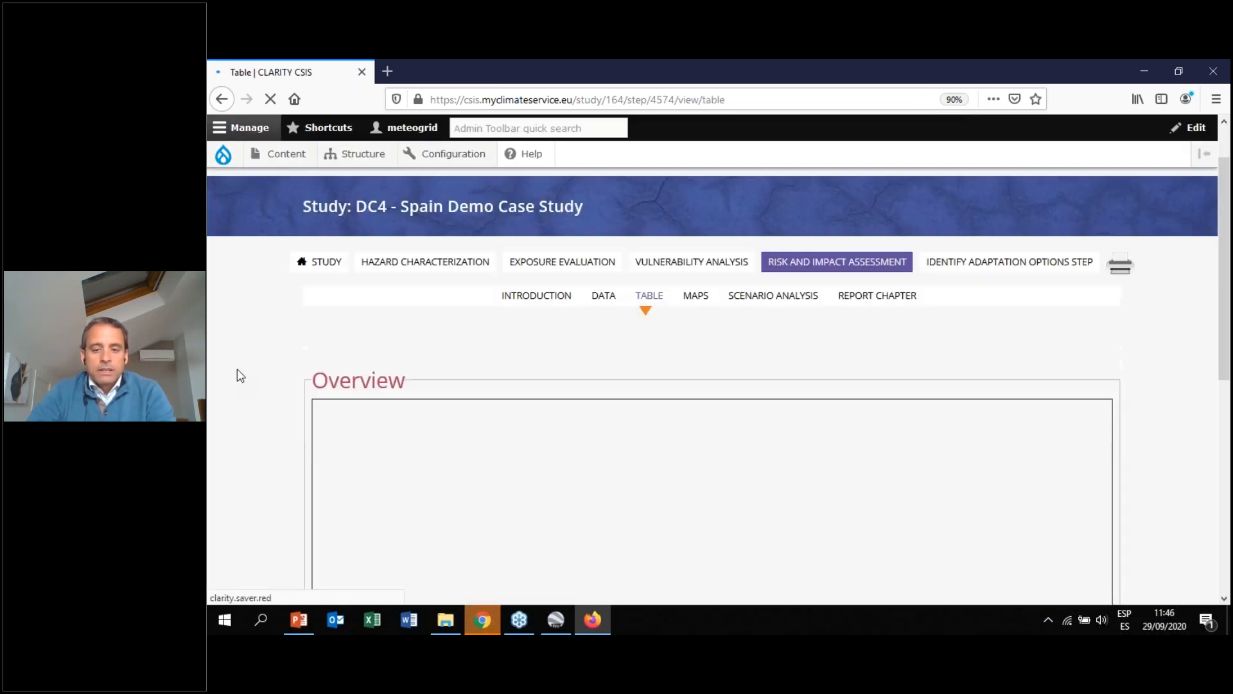
{"action": "scroll", "coordinate": [241, 375], "scroll_direction": "down", "scroll_amount": 3}
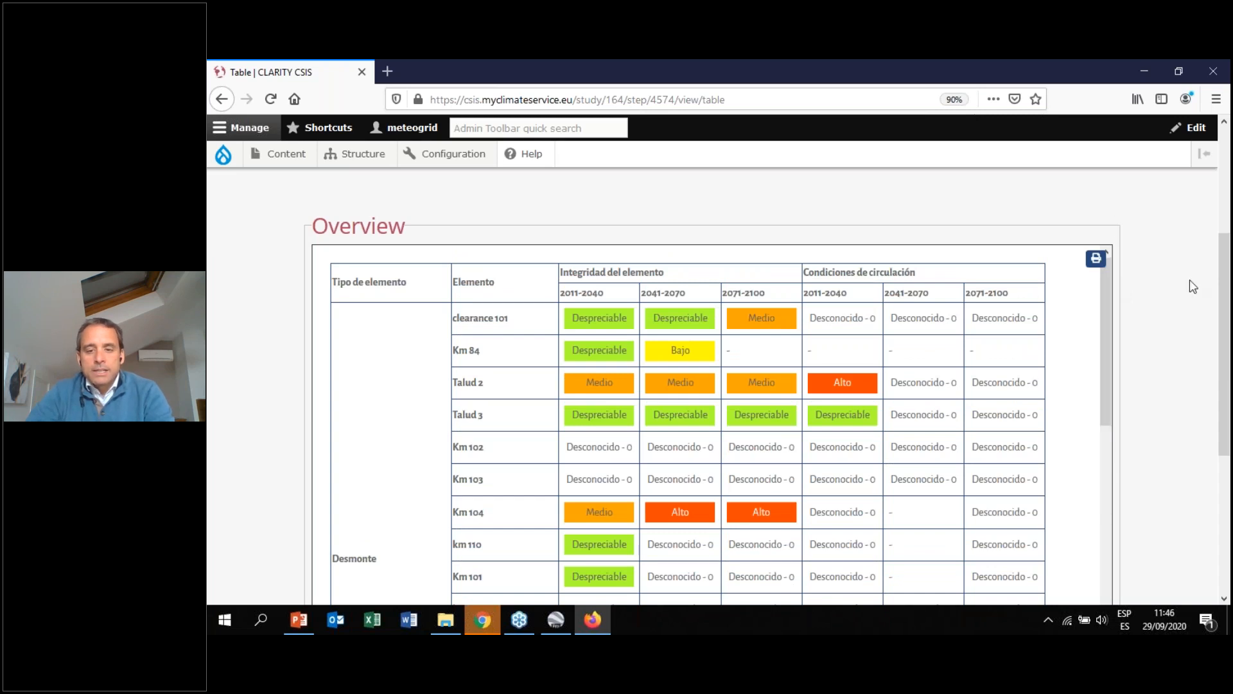
{"action": "scroll", "coordinate": [1189, 282], "scroll_direction": "up", "scroll_amount": 2}
{"action": "scroll", "coordinate": [1125, 343], "scroll_direction": "down", "scroll_amount": 4}
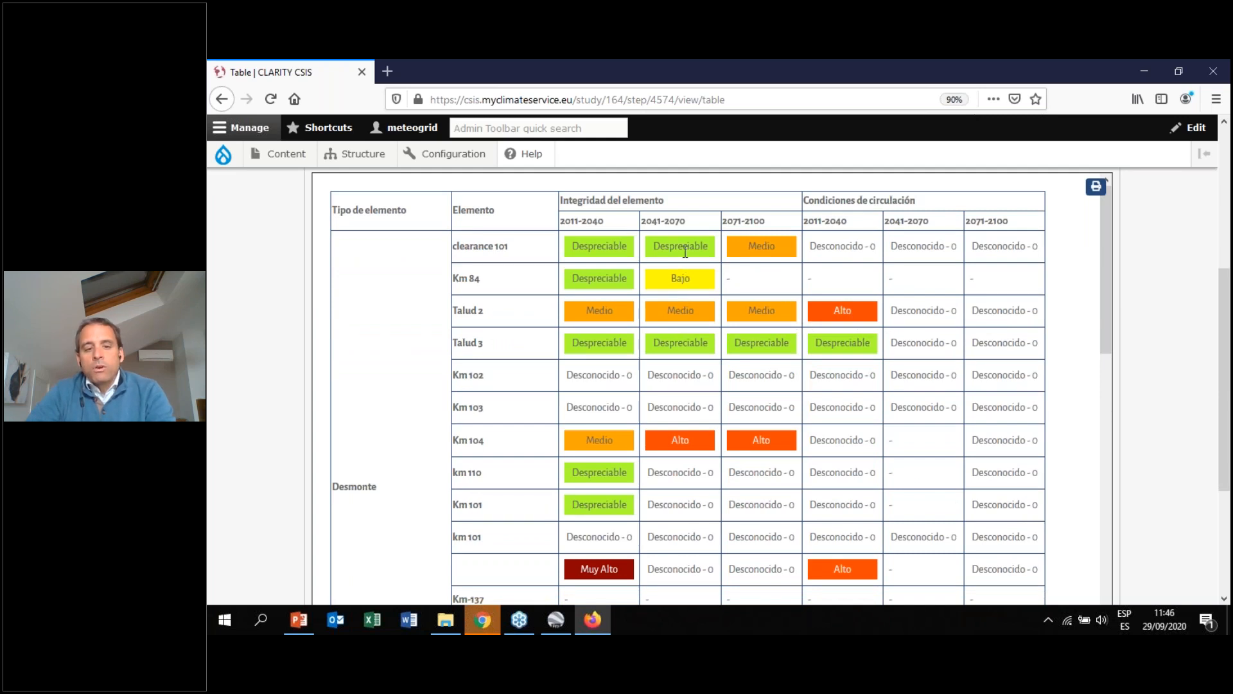
{"action": "left_click_drag", "start_coordinate": [656, 248], "coordinate": [703, 249]}
{"action": "left_click", "coordinate": [798, 287]}
{"action": "left_click_drag", "start_coordinate": [1103, 245], "coordinate": [1121, 475]}
{"action": "scroll", "coordinate": [1229, 355], "scroll_direction": "down", "scroll_amount": 1}
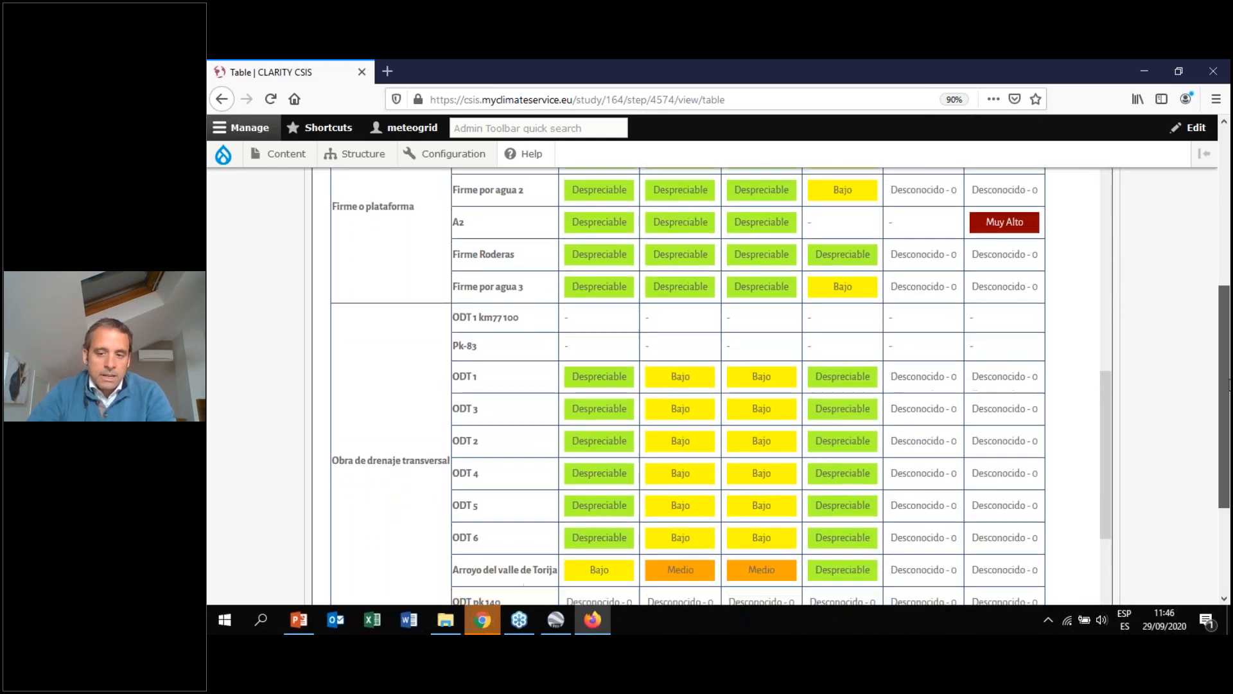
{"action": "left_click_drag", "start_coordinate": [1111, 376], "coordinate": [1105, 468]}
{"action": "scroll", "coordinate": [1108, 374], "scroll_direction": "down", "scroll_amount": 5}
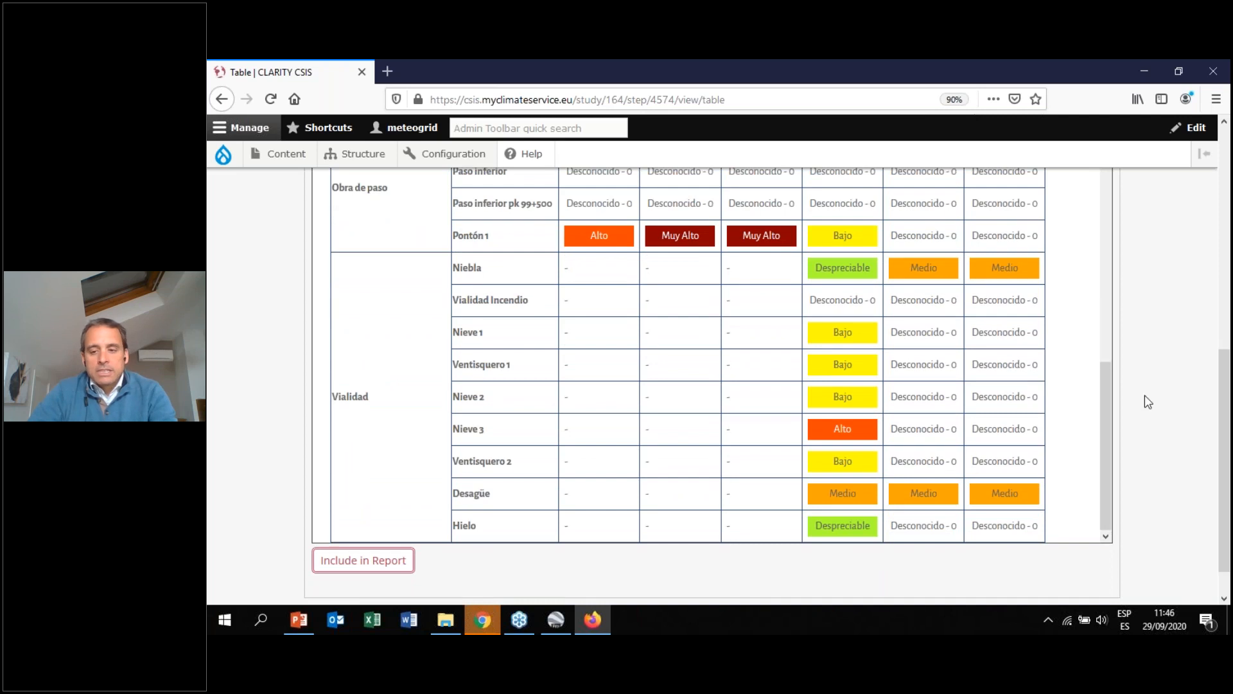
{"action": "scroll", "coordinate": [1224, 399], "scroll_direction": "up", "scroll_amount": 3}
{"action": "scroll", "coordinate": [938, 272], "scroll_direction": "up", "scroll_amount": 4}
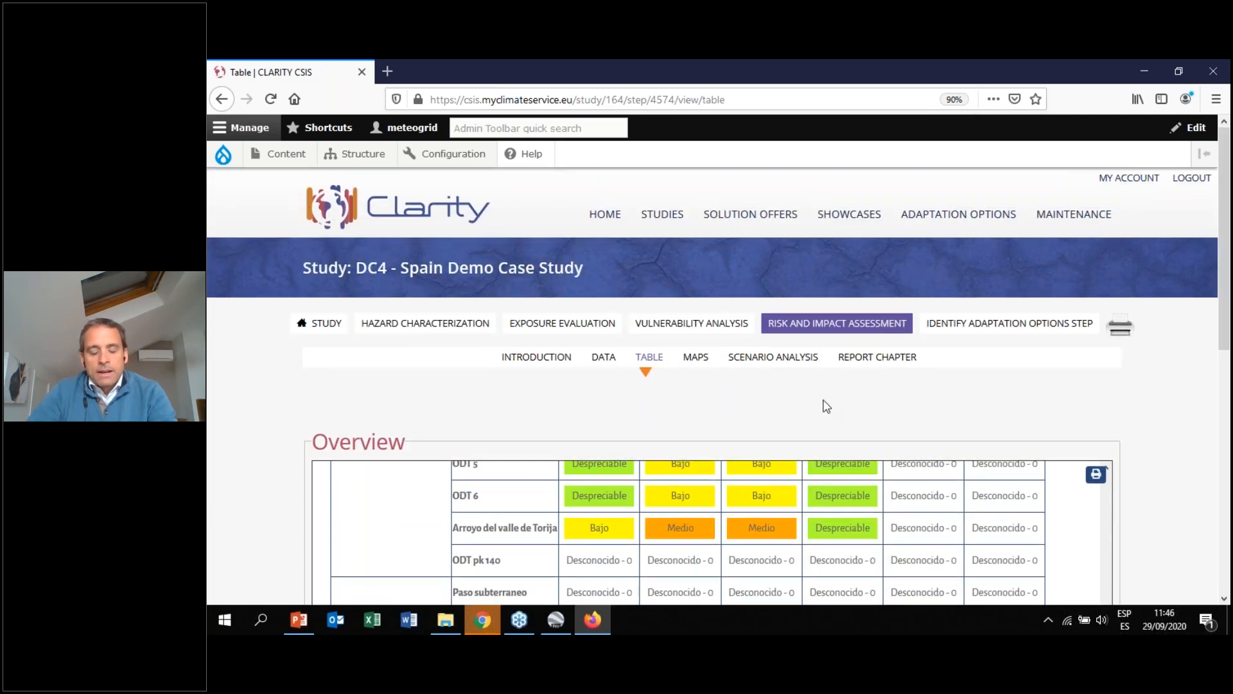
{"action": "scroll", "coordinate": [1227, 262], "scroll_direction": "down", "scroll_amount": 3}
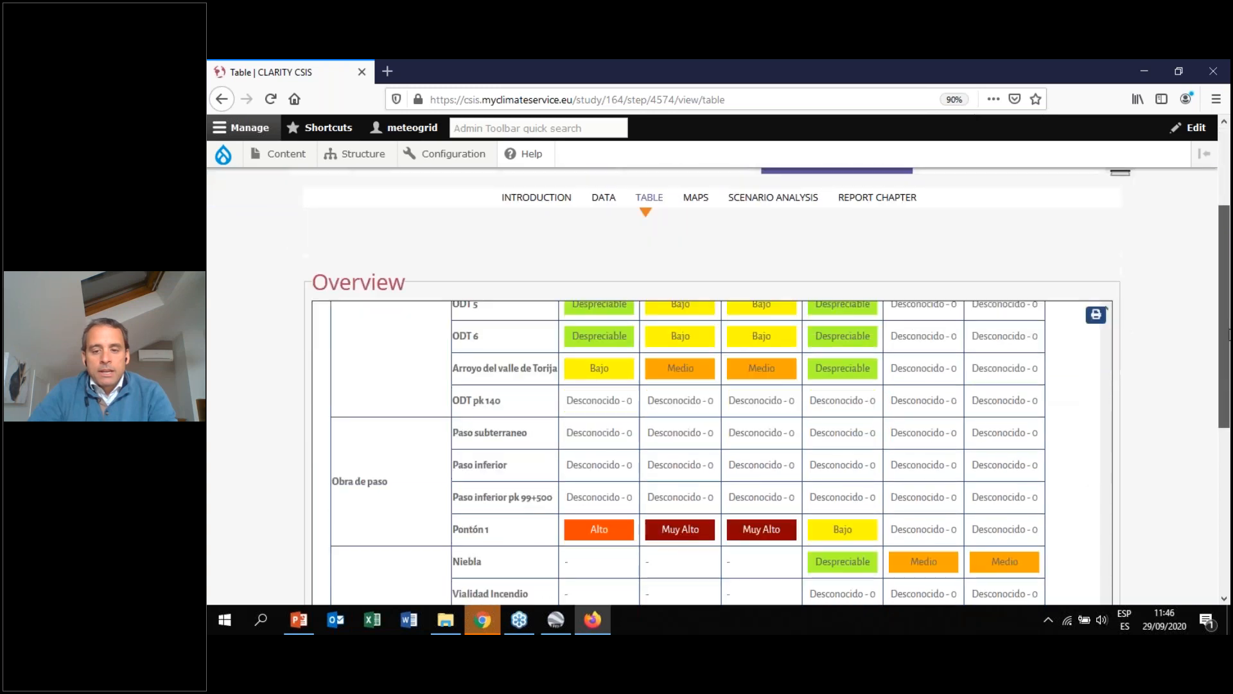
{"action": "scroll", "coordinate": [1088, 432], "scroll_direction": "down", "scroll_amount": 5}
{"action": "scroll", "coordinate": [1088, 430], "scroll_direction": "up", "scroll_amount": 5}
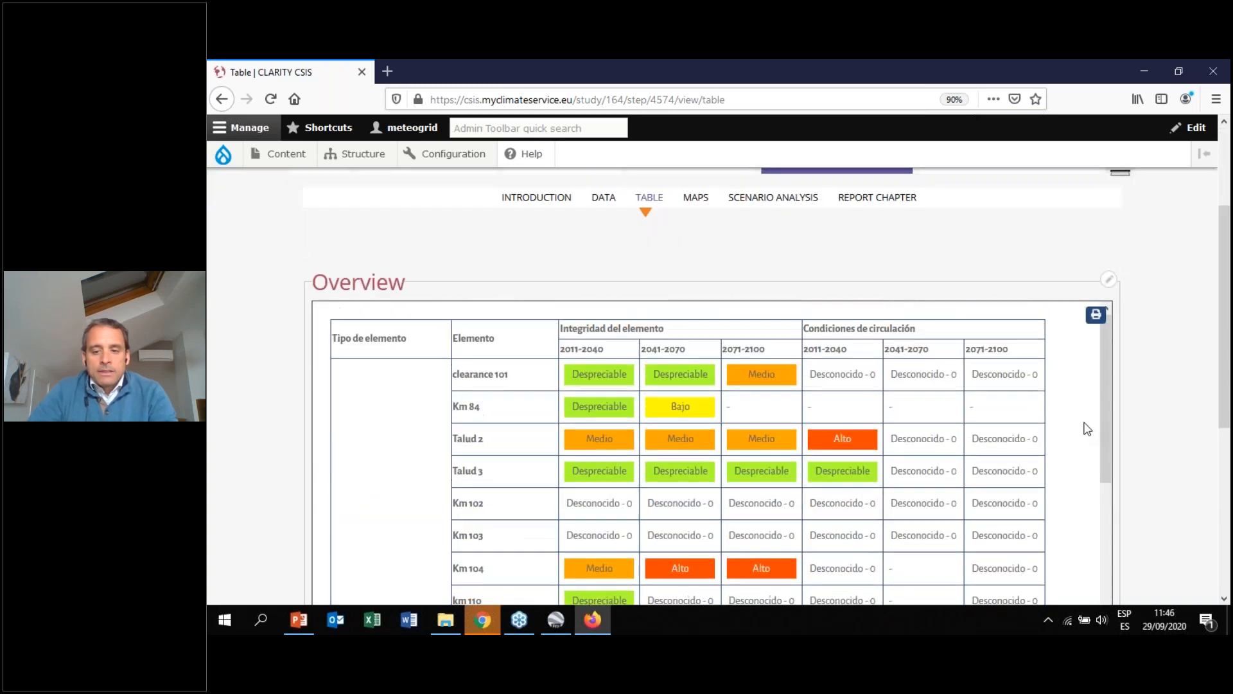
{"action": "scroll", "coordinate": [551, 313], "scroll_direction": "up", "scroll_amount": 2}
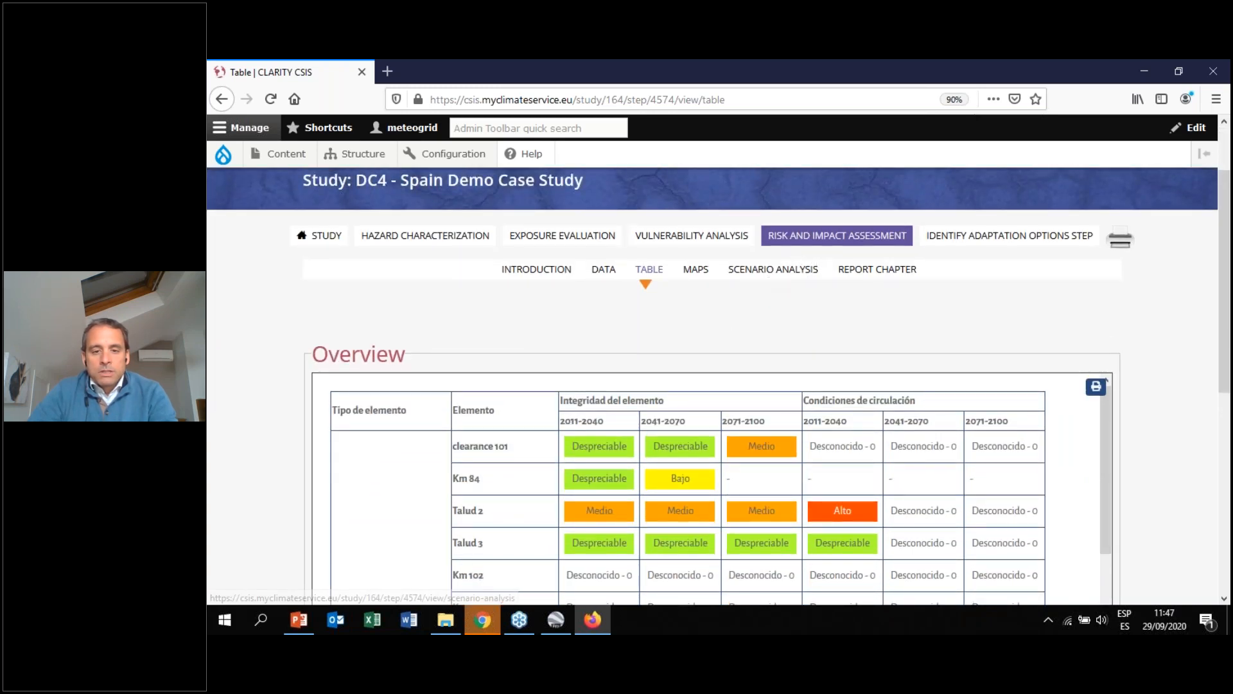
{"action": "scroll", "coordinate": [1227, 258], "scroll_direction": "down", "scroll_amount": 1}
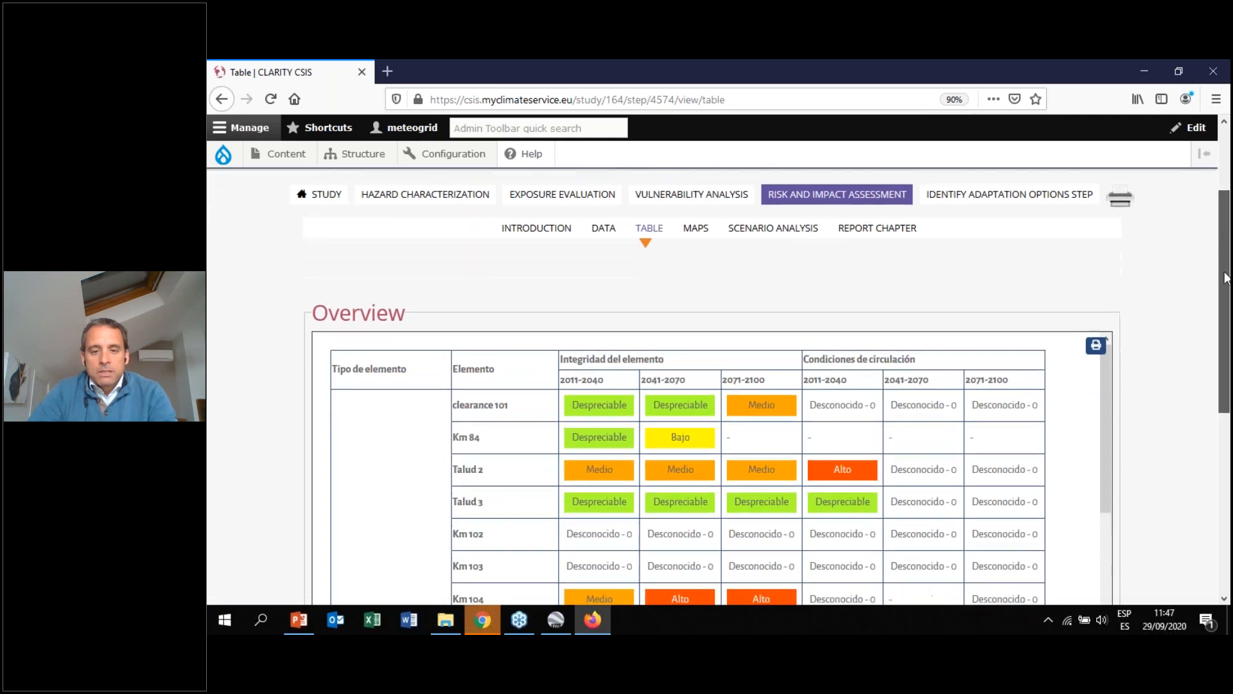
{"action": "scroll", "coordinate": [683, 368], "scroll_direction": "up", "scroll_amount": 3}
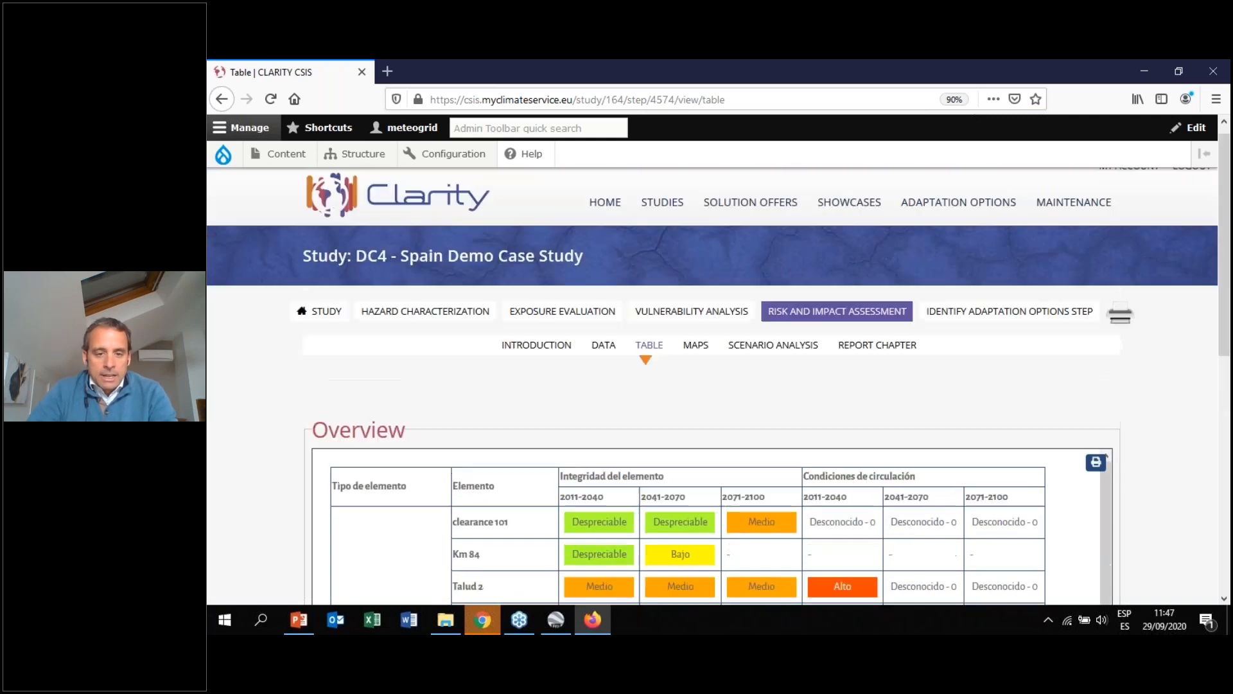
{"action": "scroll", "coordinate": [1227, 344], "scroll_direction": "down", "scroll_amount": 4}
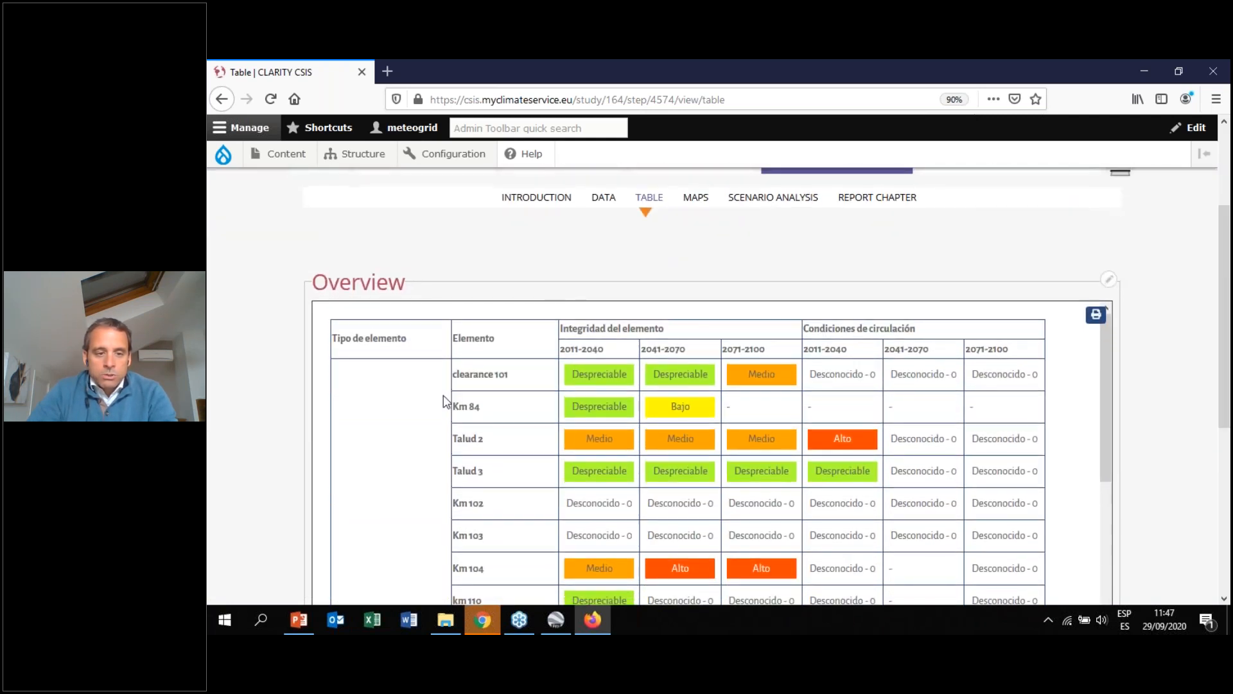
Open the Maps view of the Risk and Impact Assessment step and scroll down to the map
{"action": "left_click", "coordinate": [697, 200]}
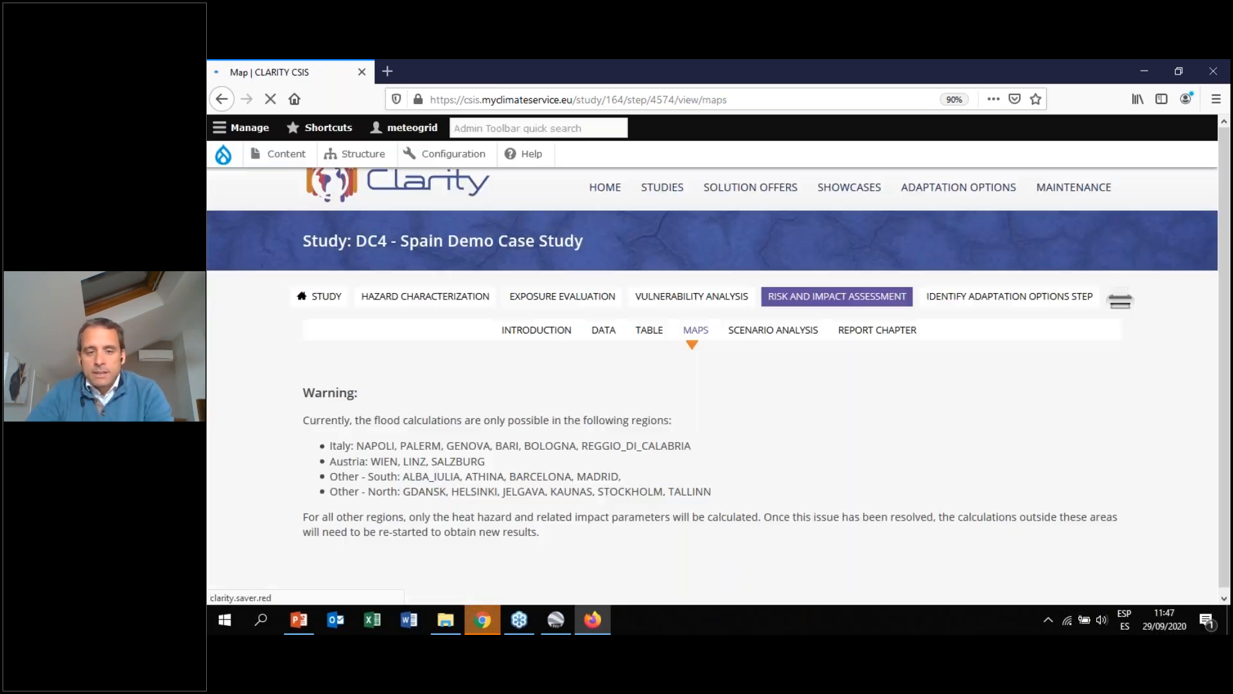
{"action": "left_click_drag", "start_coordinate": [1229, 149], "coordinate": [1212, 317]}
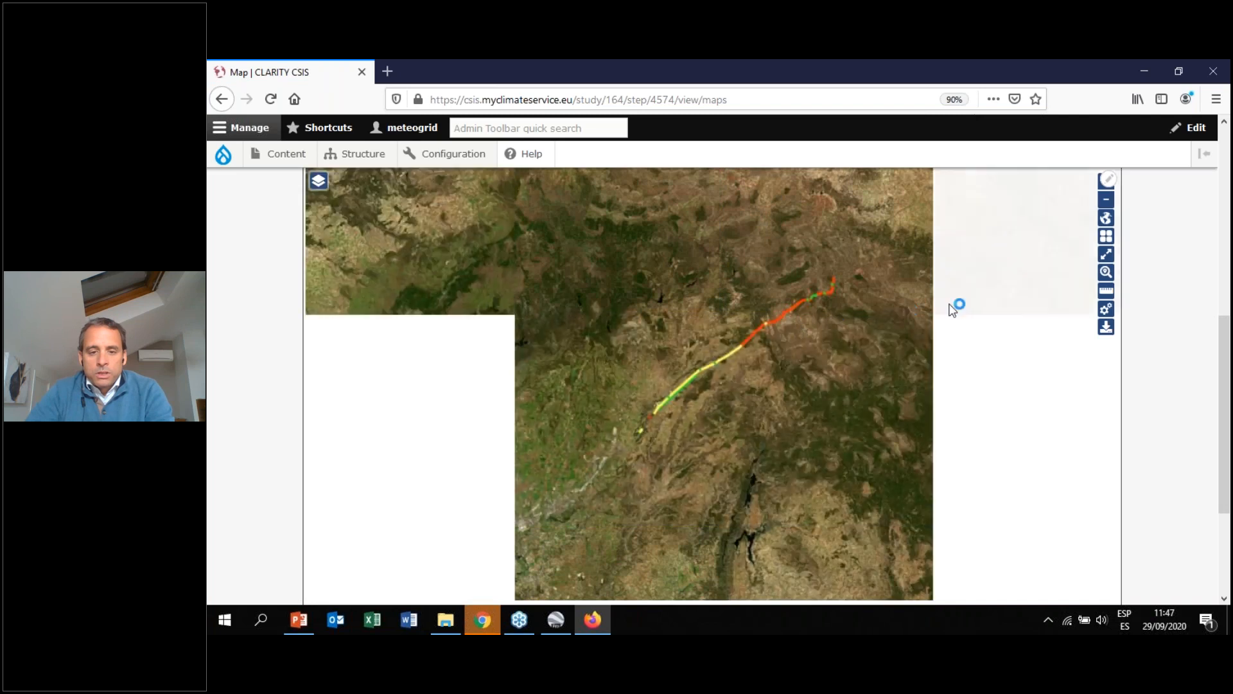
Switch the risk map's base layer to OpenStreetMap
{"action": "left_click", "coordinate": [1105, 243]}
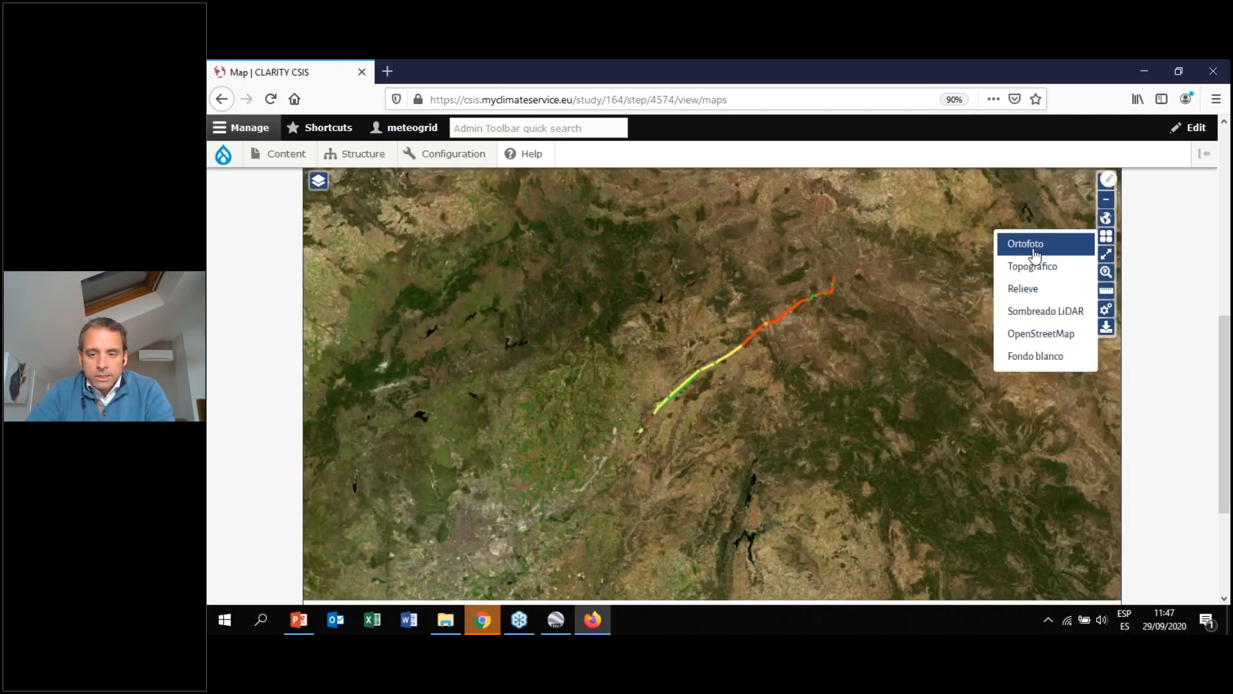
{"action": "left_click", "coordinate": [1021, 332]}
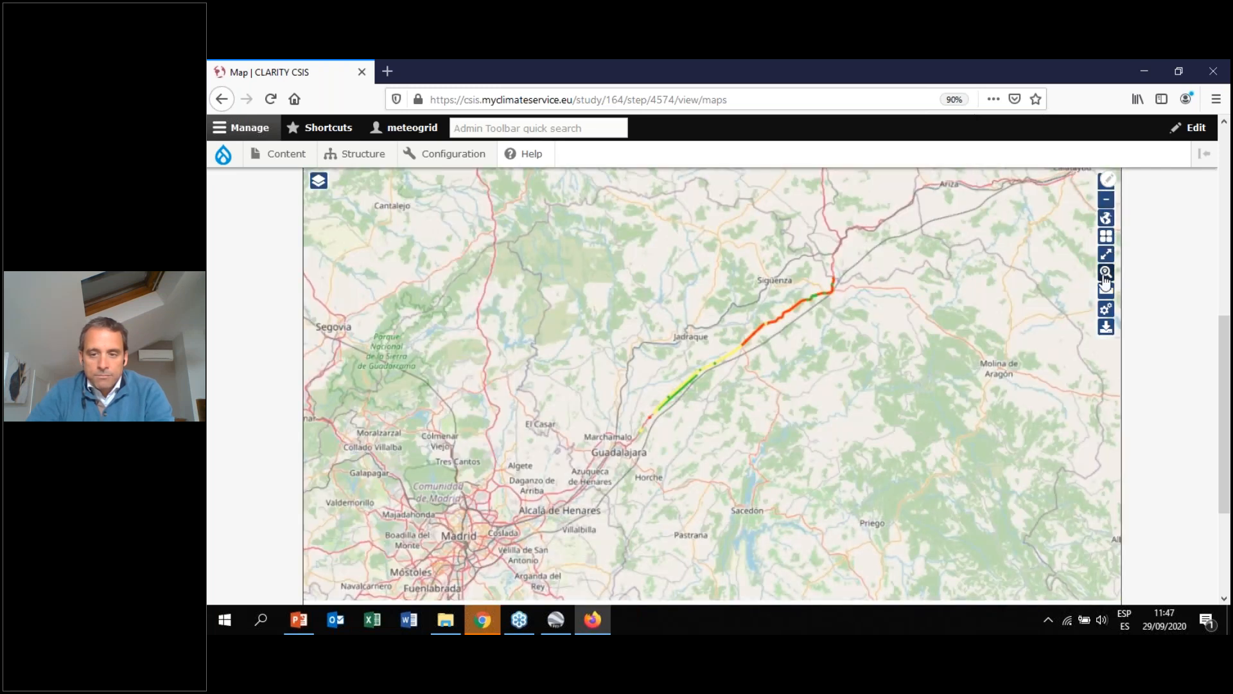
Zoom and pan along the A2 road on the risk map to examine the risk colours of its sections
{"action": "scroll", "coordinate": [800, 328], "scroll_direction": "up", "scroll_amount": 3}
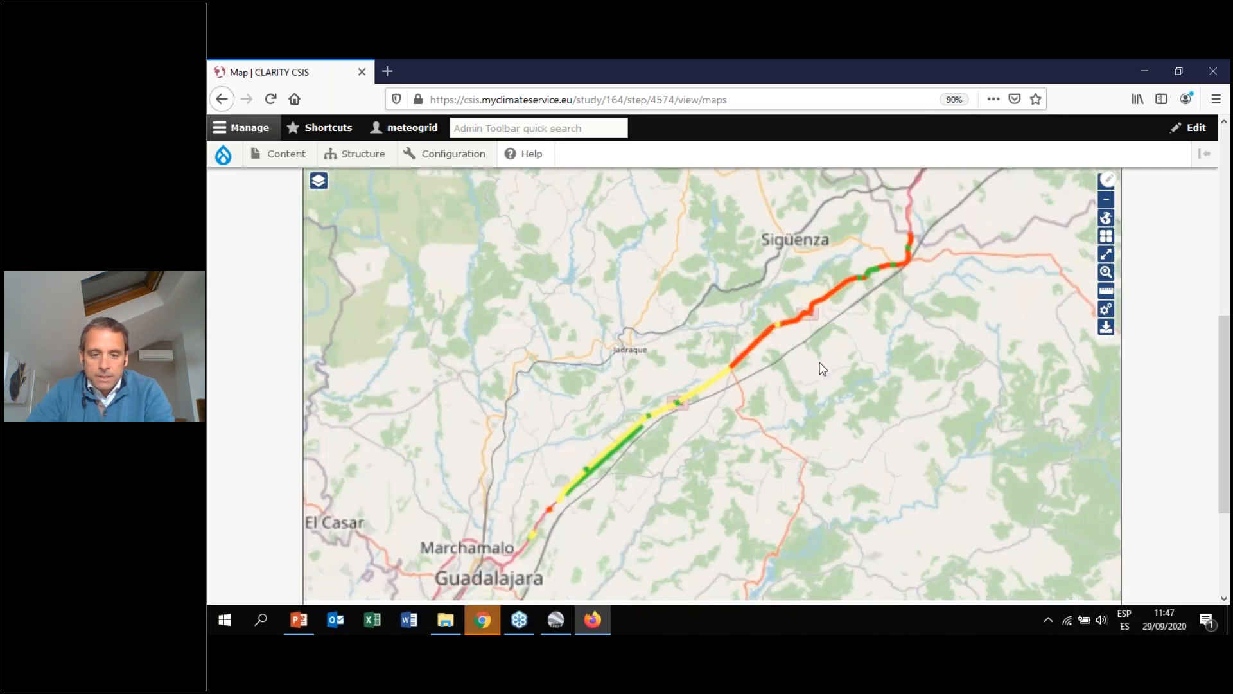
{"action": "left_click_drag", "start_coordinate": [727, 388], "coordinate": [669, 388]}
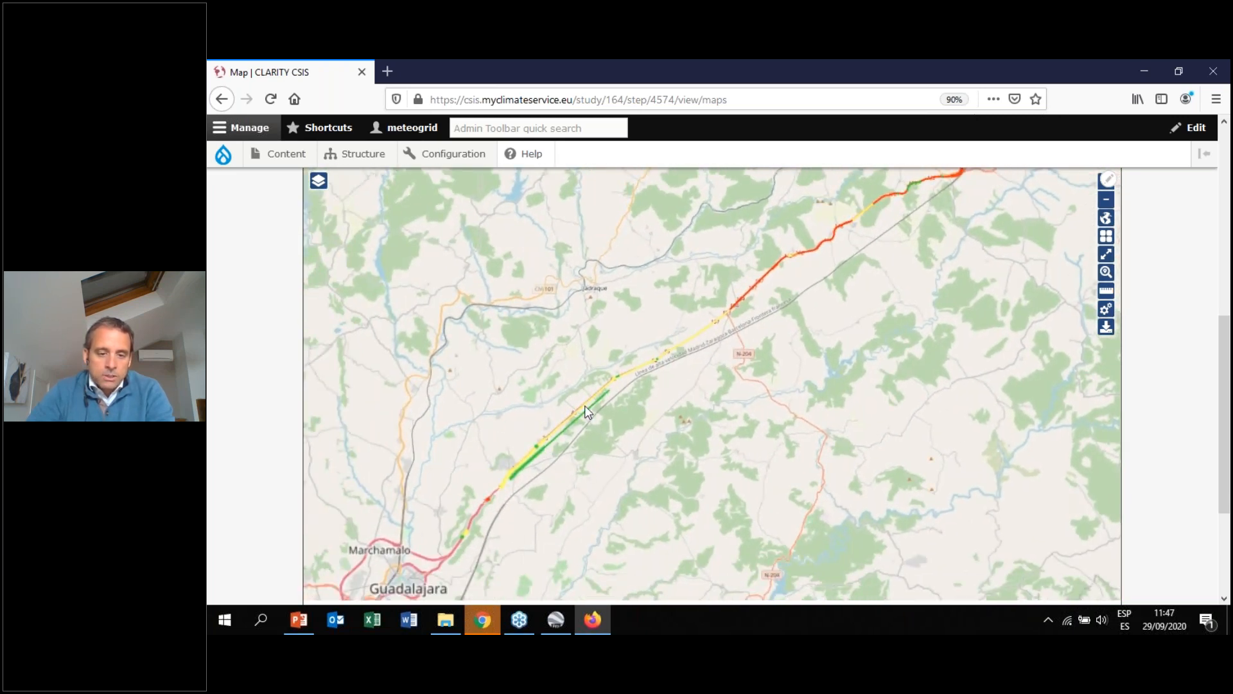
{"action": "left_click_drag", "start_coordinate": [796, 295], "coordinate": [788, 320]}
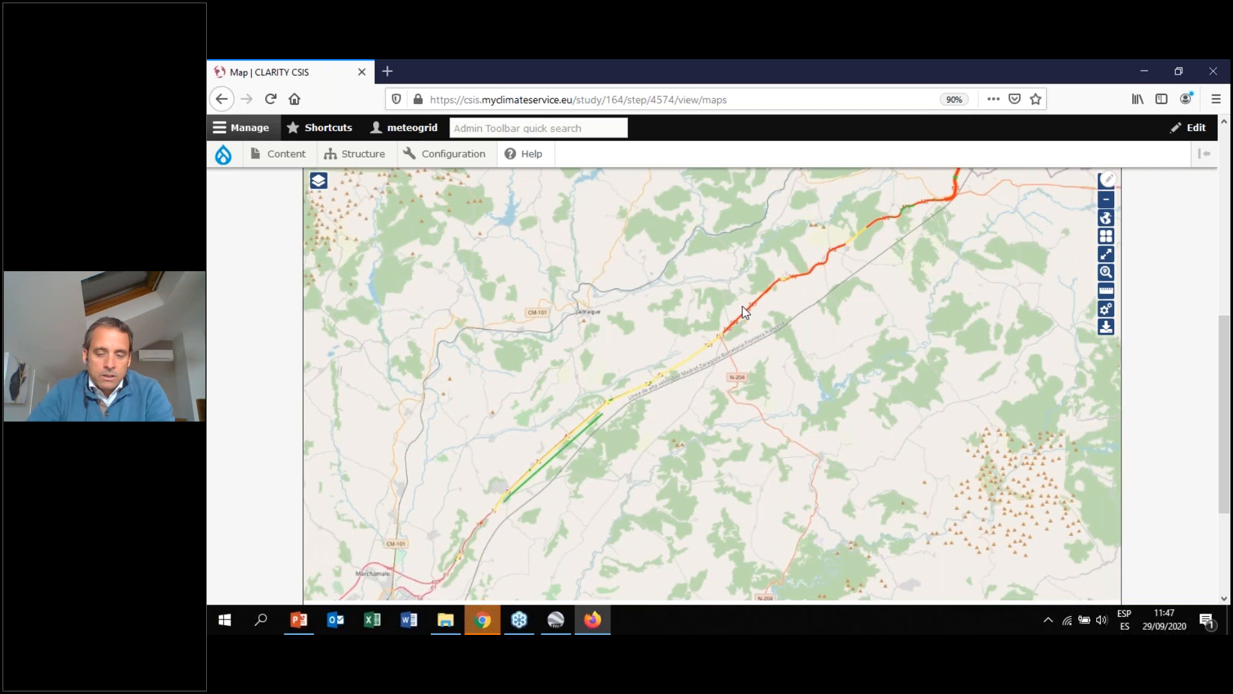
{"action": "scroll", "coordinate": [770, 321], "scroll_direction": "up", "scroll_amount": 2}
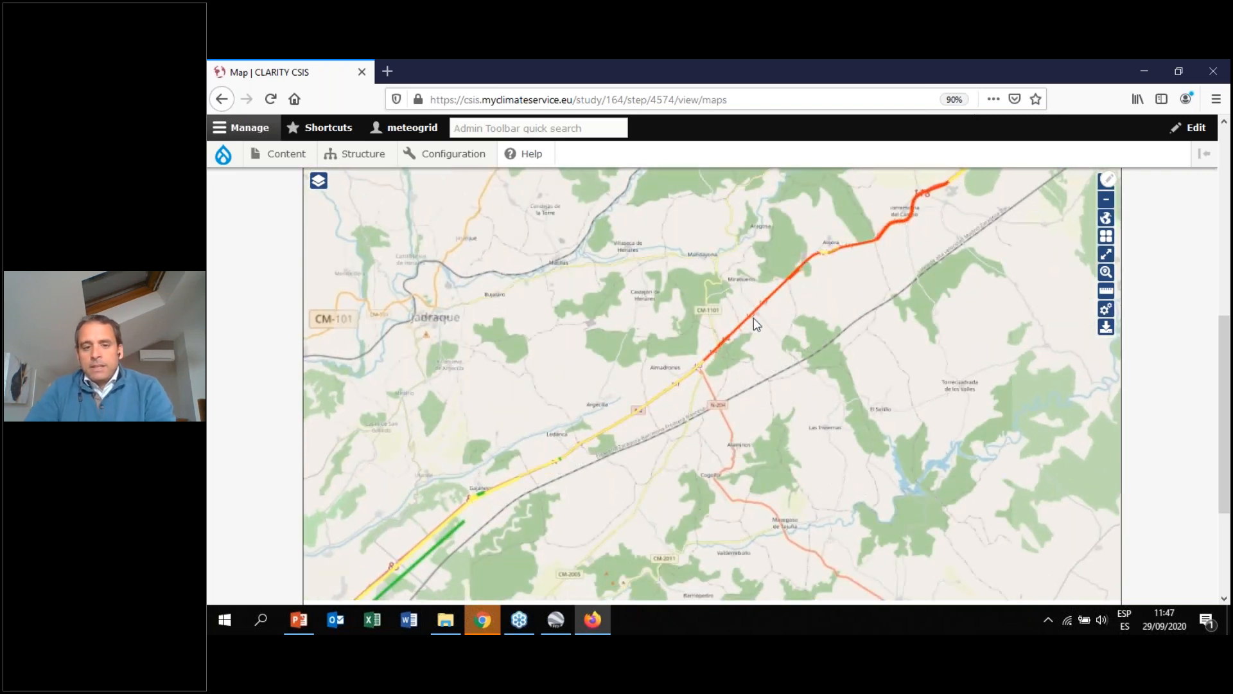
{"action": "left_click_drag", "start_coordinate": [893, 295], "coordinate": [778, 426]}
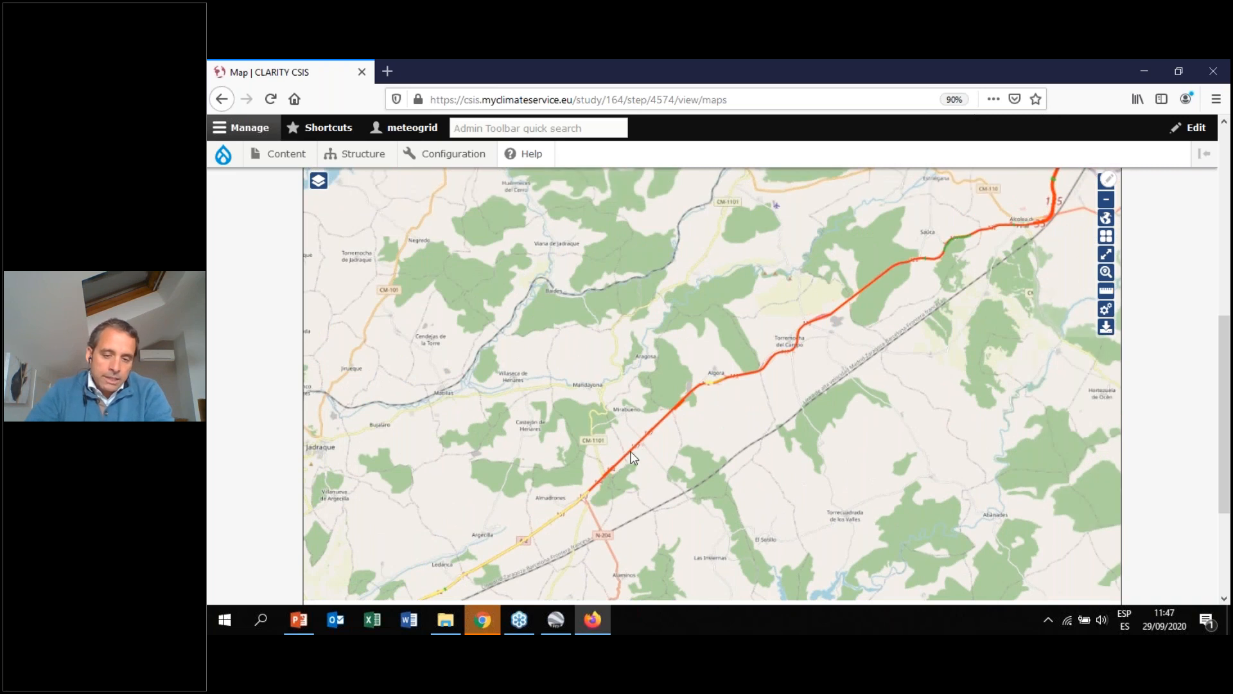
{"action": "left_click_drag", "start_coordinate": [677, 427], "coordinate": [803, 301]}
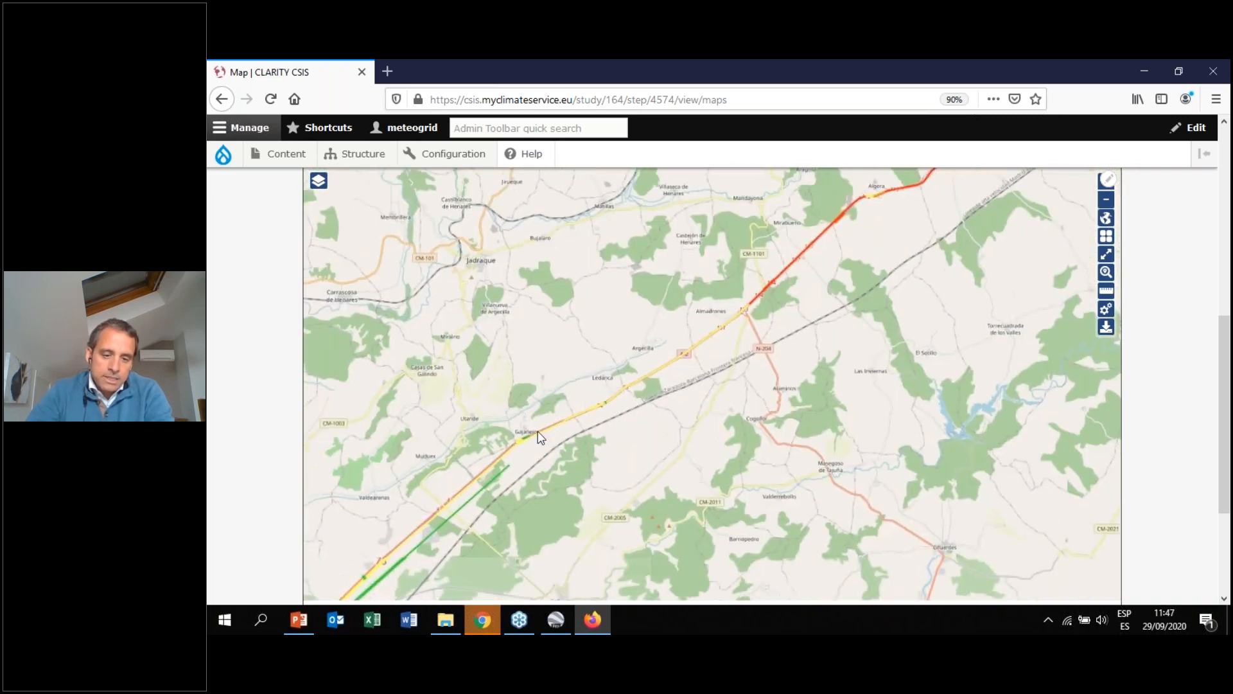
{"action": "scroll", "coordinate": [541, 433], "scroll_direction": "up", "scroll_amount": 1}
{"action": "left_click_drag", "start_coordinate": [547, 430], "coordinate": [607, 410]}
{"action": "left_click_drag", "start_coordinate": [781, 371], "coordinate": [680, 473]}
{"action": "left_click_drag", "start_coordinate": [781, 396], "coordinate": [560, 485]}
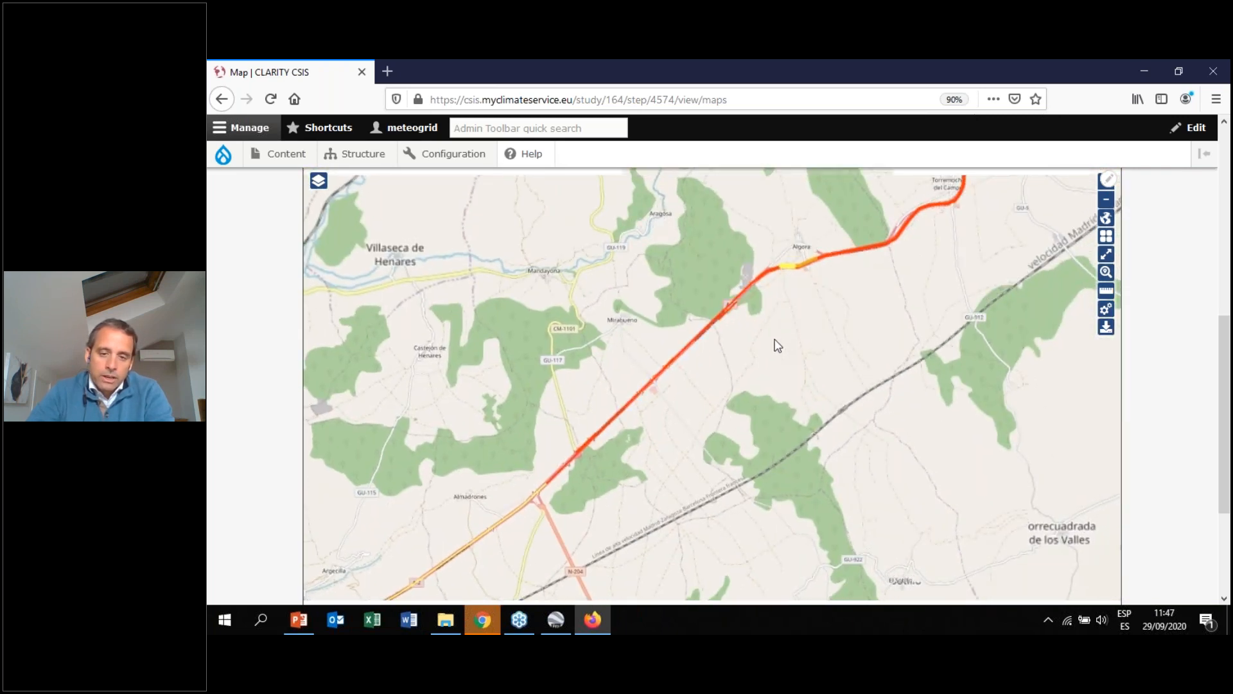
{"action": "scroll", "coordinate": [898, 323], "scroll_direction": "down", "scroll_amount": 2}
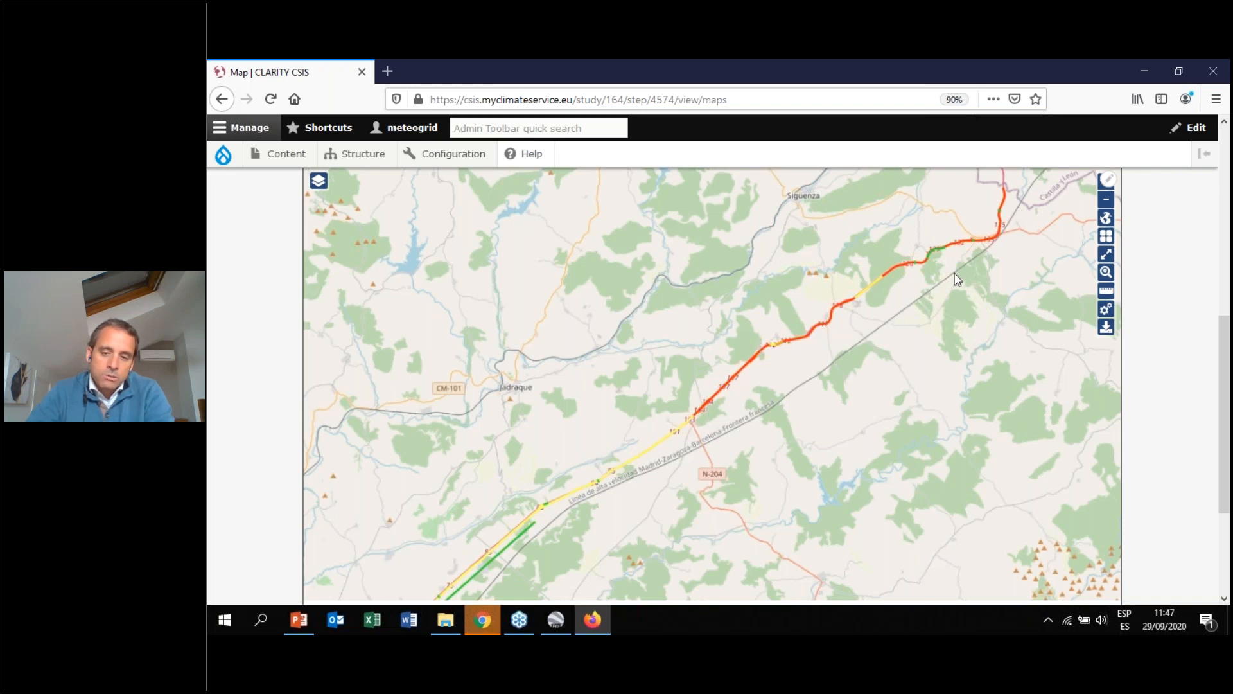
{"action": "left_click_drag", "start_coordinate": [1022, 270], "coordinate": [974, 299]}
{"action": "scroll", "coordinate": [661, 423], "scroll_direction": "up", "scroll_amount": 1}
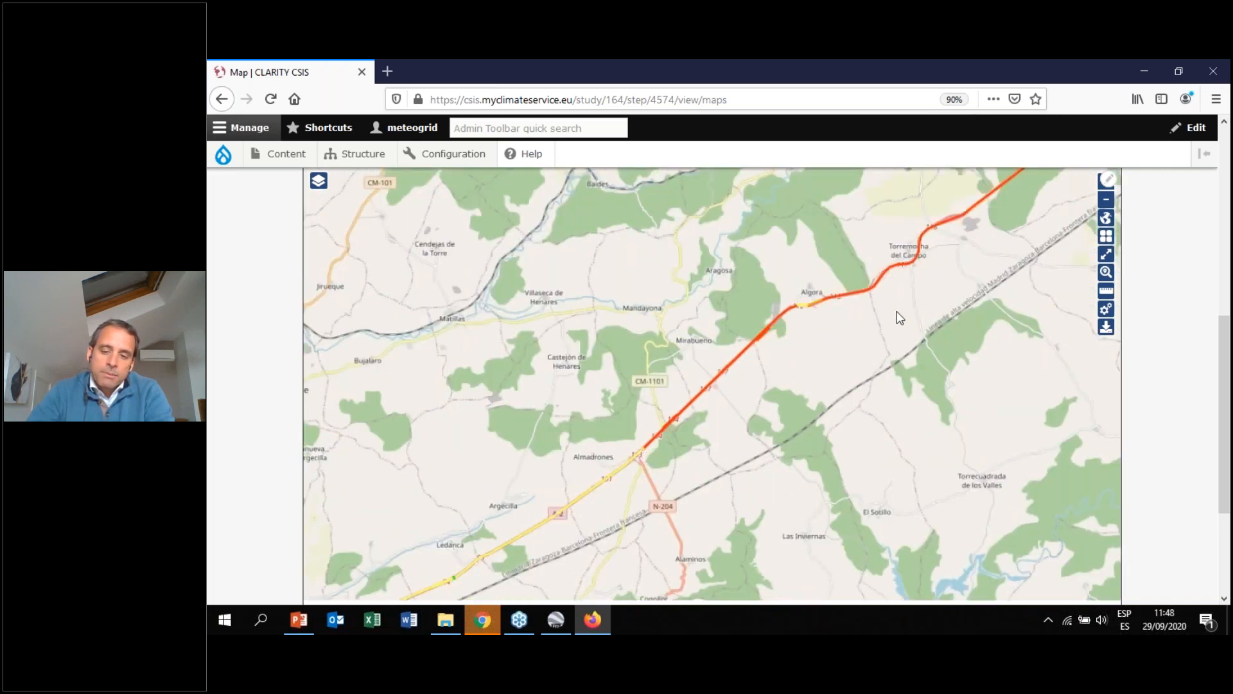
{"action": "left_click_drag", "start_coordinate": [650, 436], "coordinate": [616, 451]}
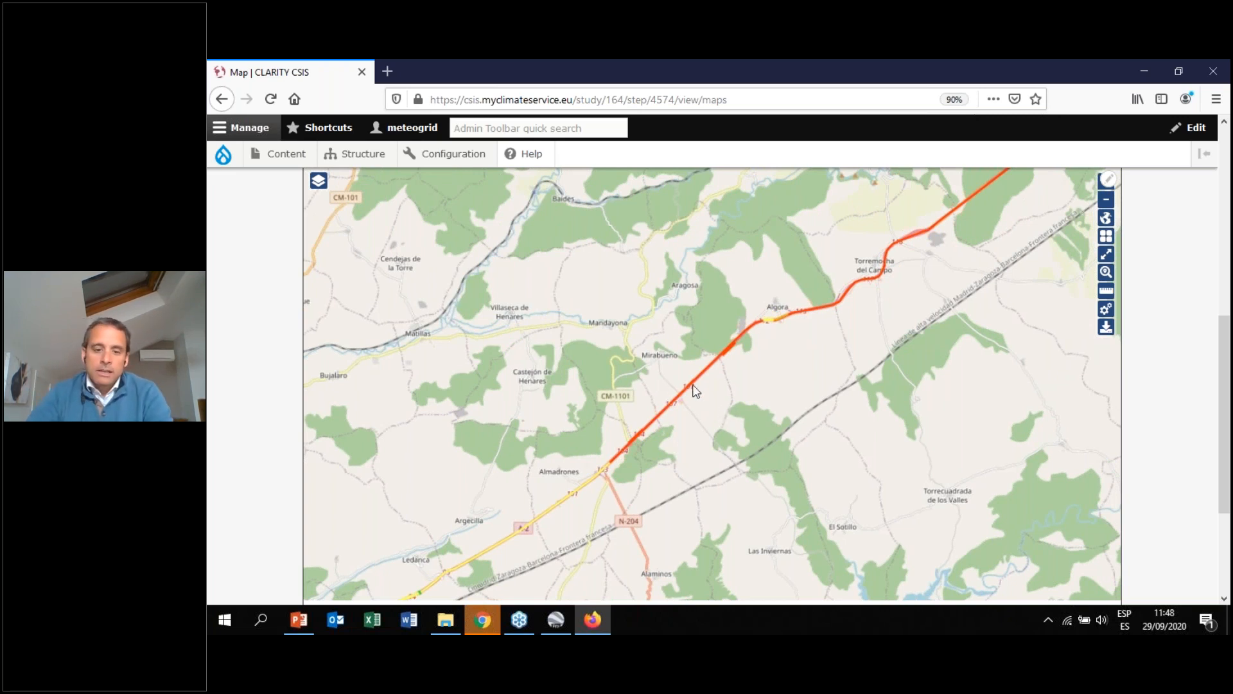
{"action": "left_click_drag", "start_coordinate": [750, 416], "coordinate": [675, 421]}
{"action": "scroll", "coordinate": [573, 422], "scroll_direction": "up", "scroll_amount": 1}
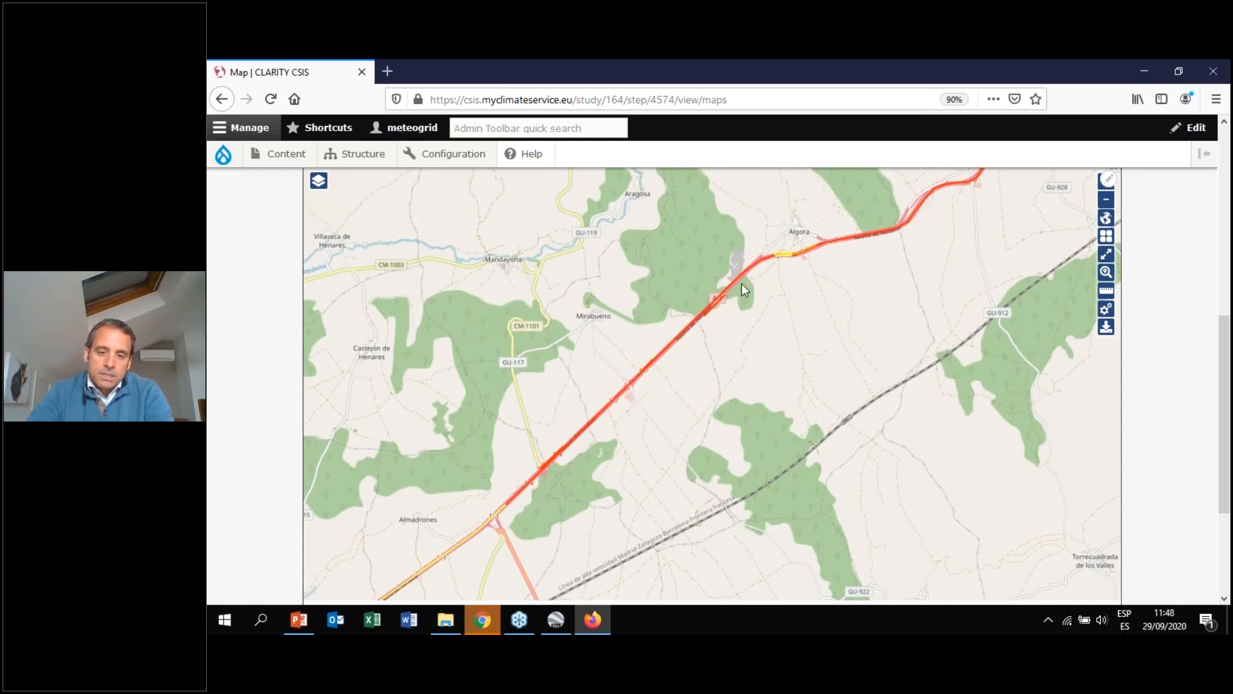
{"action": "left_click_drag", "start_coordinate": [880, 245], "coordinate": [749, 339]}
{"action": "left_click_drag", "start_coordinate": [593, 490], "coordinate": [628, 486]}
{"action": "left_click_drag", "start_coordinate": [903, 334], "coordinate": [727, 428]}
{"action": "scroll", "coordinate": [742, 387], "scroll_direction": "down", "scroll_amount": 2}
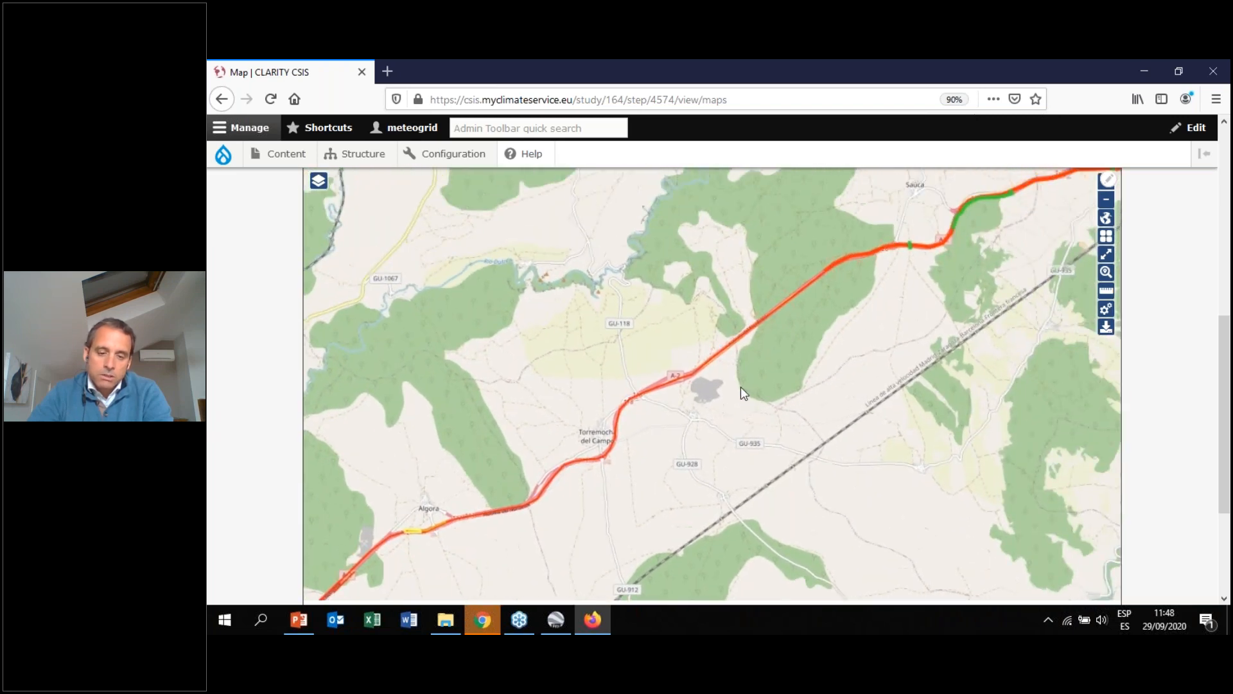
{"action": "left_click_drag", "start_coordinate": [651, 436], "coordinate": [826, 267]}
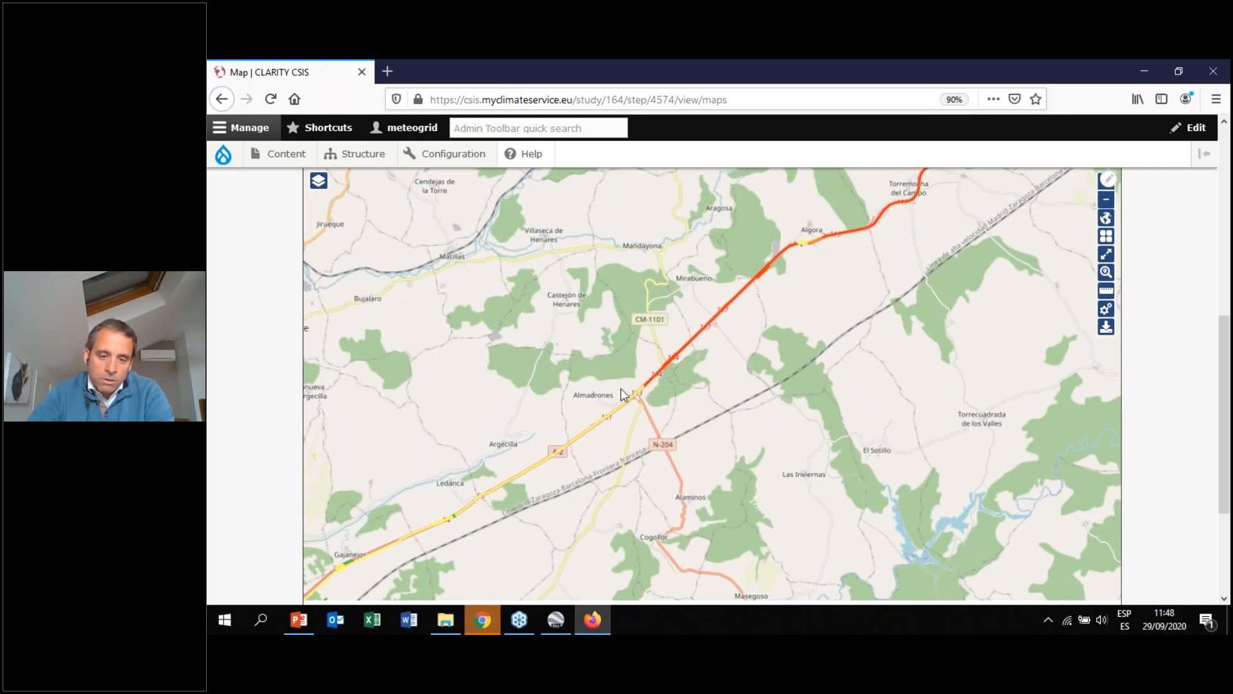
{"action": "scroll", "coordinate": [696, 380], "scroll_direction": "up", "scroll_amount": 2}
{"action": "scroll", "coordinate": [773, 314], "scroll_direction": "down", "scroll_amount": 2}
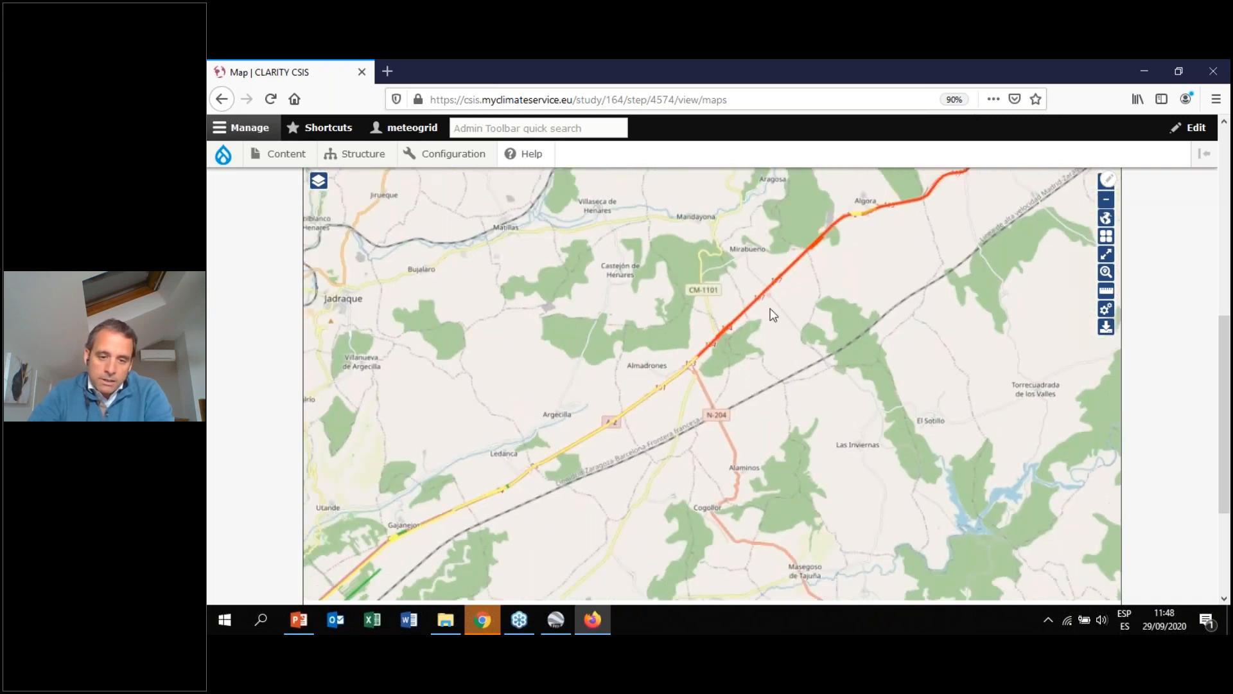
{"action": "left_click_drag", "start_coordinate": [773, 314], "coordinate": [812, 278]}
{"action": "scroll", "coordinate": [619, 434], "scroll_direction": "down", "scroll_amount": 1}
{"action": "left_click_drag", "start_coordinate": [617, 438], "coordinate": [682, 383]}
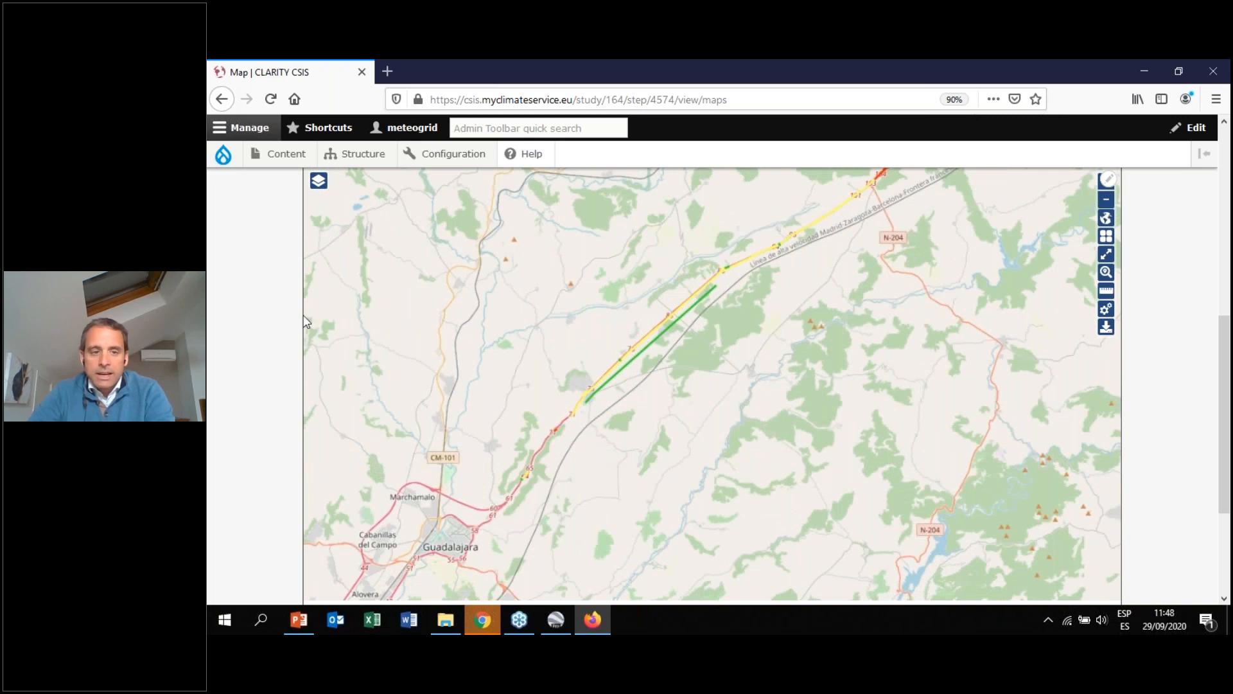
{"action": "scroll", "coordinate": [237, 308], "scroll_direction": "up", "scroll_amount": 6}
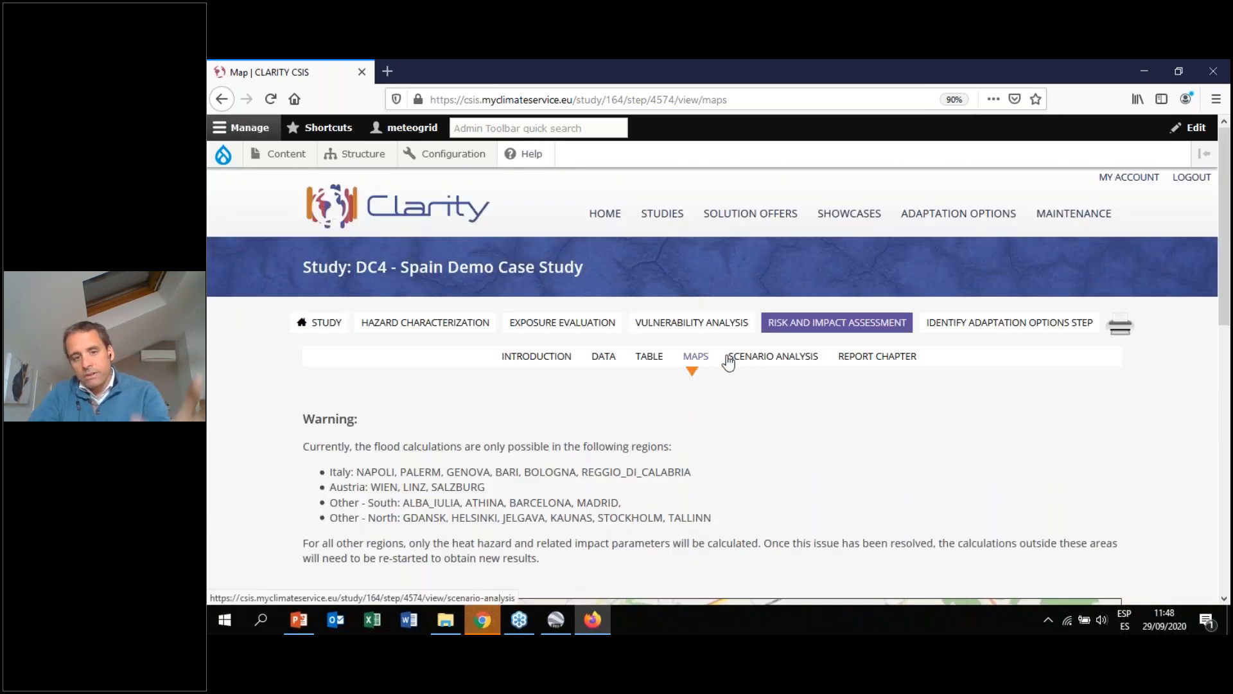
Open the Table view of the Risk and Impact Assessment step and scroll through the risk table
{"action": "left_click", "coordinate": [650, 359]}
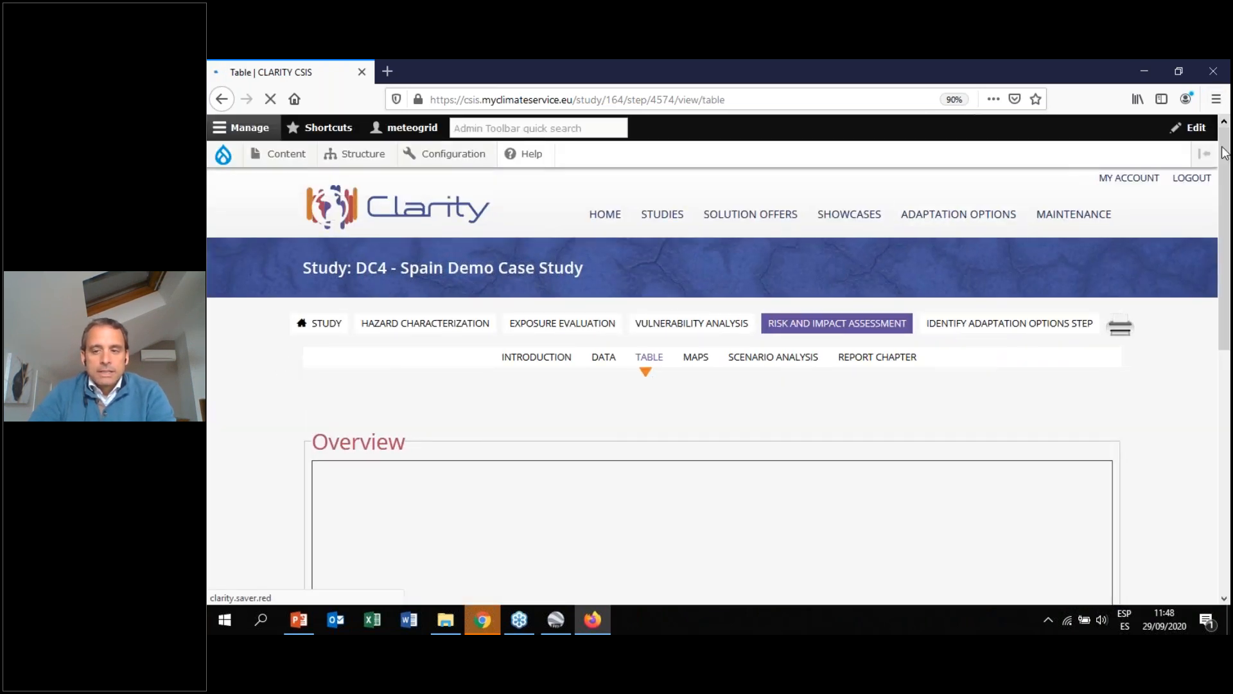
{"action": "scroll", "coordinate": [634, 275], "scroll_direction": "down", "scroll_amount": 4}
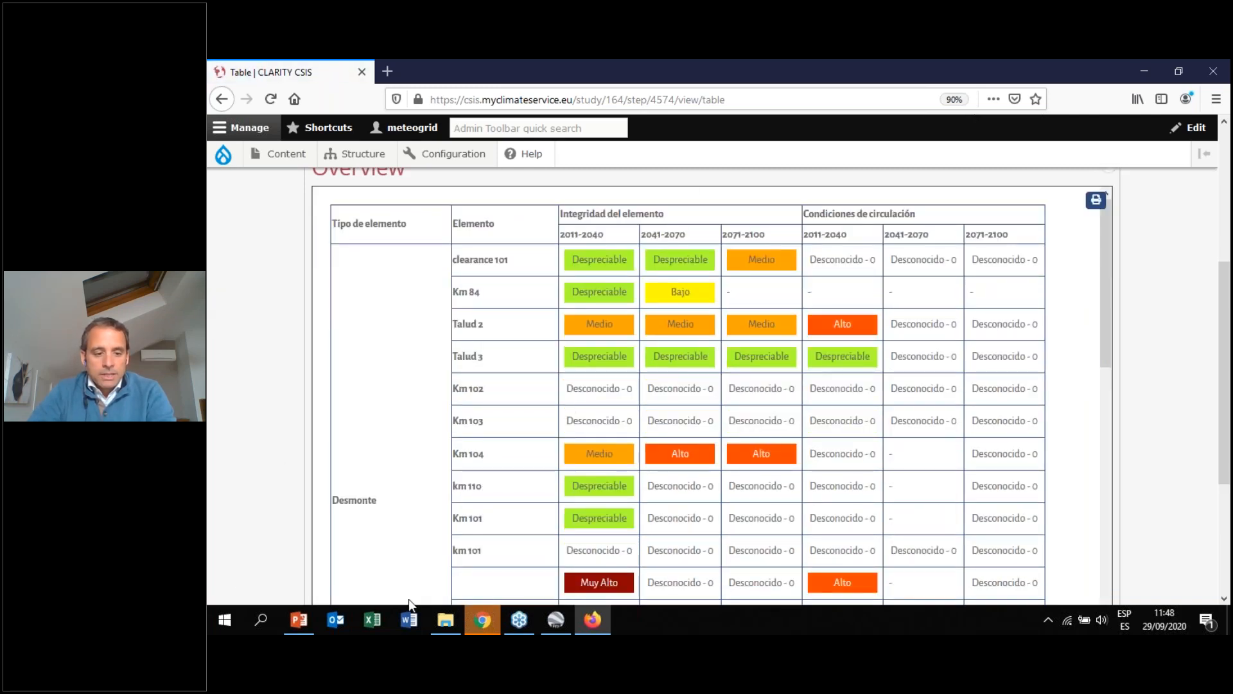
{"action": "scroll", "coordinate": [208, 408], "scroll_direction": "up", "scroll_amount": 5}
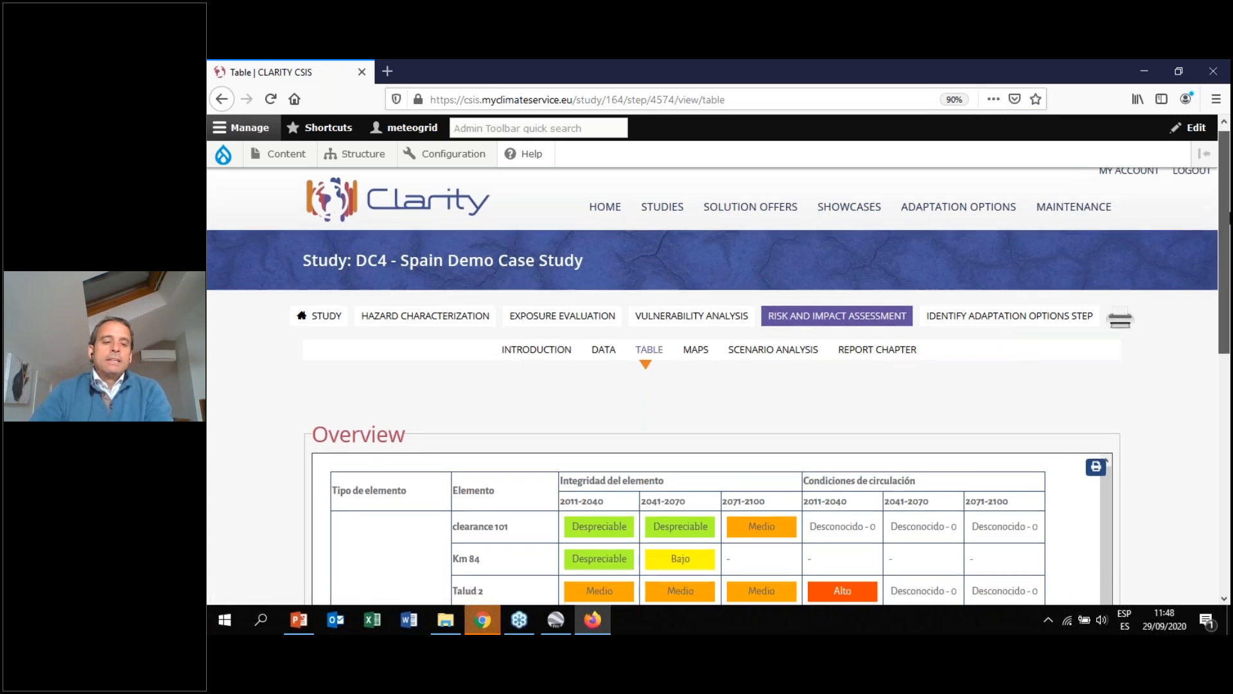
{"action": "scroll", "coordinate": [1228, 244], "scroll_direction": "down", "scroll_amount": 2}
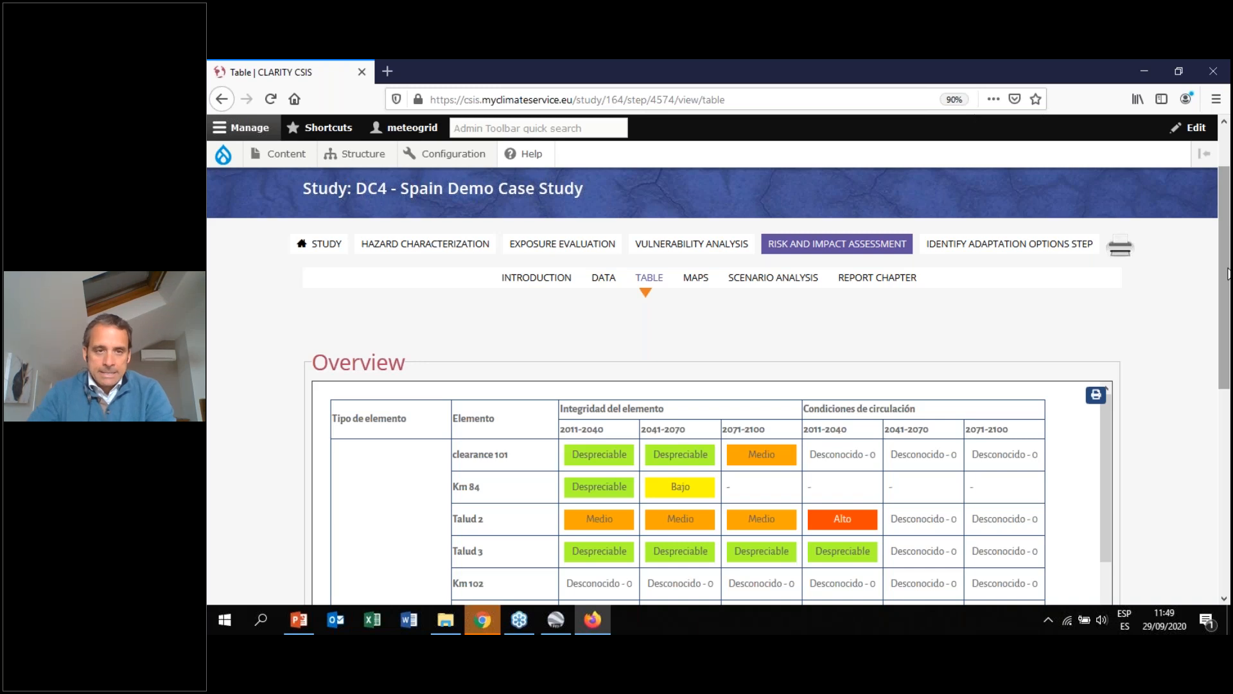
{"action": "scroll", "coordinate": [1111, 330], "scroll_direction": "down", "scroll_amount": 3}
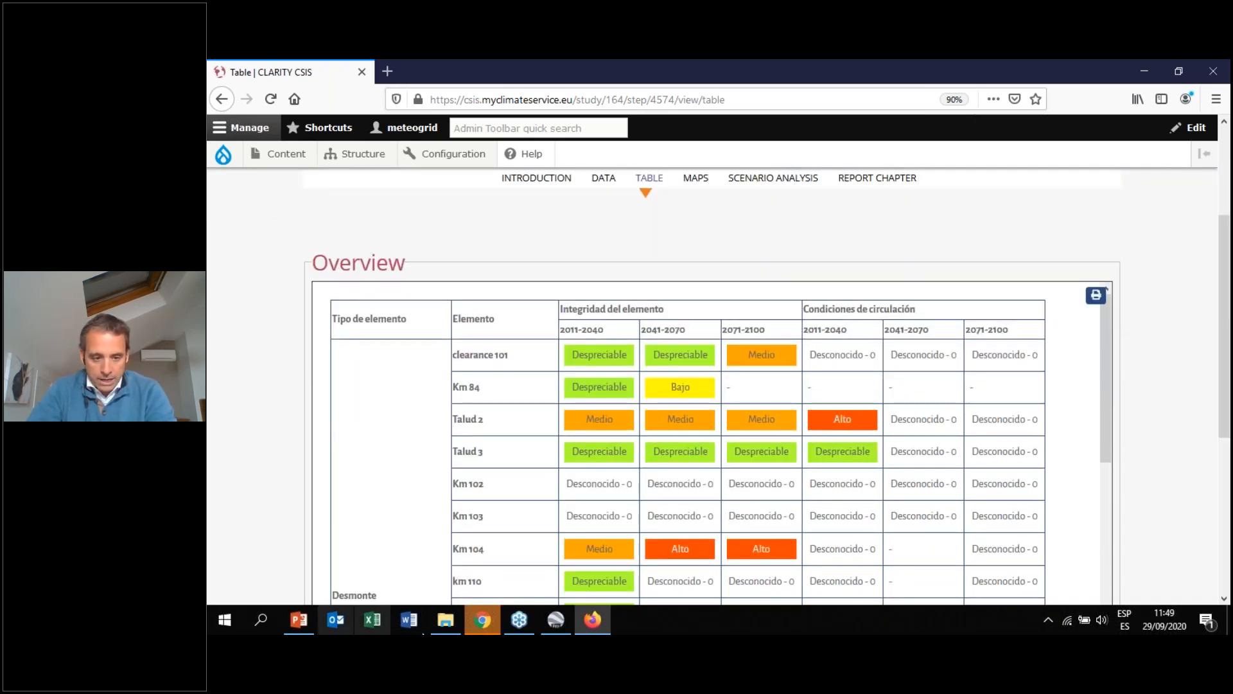
{"action": "scroll", "coordinate": [1094, 358], "scroll_direction": "up", "scroll_amount": 4}
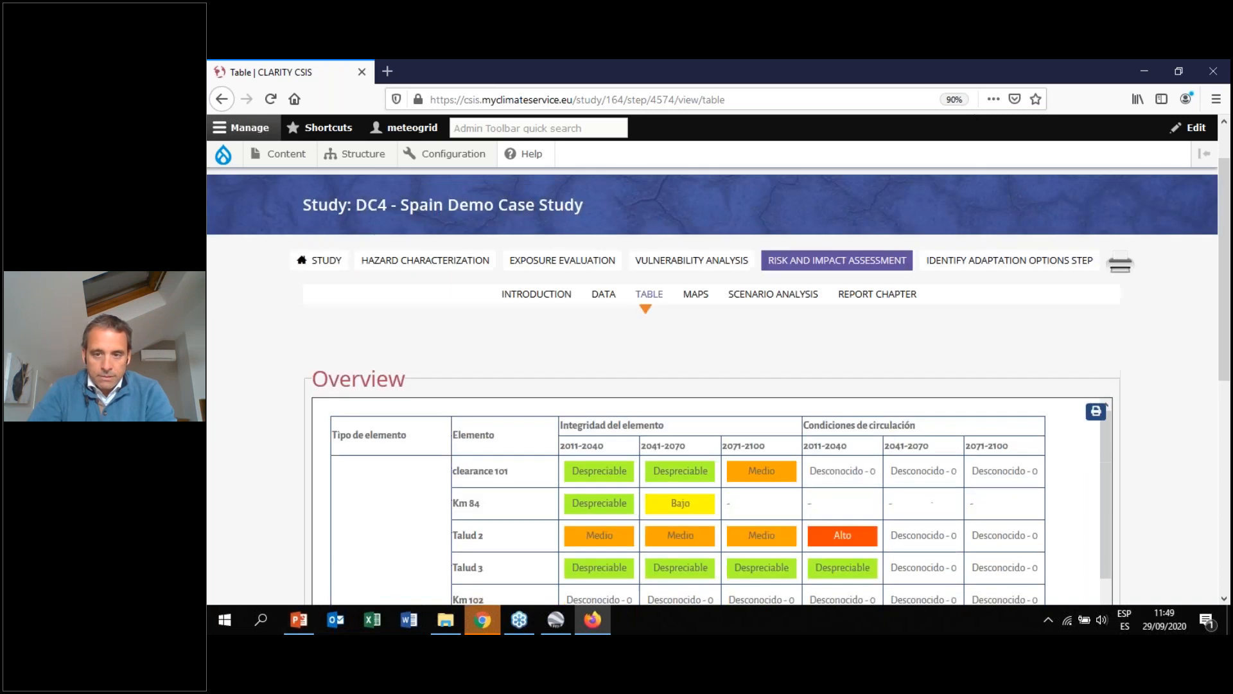
Open the Identify Adaptation Options Step, read its introduction, then open its Table view and scroll down
{"action": "left_click", "coordinate": [1059, 290]}
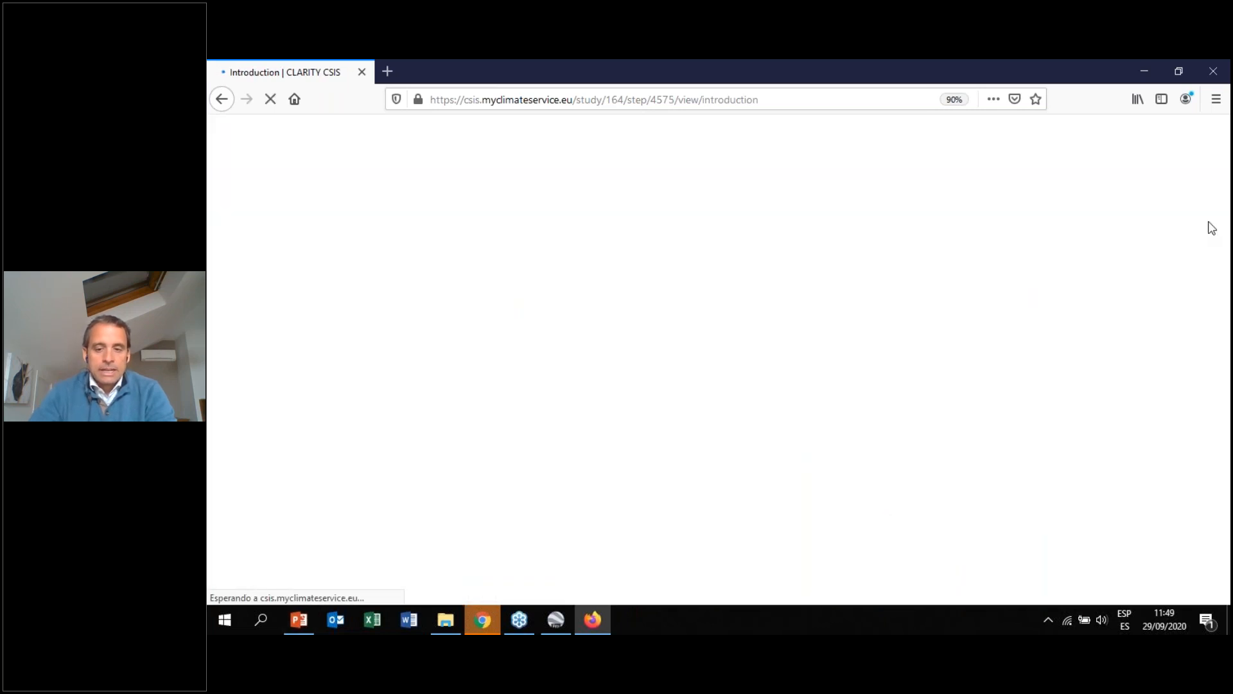
{"action": "scroll", "coordinate": [1225, 161], "scroll_direction": "down", "scroll_amount": 2}
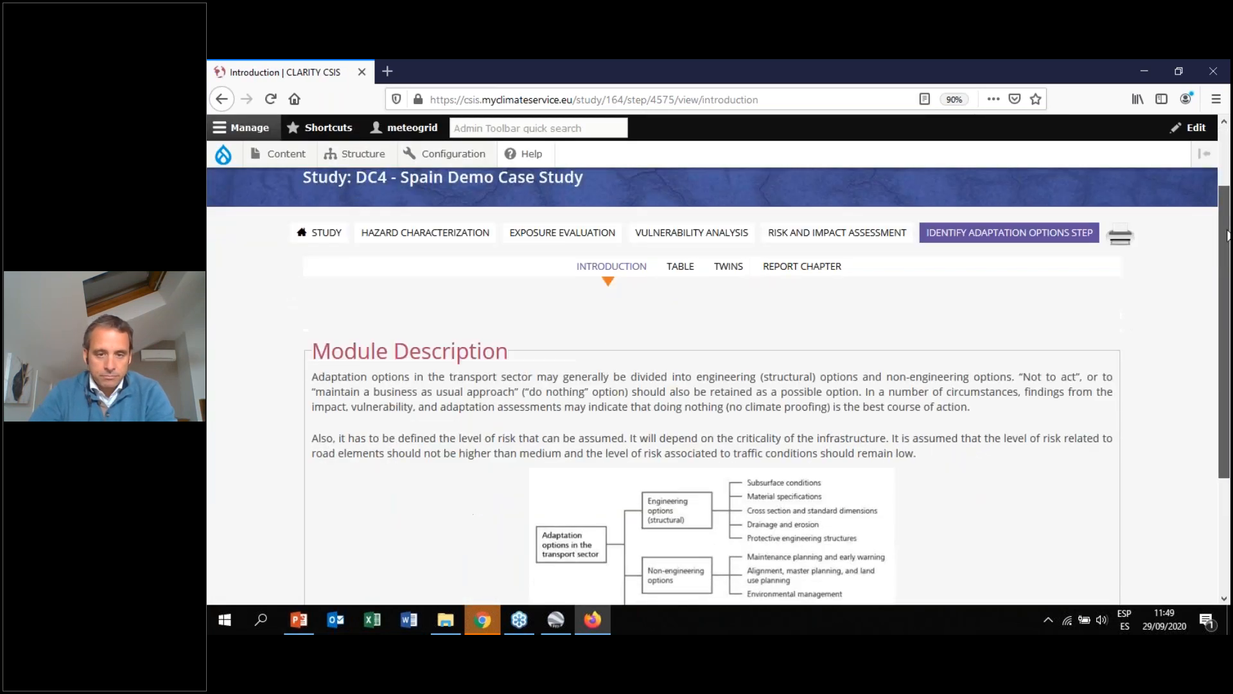
{"action": "left_click", "coordinate": [682, 222]}
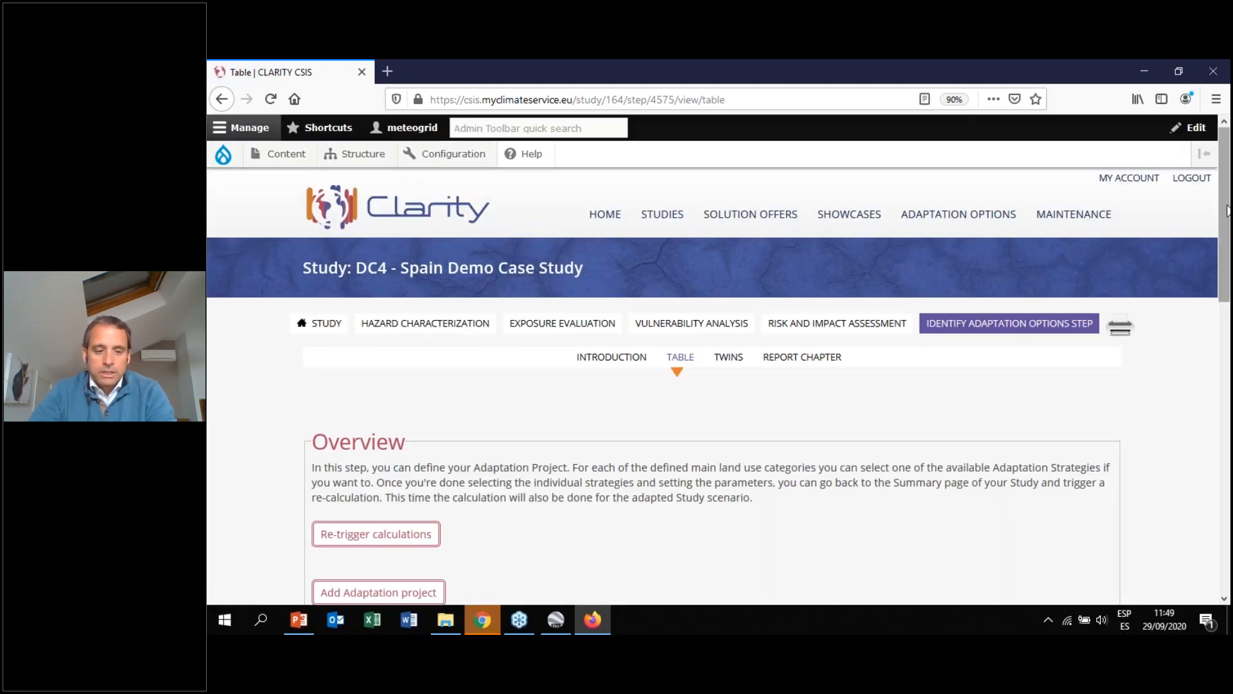
{"action": "left_click_drag", "start_coordinate": [1226, 204], "coordinate": [1227, 253]}
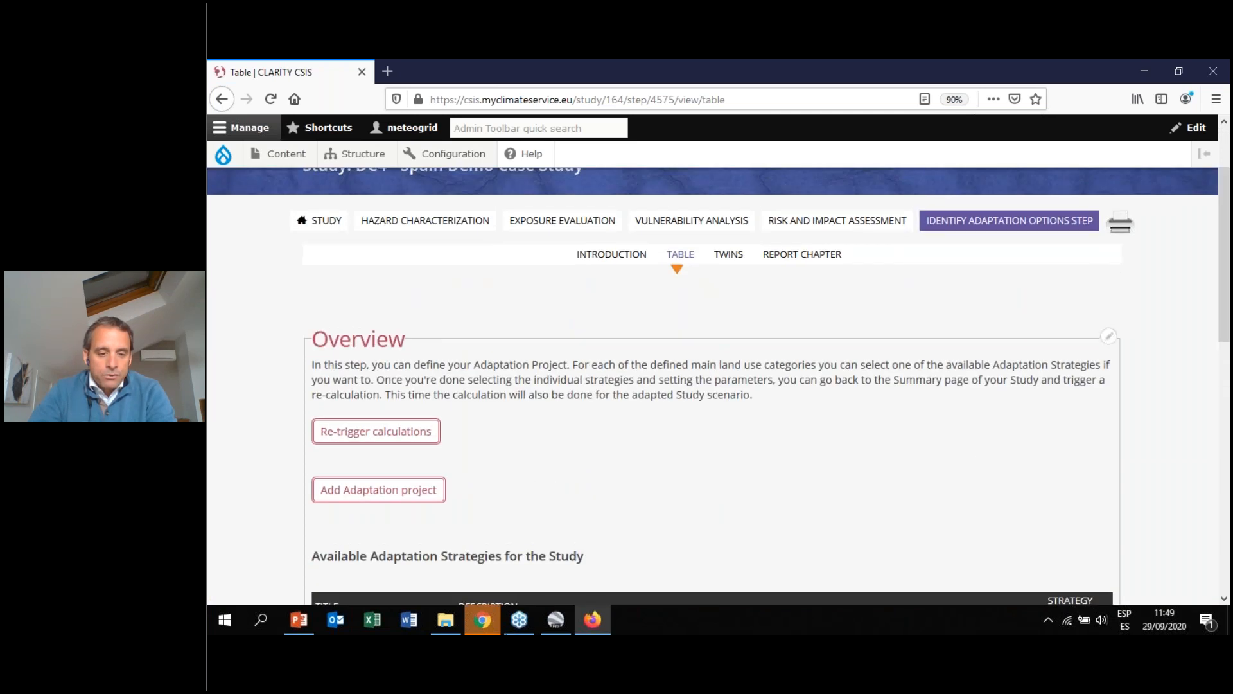
Switch to PowerPoint, select the adaptation options slide and present it as a slideshow
{"action": "left_click", "coordinate": [311, 618]}
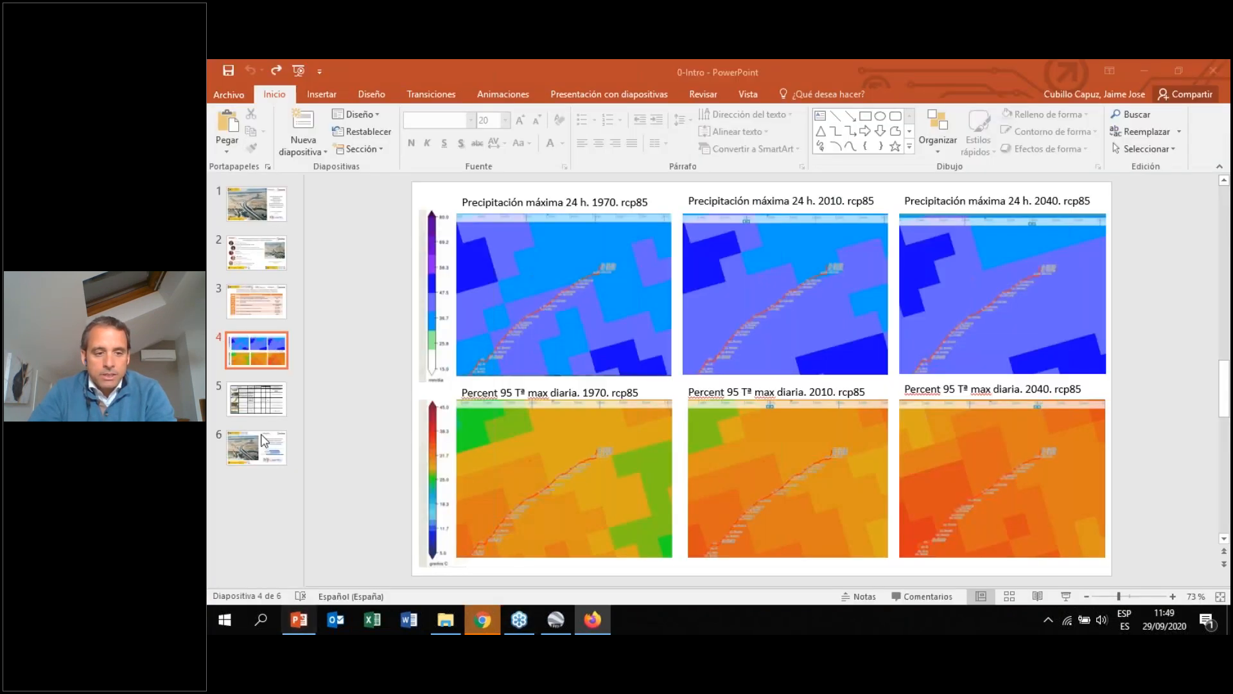
{"action": "left_click", "coordinate": [264, 405]}
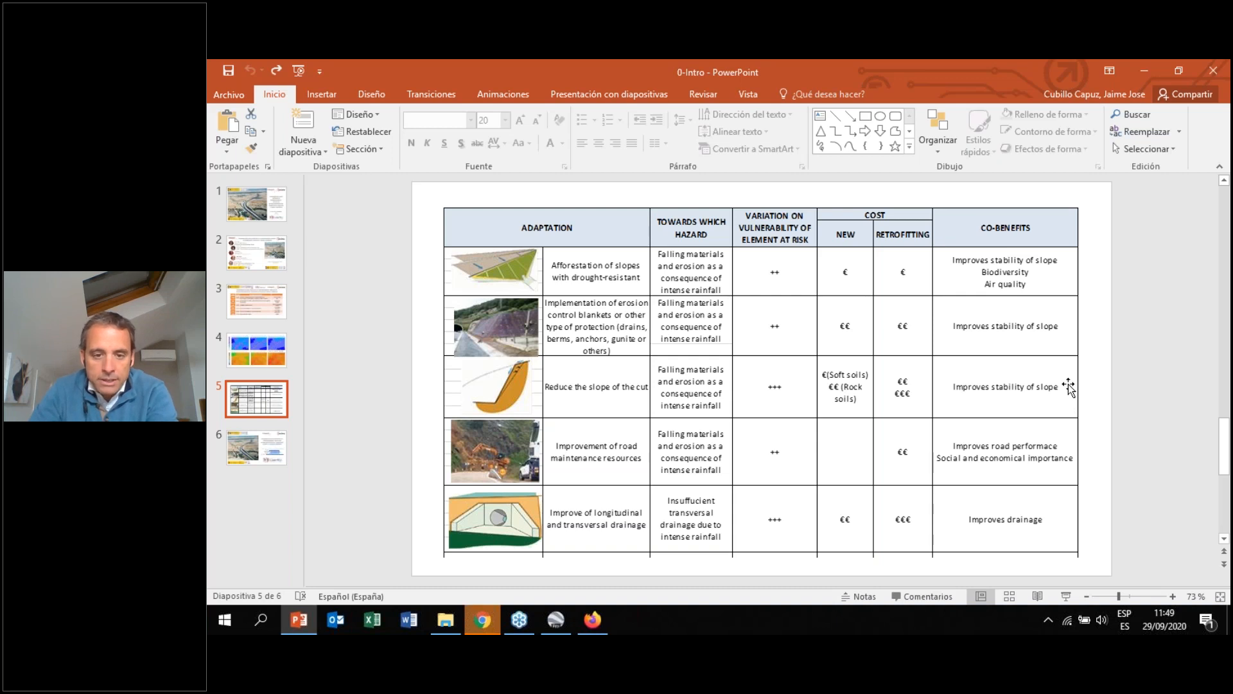
{"action": "key", "text": "F5"}
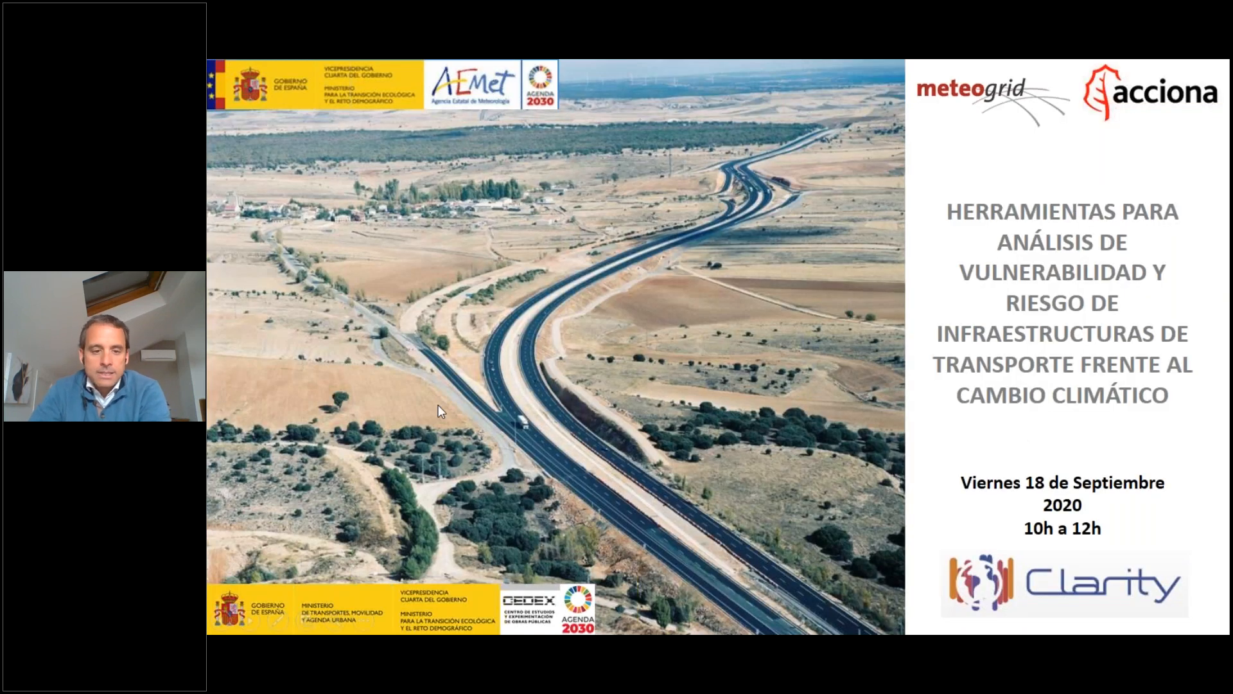
{"action": "key", "text": "Right"}
{"action": "key", "text": "Right"}
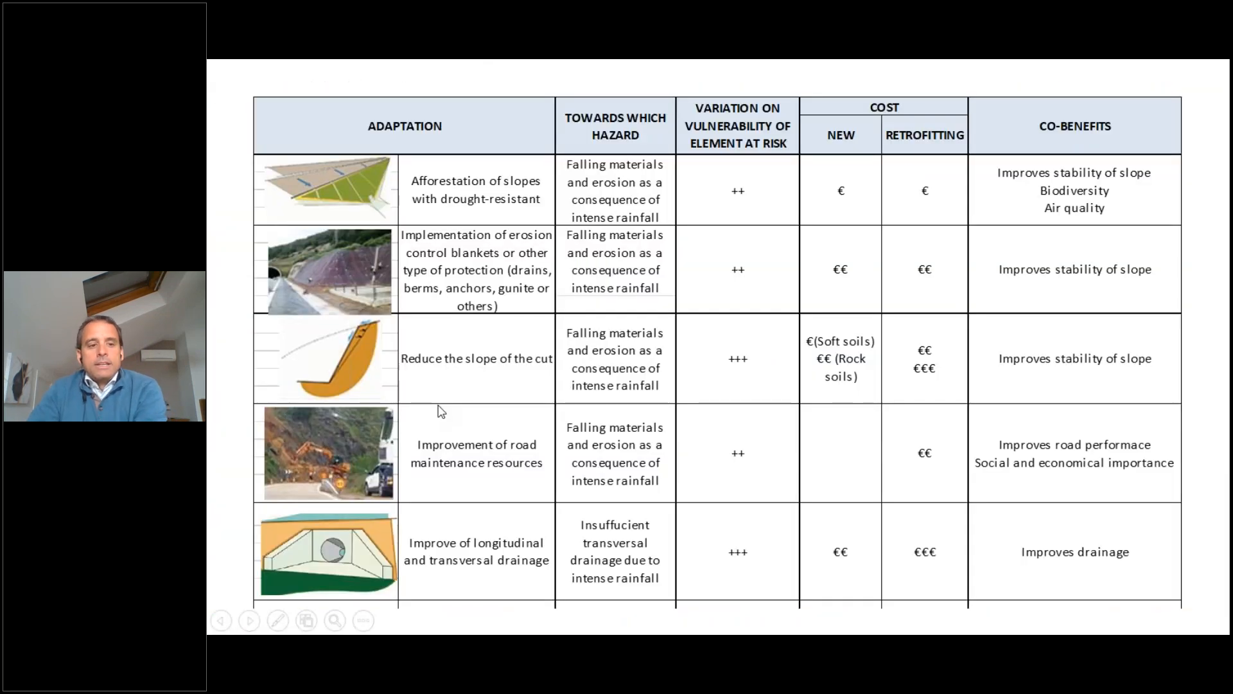